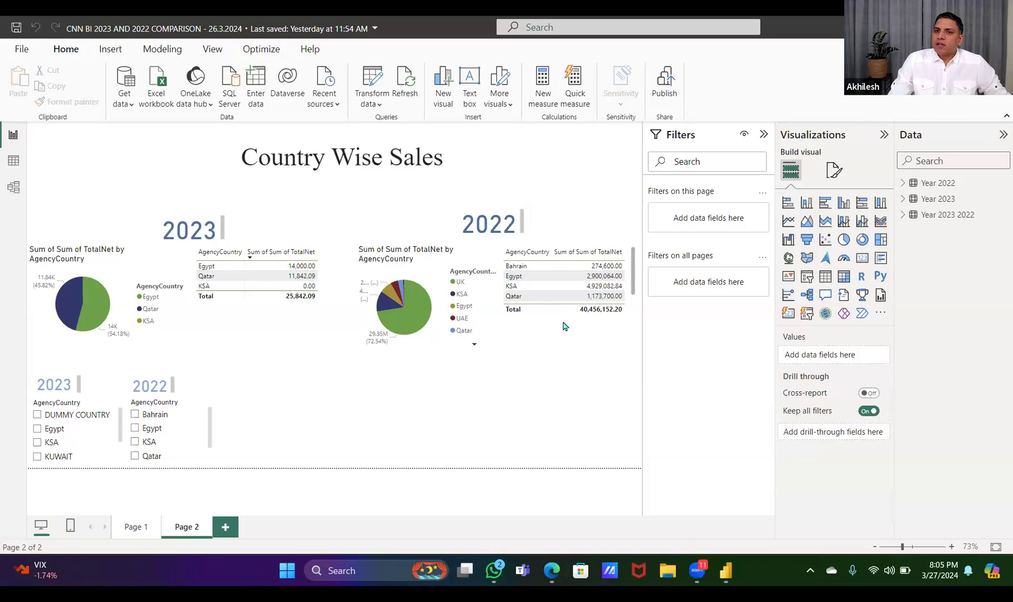
Review the records in the Year 2022, Year 2023 and combined Year 2023 2022 tables
left_click(13, 161)
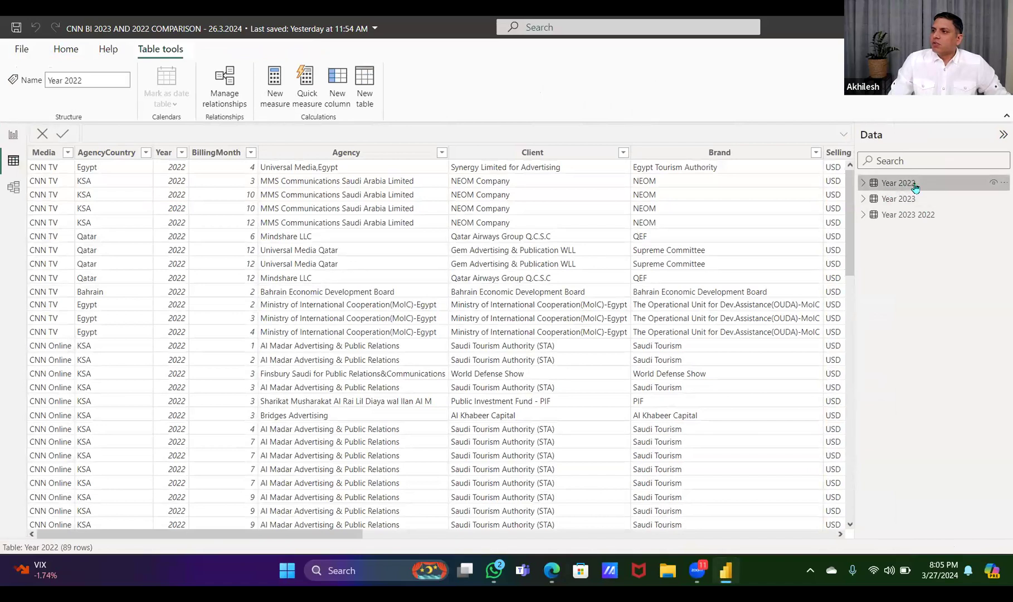
left_click(904, 217)
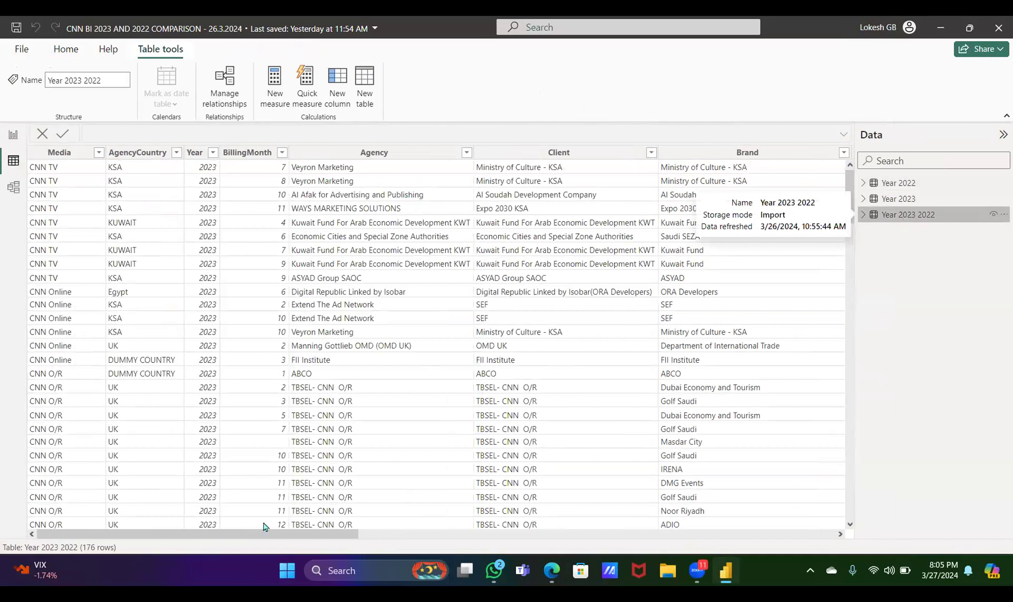
left_click(886, 185)
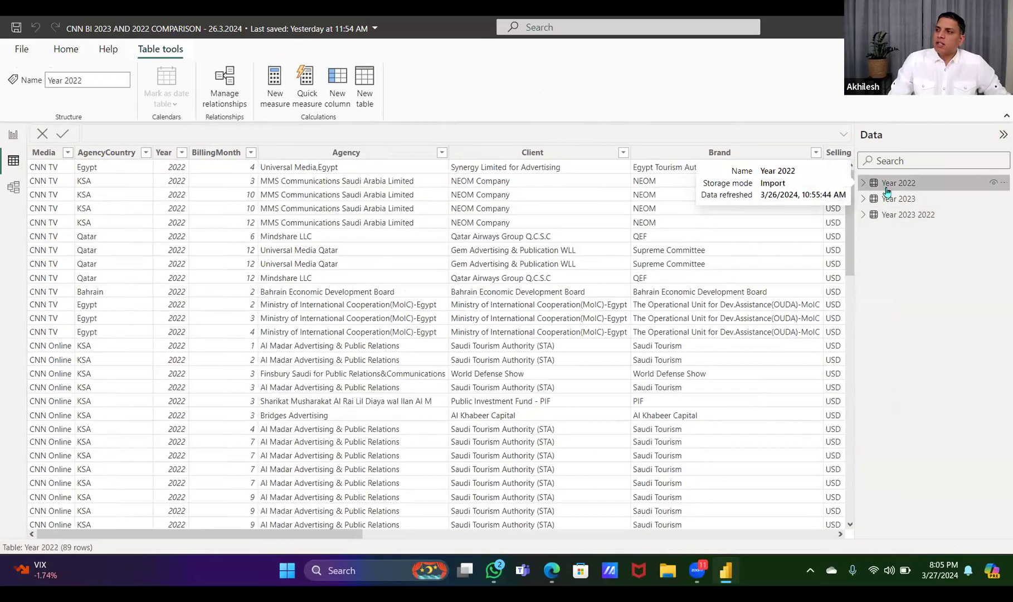
left_click(891, 199)
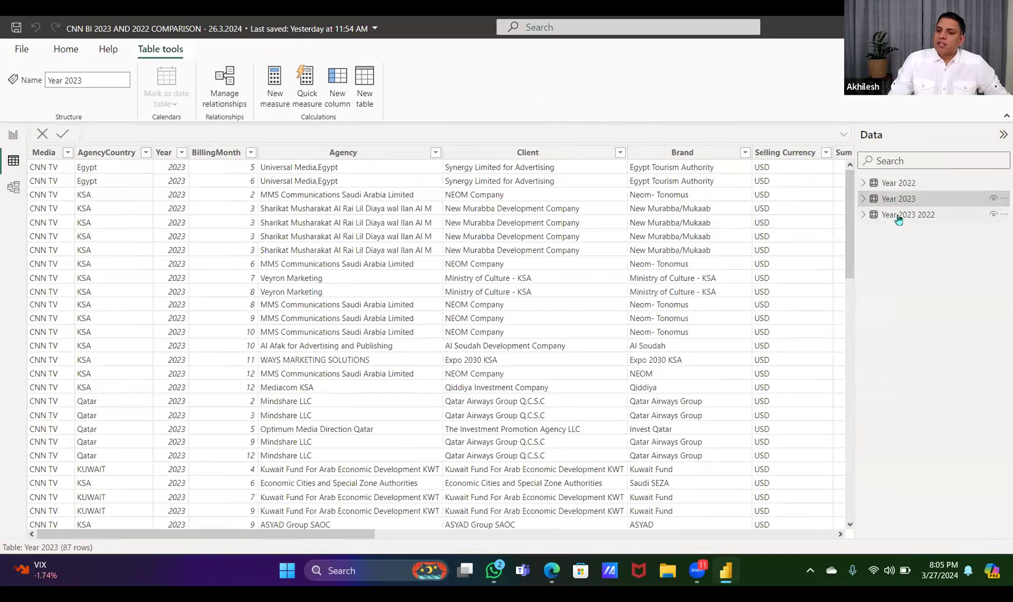
left_click(899, 217)
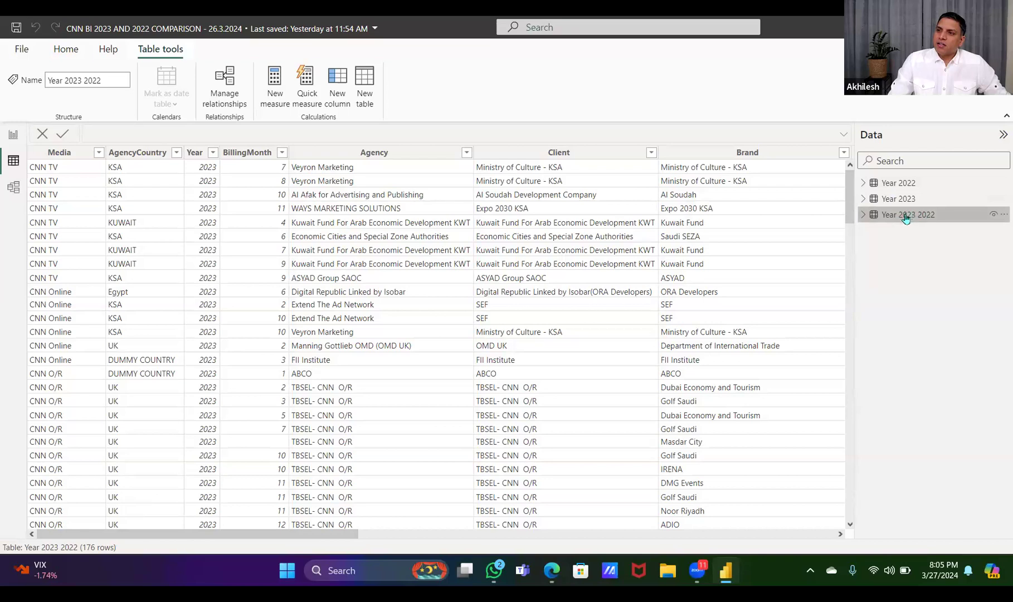
mouse_move(911, 217)
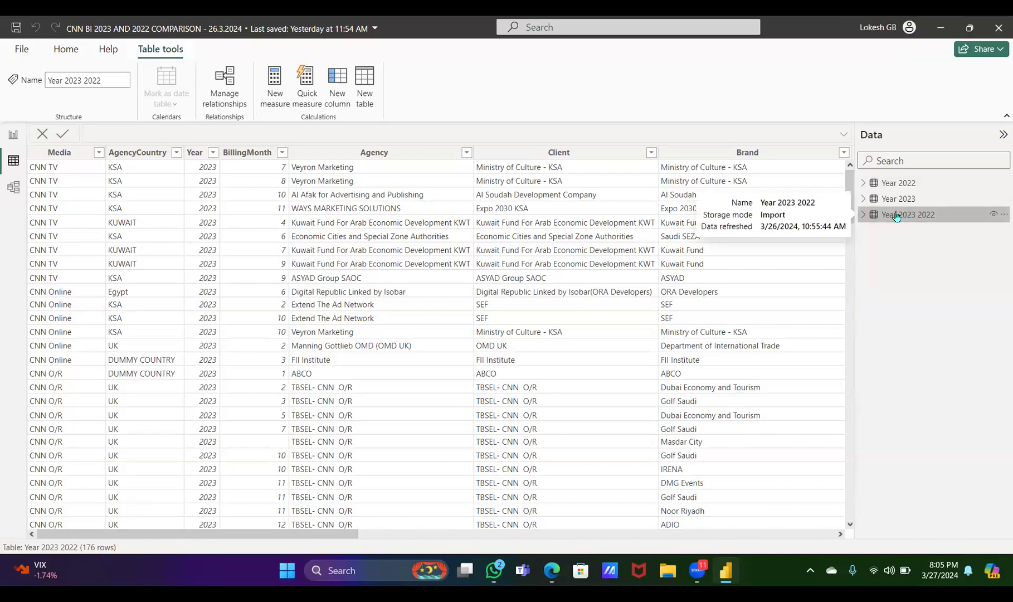
Return to the report and check which source table feeds each 2023 and 2022 pie chart and table on Page 2
left_click(12, 137)
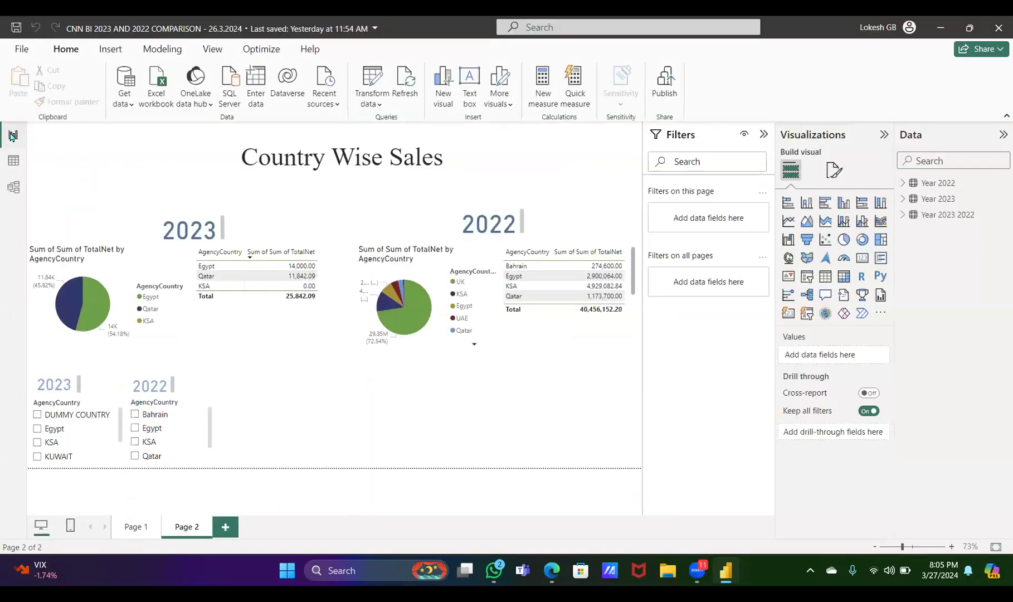
left_click(113, 257)
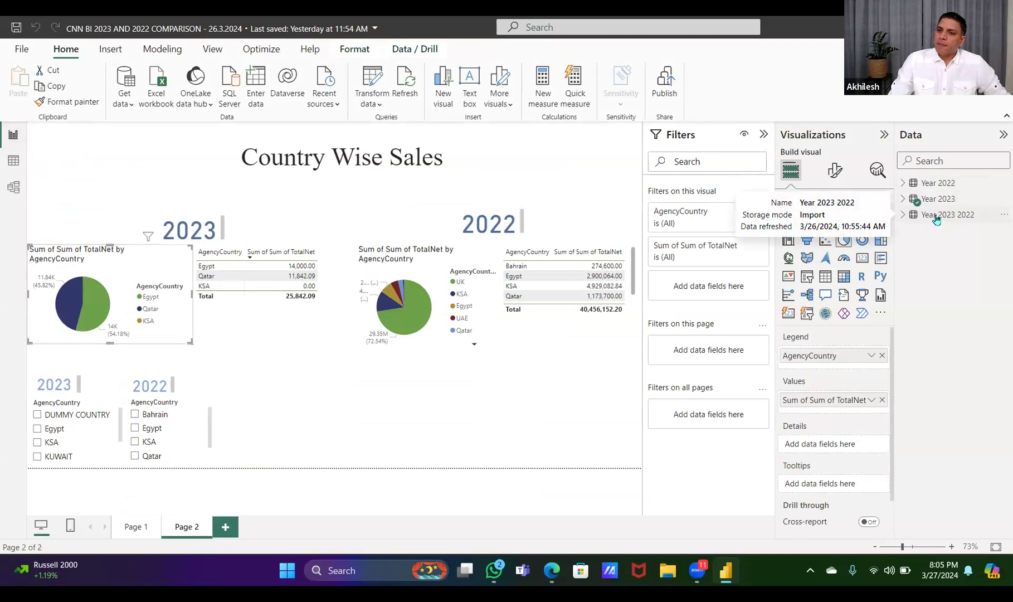
left_click(237, 318)
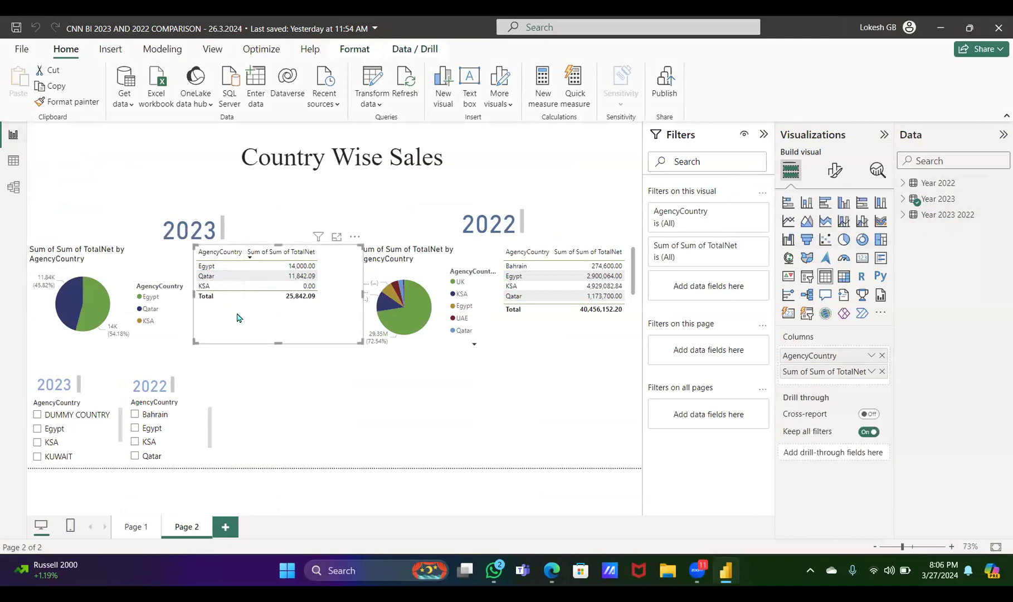
left_click(476, 329)
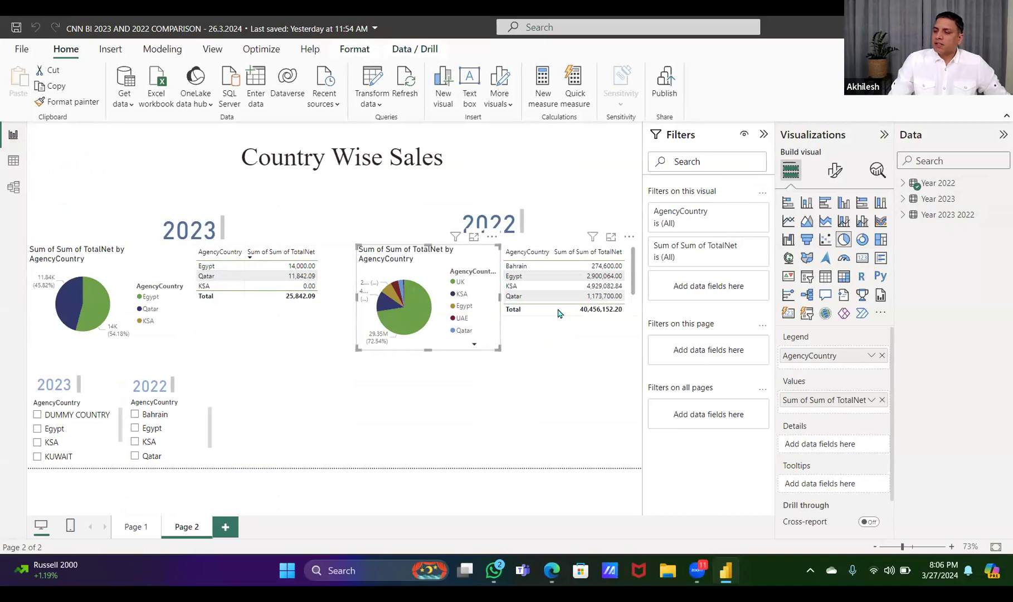
left_click(558, 312)
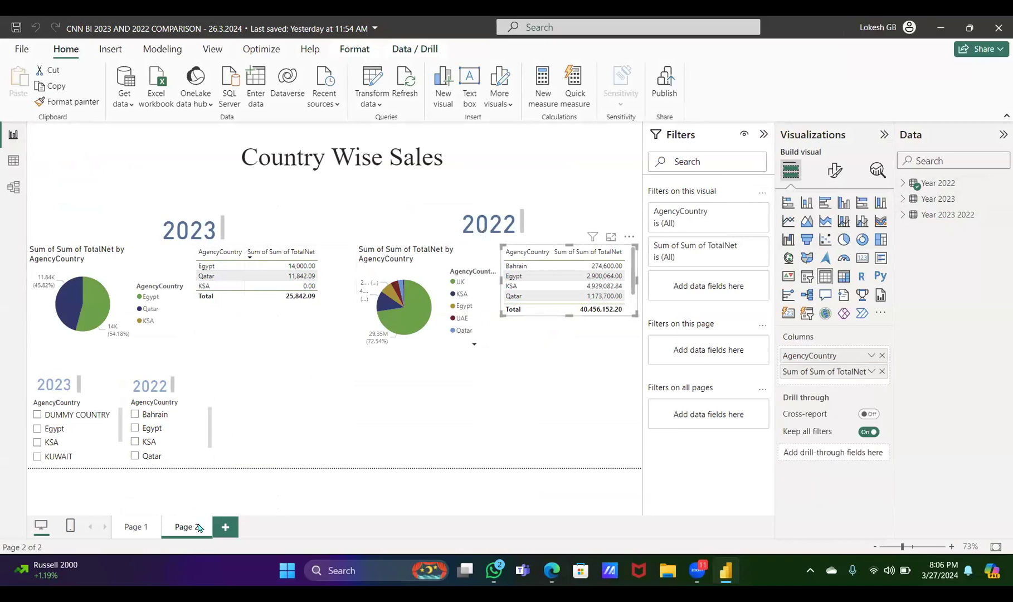
Hide the Year 2022 and Year 2023 tables from the report's field list
right_click(944, 186)
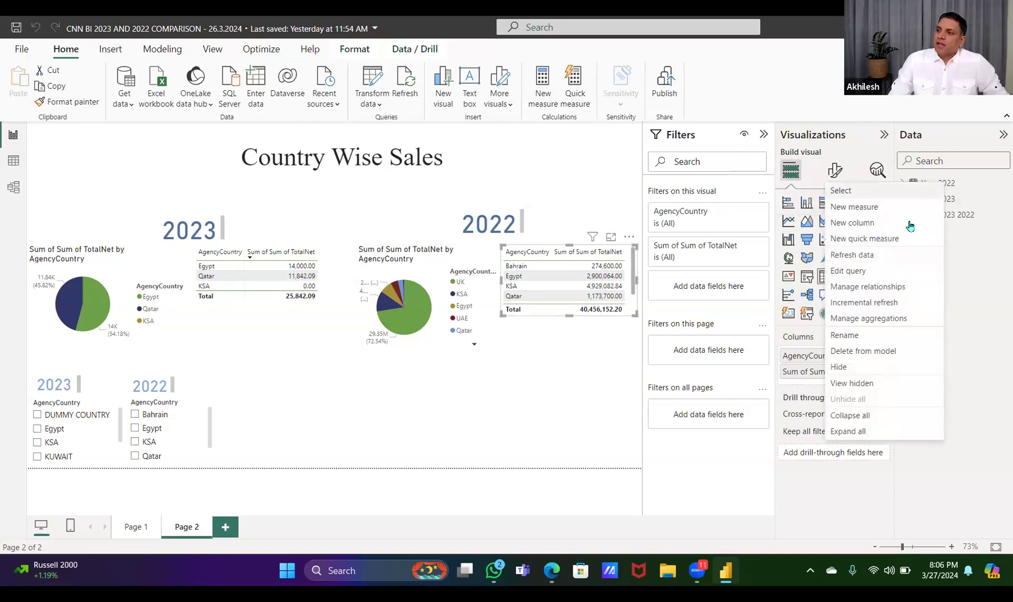
left_click(839, 368)
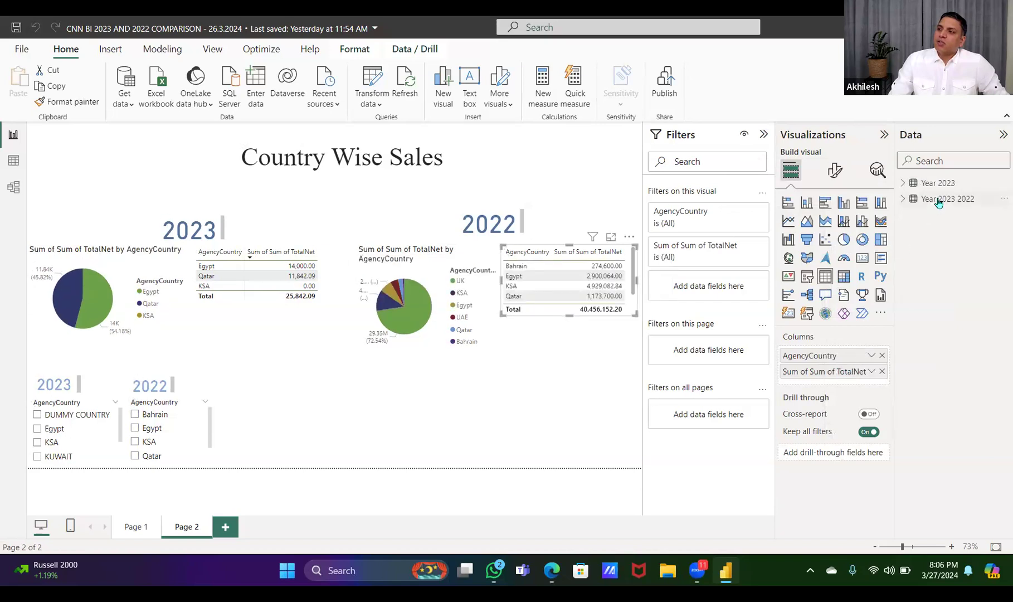
right_click(942, 185)
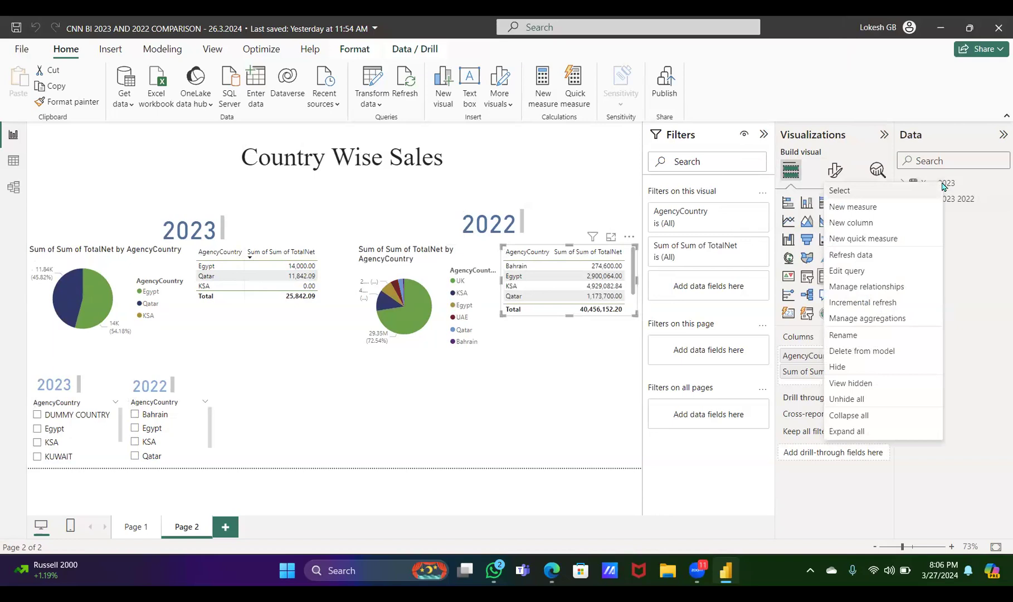
left_click(844, 366)
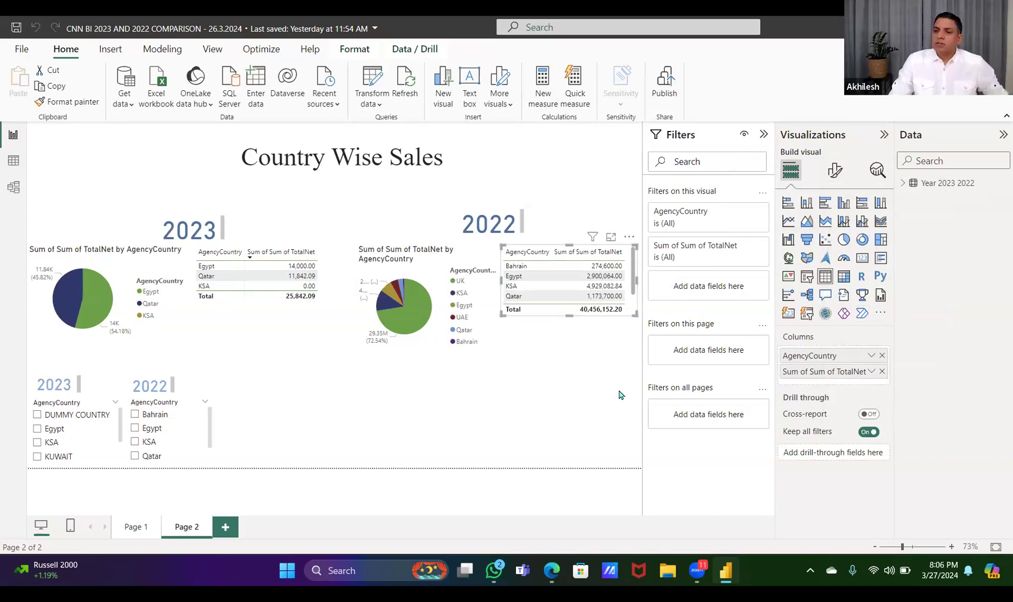
Add a new report page and set the data type of the Year column in Year 2023 2022 to Text
left_click(225, 527)
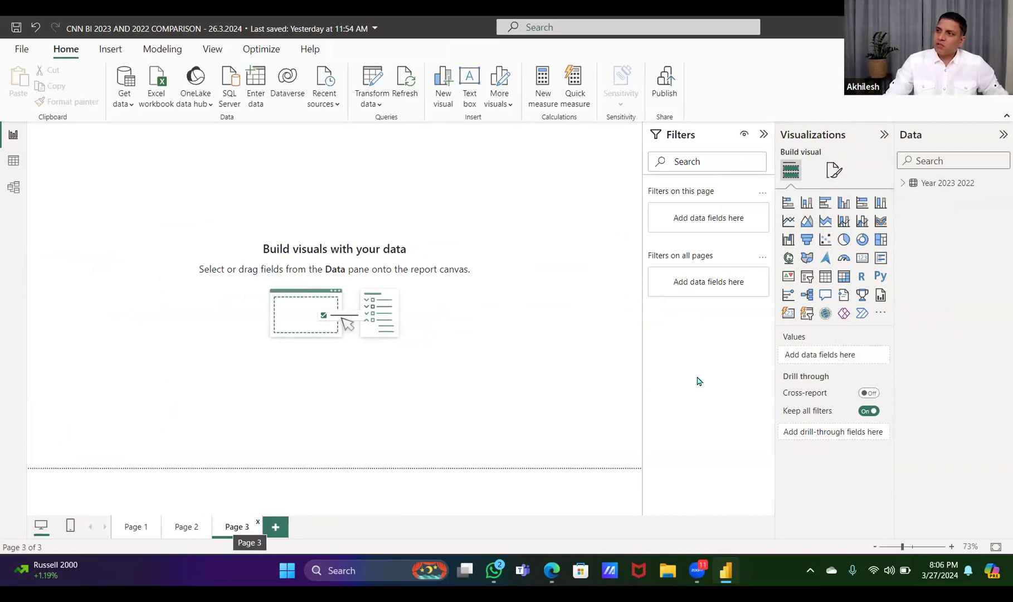
left_click(903, 183)
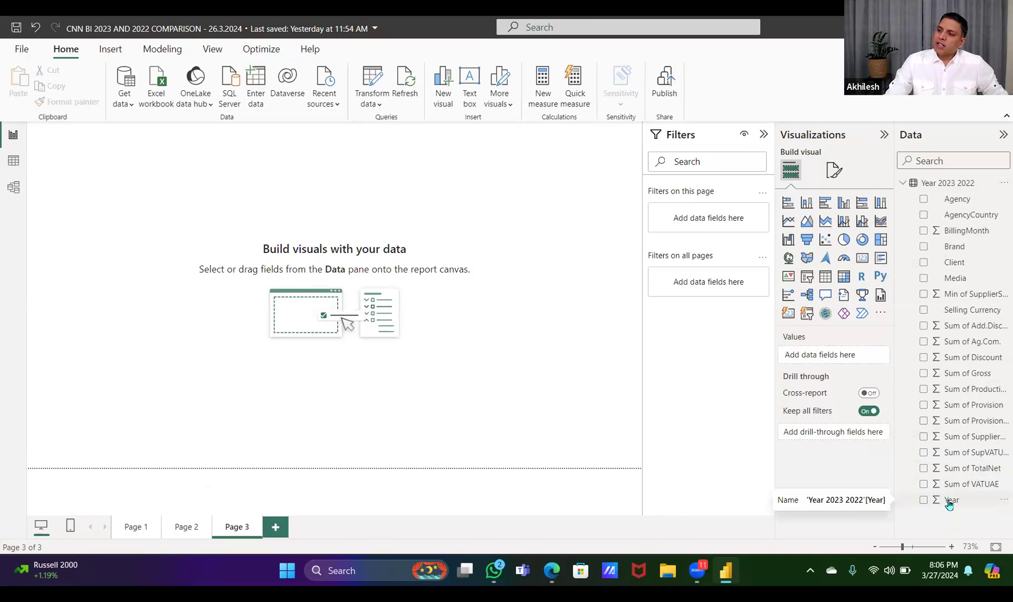
left_click(953, 502)
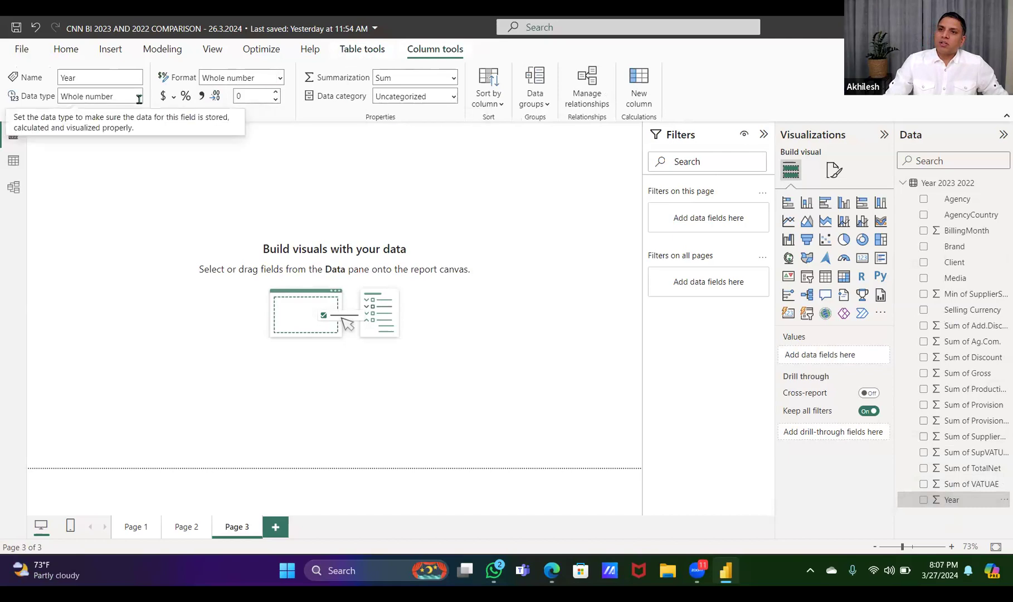
left_click(139, 98)
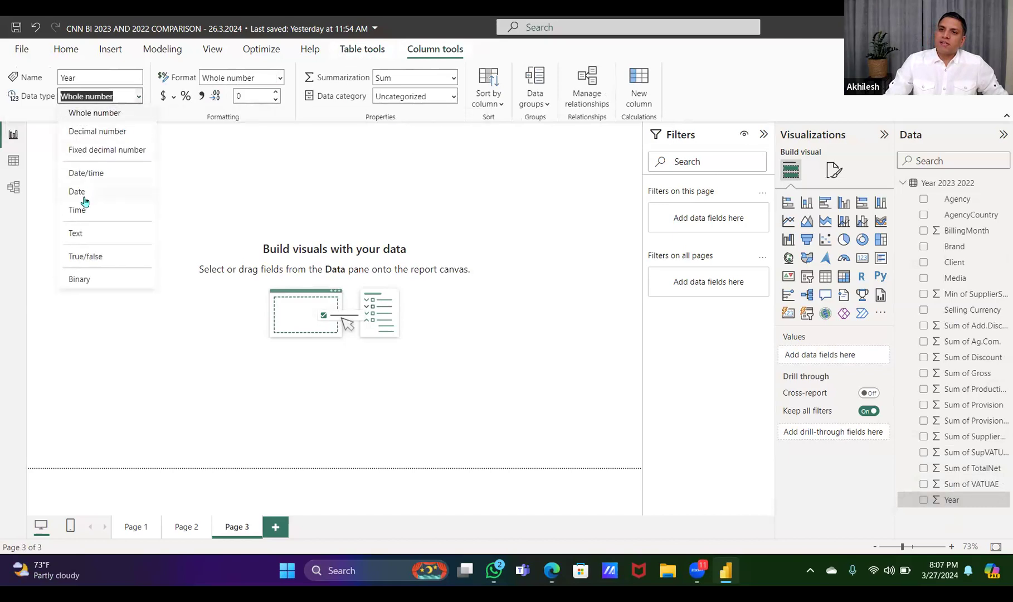
left_click(77, 235)
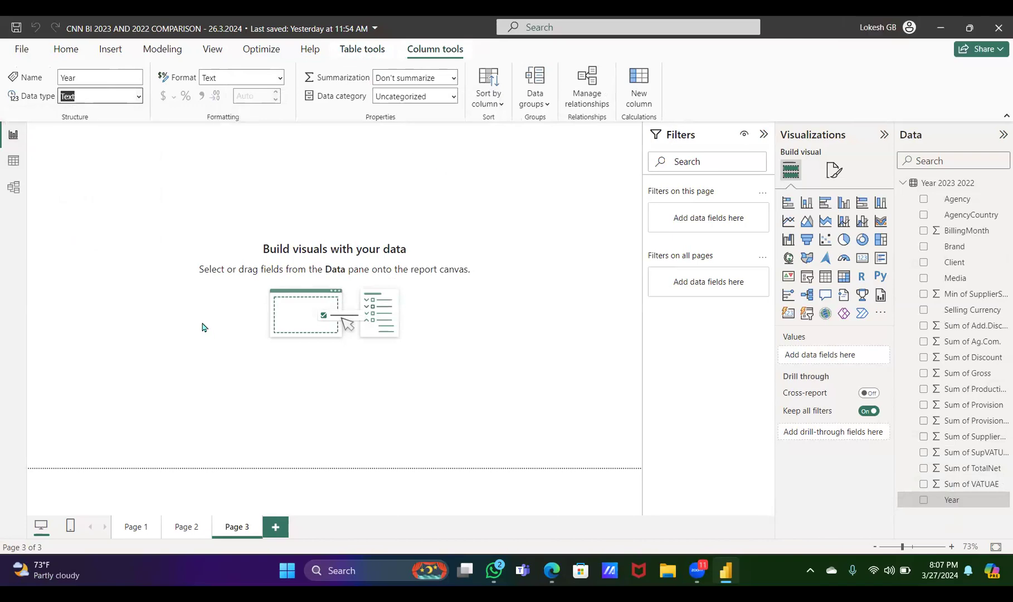
left_click(751, 323)
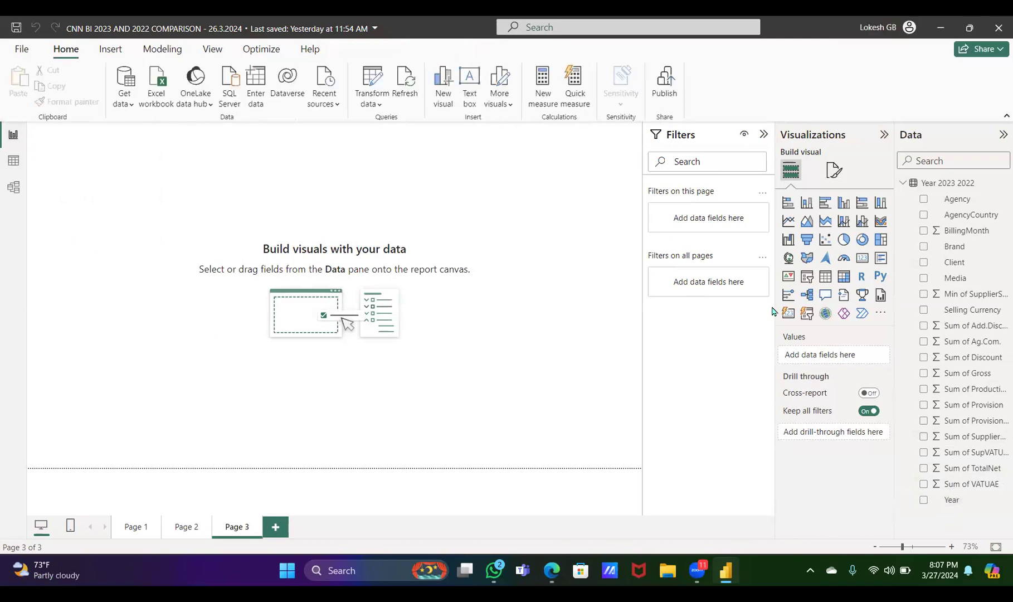
Delete the 2023 pie chart, the 2023 sales table and the 2023 AgencyCountry slicer from Page 2
left_click(139, 530)
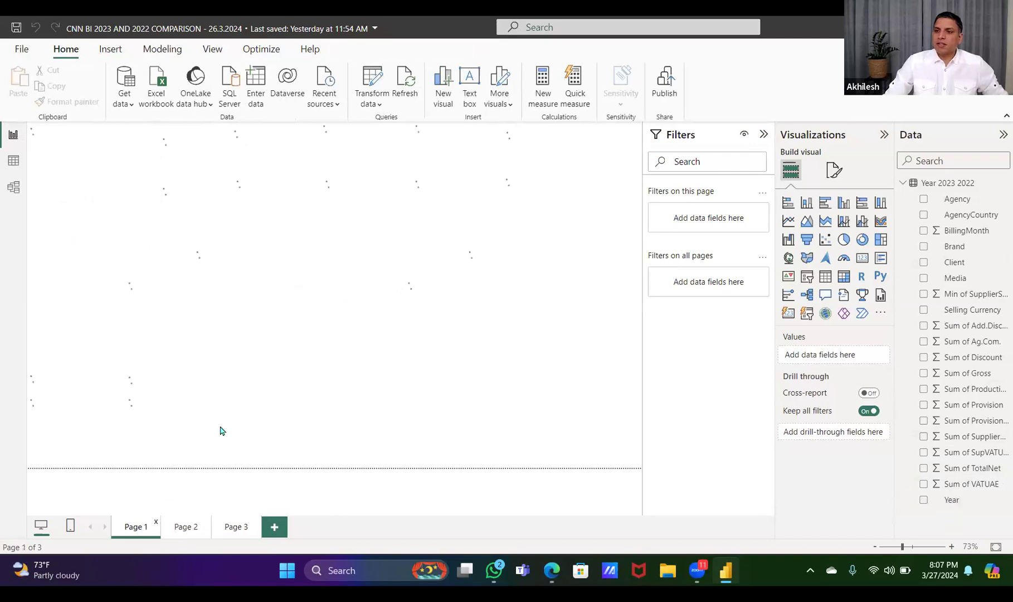
left_click(175, 528)
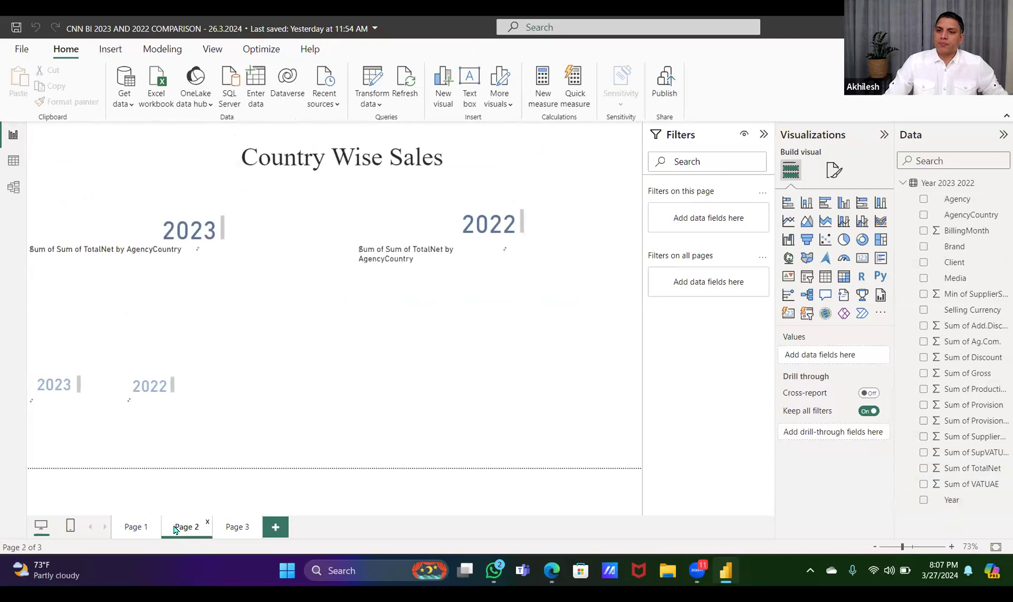
left_click(119, 251)
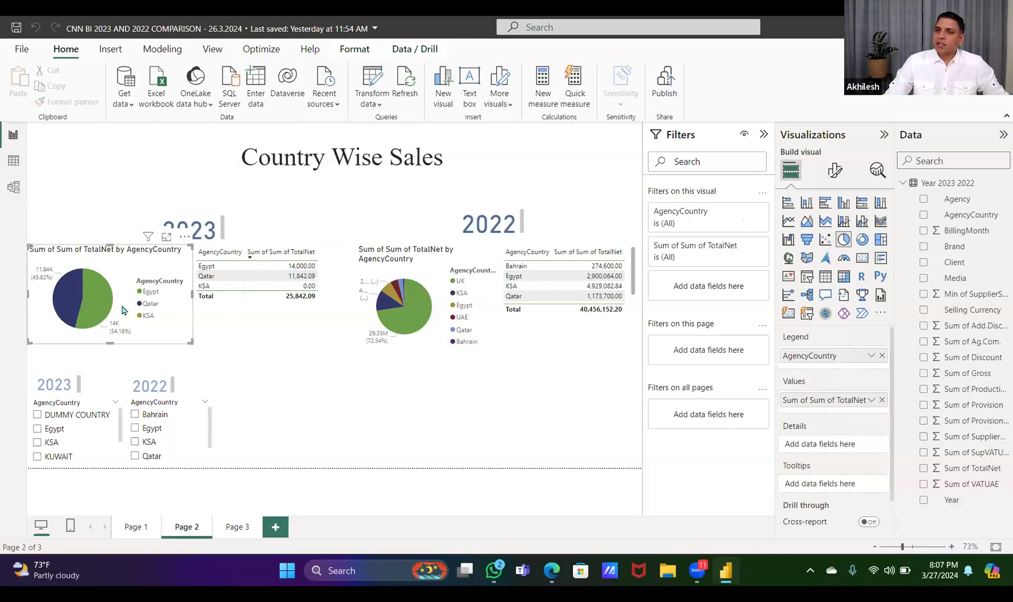
left_click_drag(142, 269, 164, 268)
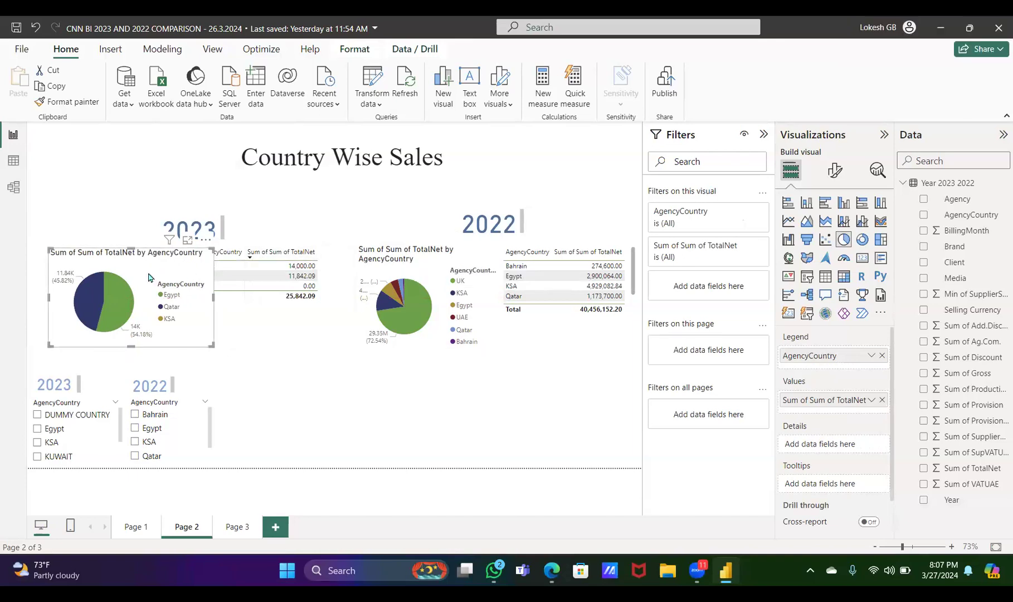
key("Delete")
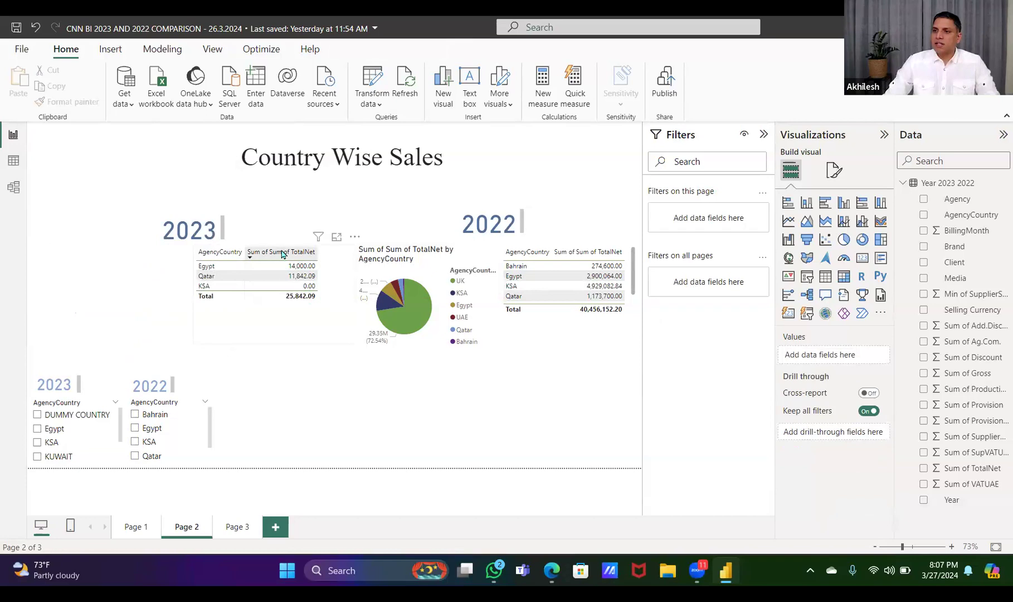
left_click(327, 282)
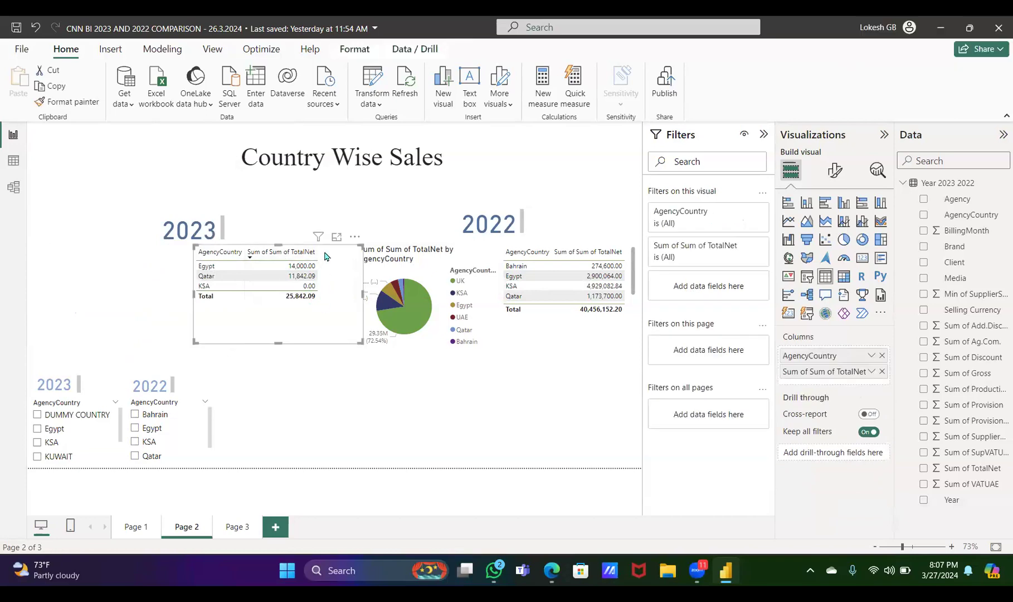
key("Delete")
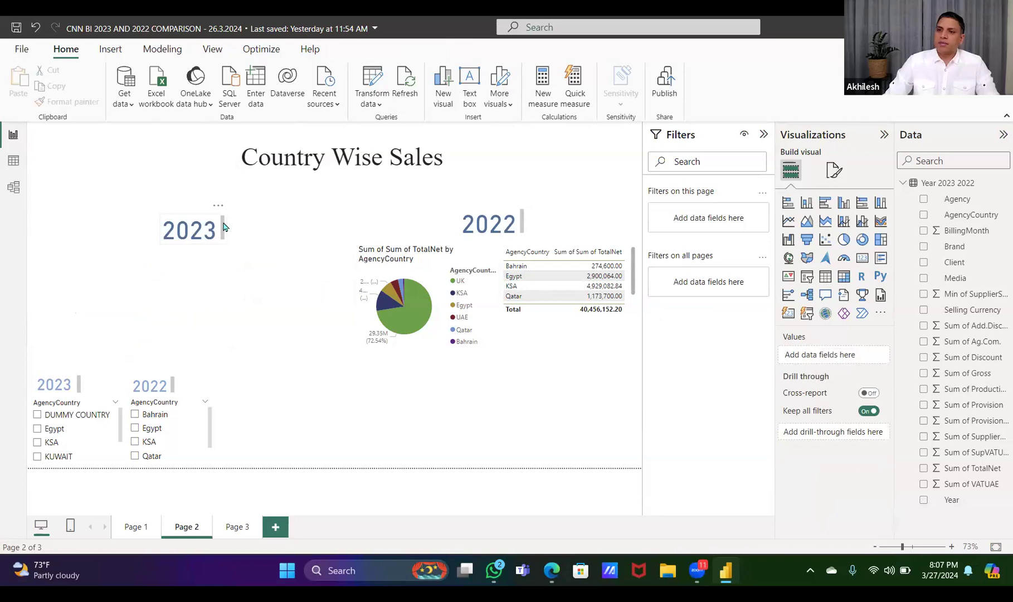
left_click(82, 405)
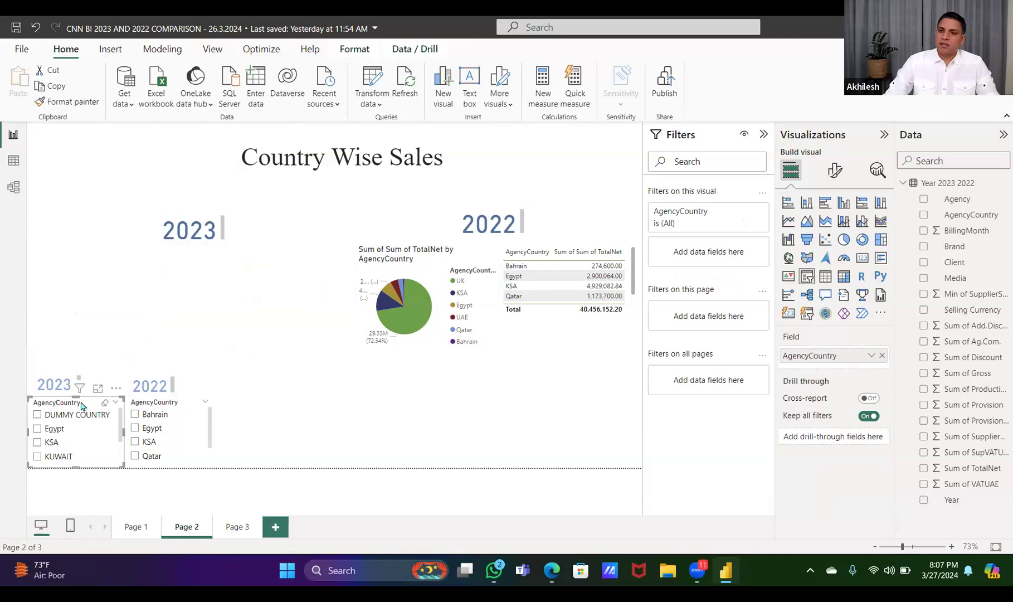
key("Delete")
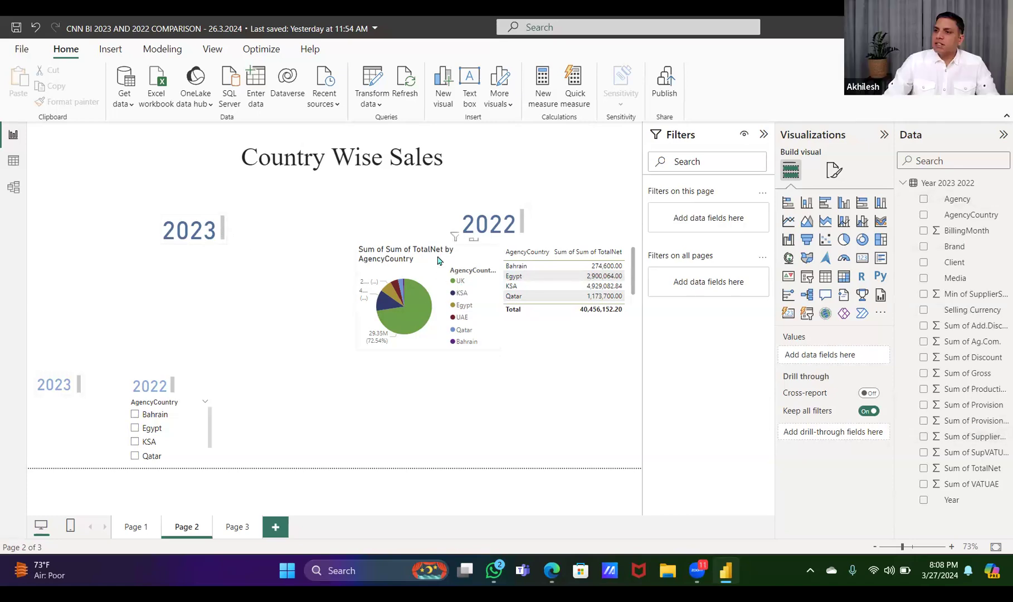
Delete both 2023 heading text boxes from Page 2
left_click(410, 263)
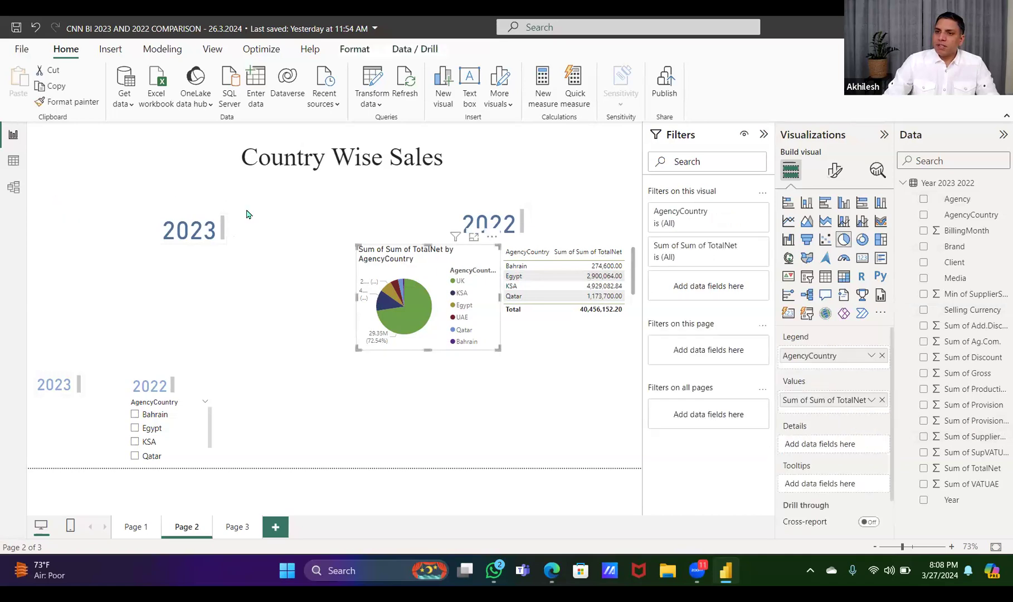
left_click(74, 163)
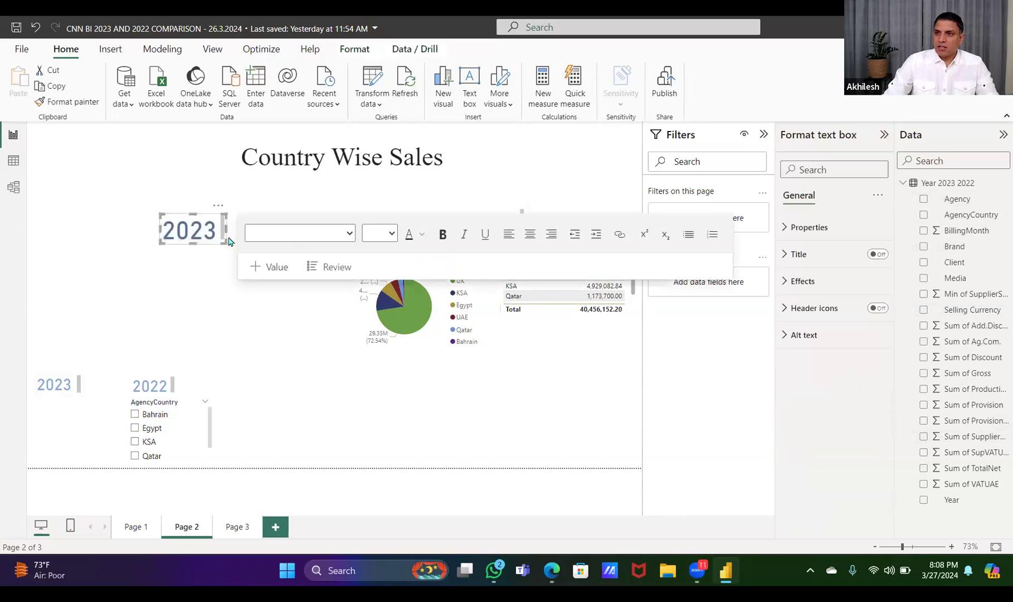
left_click(229, 241)
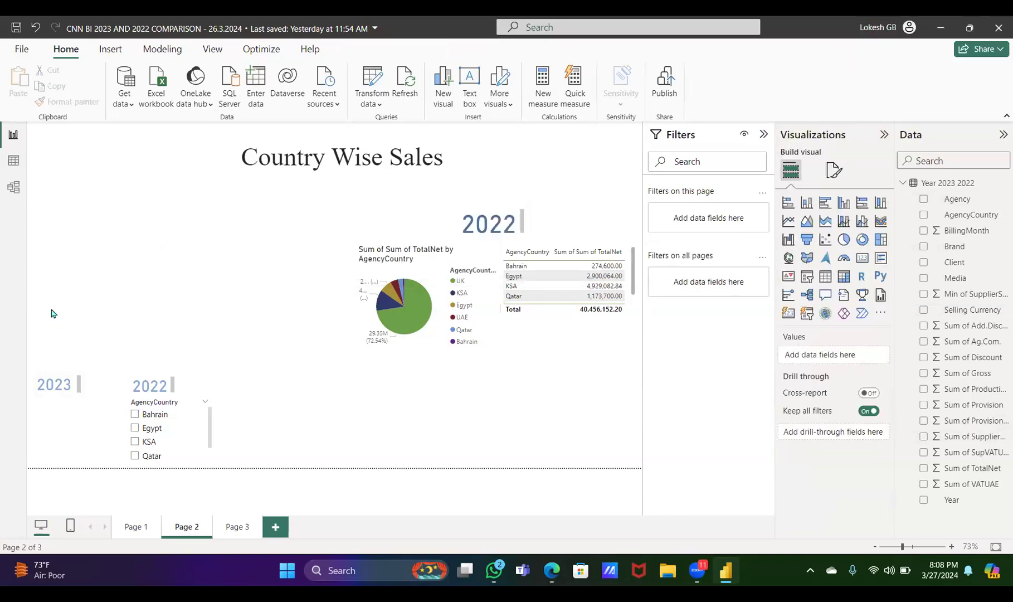
left_click_drag(112, 444, 49, 357)
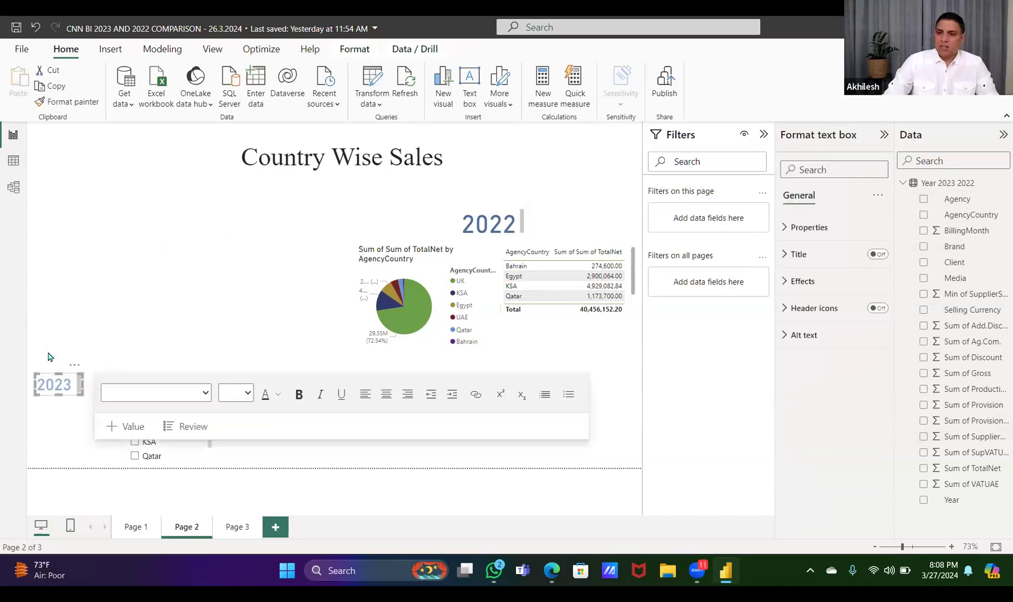
key("Delete")
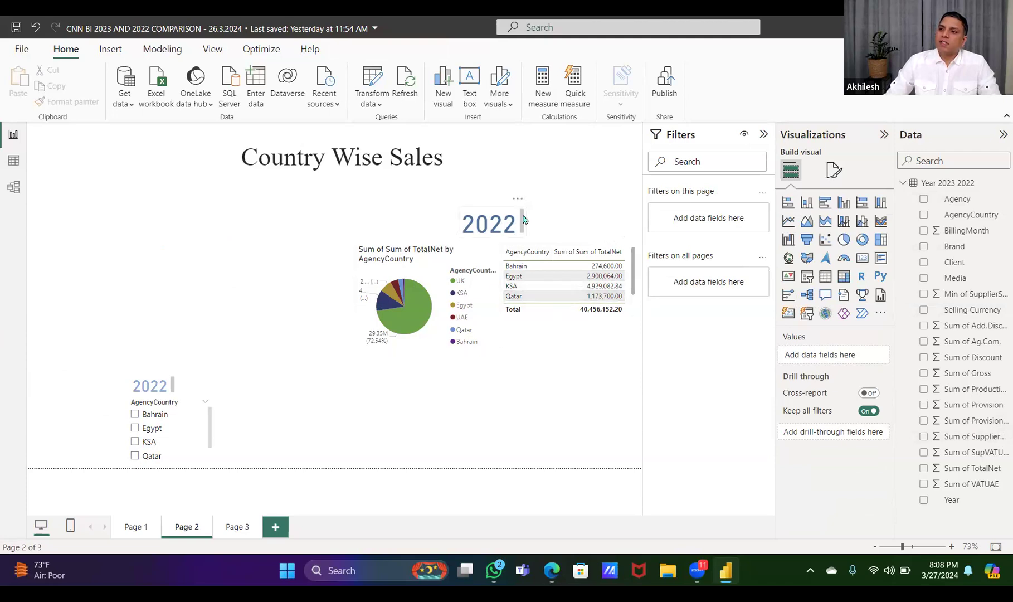
Delete the 2022 heading text box above the pie chart and sales table on Page 2
left_click(518, 199)
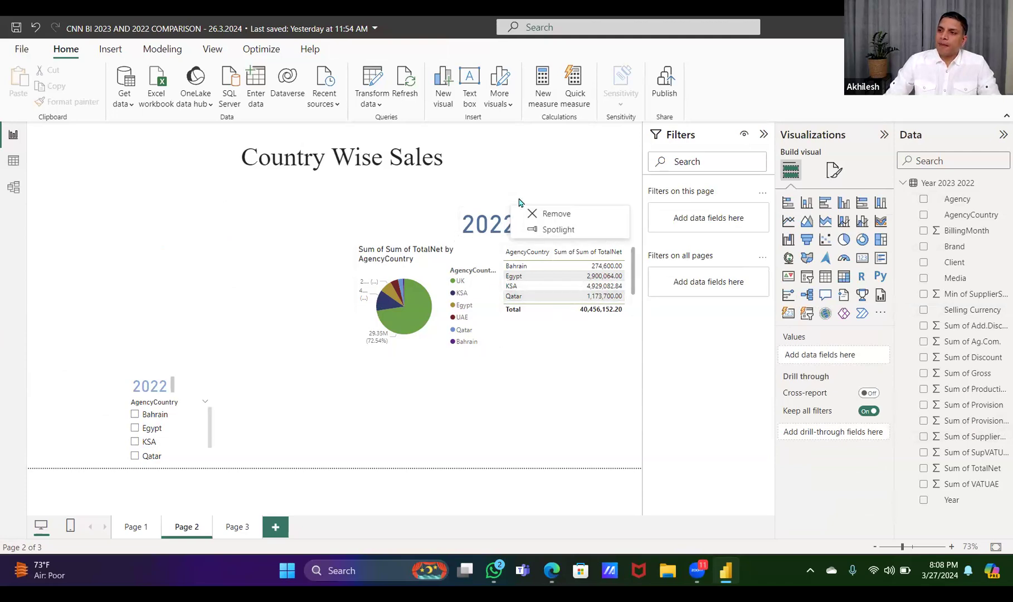
left_click(546, 214)
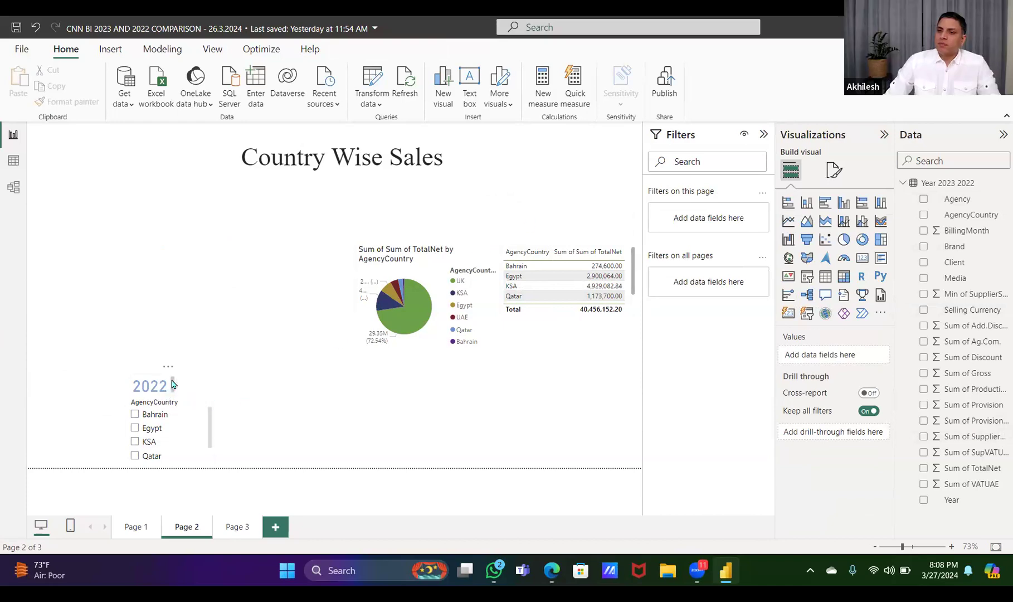
left_click(422, 263)
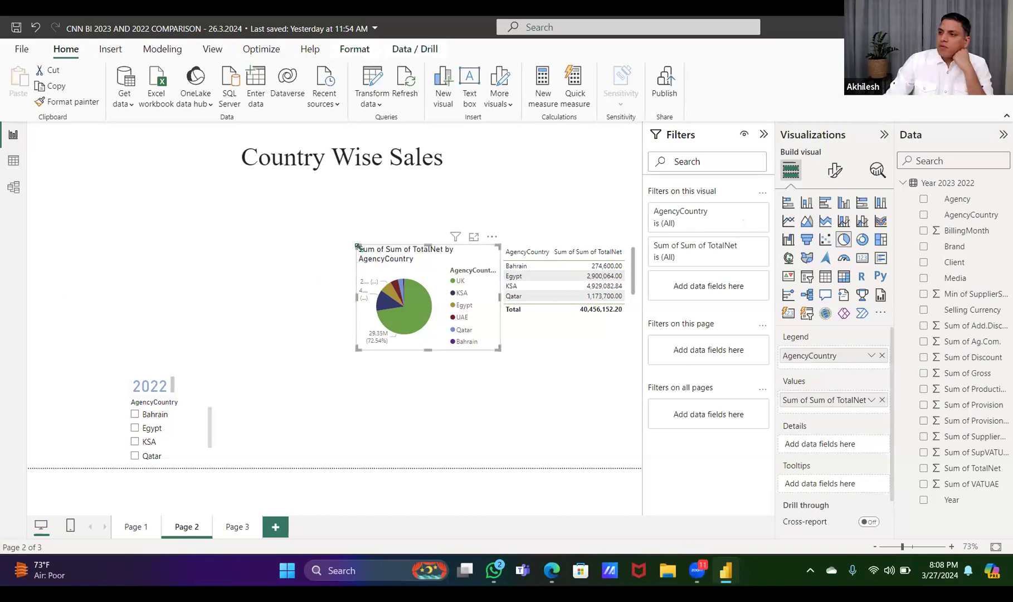
left_click(228, 216)
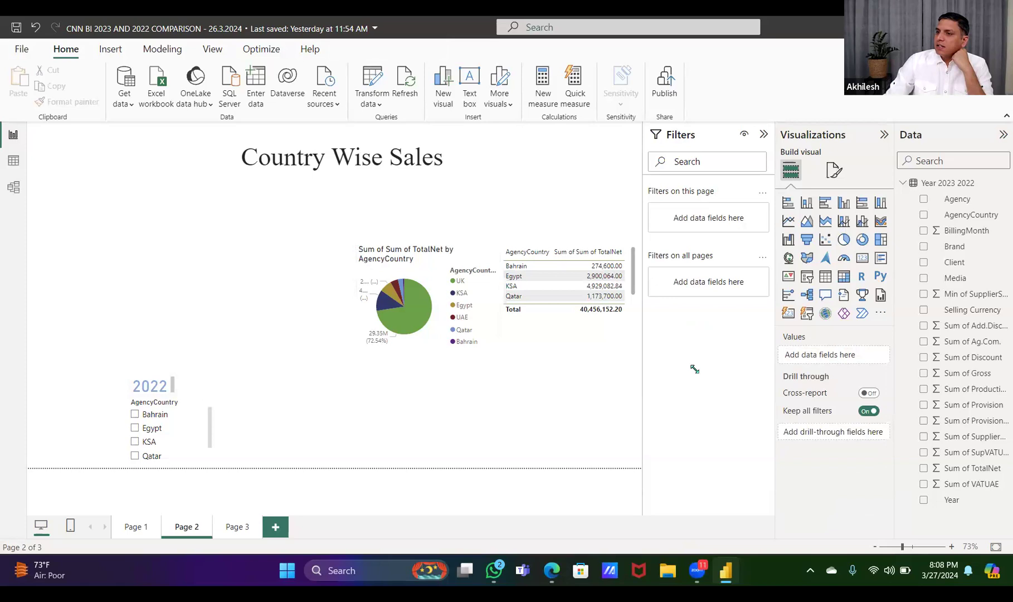
Replace the pie chart's legend and values with AgencyCountry and Sum of TotalNet from the Year 2023 2022 table
left_click(401, 261)
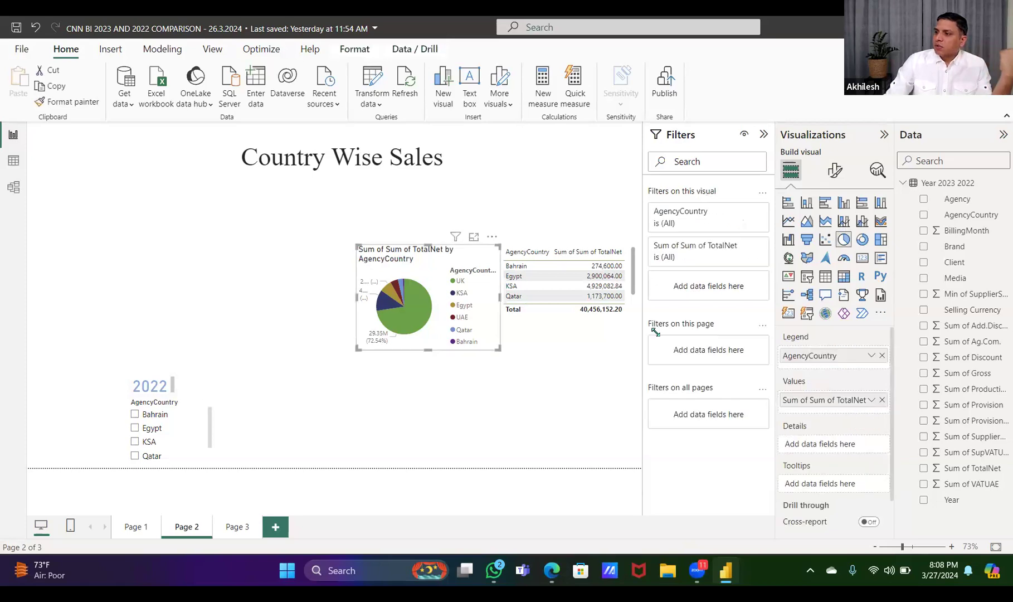
left_click(882, 356)
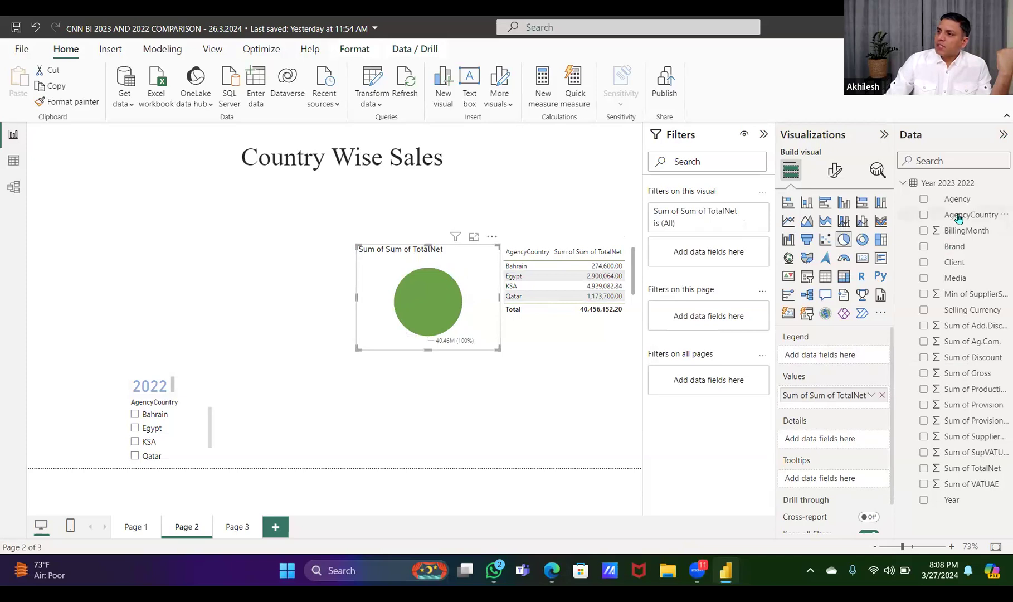
left_click_drag(958, 219, 818, 357)
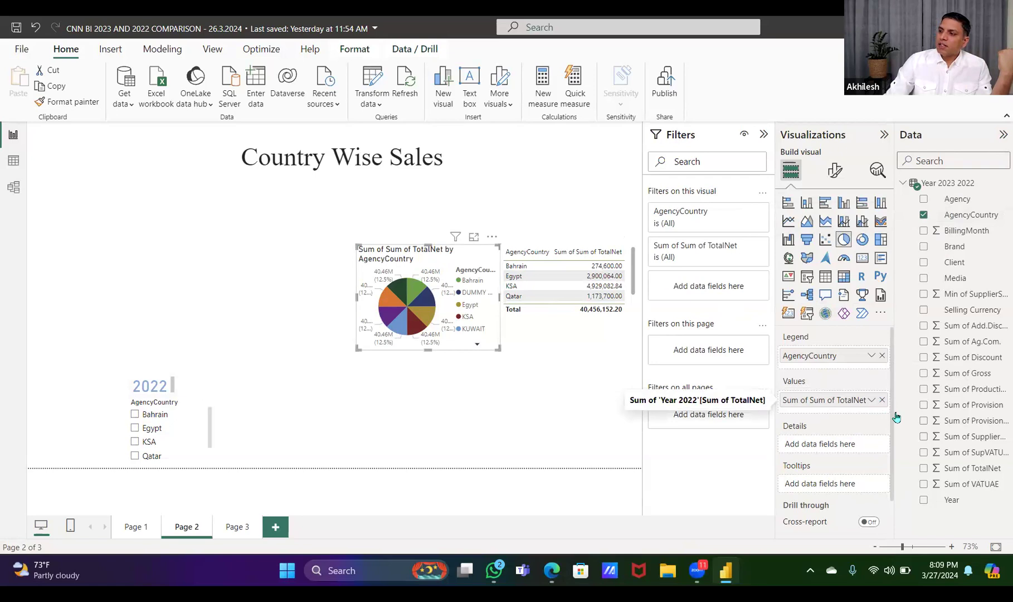
left_click(882, 399)
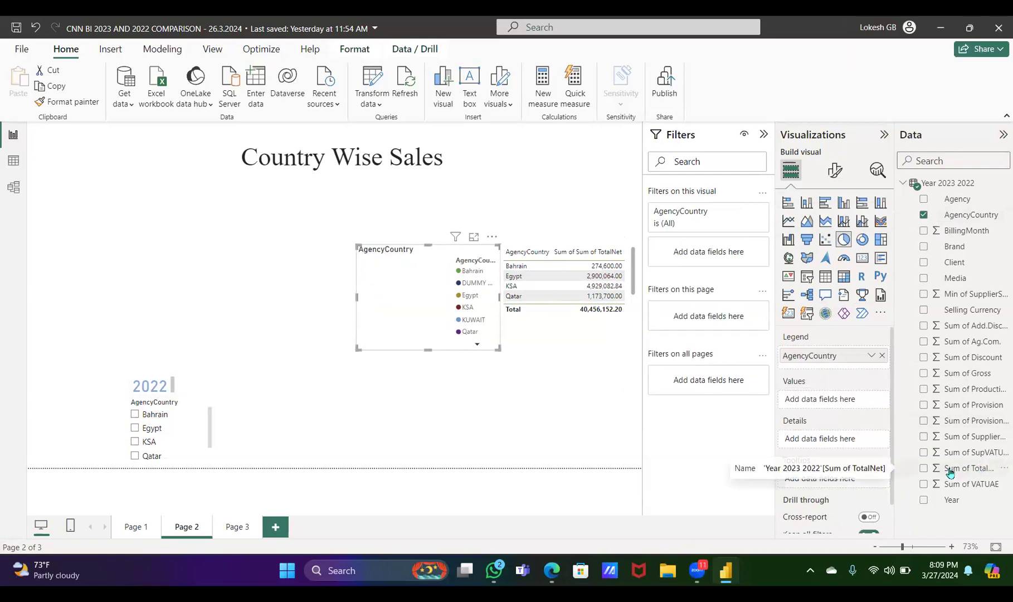
left_click(923, 469)
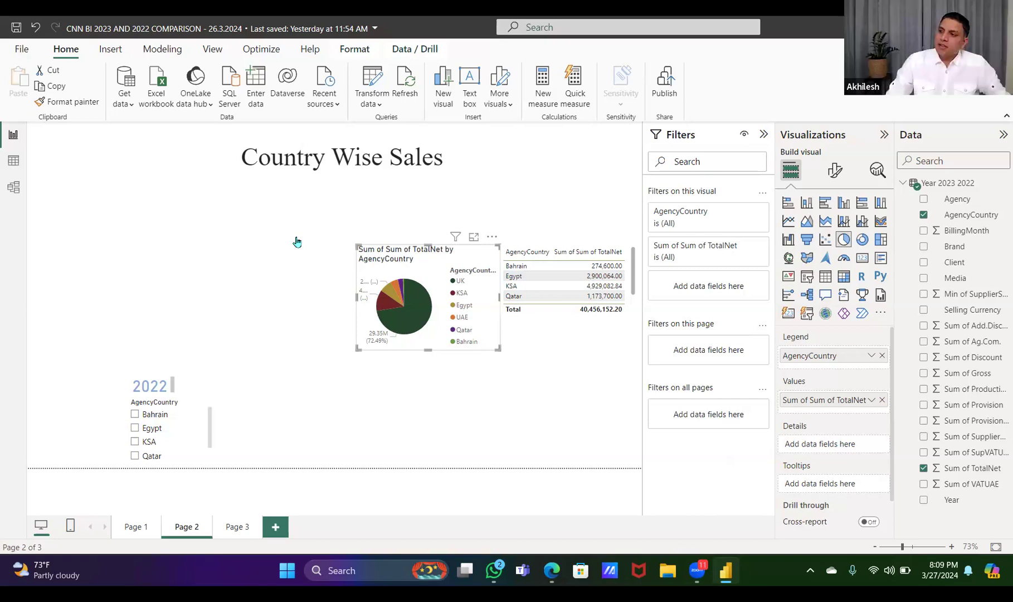
left_click(882, 355)
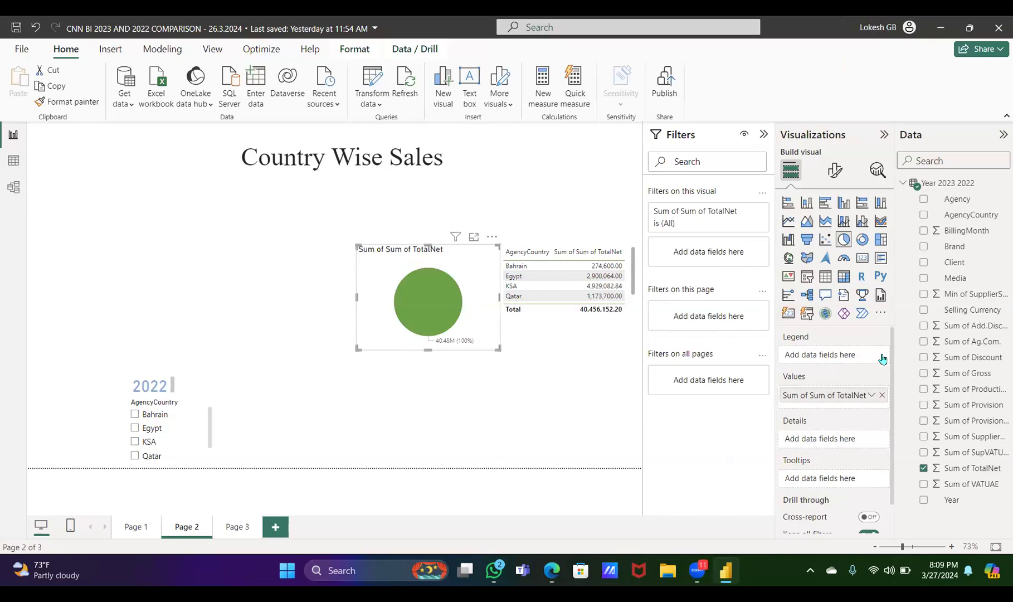
left_click_drag(967, 217, 835, 355)
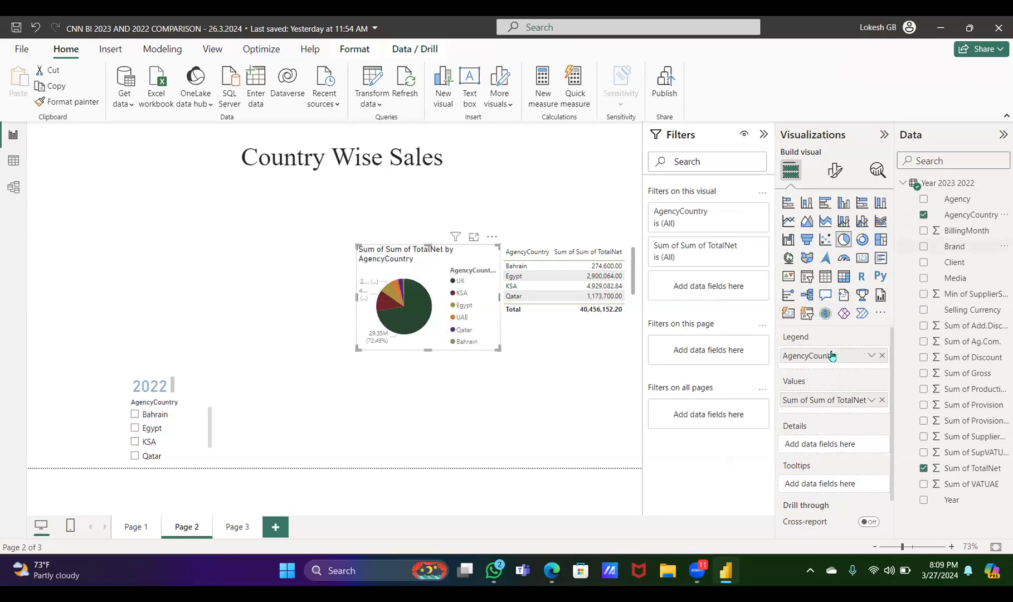
Move the pie chart to the left side of the page below the Country Wise Sales title and enlarge it
left_click_drag(338, 235, 178, 205)
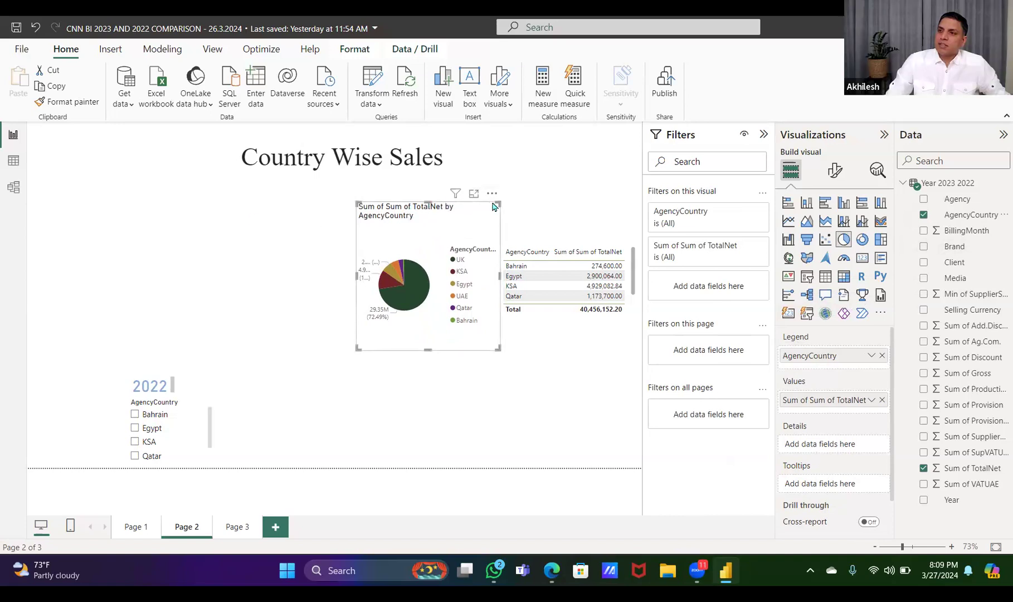
left_click_drag(486, 200, 203, 189)
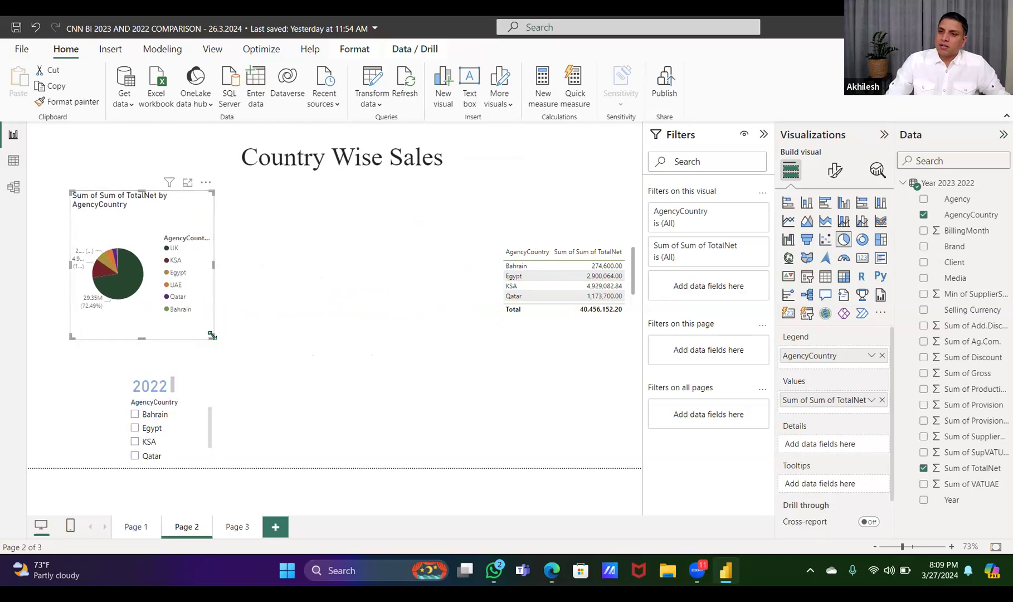
left_click_drag(211, 334, 342, 355)
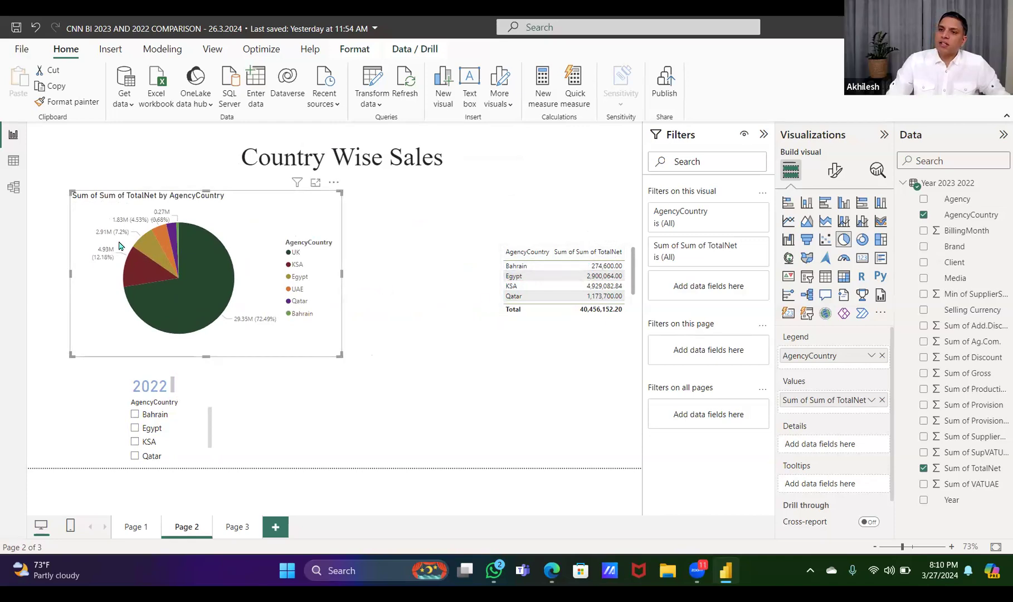
Delete the 2022 sales table and the remaining 2022 heading text box from Page 2
left_click(545, 319)
key("Delete")
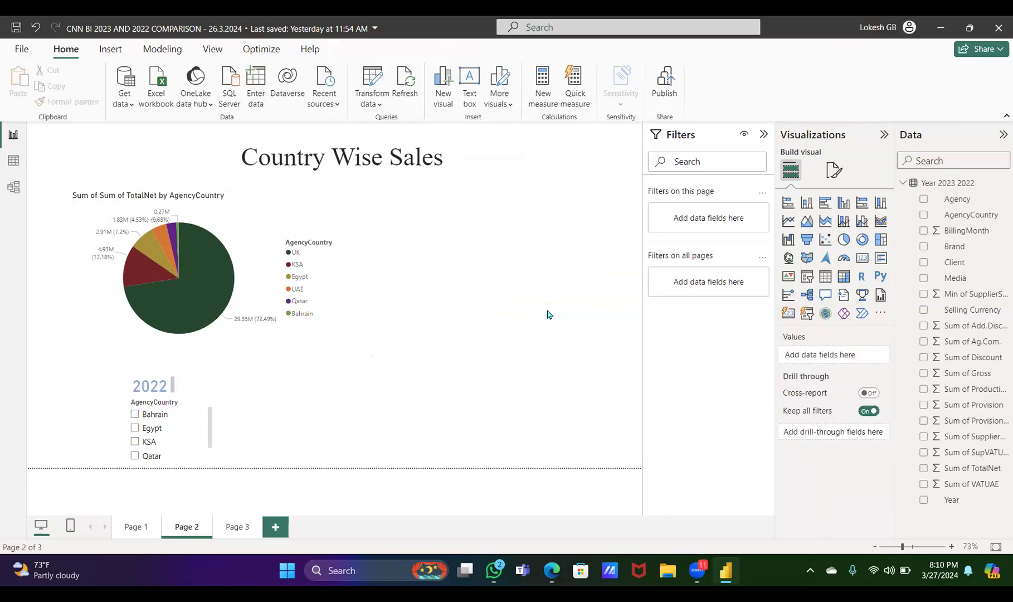
left_click(250, 229)
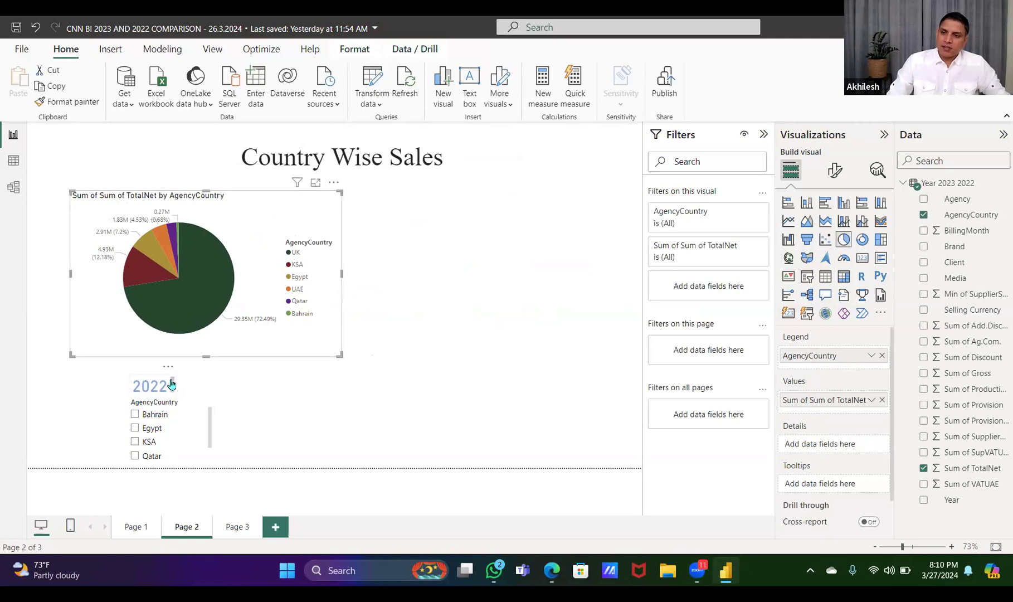
right_click(172, 364)
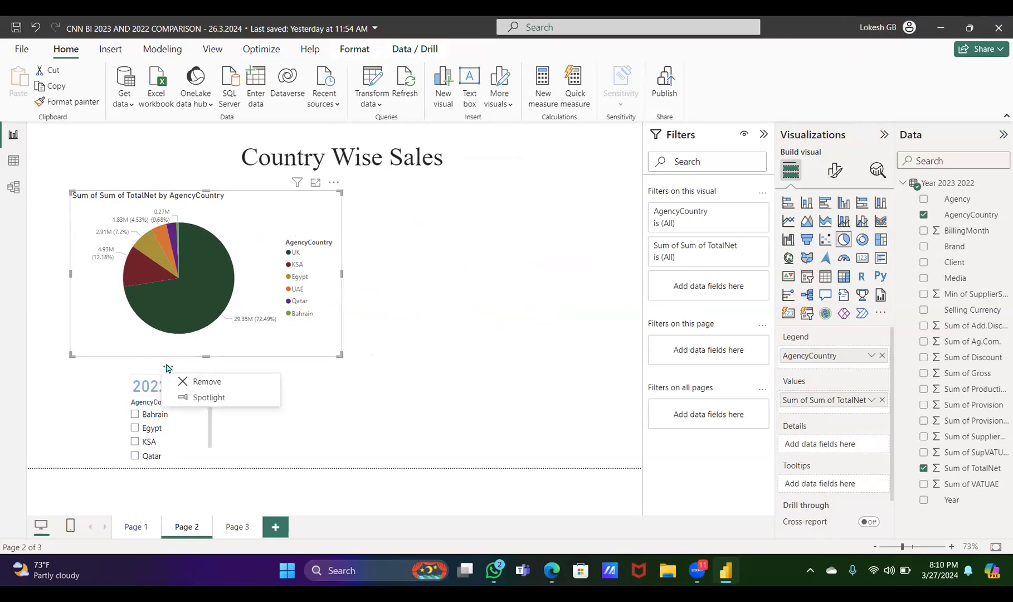
left_click(199, 383)
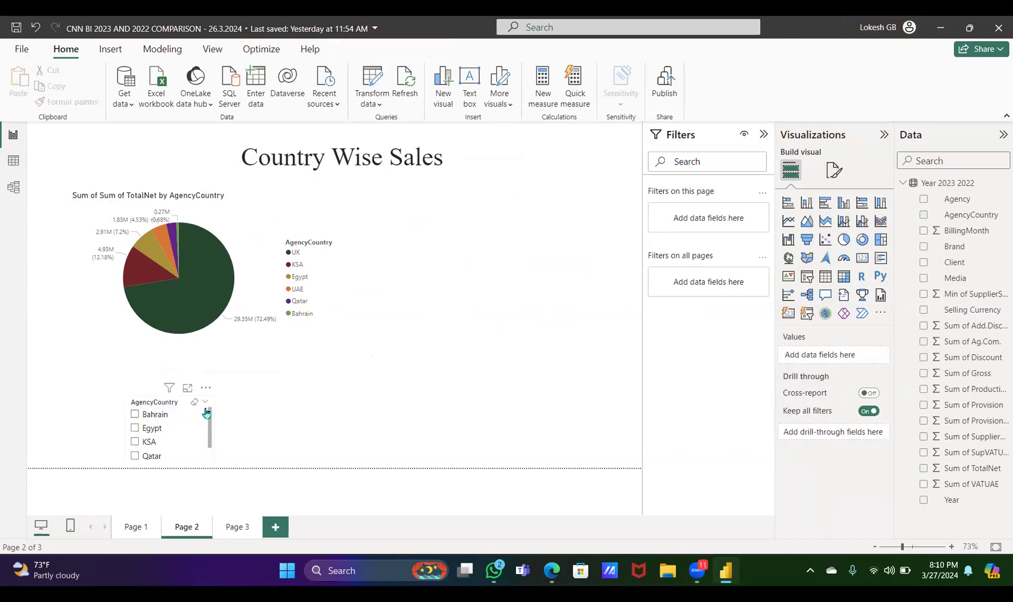
Delete the old AgencyCountry slicer from Page 2
left_click(205, 411)
left_click(206, 388)
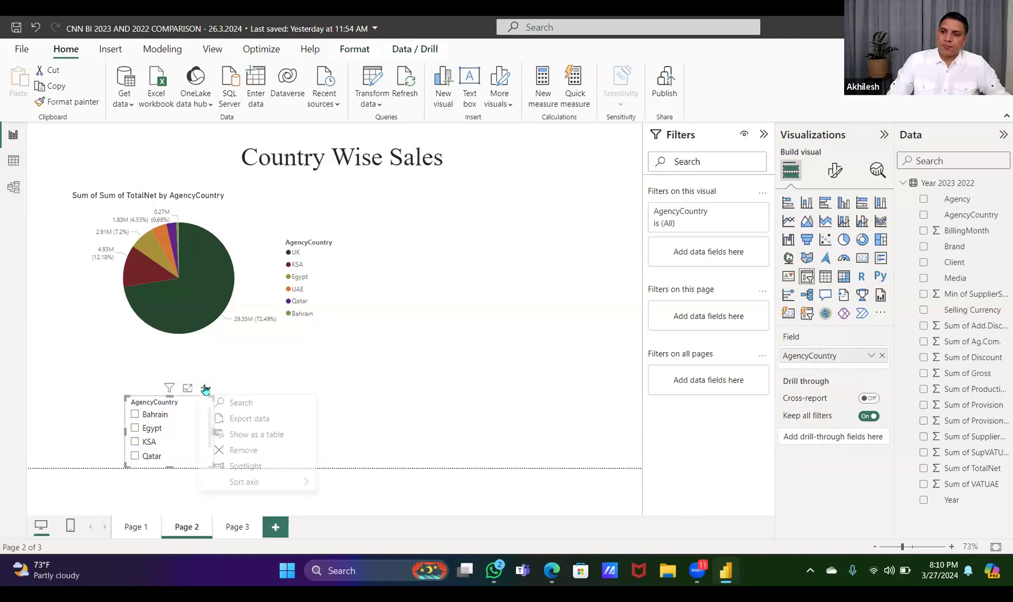
left_click(233, 451)
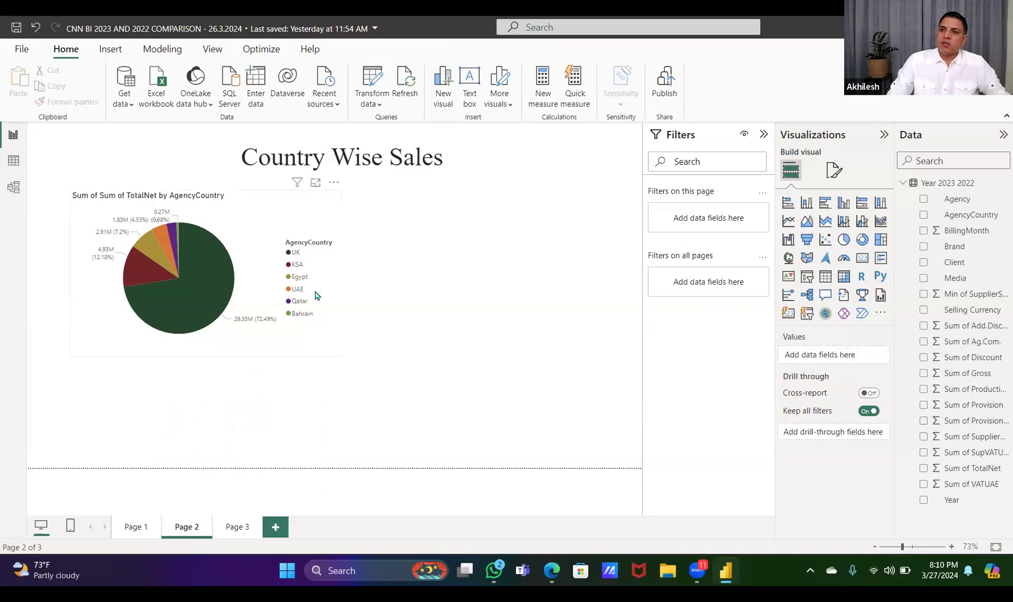
Add a slicer on the Year field of Year 2023 2022 below the pie chart
left_click(284, 210)
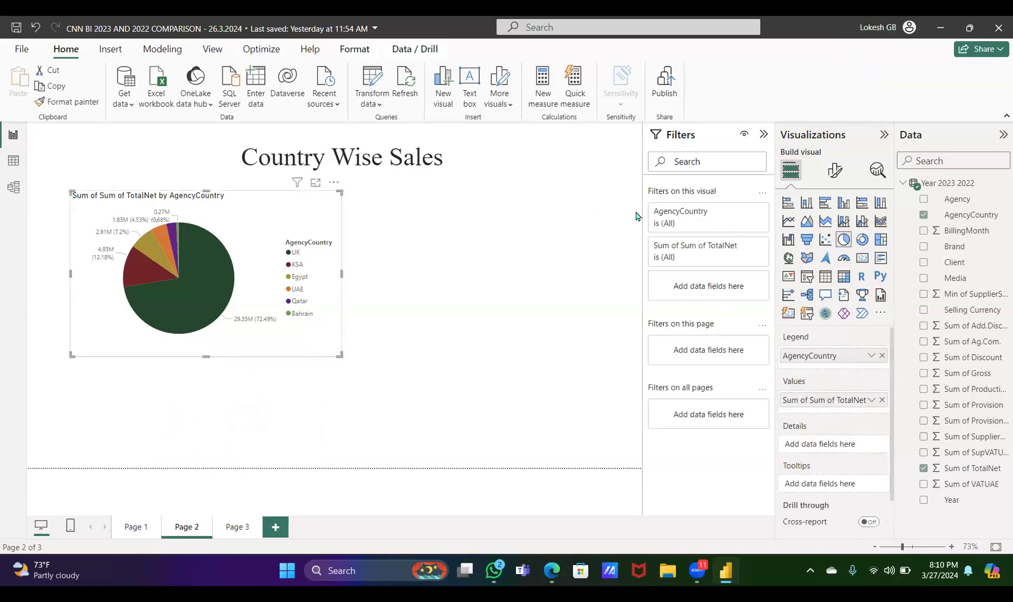
left_click(484, 241)
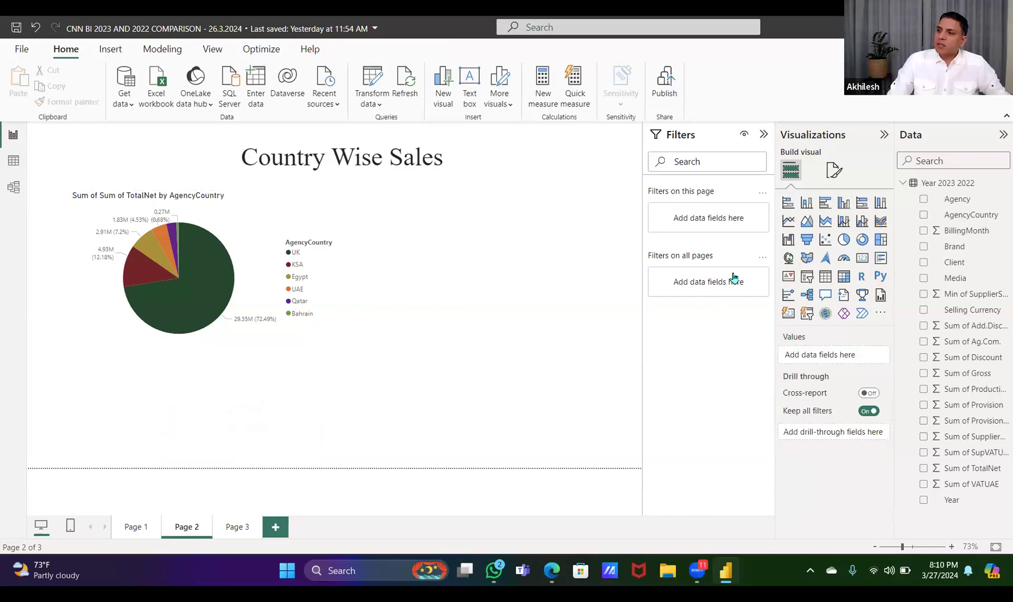
left_click(807, 277)
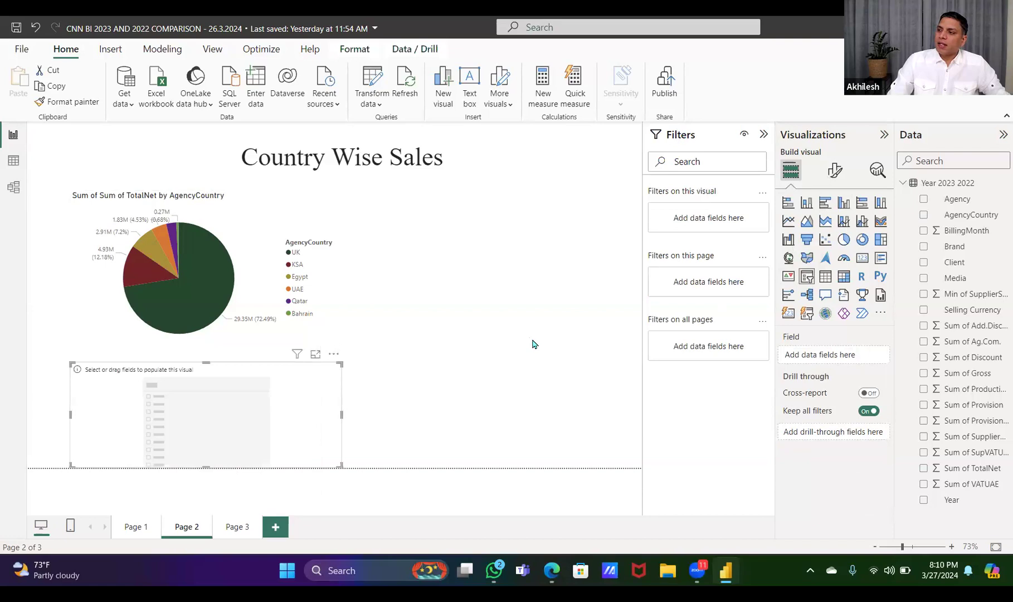
left_click(925, 501)
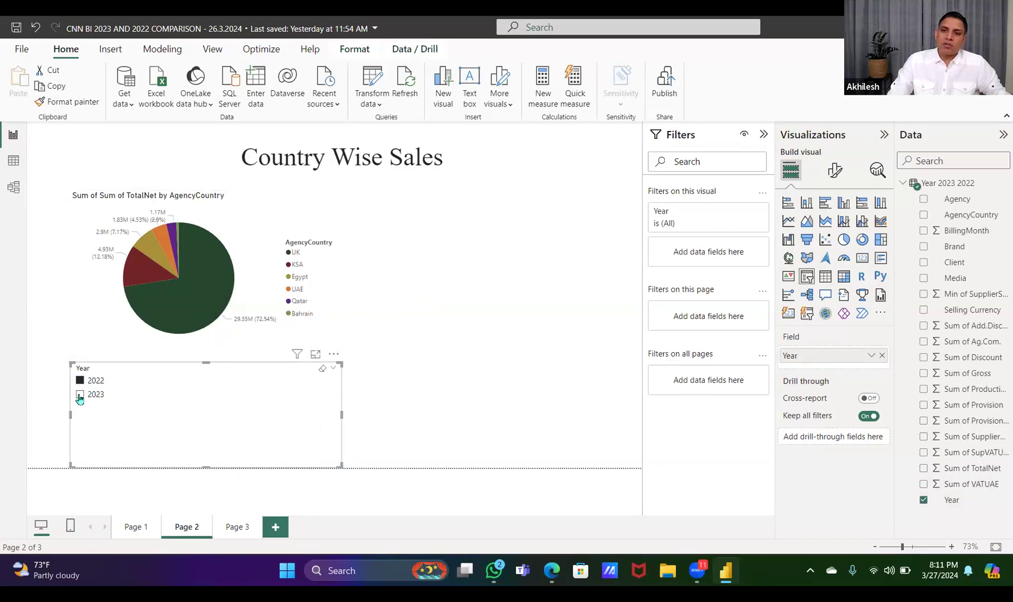
Check the pie chart filtered to 2023 with the Year slicer, and clear the slicer selection
left_click(79, 396)
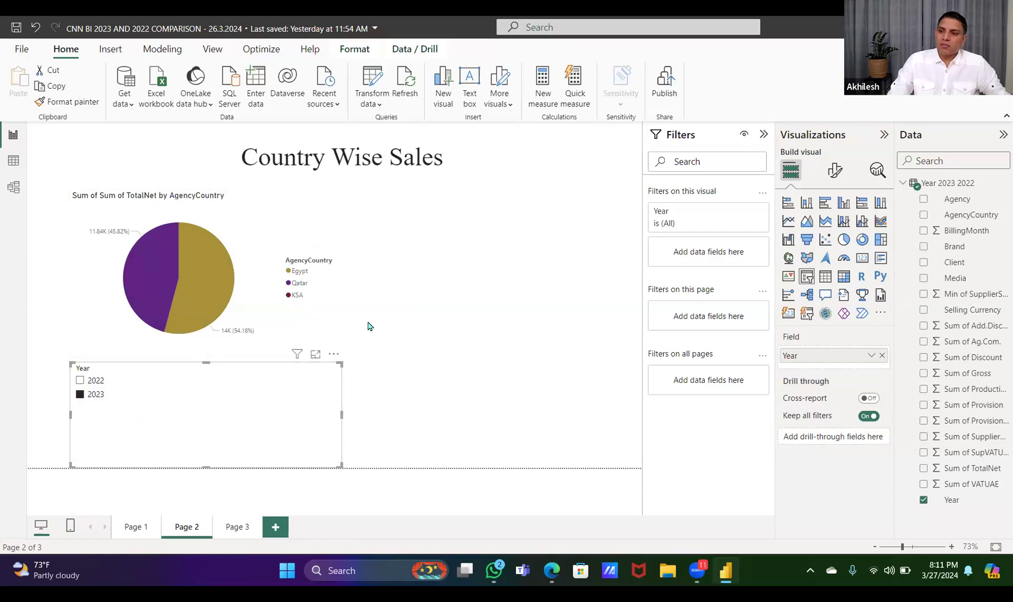
left_click(333, 366)
left_click_drag(296, 158, 467, 168)
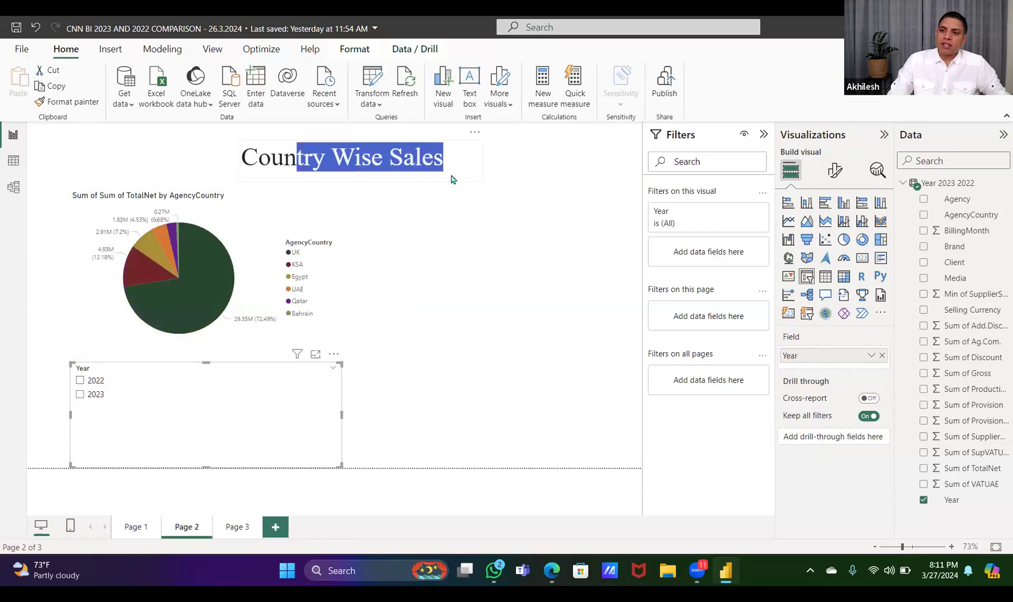
left_click(452, 178)
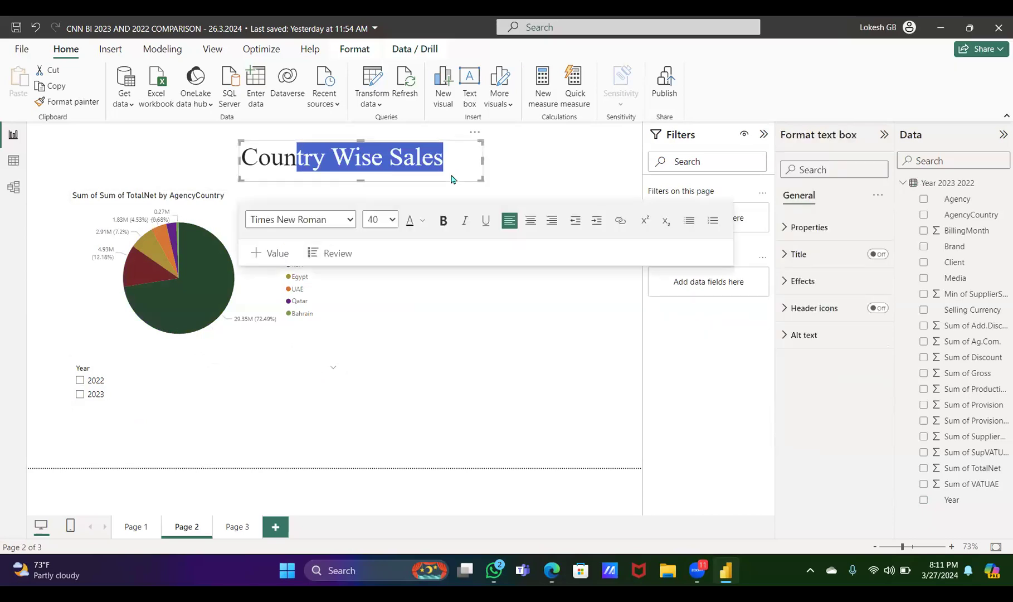
left_click(445, 330)
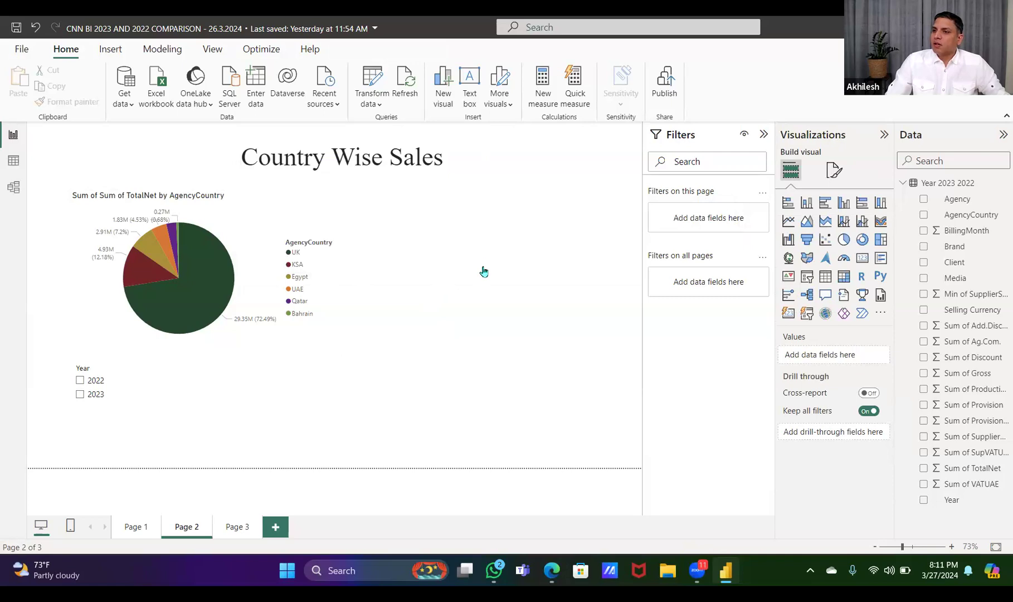
Add an enlarged clustered bar chart of Sum of TotalNet by AgencyCountry beside the pie chart and turn on its data labels
left_click(826, 204)
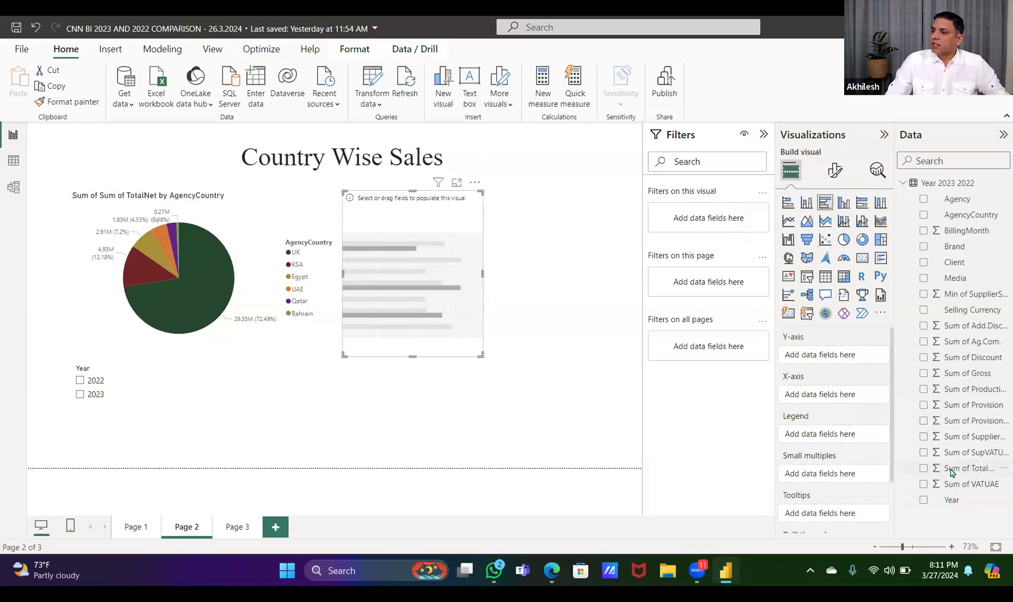
left_click(925, 468)
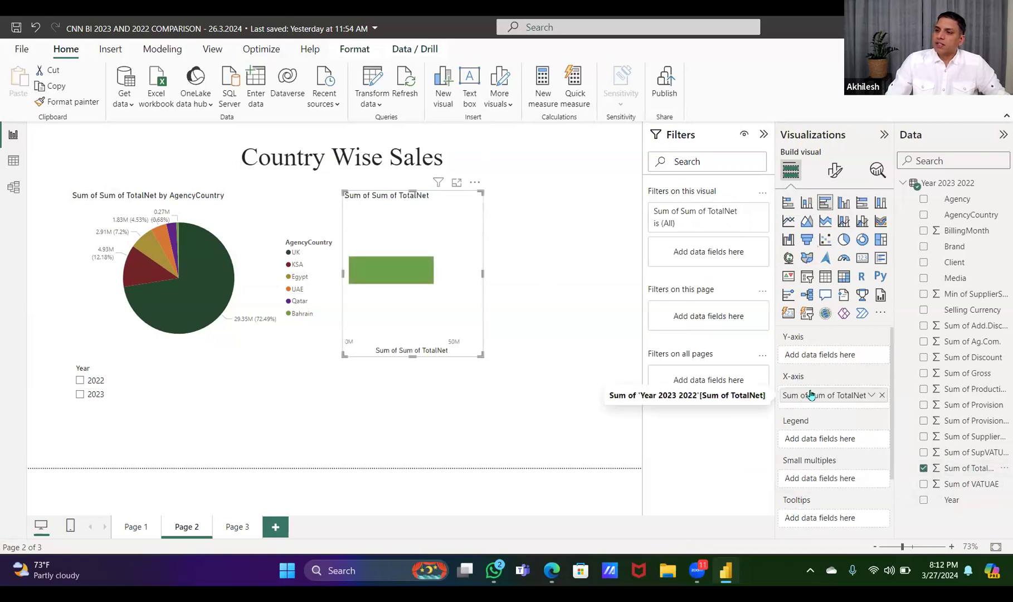
left_click_drag(480, 355, 575, 428)
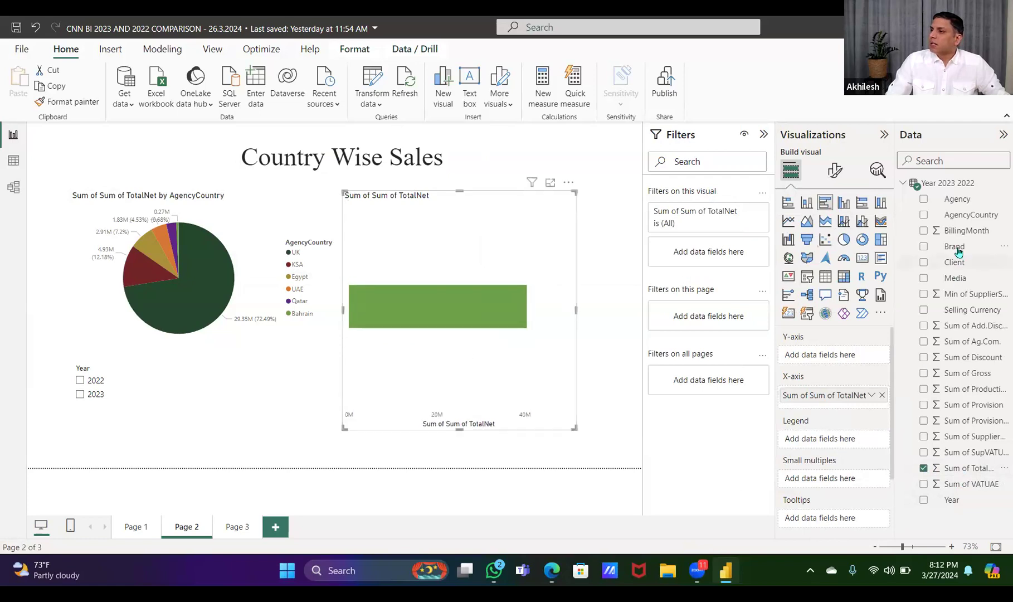
left_click(924, 216)
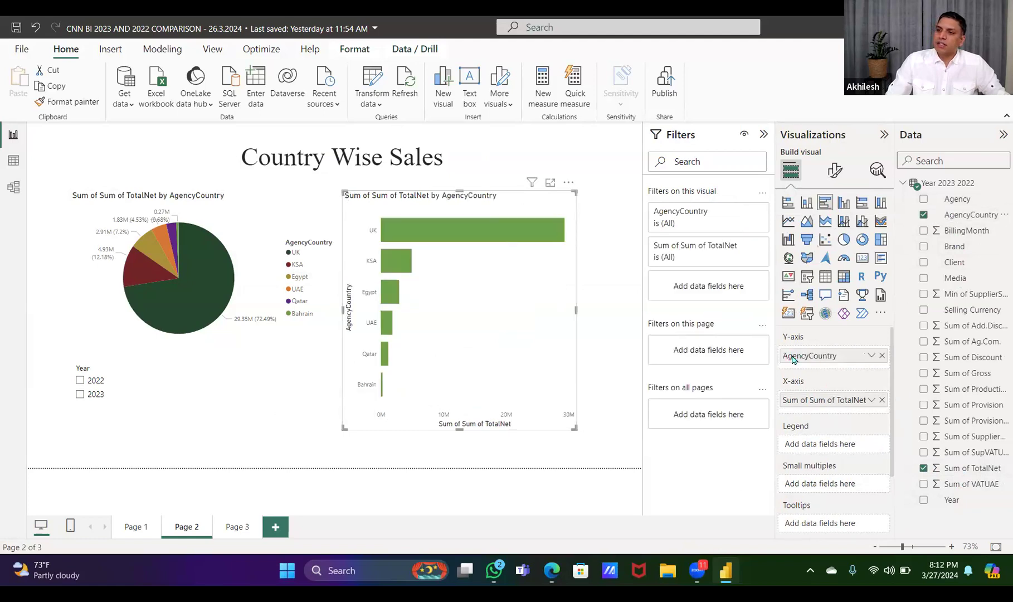
left_click(833, 172)
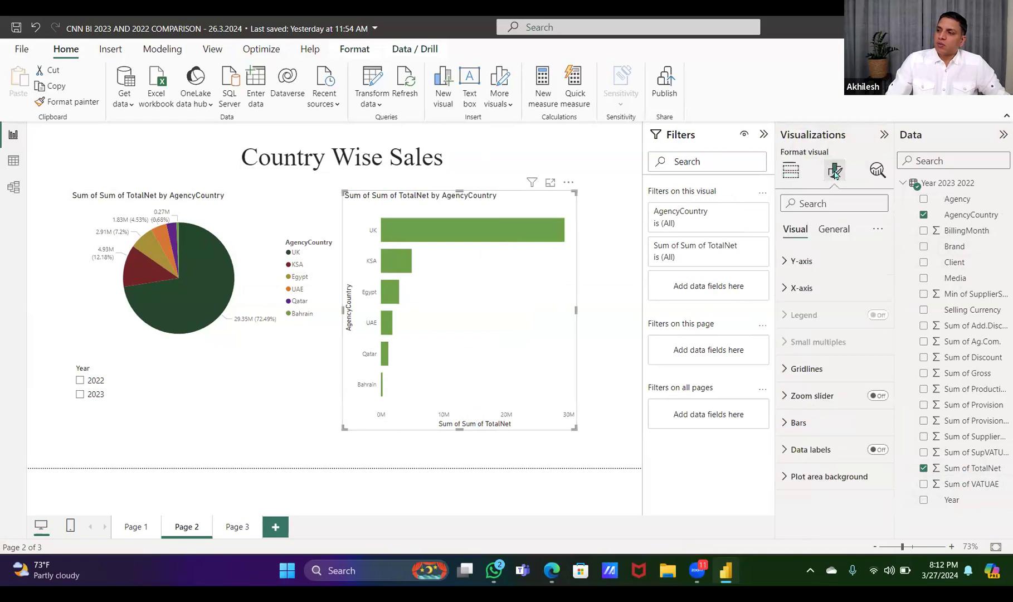
left_click(877, 449)
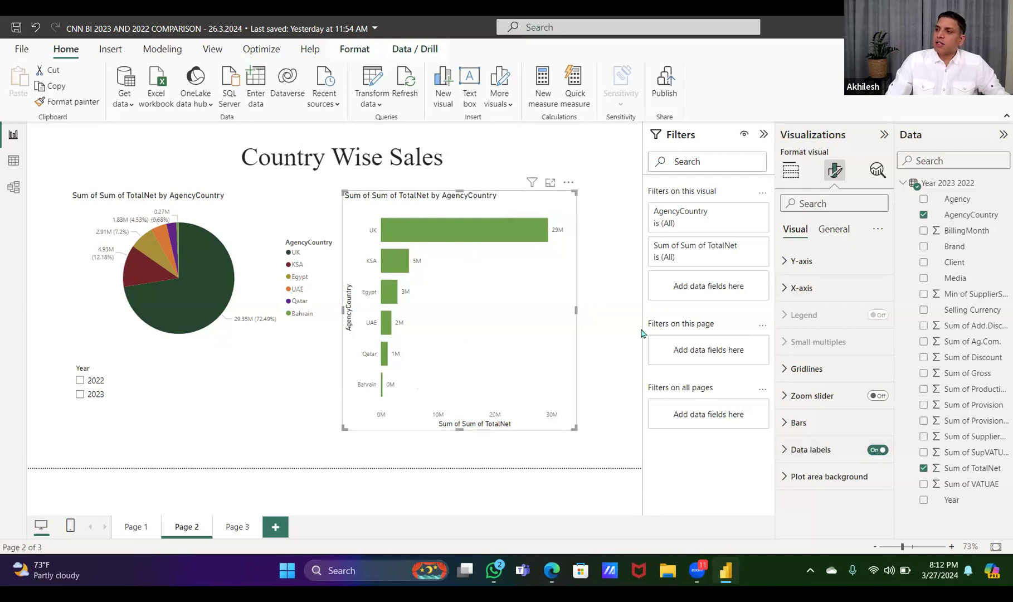
Add Year to the bar chart as its legend and convert the chart to a matrix
left_click(791, 171)
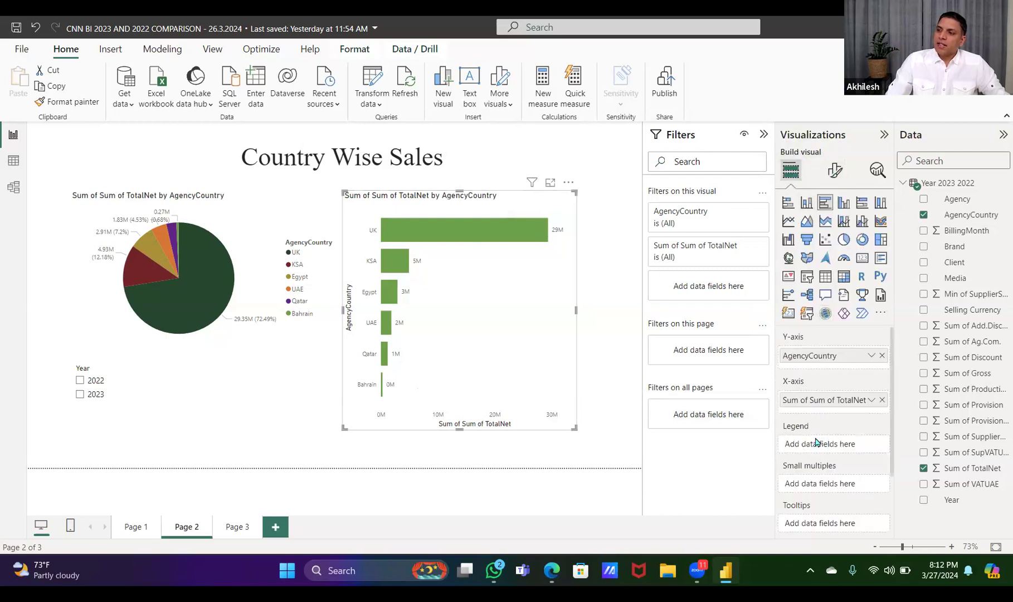
left_click_drag(956, 503, 874, 478)
left_click_drag(953, 500, 820, 444)
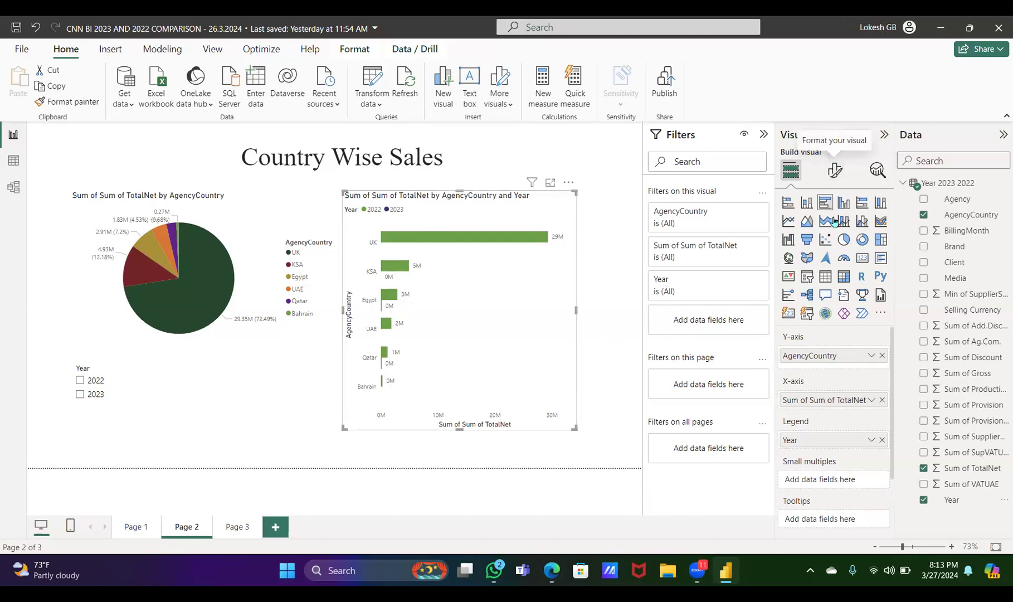
left_click(839, 280)
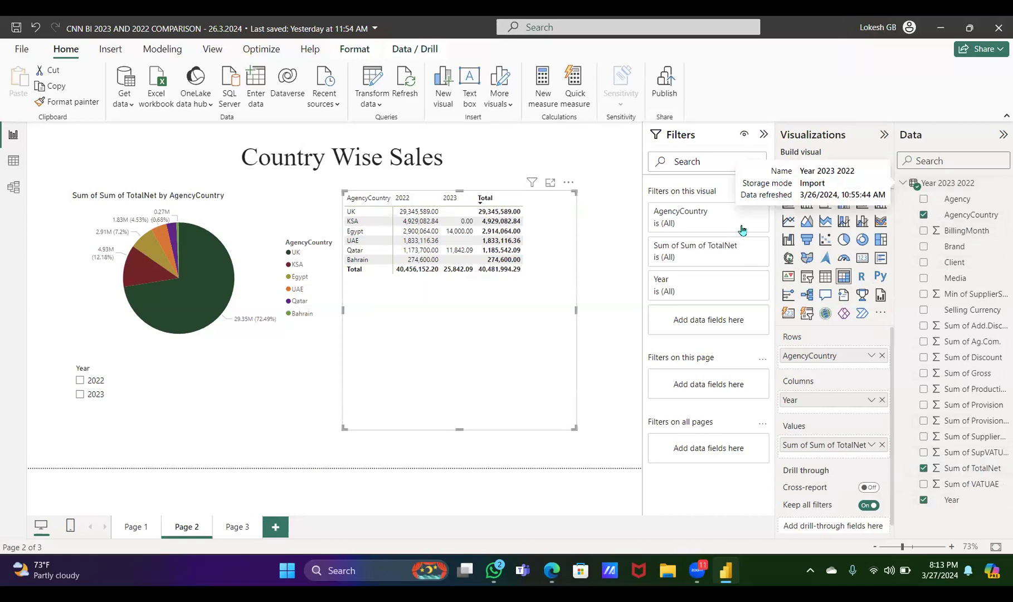
Display the data rows of the Year 2023 2022 table and open File Explorer
left_click(16, 161)
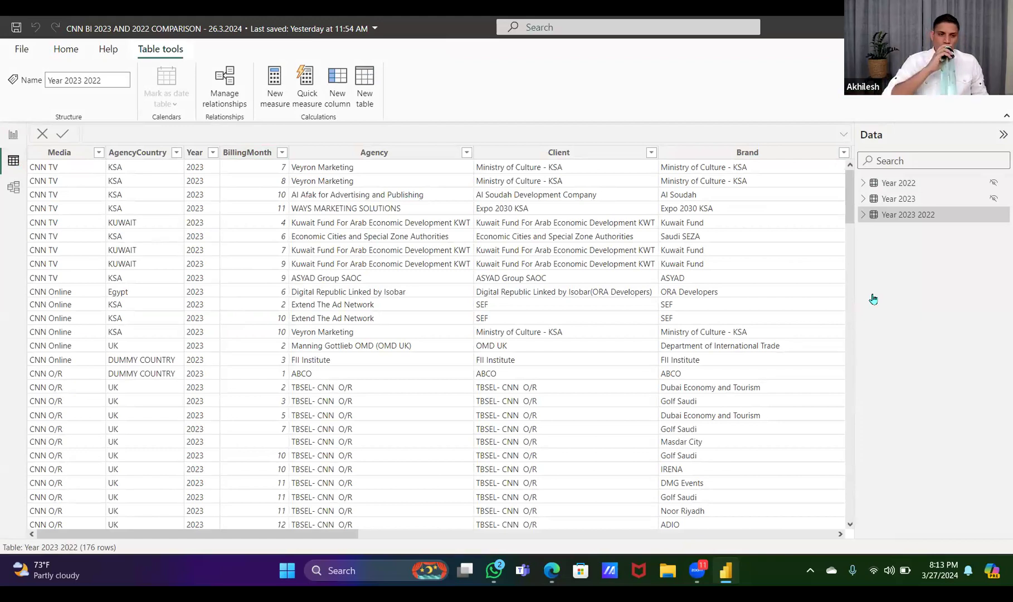
left_click(668, 579)
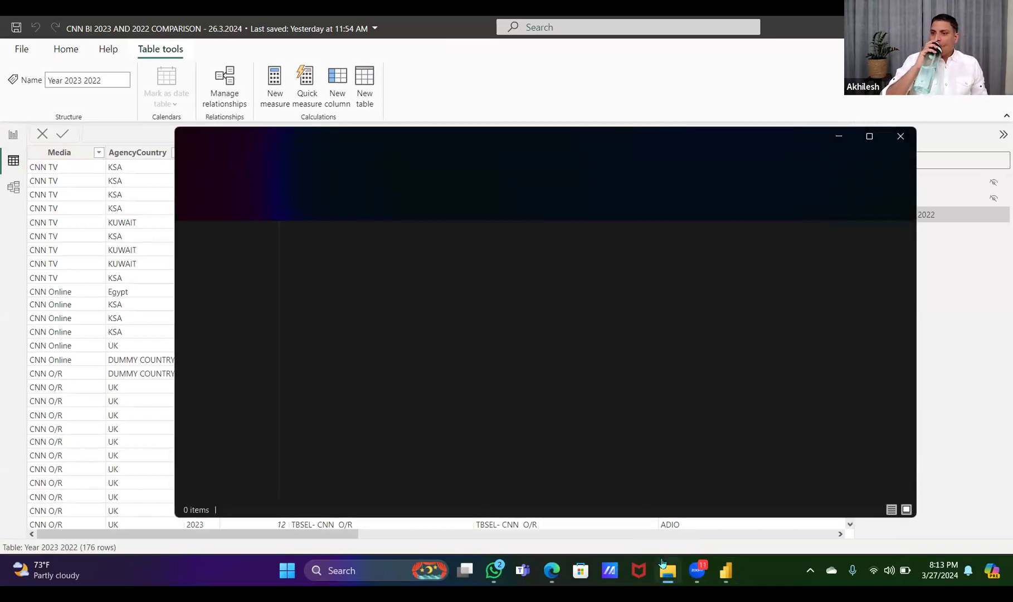
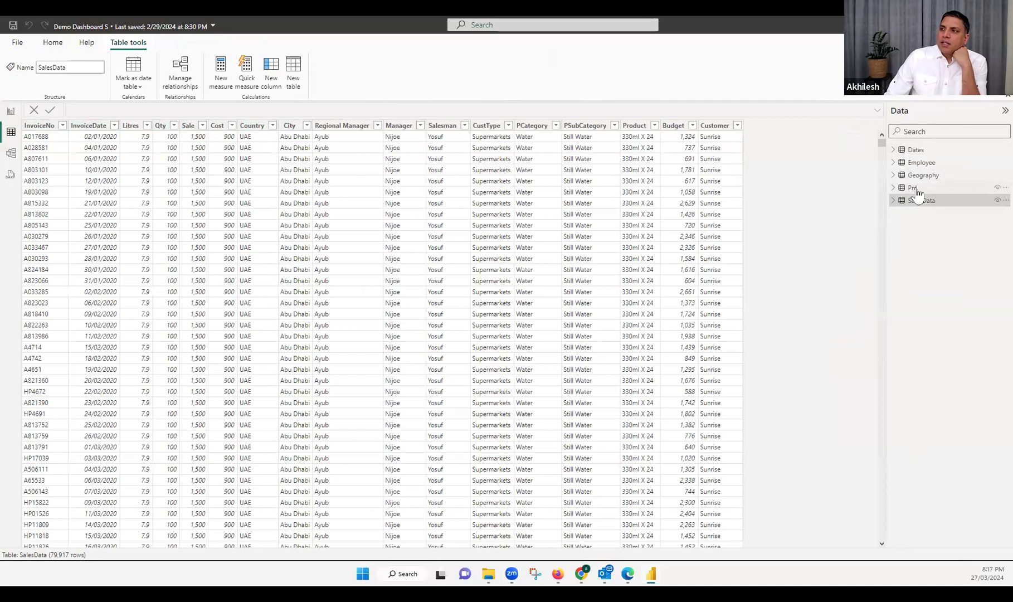
Examine the Country and City columns of the PnL table and the list of City values in the SalesData table
left_click(914, 189)
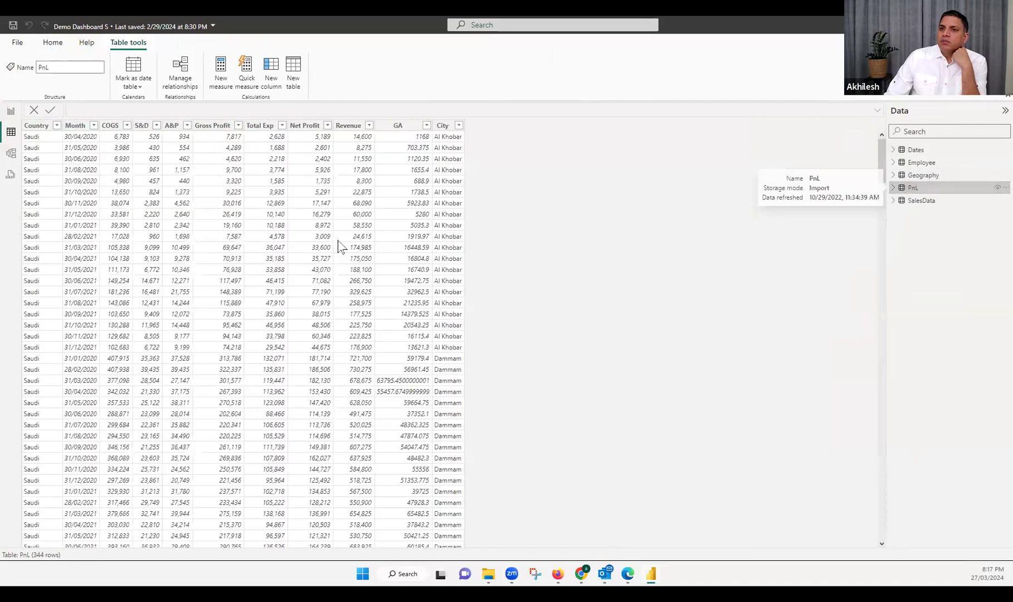
left_click(35, 126)
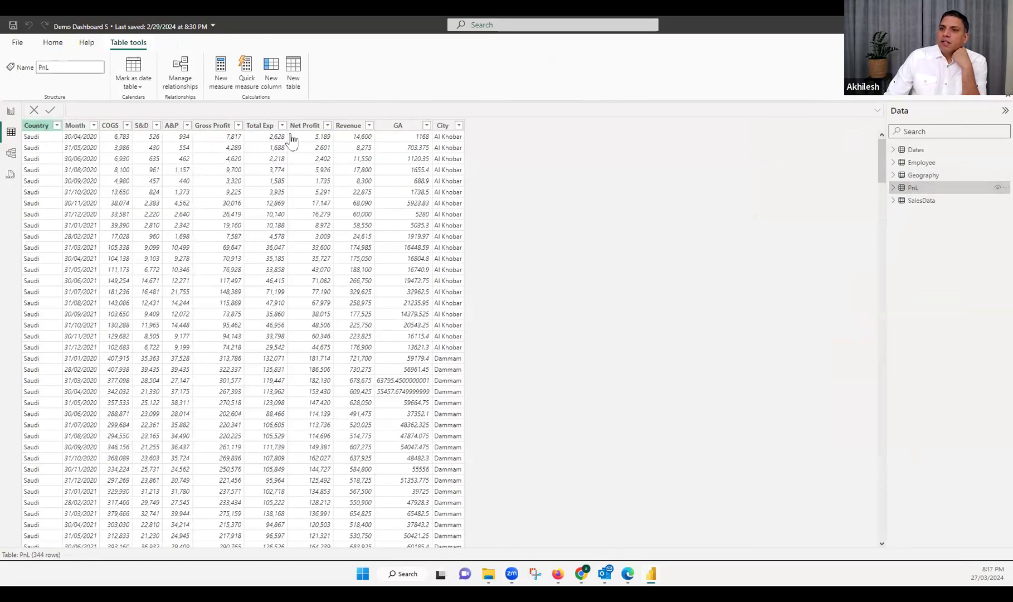
left_click(444, 126)
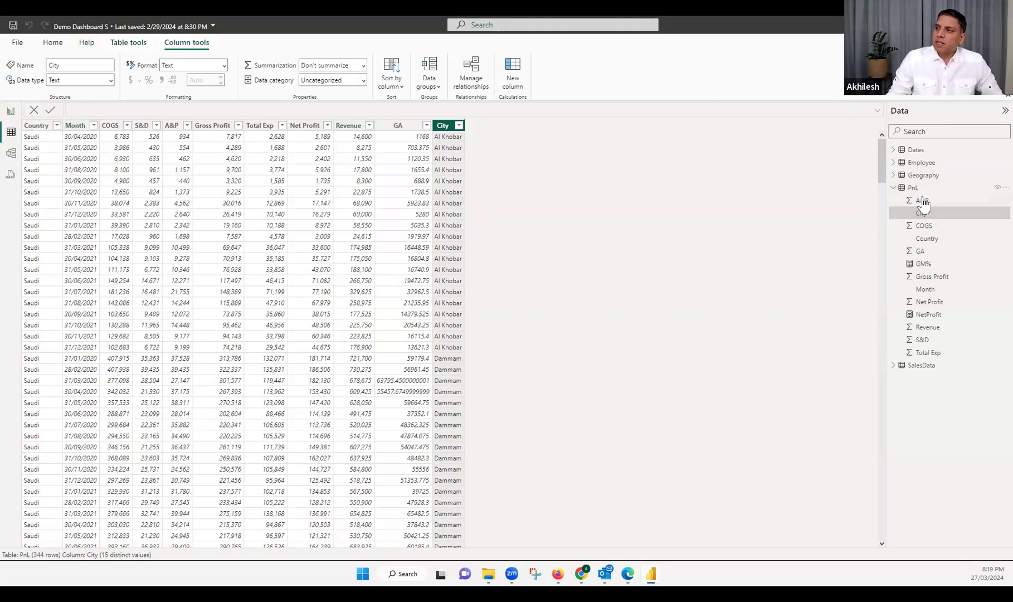
left_click(928, 366)
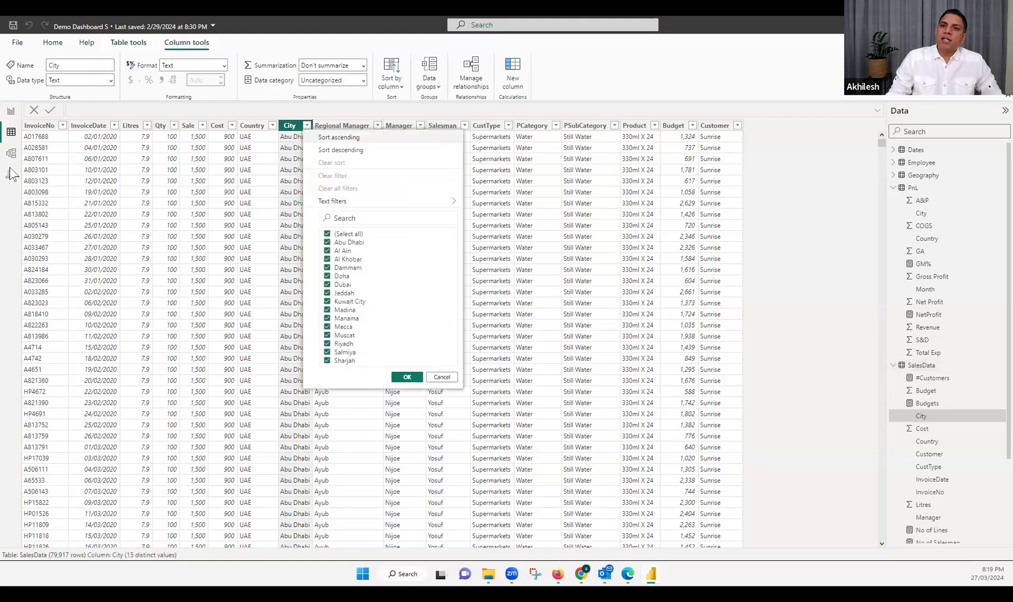
left_click(201, 199)
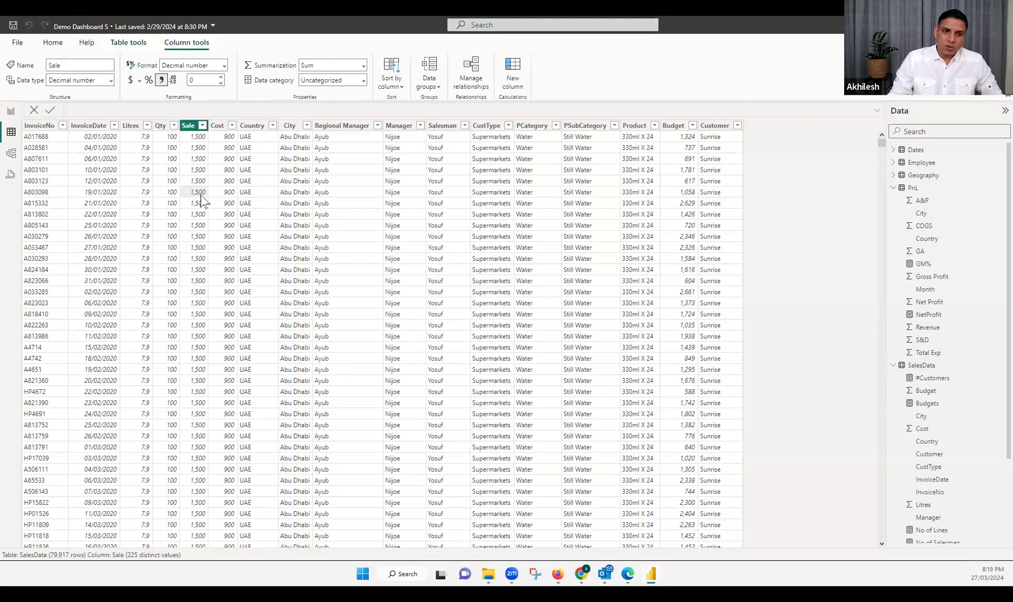
Delete the relationships linking Geography to SalesData and Geography to PnL in the data model
left_click(14, 158)
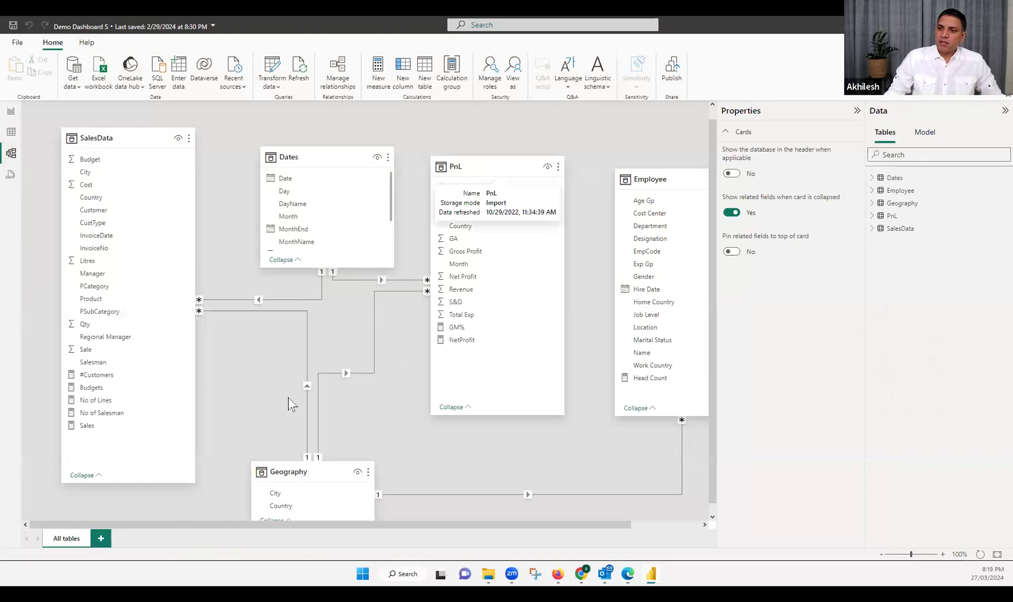
right_click(307, 385)
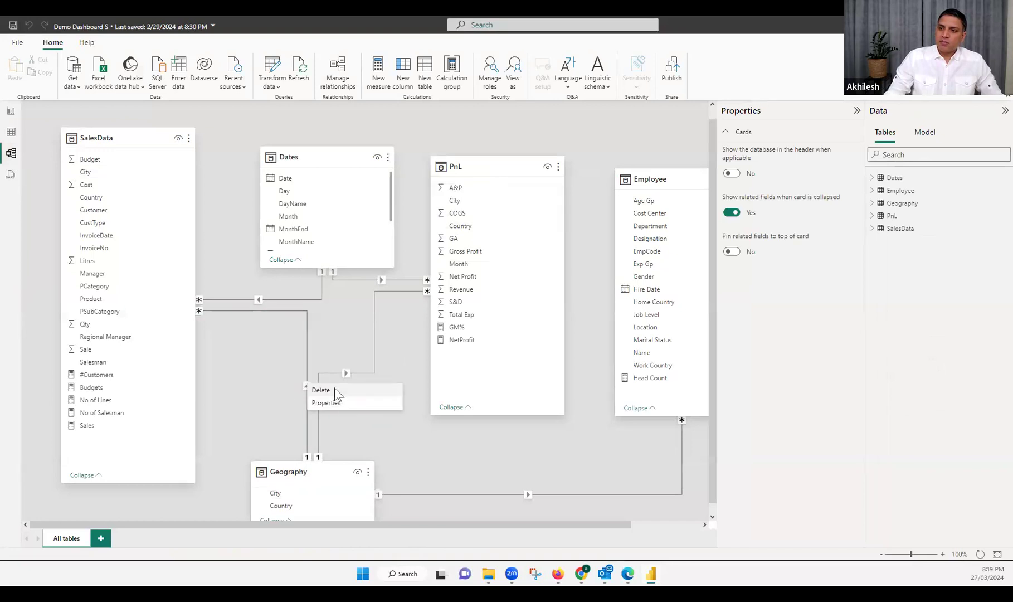
left_click(335, 390)
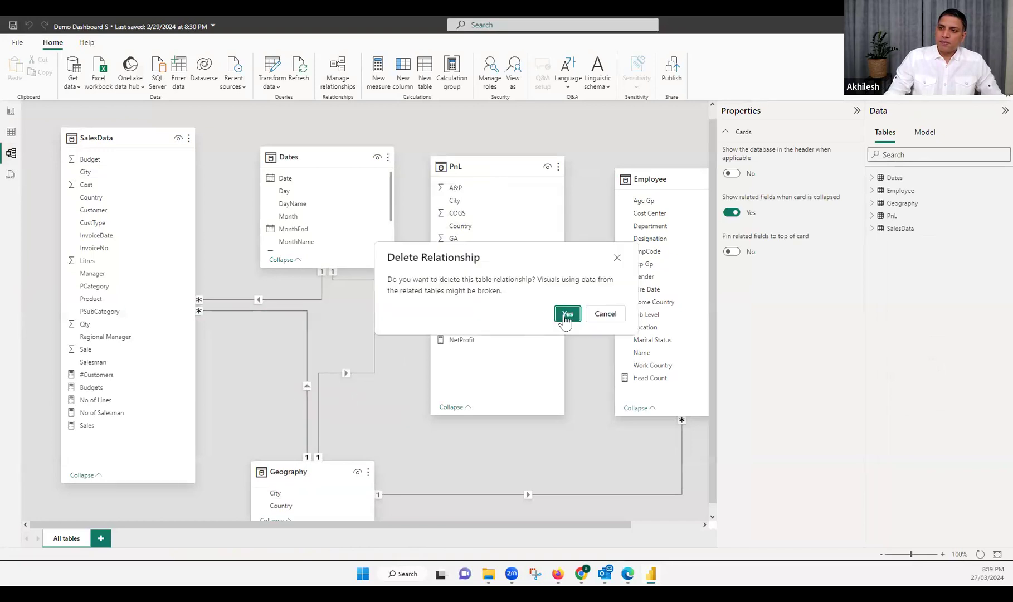
key("Escape")
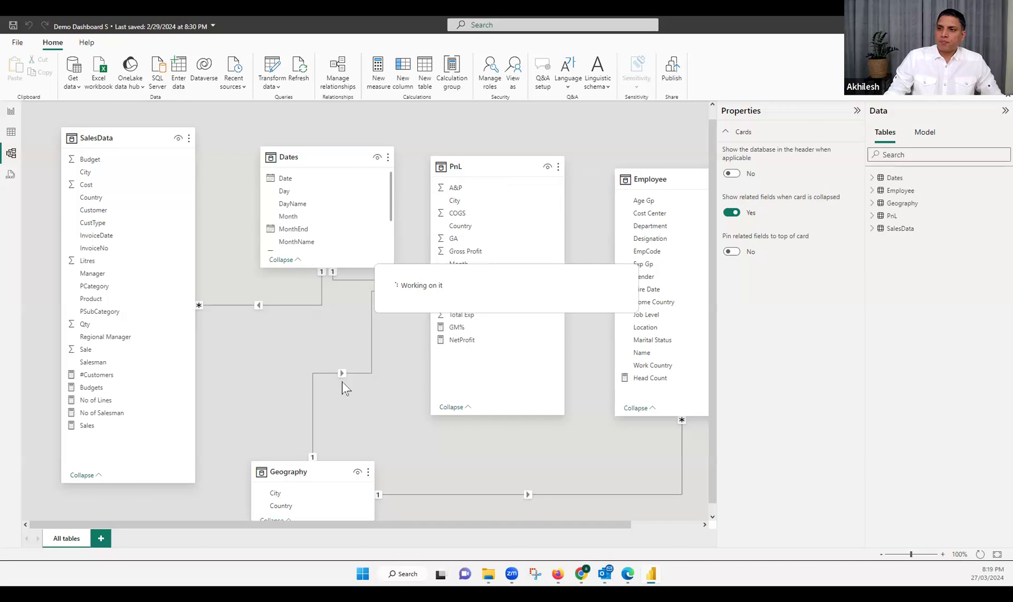
right_click(343, 376)
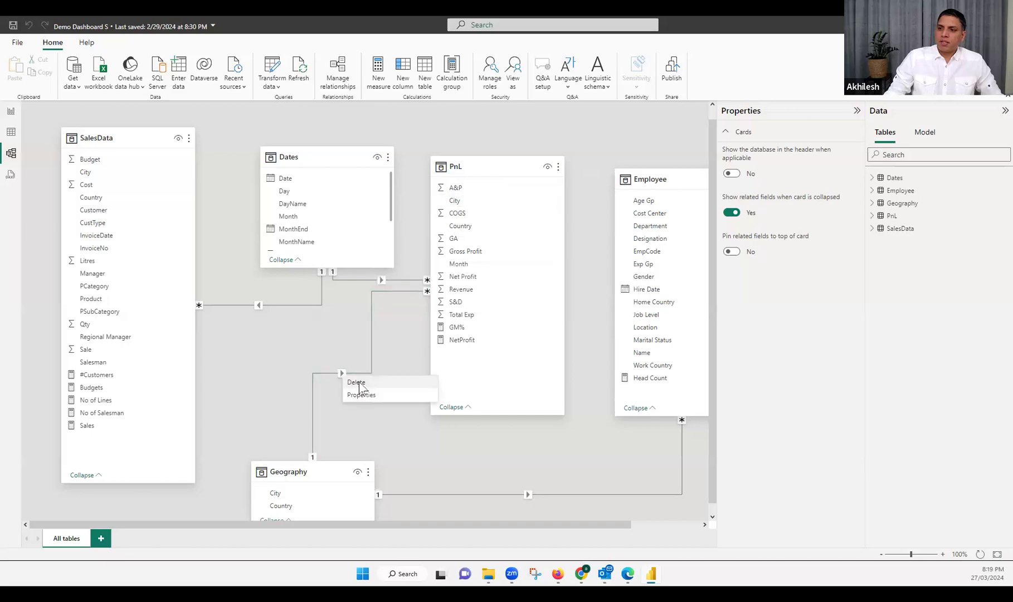
left_click(357, 383)
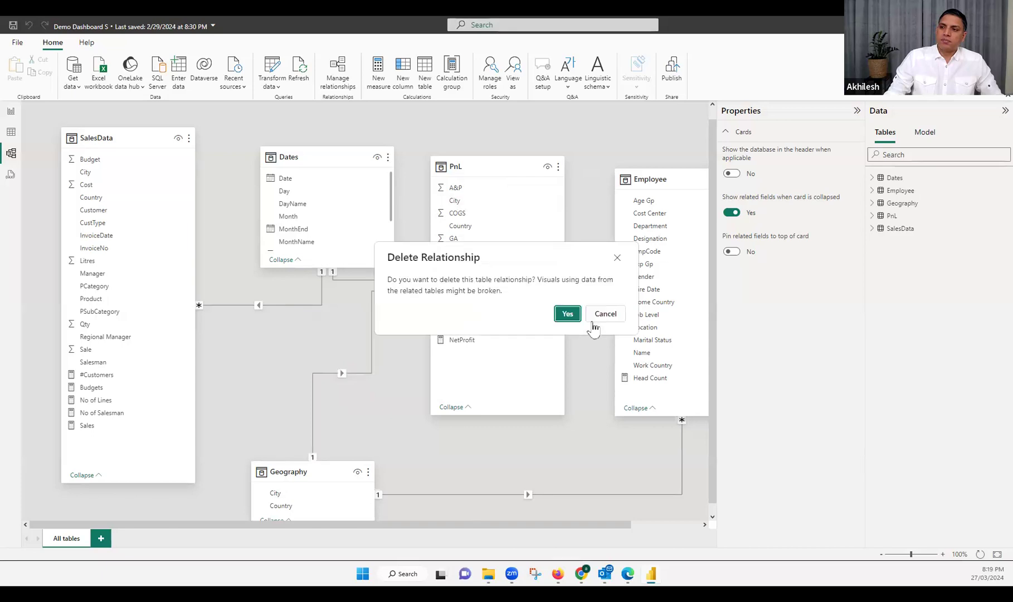
left_click(568, 314)
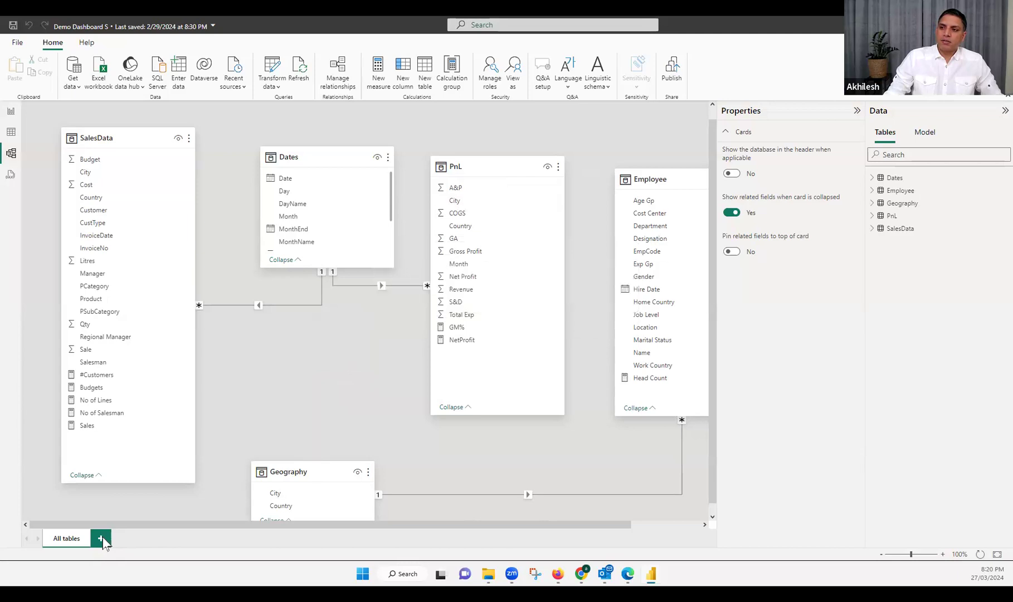
Create a new model layout holding the SalesData and PnL tables, zoom it to 120%, and lengthen the SalesData card
left_click(101, 539)
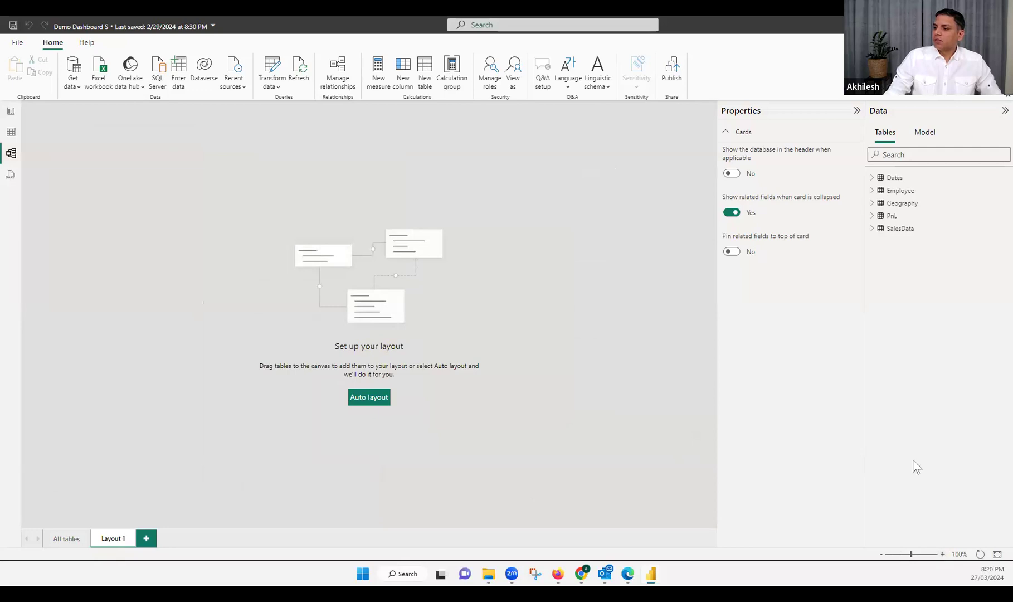
left_click(897, 229)
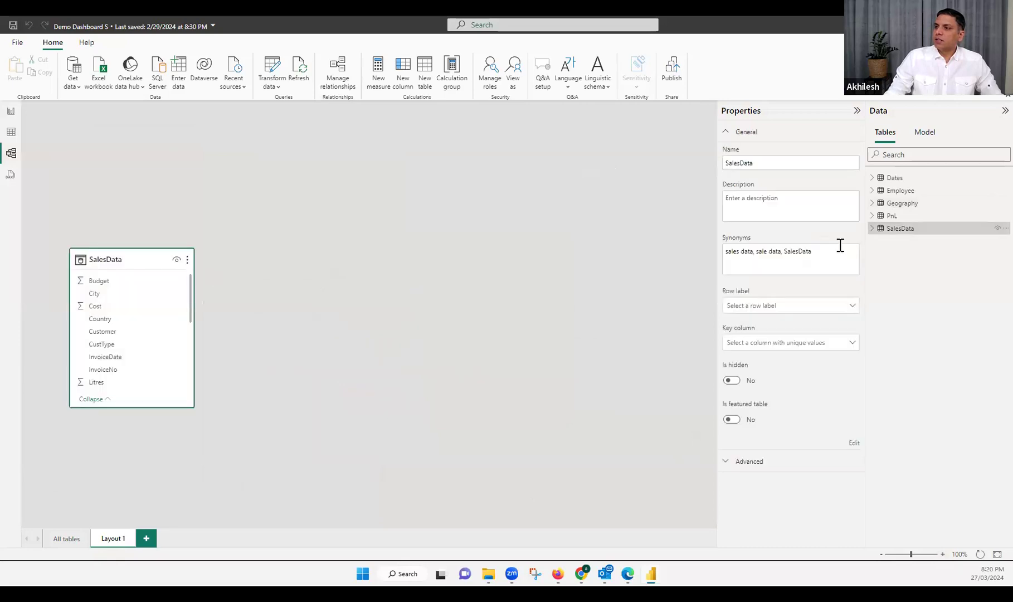
left_click_drag(890, 217, 378, 273)
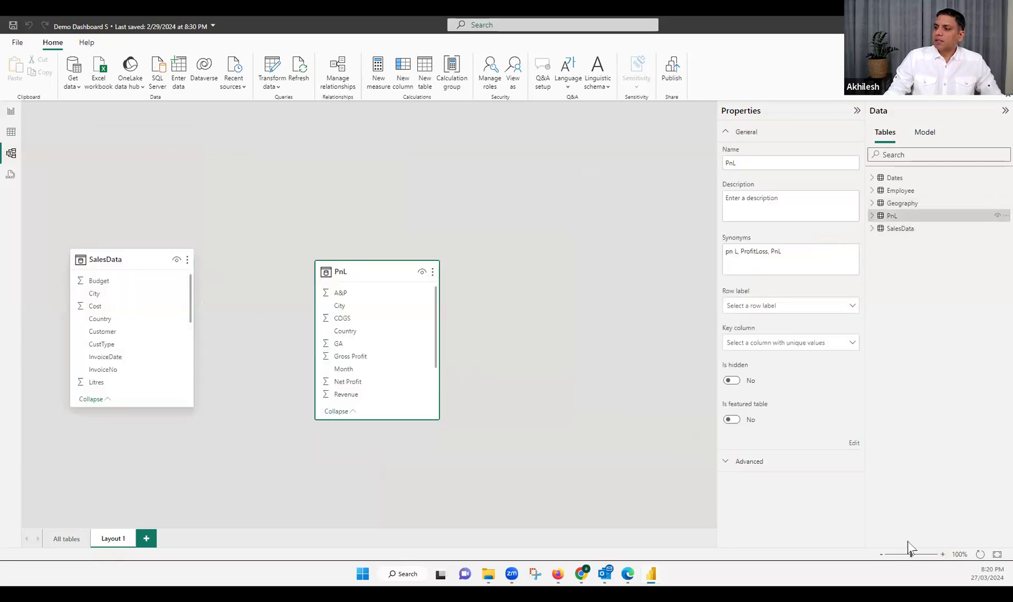
left_click(943, 555)
left_click_drag(450, 313, 472, 225)
left_click_drag(139, 289, 130, 174)
left_click_drag(147, 346, 159, 497)
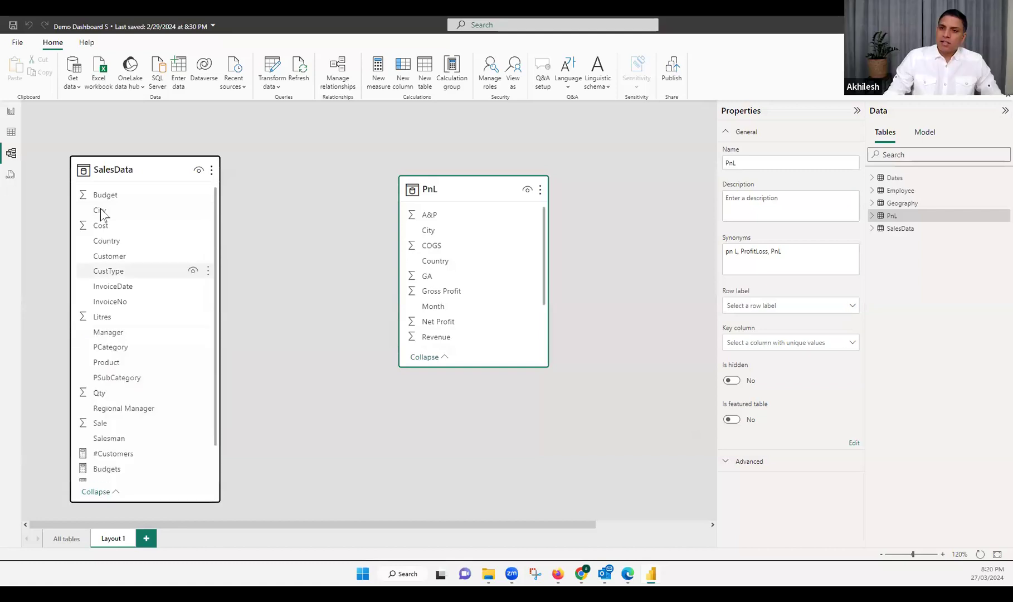
Highlight the City and Country fields shared by SalesData and PnL, and lengthen the PnL card to show all its fields
left_click(100, 212)
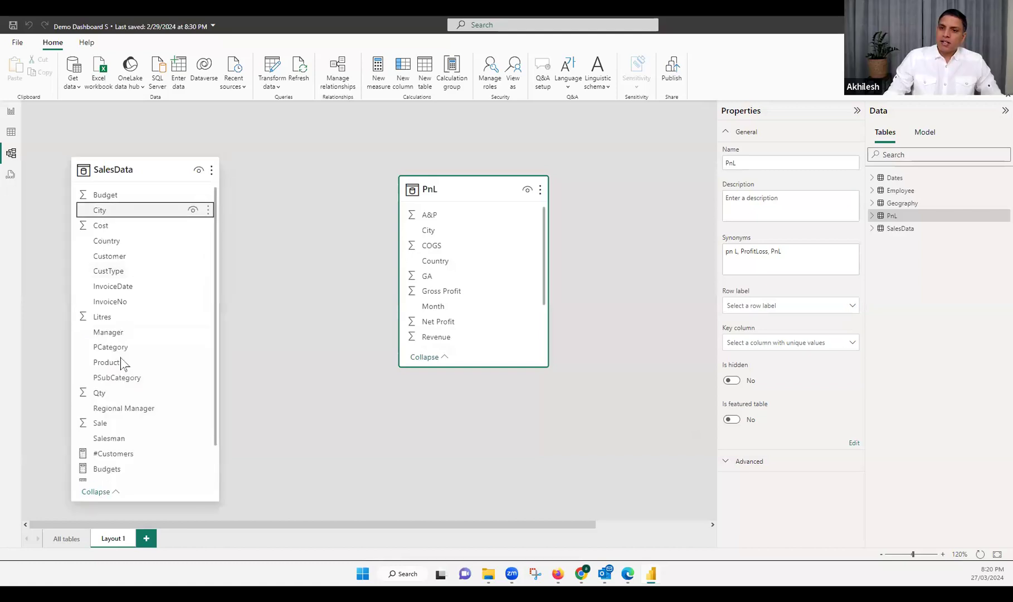
left_click(111, 242)
left_click(430, 230)
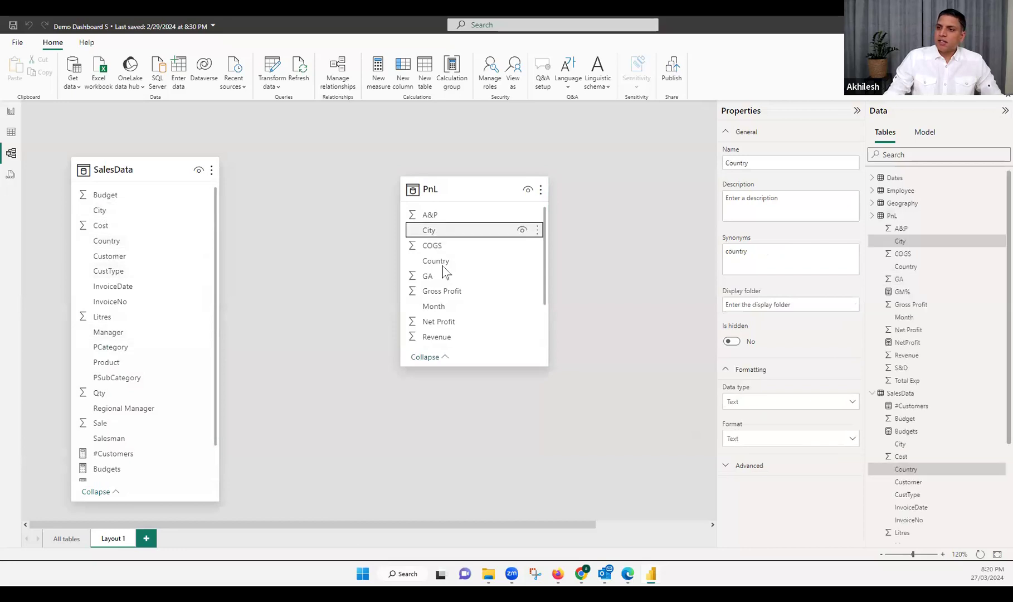
left_click(437, 261)
left_click_drag(486, 365, 490, 497)
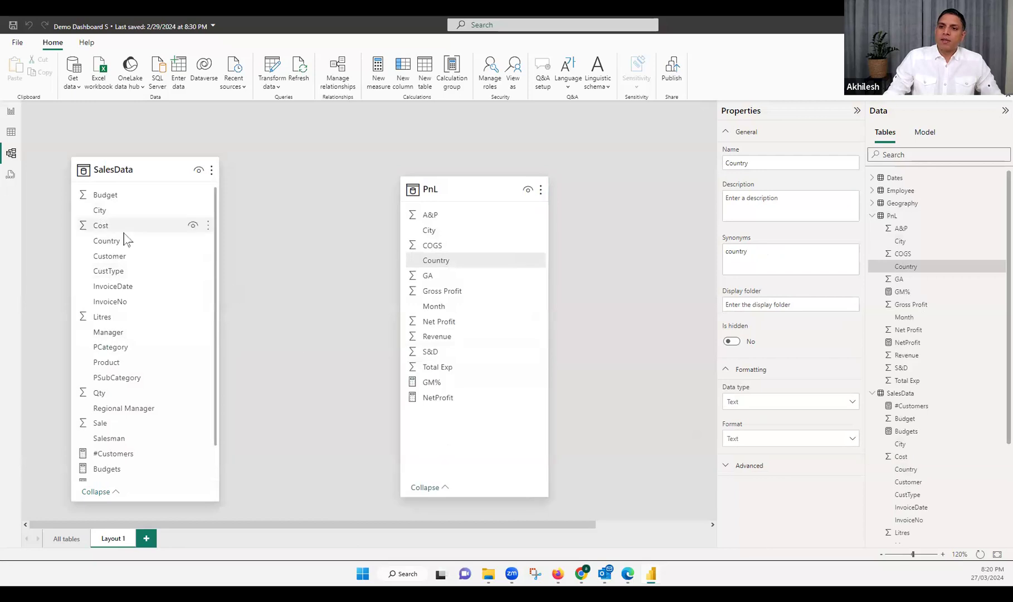
Try to relate SalesData directly to PnL by Country and by City, cancelling both many-to-many relationships
left_click_drag(120, 242, 422, 272)
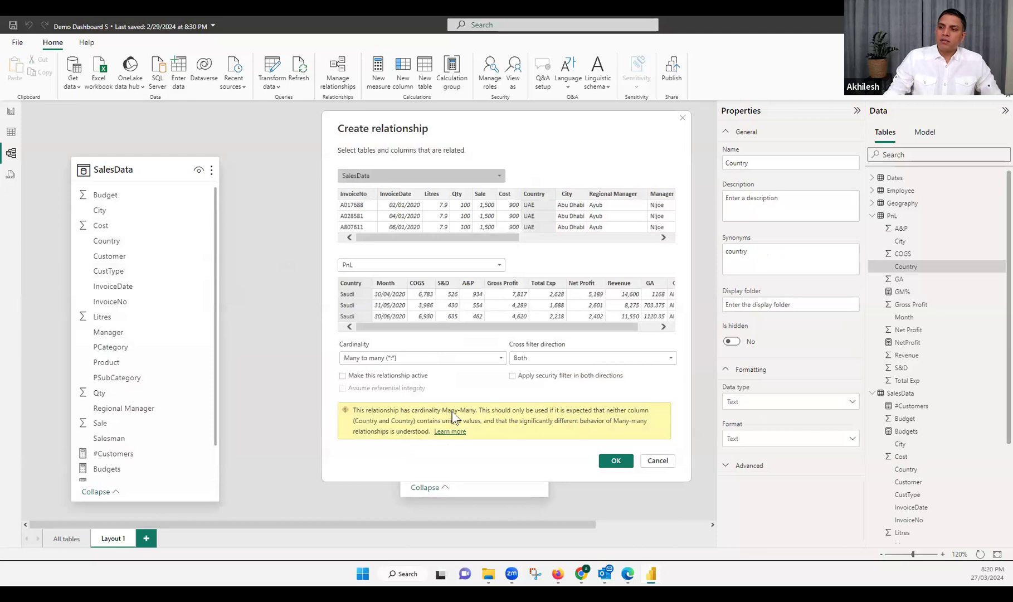
left_click(658, 461)
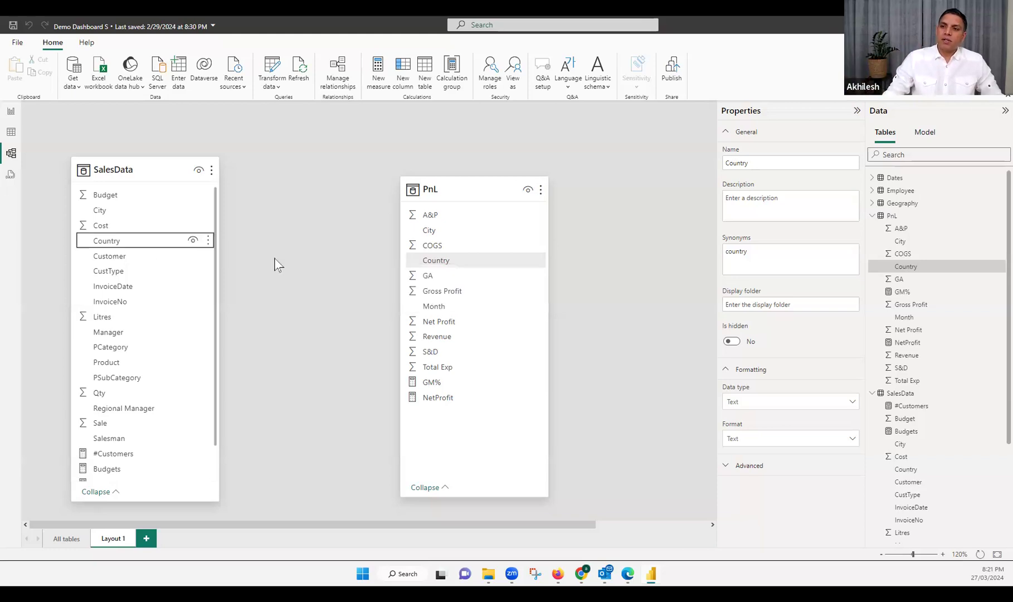
left_click_drag(112, 214, 427, 230)
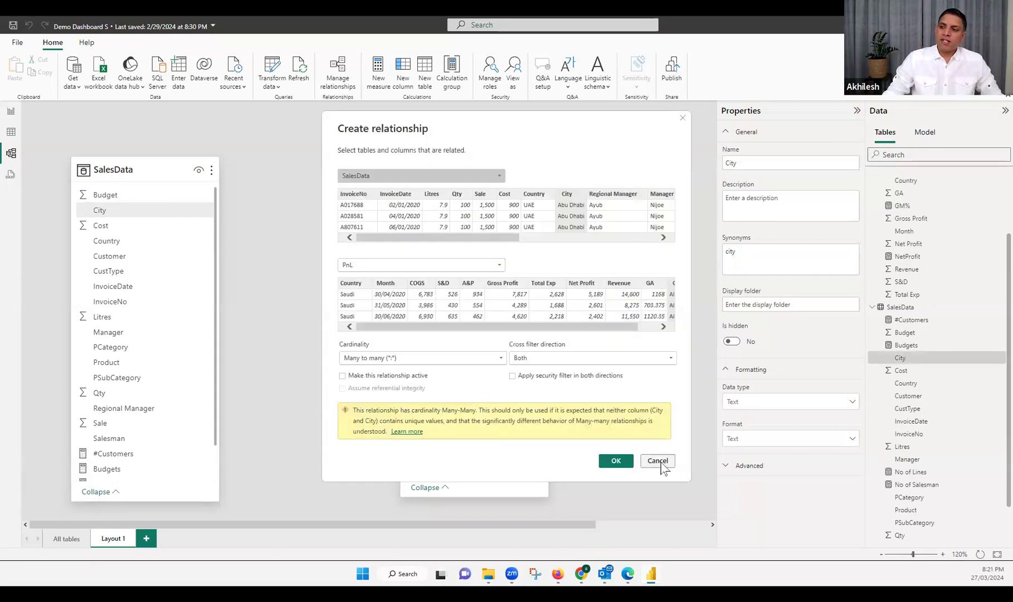
key("Escape")
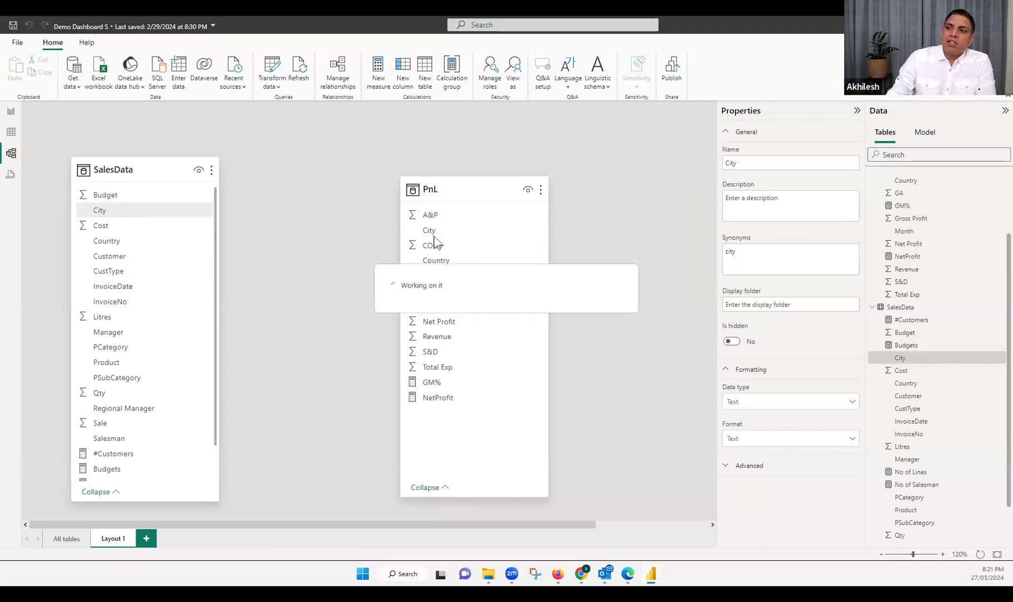
Move the PnL card away from SalesData and add the Geography table between them in the layout
left_click_drag(459, 188, 540, 190)
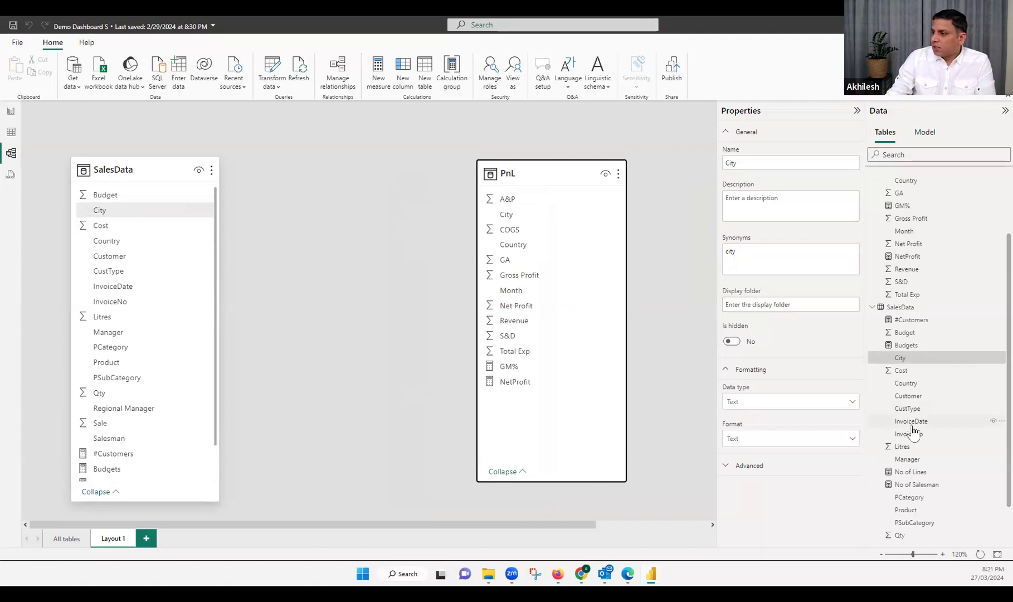
scroll(889, 207, "up", 1)
scroll(875, 222, "up", 2)
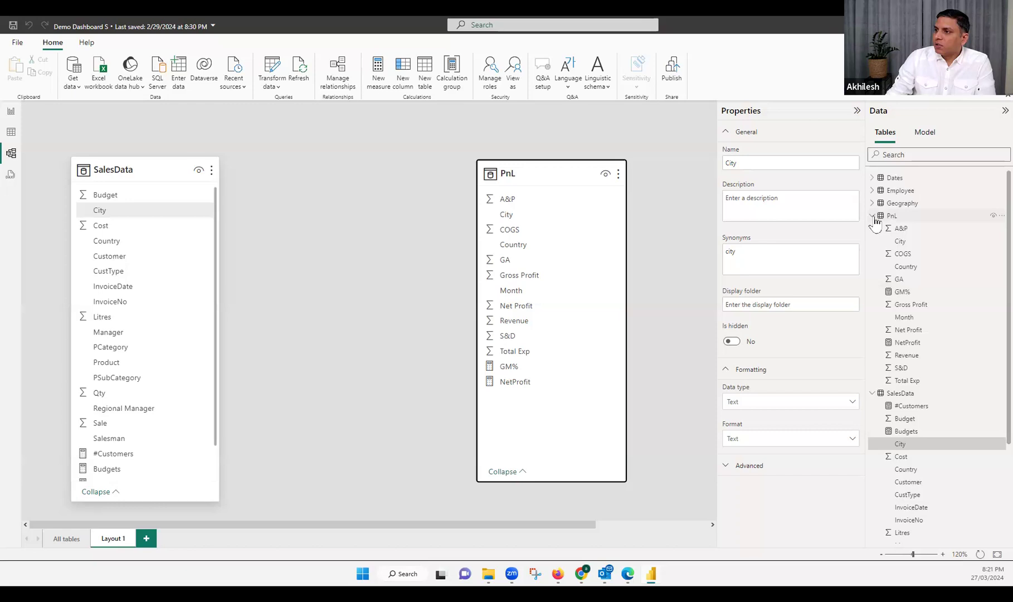
left_click(873, 217)
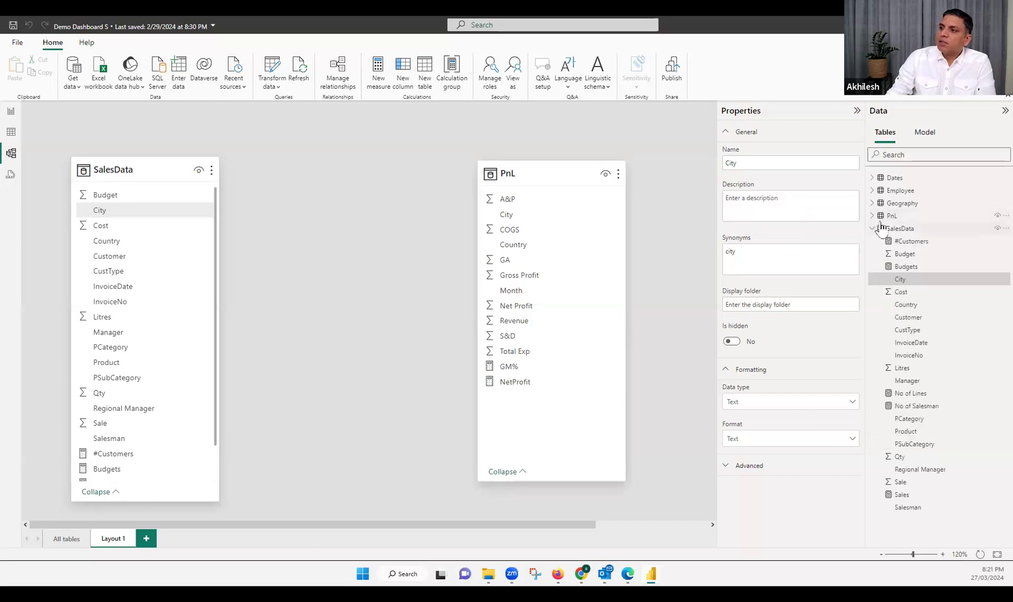
left_click_drag(904, 209, 353, 233)
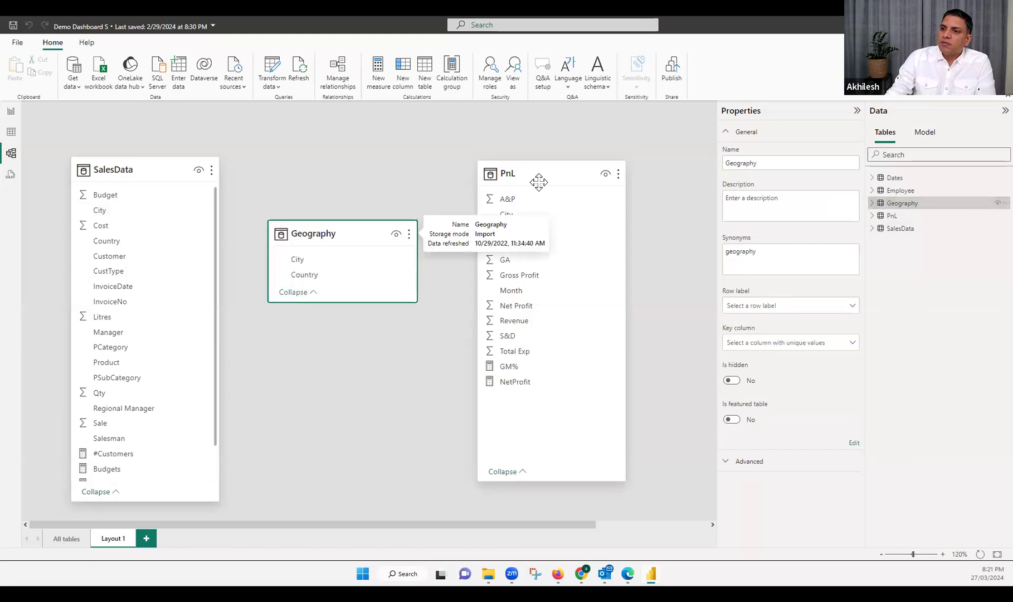
left_click_drag(586, 181, 622, 177)
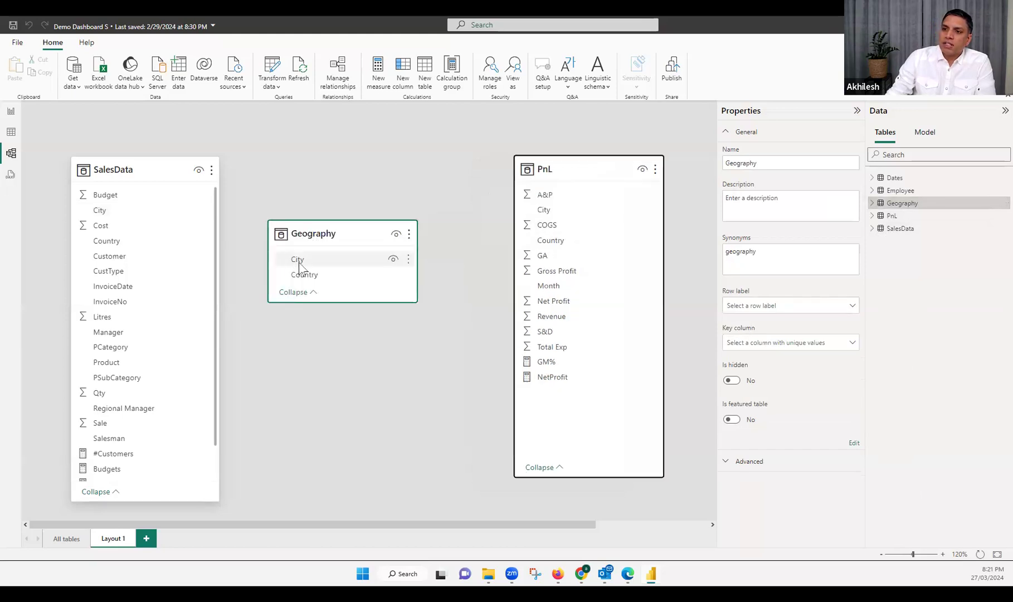
Examine the Country and City rows of the Geography table, and return to the model layout
left_click(12, 133)
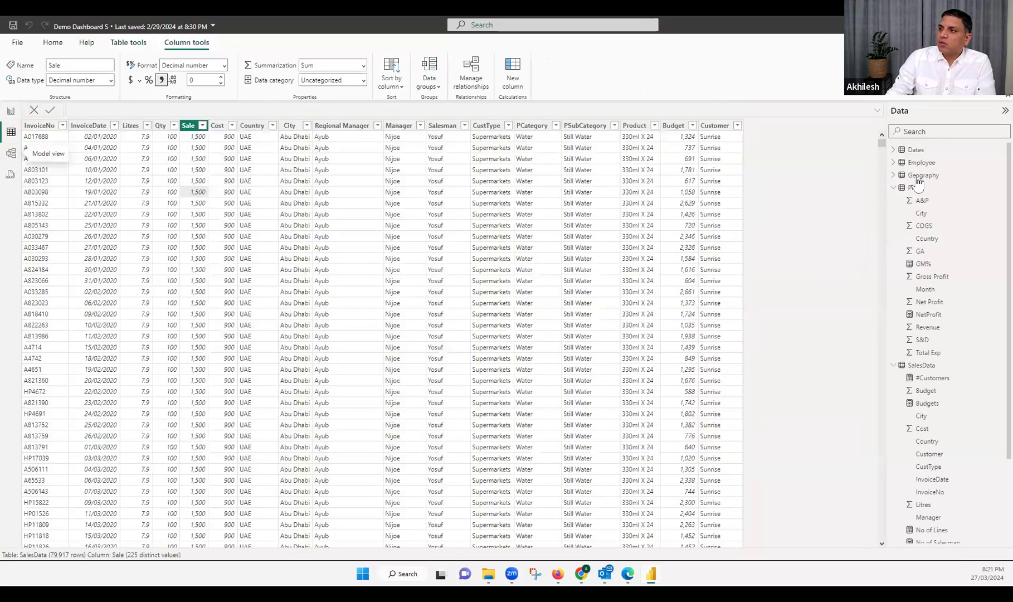
left_click(923, 176)
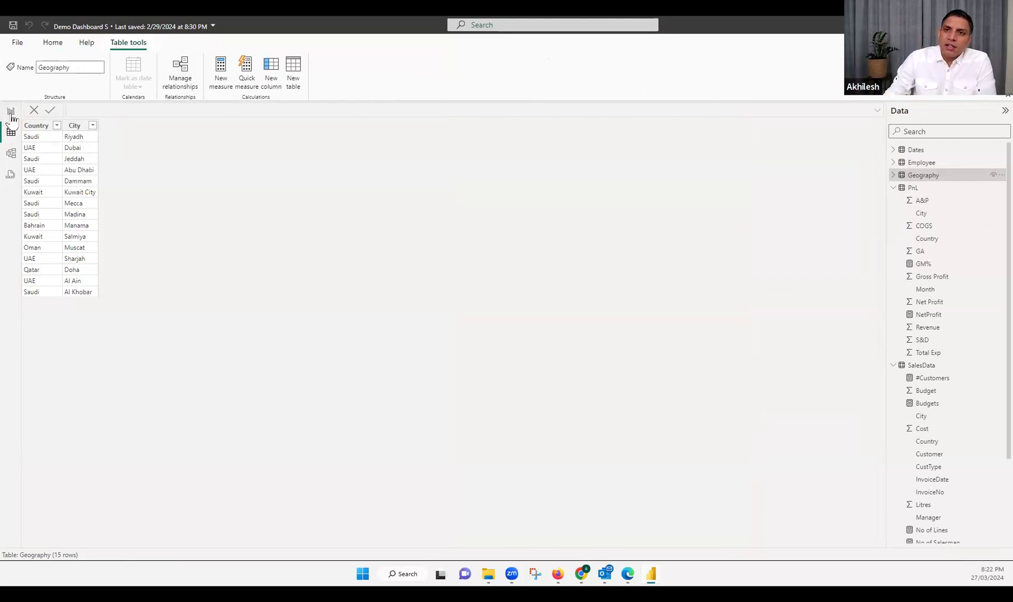
left_click(13, 155)
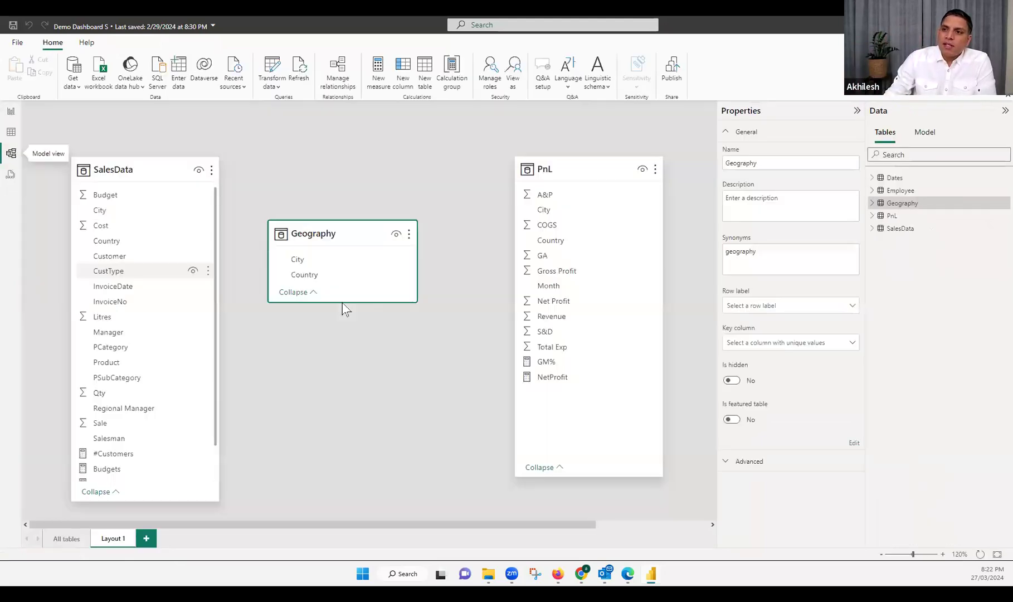
Create many-to-one relationships from the City fields of SalesData and PnL to the City field of Geography
left_click_drag(100, 211, 315, 263)
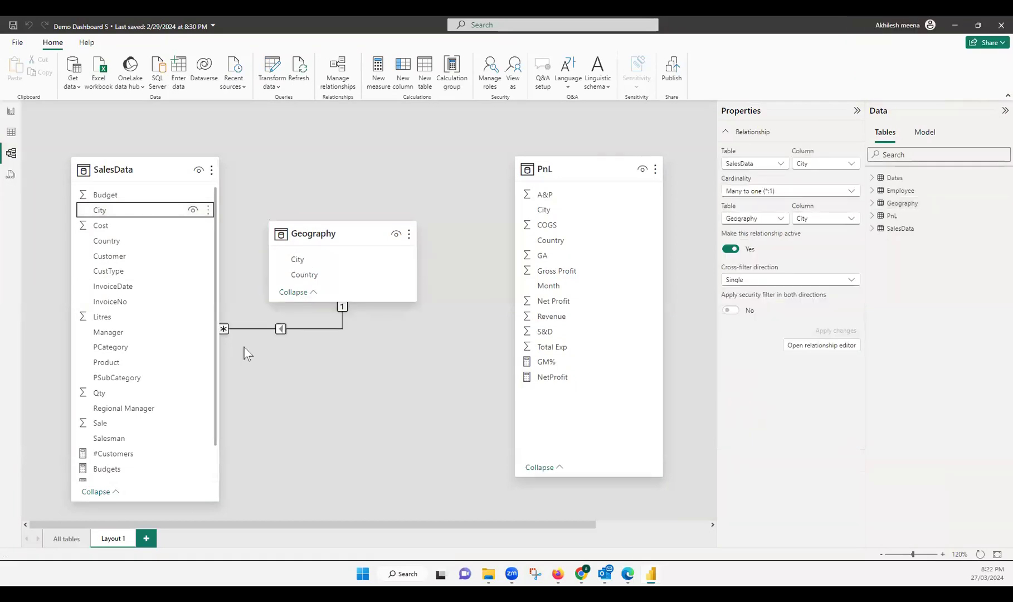
left_click_drag(338, 263, 545, 211)
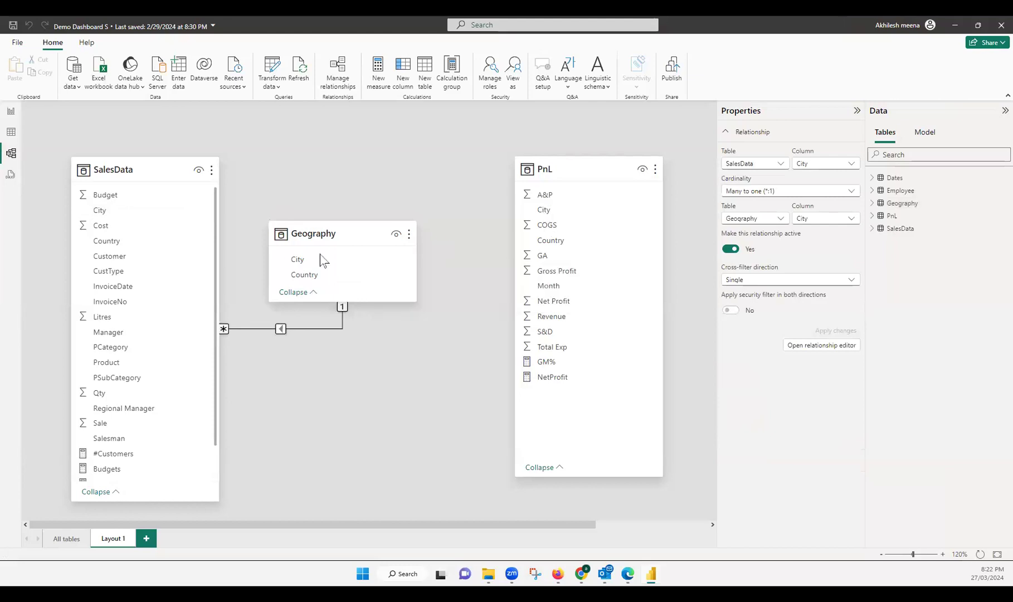
left_click_drag(542, 213, 334, 263)
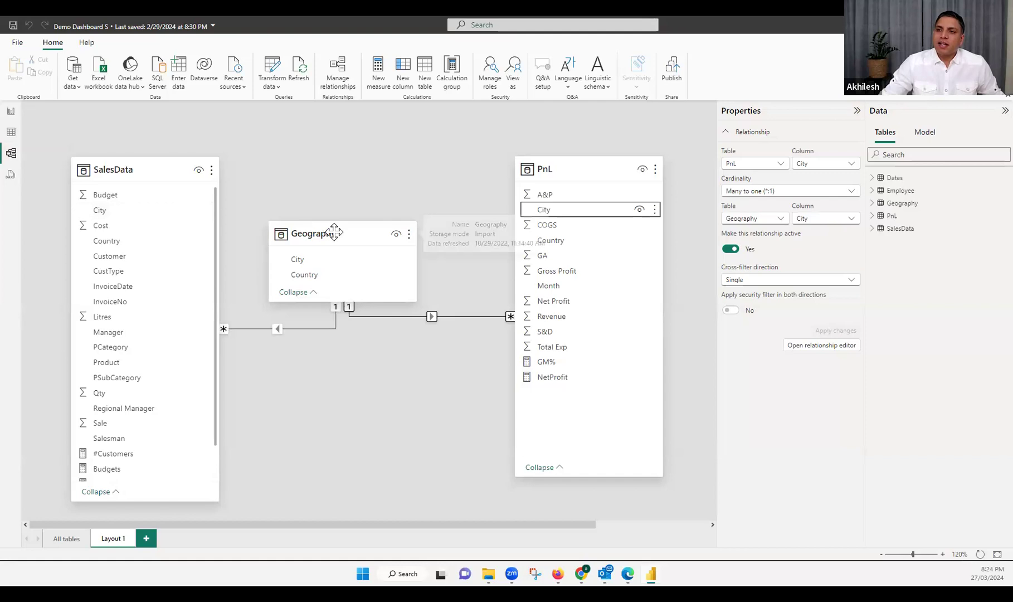
left_click_drag(351, 226, 355, 226)
left_click_drag(299, 249, 309, 232)
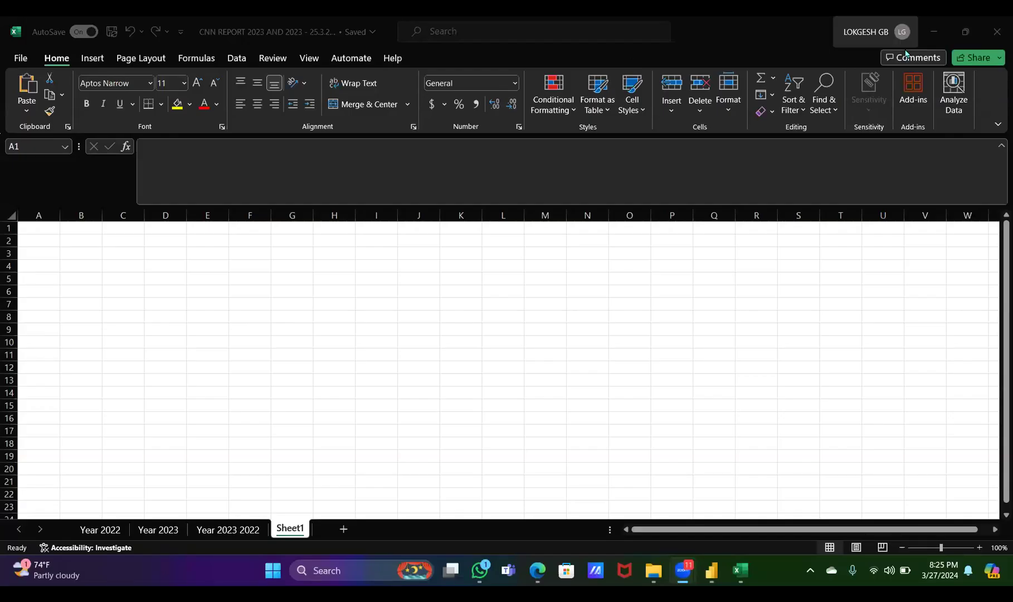
Switch to the CNN report workbook in Excel and examine the AgencyCountry entries on the Year 2023 2022 sheet
left_click(647, 58)
left_click(226, 534)
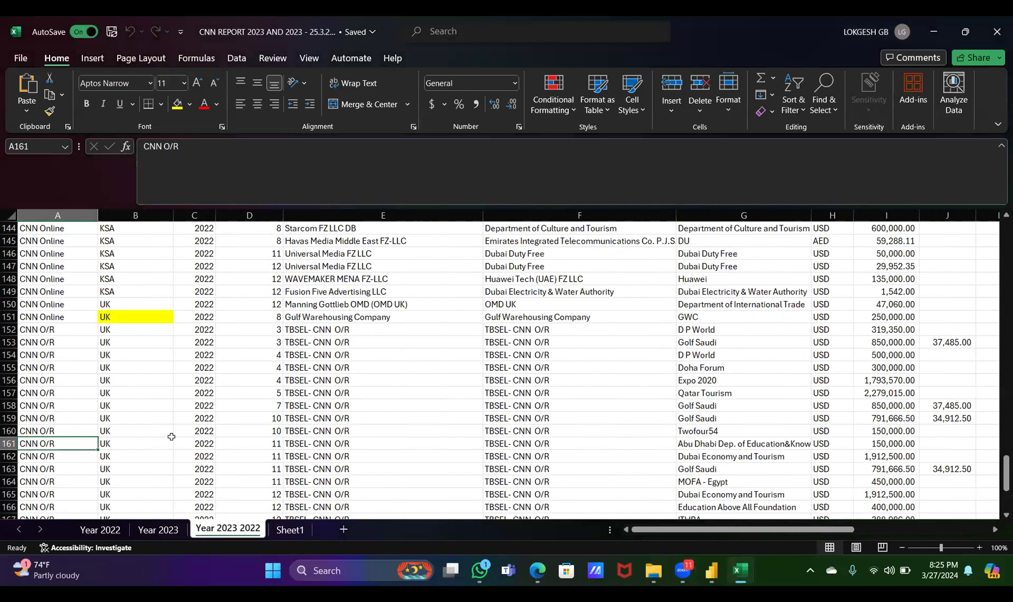
left_click(130, 442)
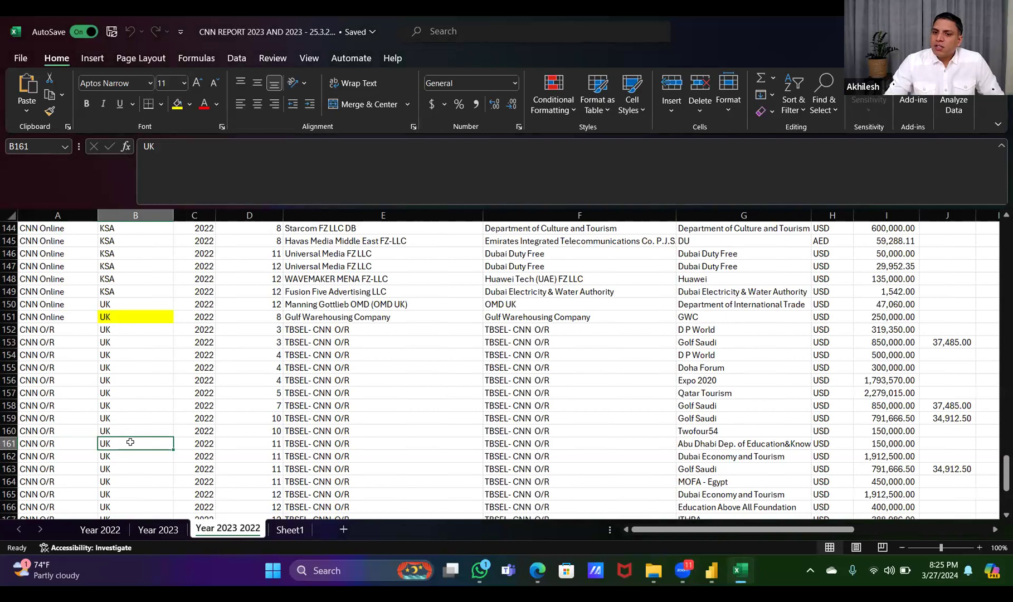
key("Up")
key("Up")
key("Up")
key("Up")
key("Up")
key("Up")
key("Up")
key("Up")
key("Up")
key("Up")
key("Up")
key("Up")
key("Up")
key("Up")
key("Up")
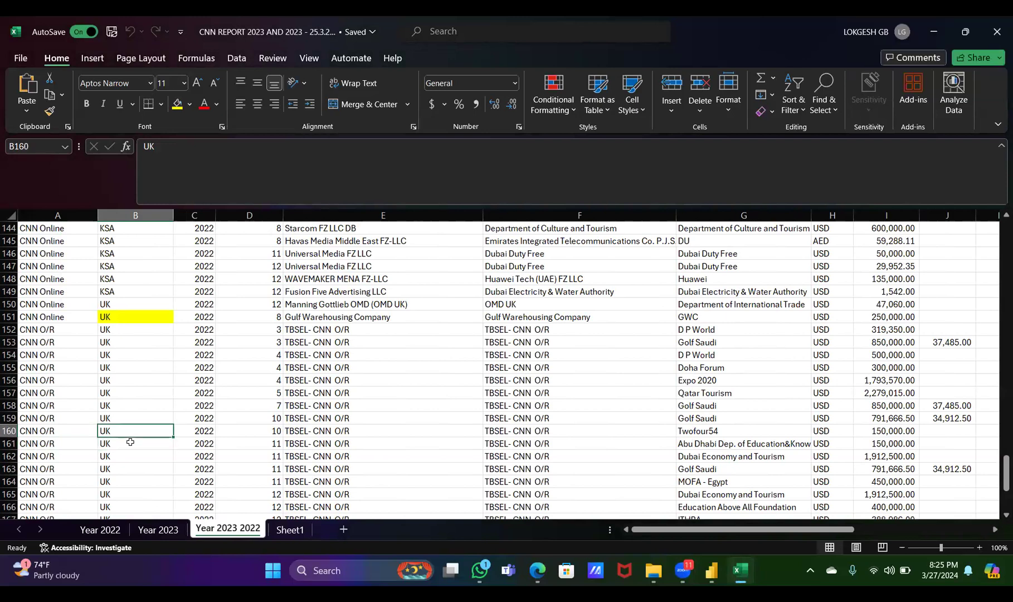
key("Up")
key("Up")
key("Up")
key("Up")
key("Up")
key("Up")
key("Up")
key("Up")
key("Up")
key("Up")
key("Up")
key("Up")
key("Up")
key("Up")
key("Up")
key("Up")
key("Up")
key("Up")
key("Up")
key("Up")
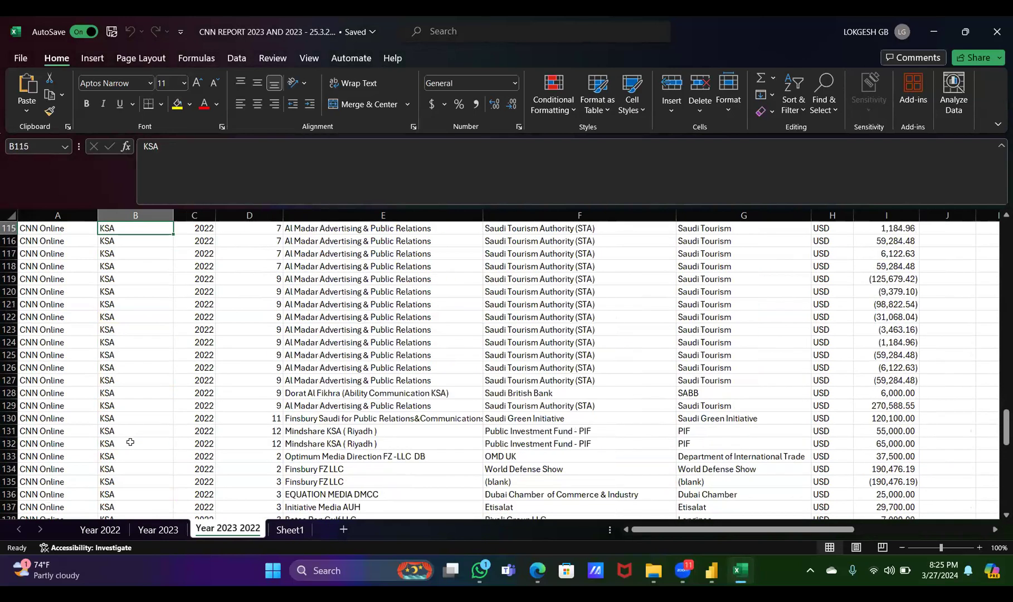
key("Up")
key("Up")
key("Up")
key("Up")
key("Up")
key("Up")
key("Up")
key("Up")
key("Up")
key("Up")
key("Up")
key("Up")
key("Up")
key("Up")
key("Up")
key("Up")
key("Up")
key("Up")
key("Up")
key("Up")
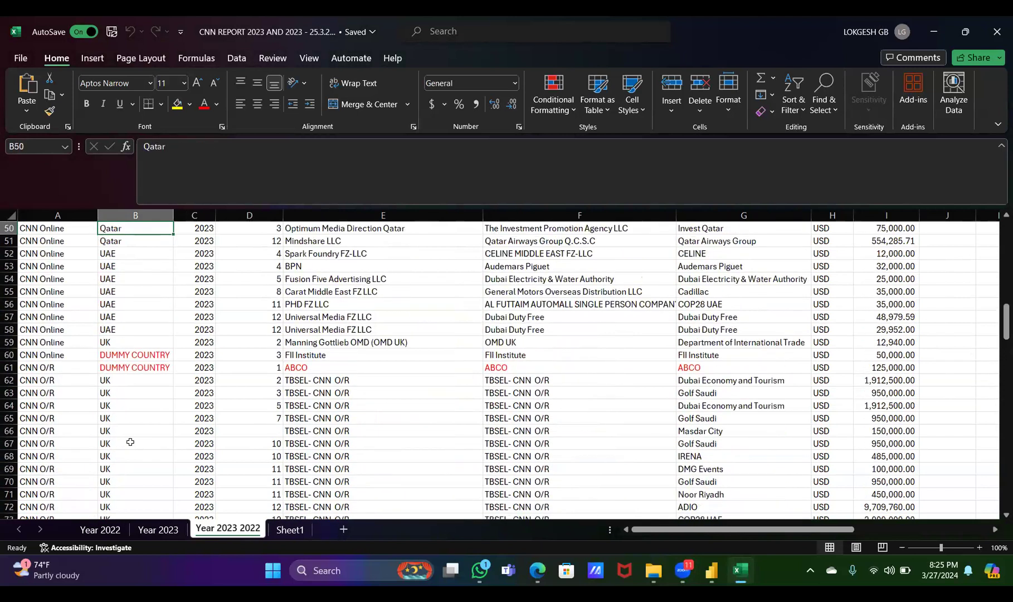
key("Down")
key("Down")
key("Down")
key("Down")
key("Down")
key("Down")
key("Down")
key("Down")
key("Down")
key("Down")
key("Down")
key("Down")
key("Down")
key("Down")
key("Down")
key("Down")
key("Down")
key("Down")
key("Down")
key("Down")
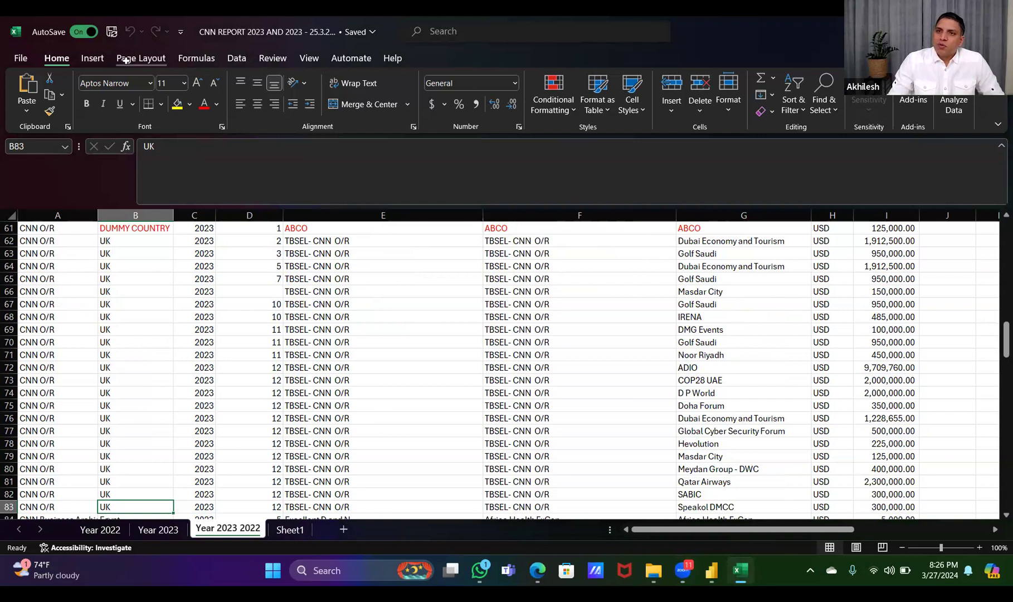
Insert a PivotTable from the Year 2023 2022 data on a new worksheet, with AgencyCountry as the rows
left_click(98, 58)
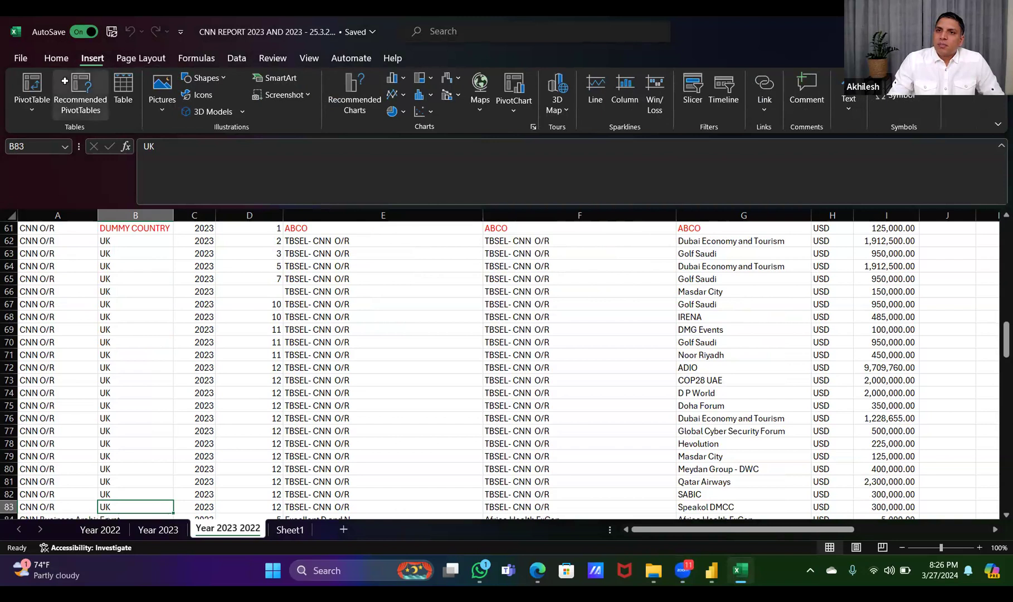
left_click(41, 85)
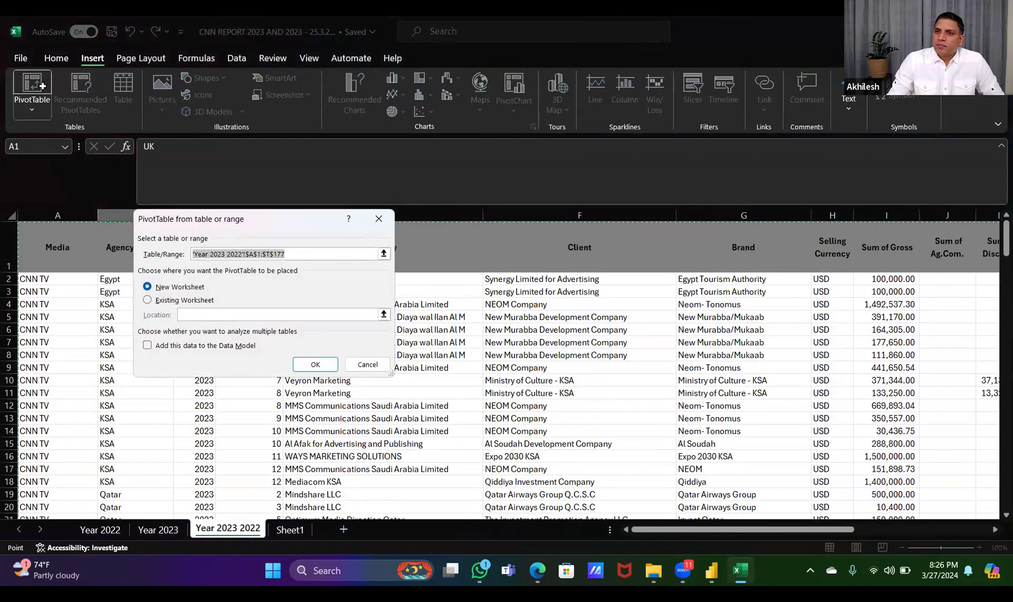
left_click(309, 365)
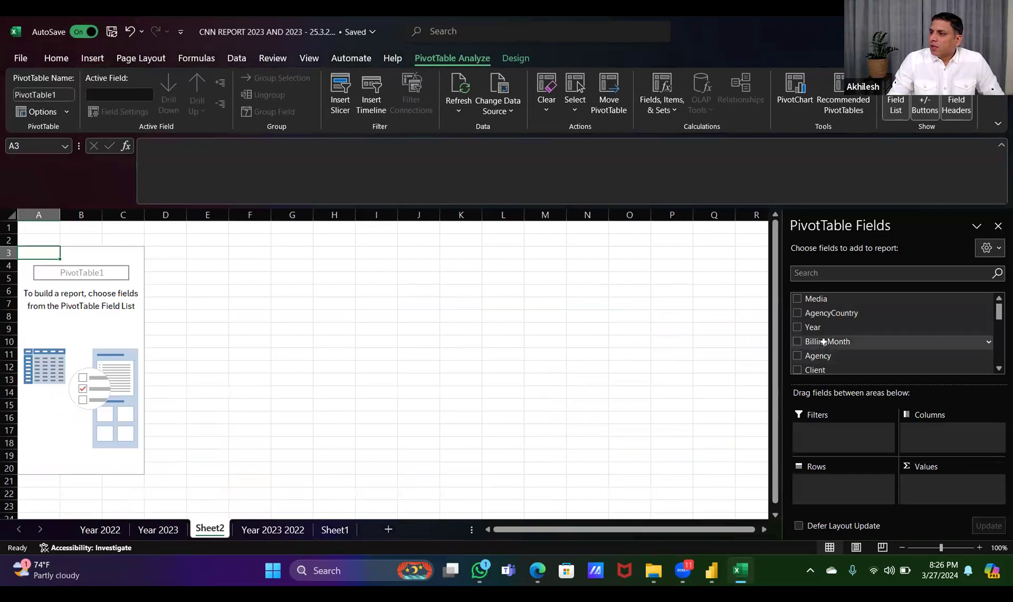
left_click_drag(831, 317, 825, 487)
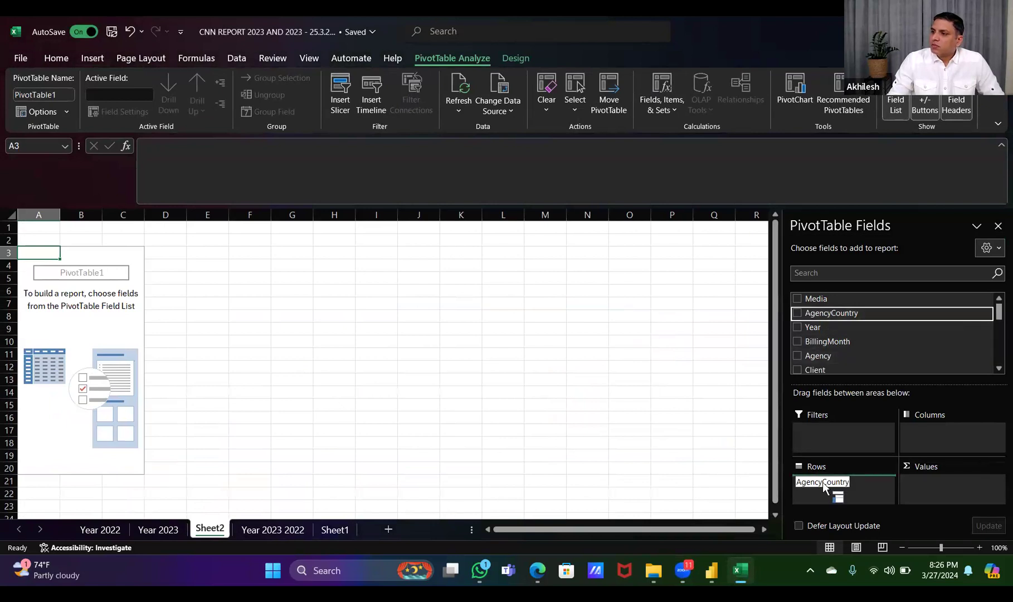
left_click_drag(825, 487, 825, 487)
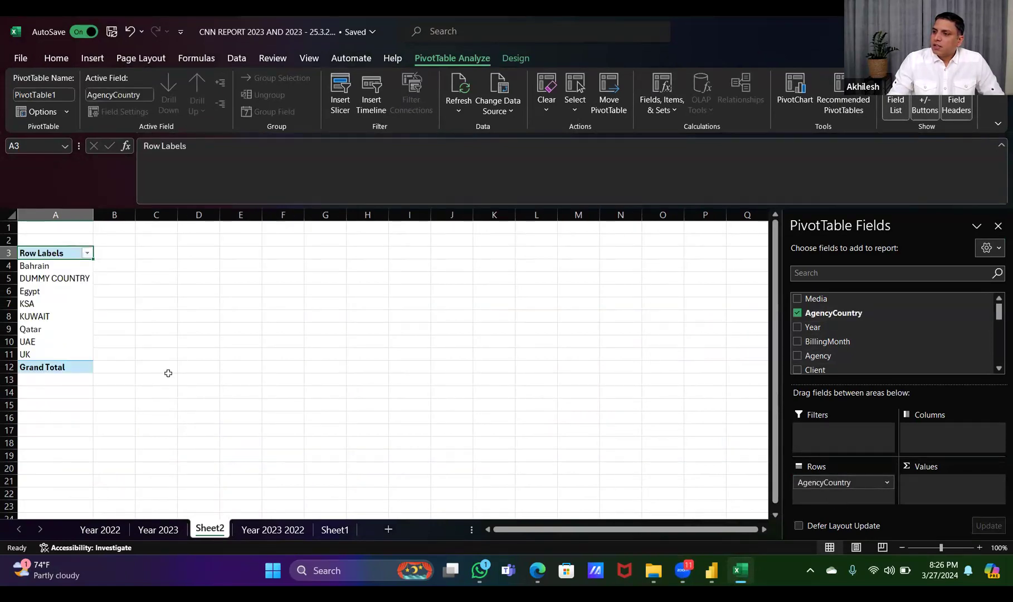
Add Year as the PivotTable's columns and Sum of TotalNet as its values
left_click_drag(821, 327, 937, 436)
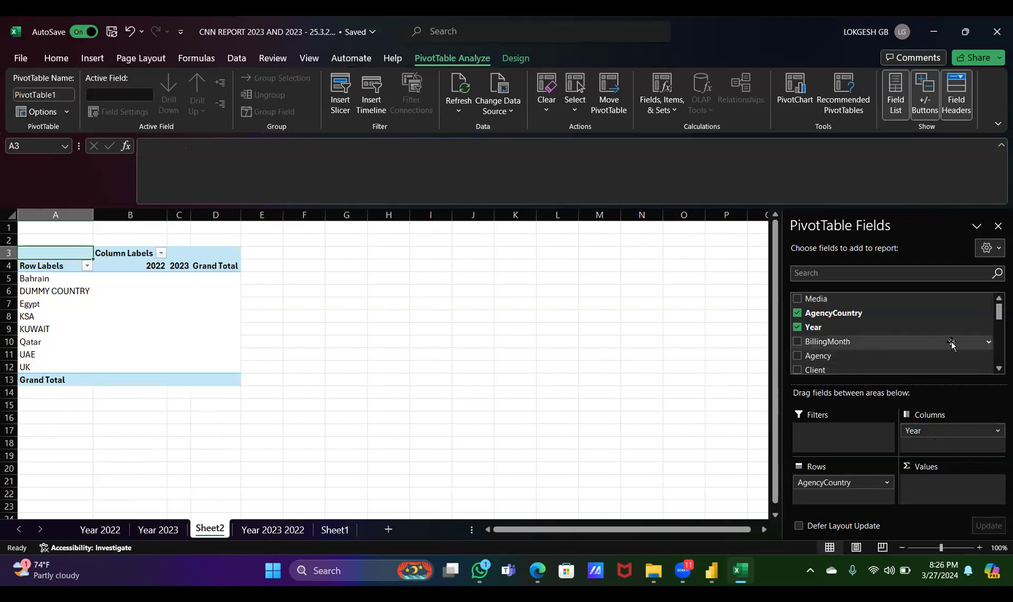
left_click(998, 369)
left_click(999, 369)
left_click(998, 369)
left_click(998, 369)
left_click(998, 370)
left_click(998, 370)
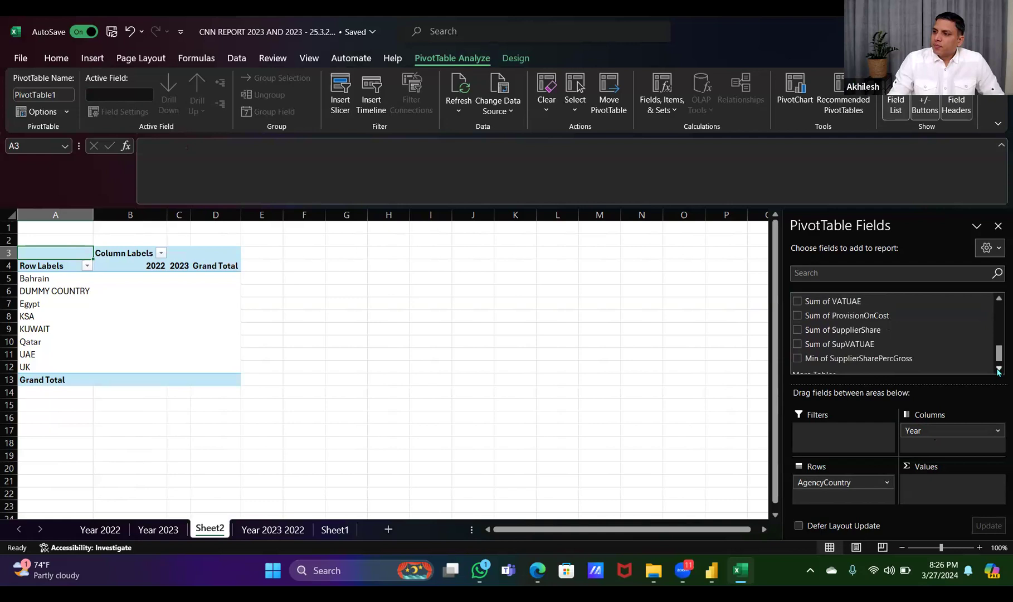
left_click(998, 370)
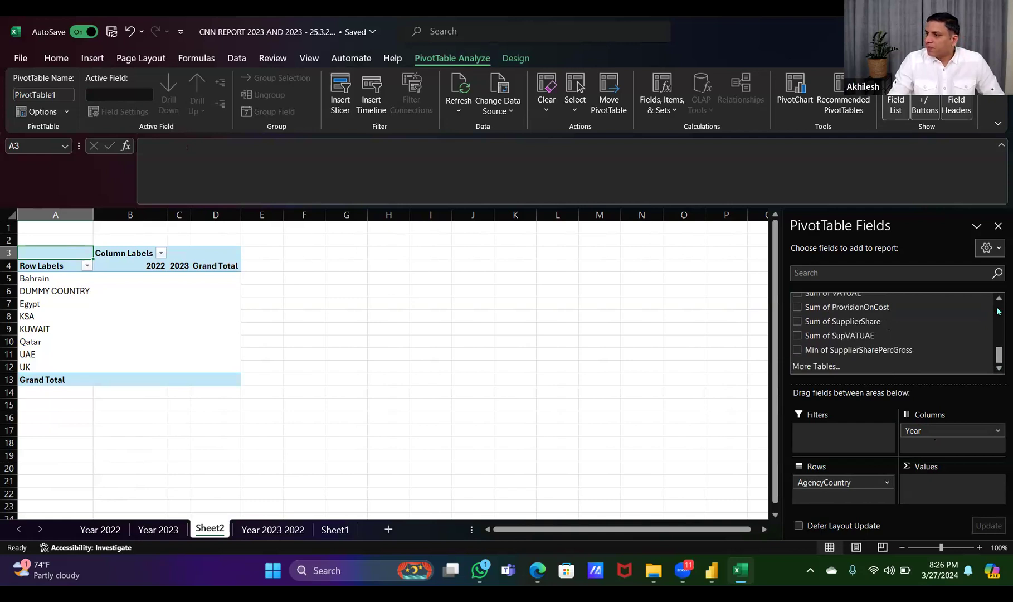
scroll(998, 311, "up", 1)
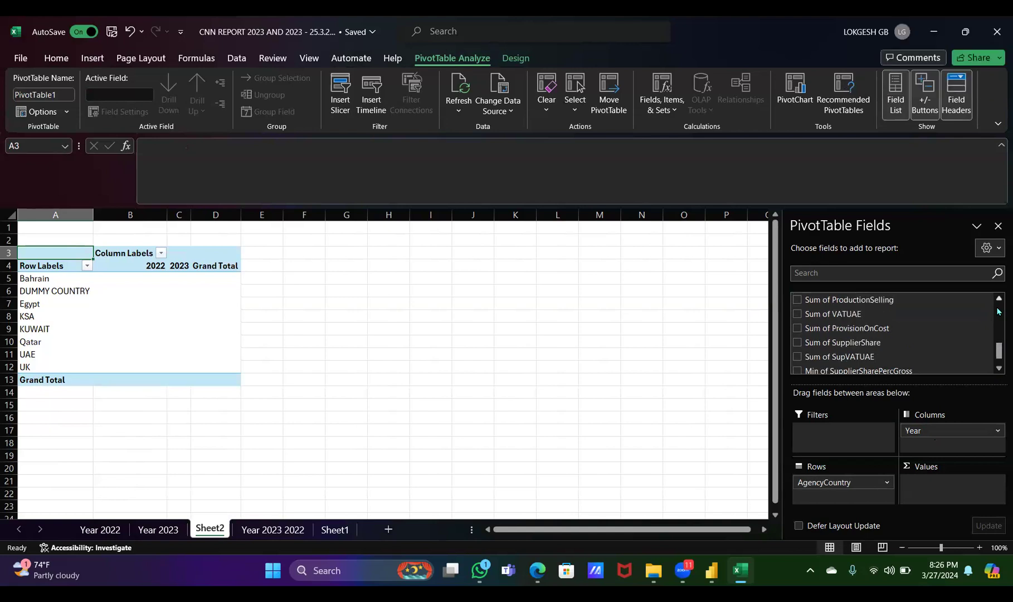
scroll(998, 311, "up", 1)
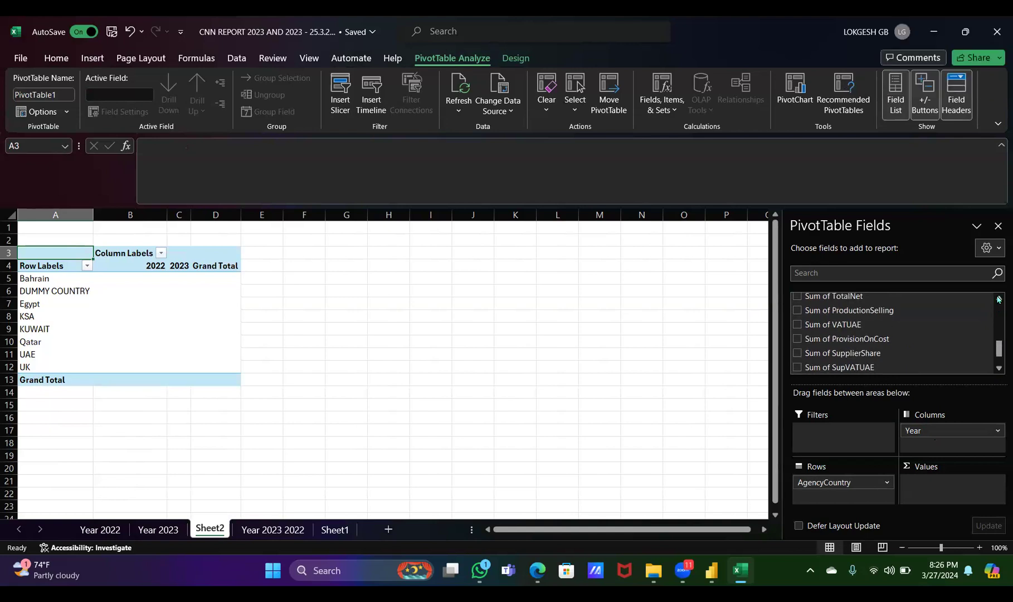
scroll(998, 311, "up", 1)
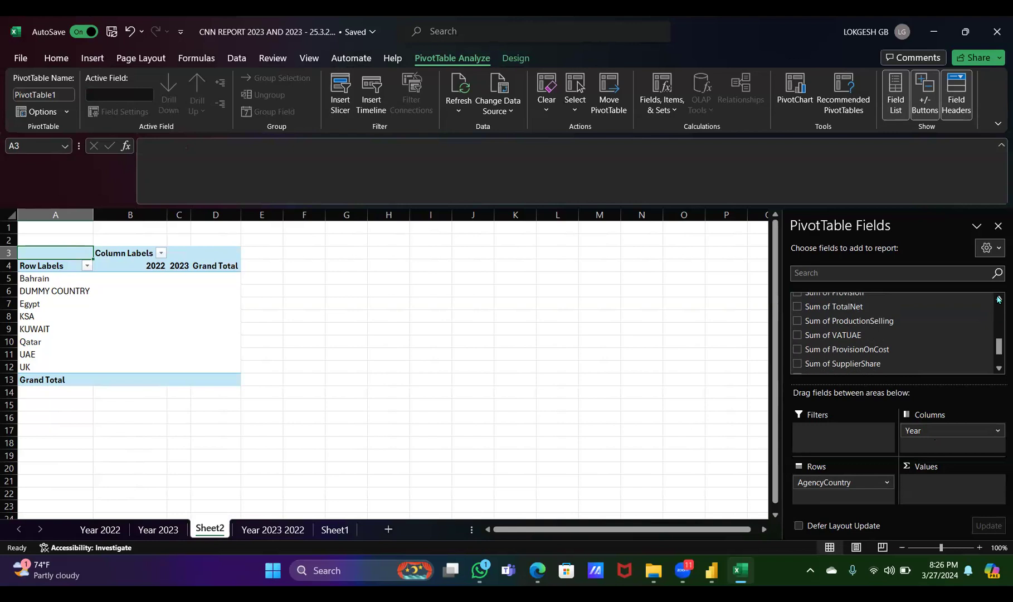
left_click(797, 306)
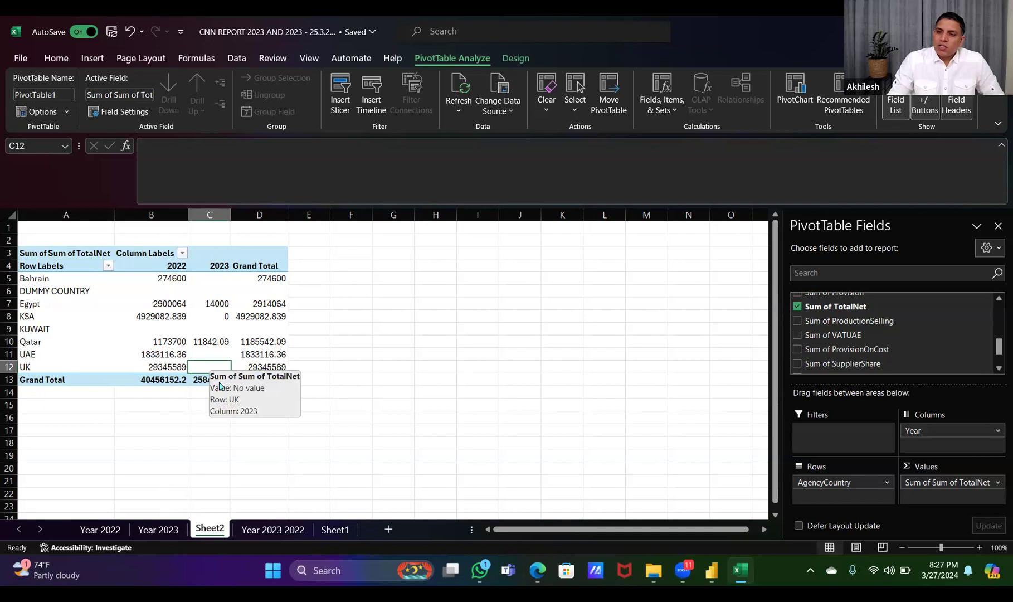
Return to the Year 2023 2022 sheet and examine the UK source rows for 2023 across their columns
left_click(273, 535)
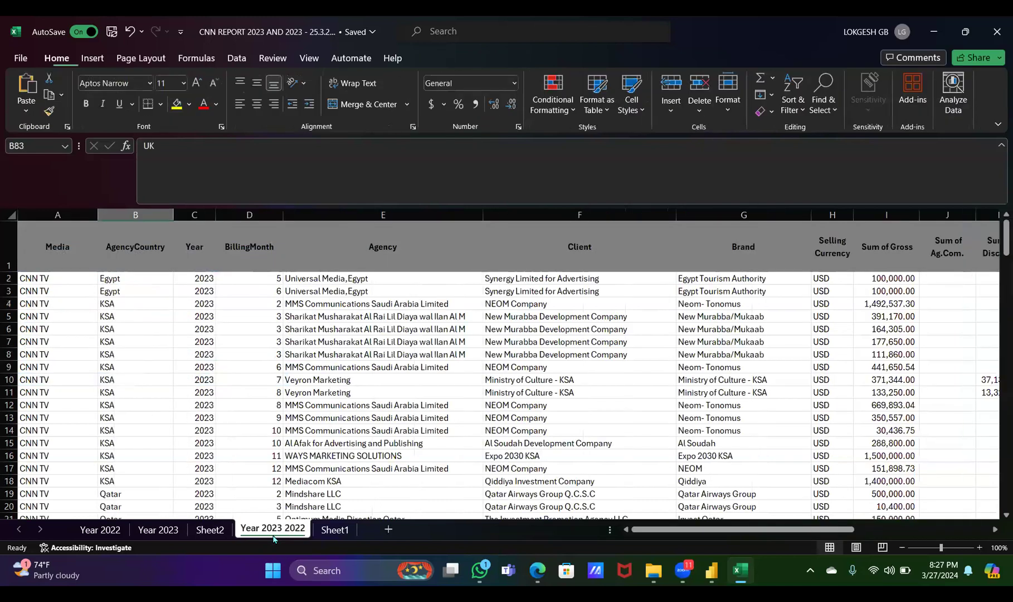
left_click(263, 306)
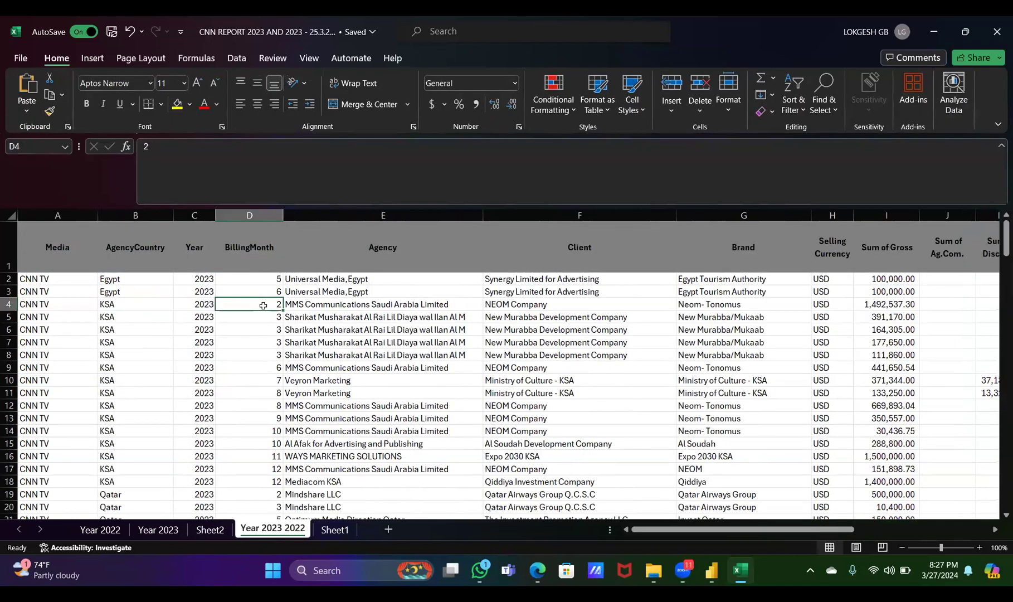
key("Down")
key("Down")
key("Down")
key("Down")
key("Down")
key("Down")
key("Down")
key("Down")
key("Down")
key("Down")
key("Down")
key("Down")
key("Down")
key("Down")
key("Down")
key("Down")
key("Down")
key("Down")
key("Down")
key("Down")
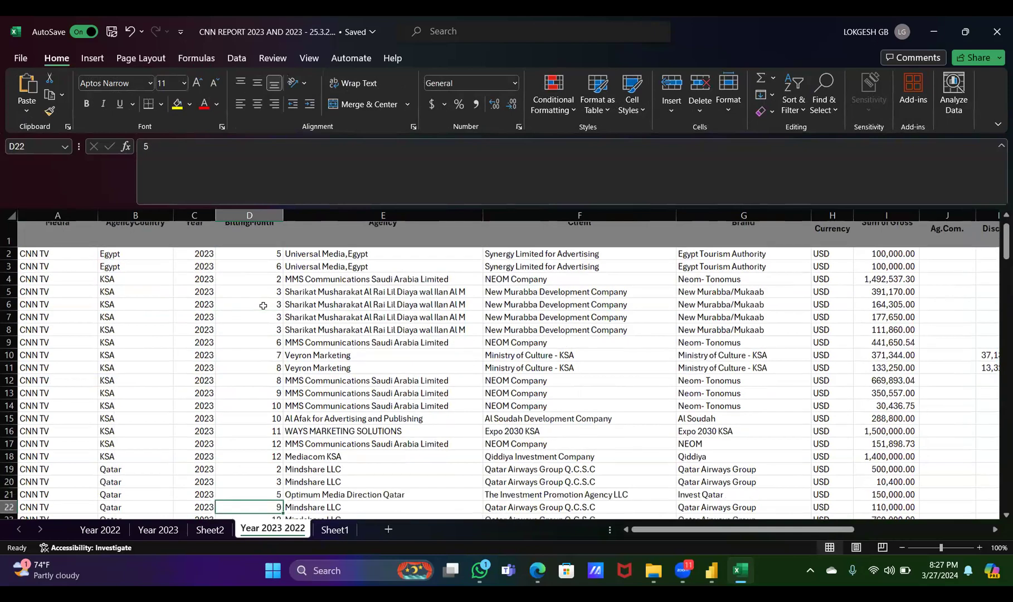
key("Down")
key("Down")
key("Down")
key("Down")
key("Down")
key("Down")
key("Down")
key("Down")
key("Down")
key("Down")
key("Down")
key("Down")
key("Down")
key("Down")
key("Down")
key("Down")
key("Down")
key("Down")
key("Down")
key("Down")
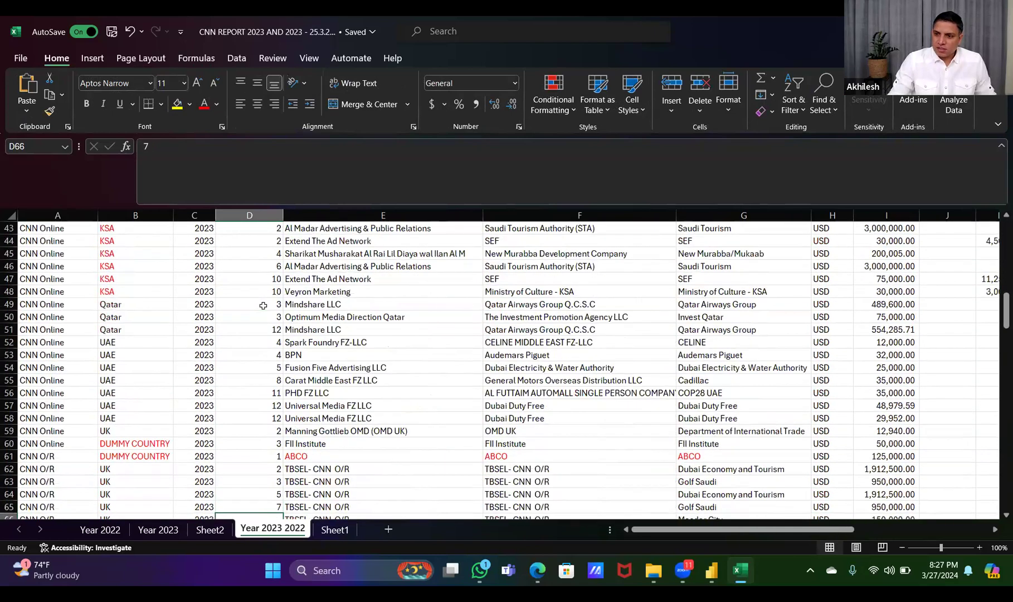
key("Down")
key("Down")
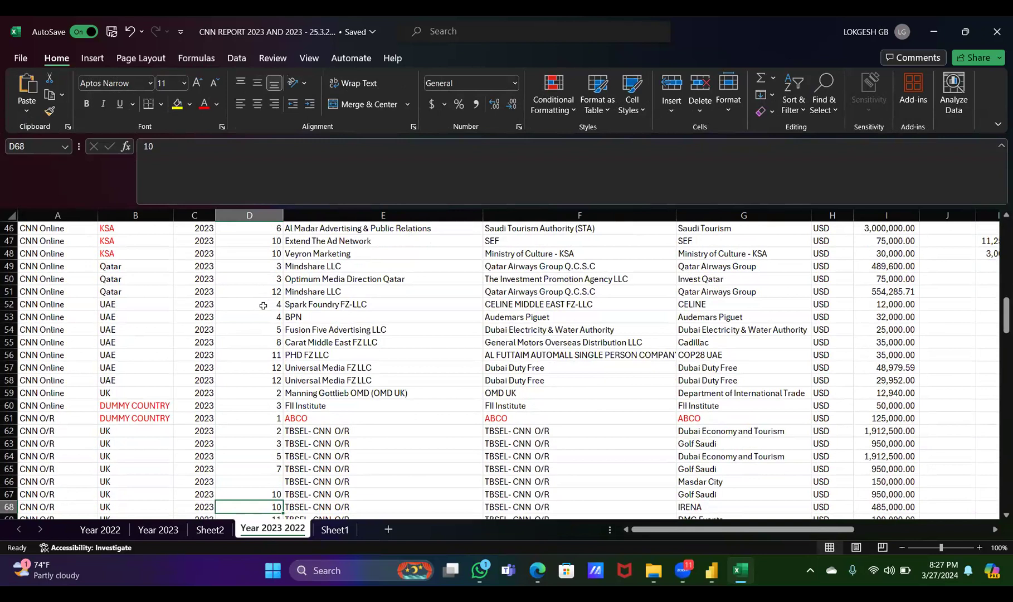
key("Left")
key("Left")
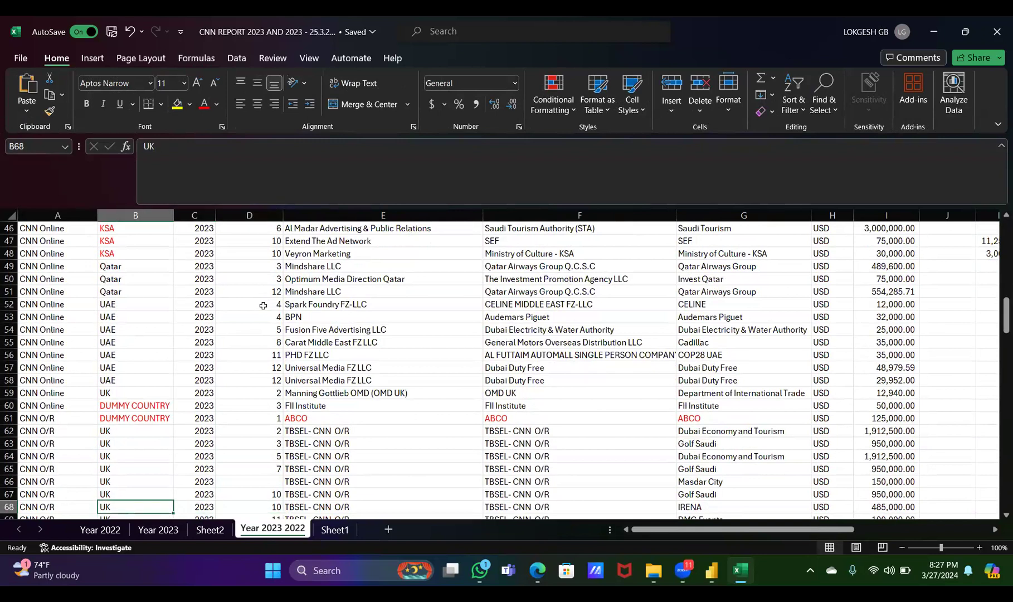
key("Right")
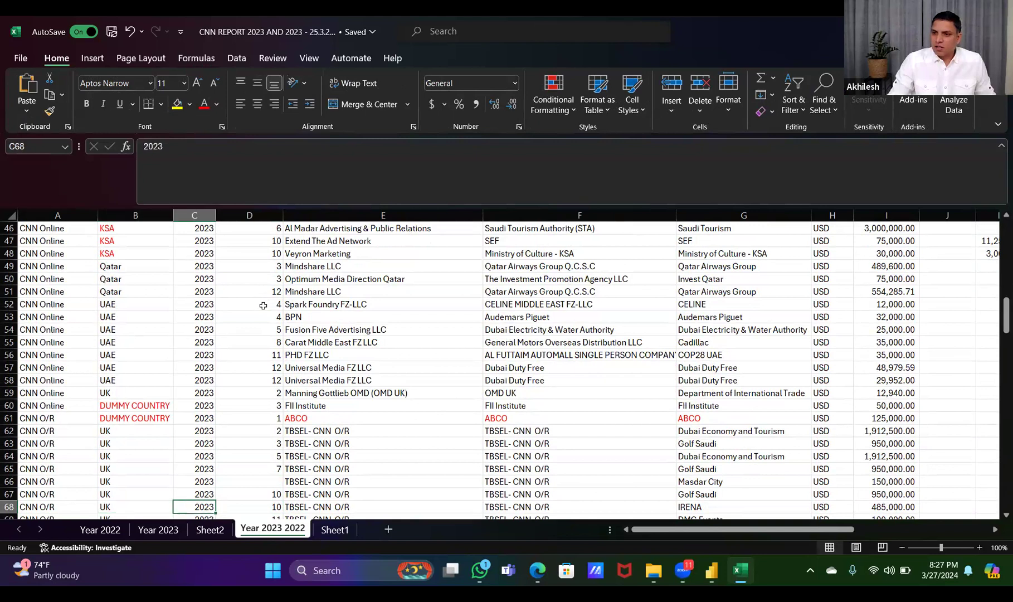
key("Right")
key("Right")
key("Right")
key("Right")
key("Right")
key("Right")
key("Right")
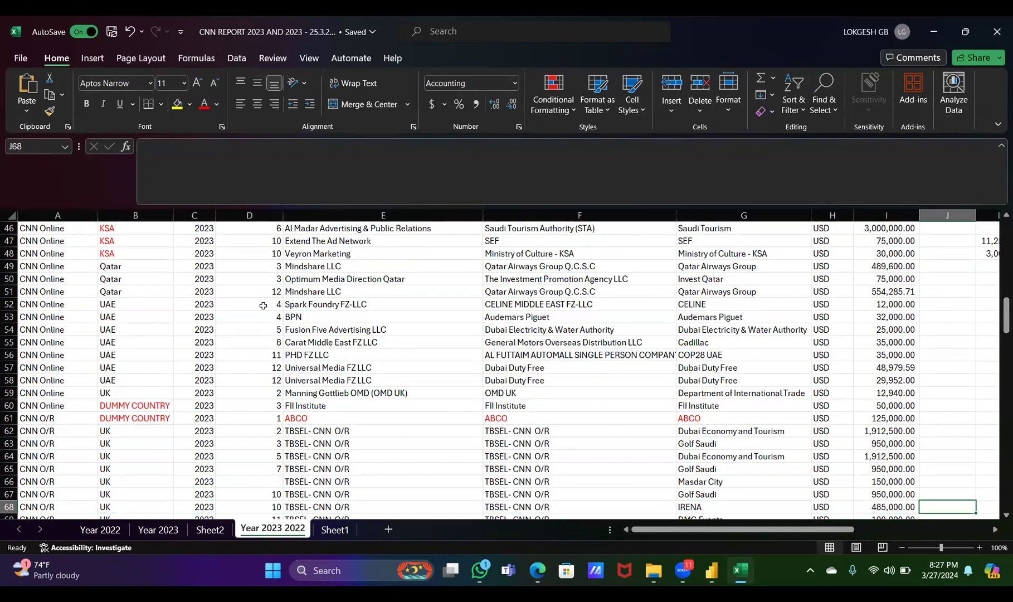
Turn on filtering for the Year 2023 2022 data and filter AgencyCountry to UK only
key("Down")
key("ctrl+shift+Up")
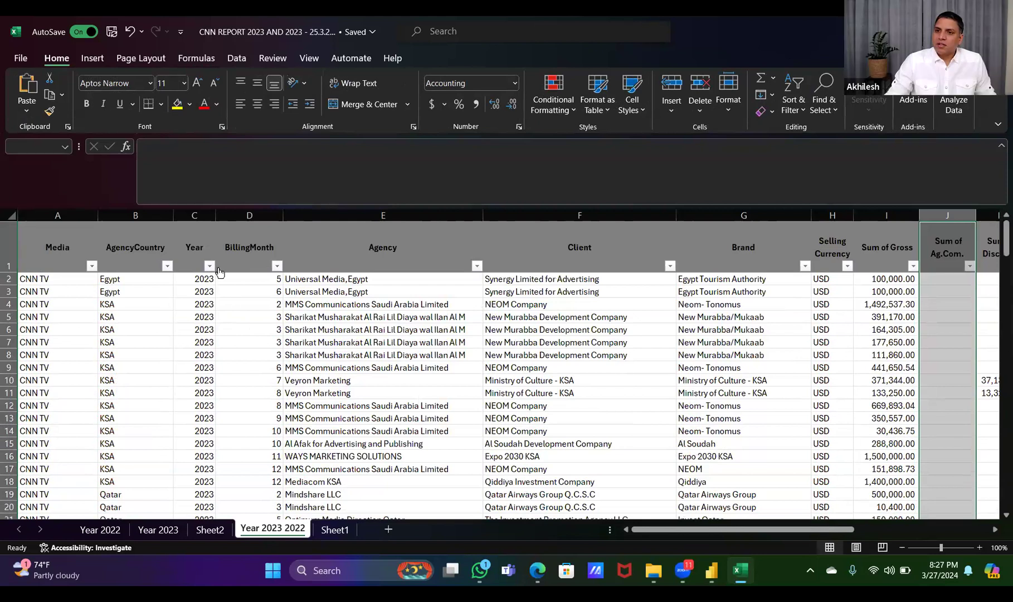
left_click(166, 266)
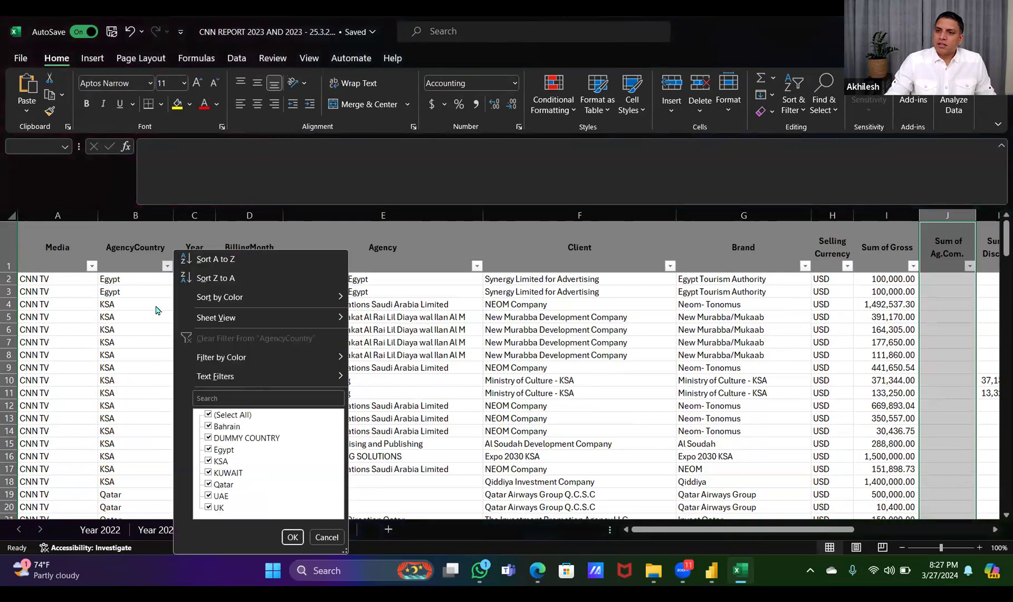
left_click(208, 414)
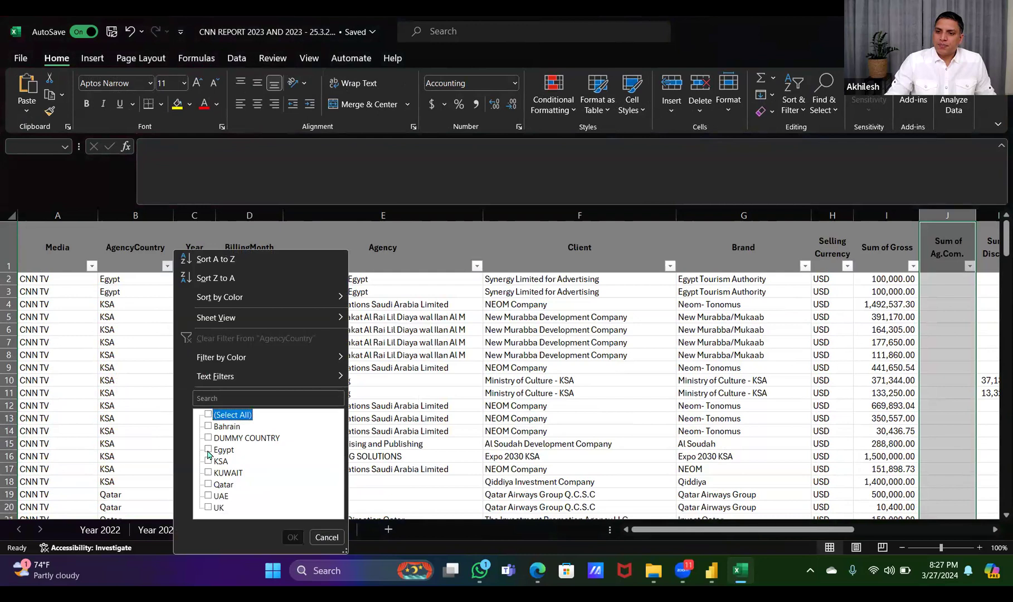
left_click(208, 508)
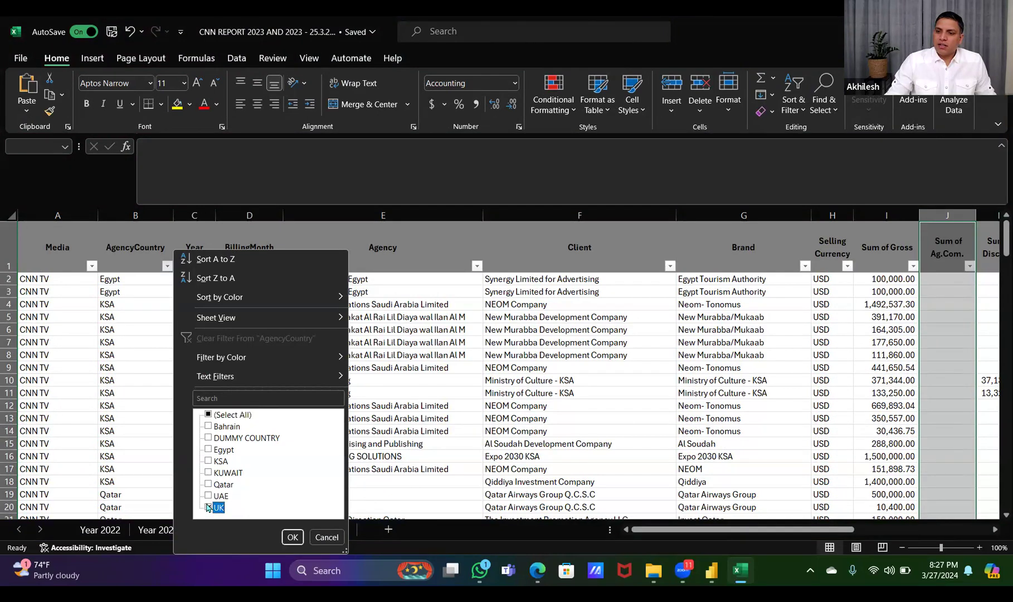
left_click(292, 538)
left_click(292, 536)
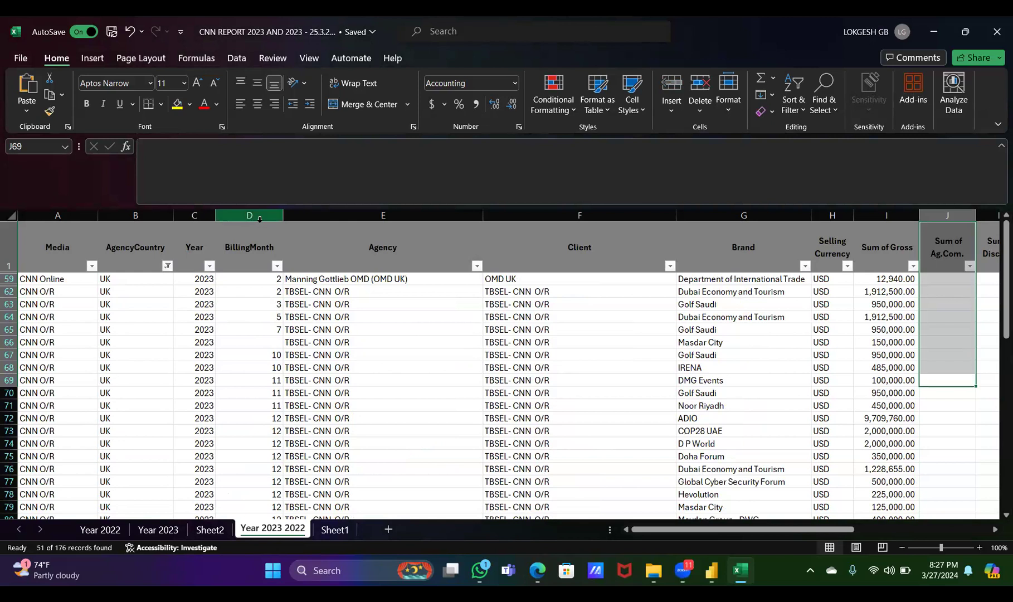
Filter the Year column of the UK rows to show 2023 only
left_click(209, 265)
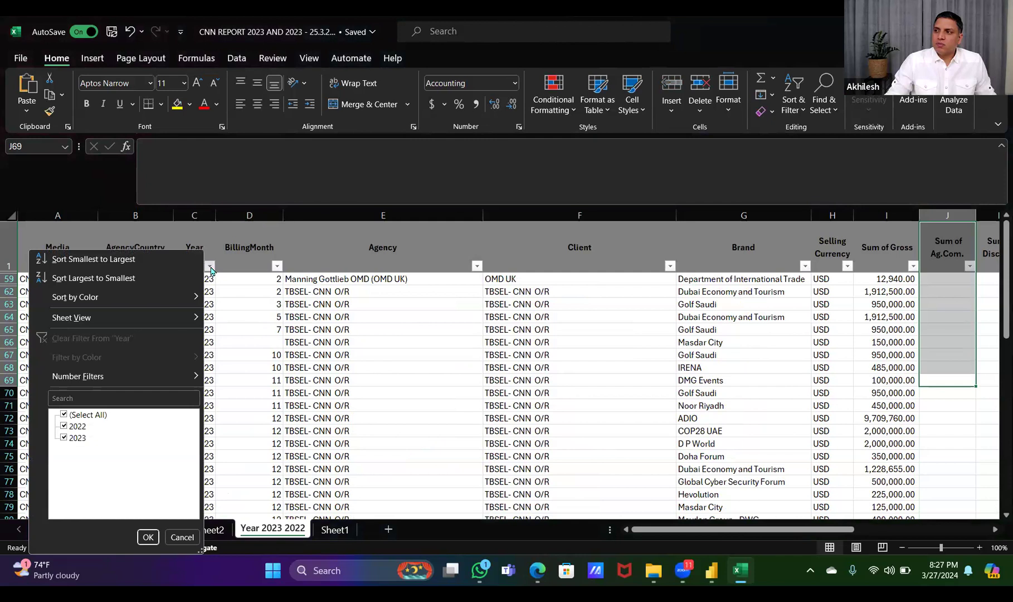
left_click(211, 270)
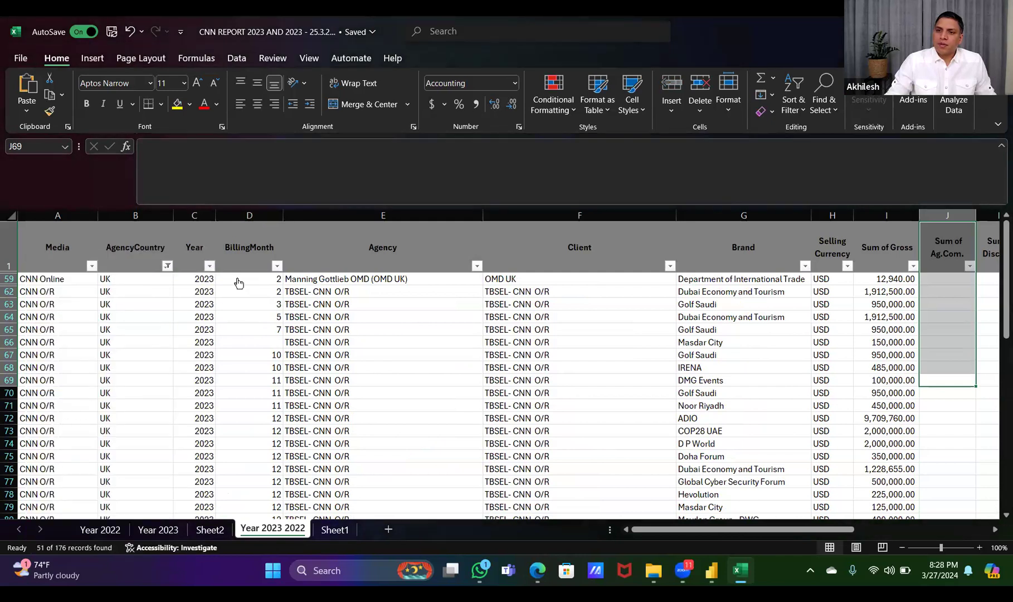
left_click(210, 267)
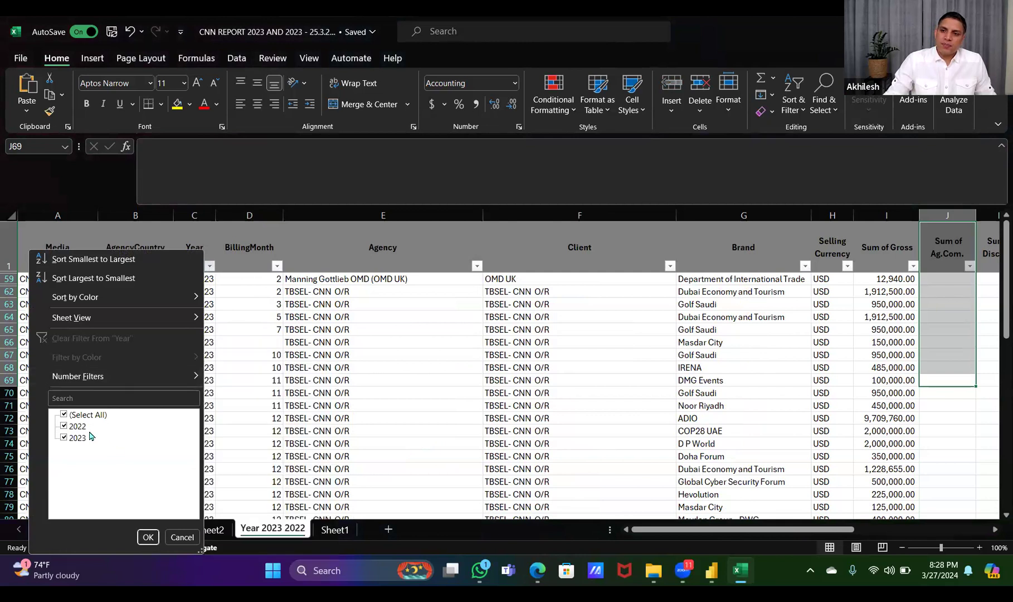
left_click(64, 426)
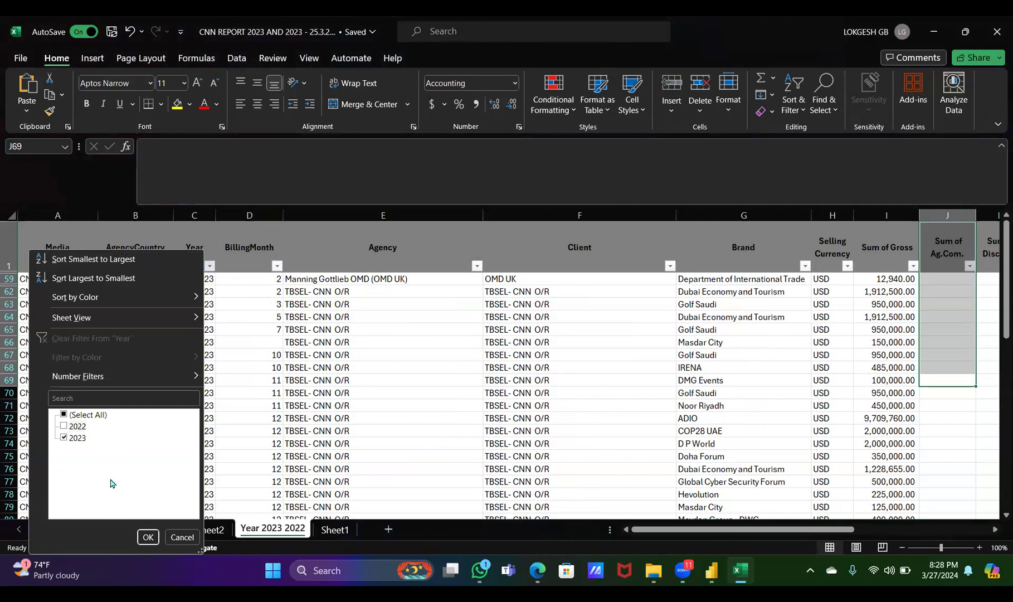
left_click(148, 537)
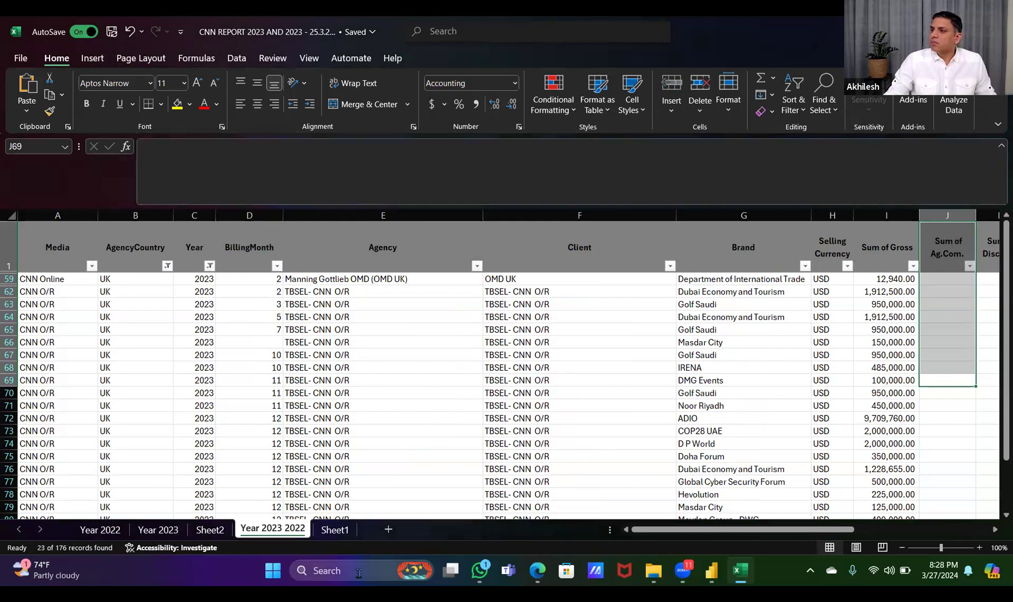
Examine the filtered UK 2023 rows across the amount columns, comparing Sum of Gross, Sum of TotalNet and Sum of ProvisionOnCost
left_click(993, 530)
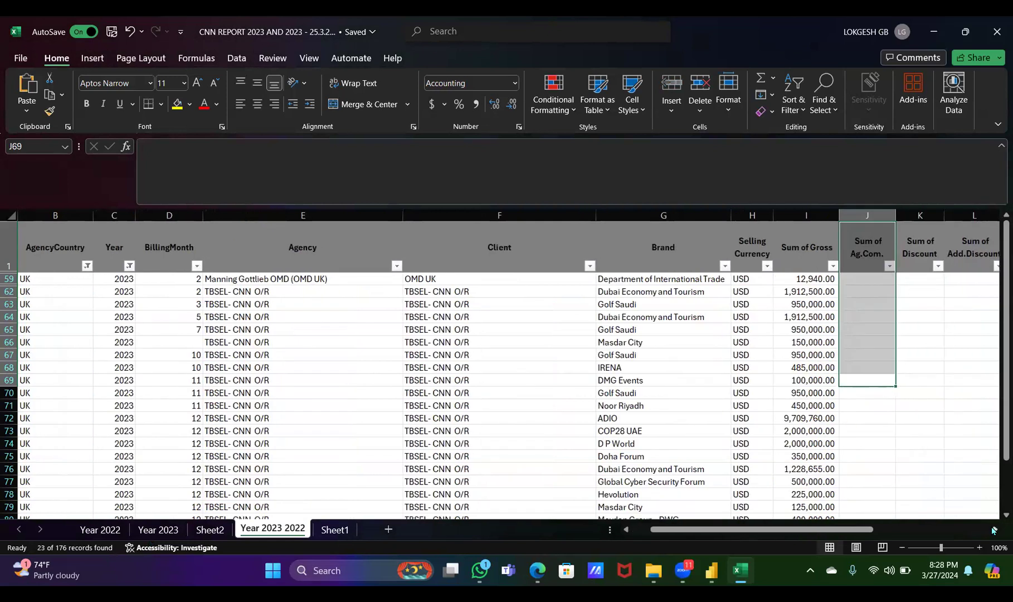
left_click(821, 424)
key("Right")
key("Right")
key("Right")
key("Right")
key("Right")
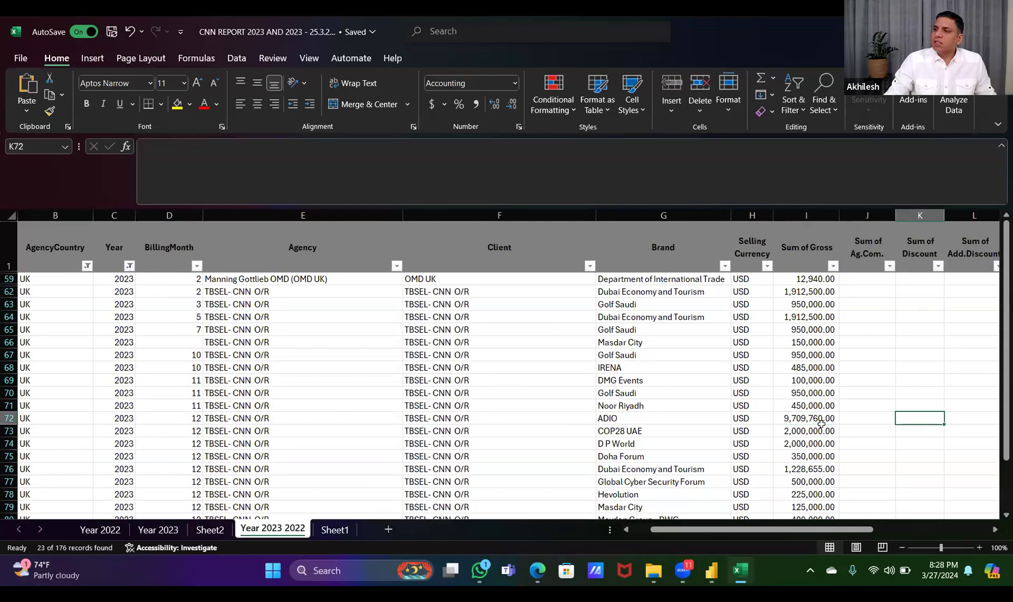
key("Right")
key("Right")
key("Right")
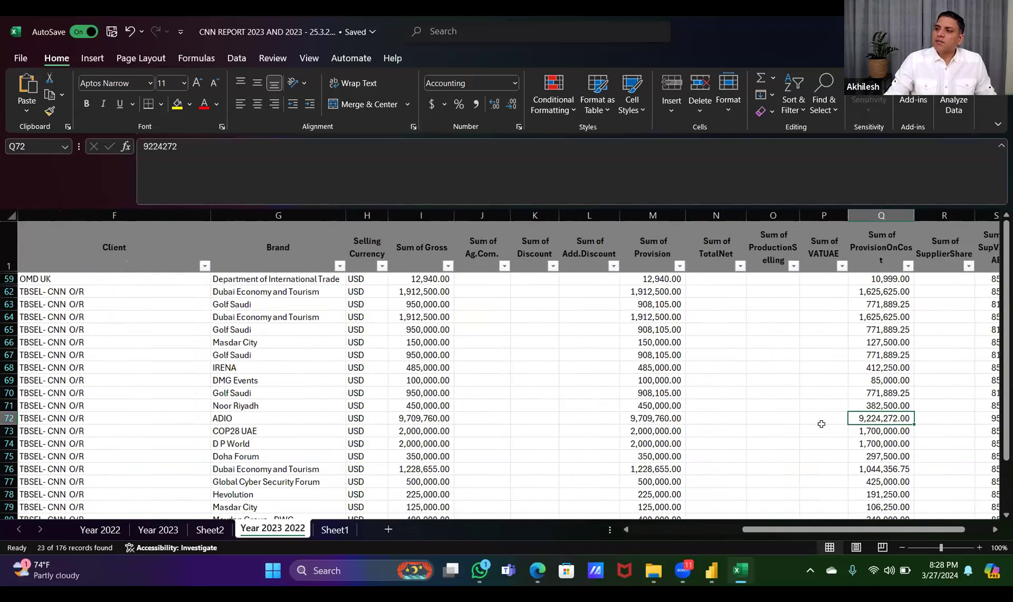
key("Left")
key("Left")
key("Left")
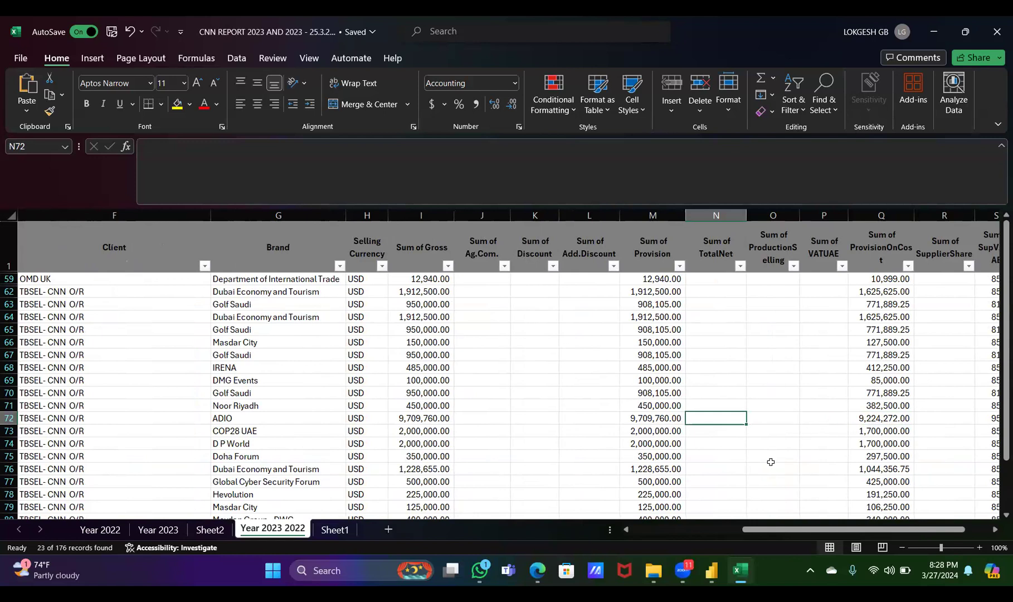
Leave the workbook for the Power BI comparison report and show its Country Wise Sales page in report view
left_click(330, 536)
key("alt+Tab")
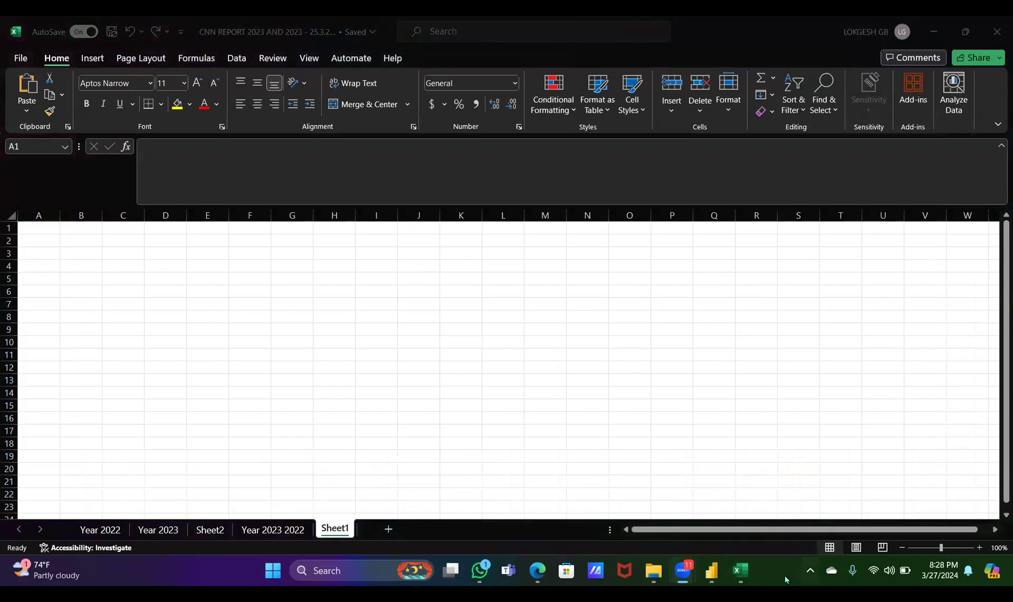
mouse_move(710, 577)
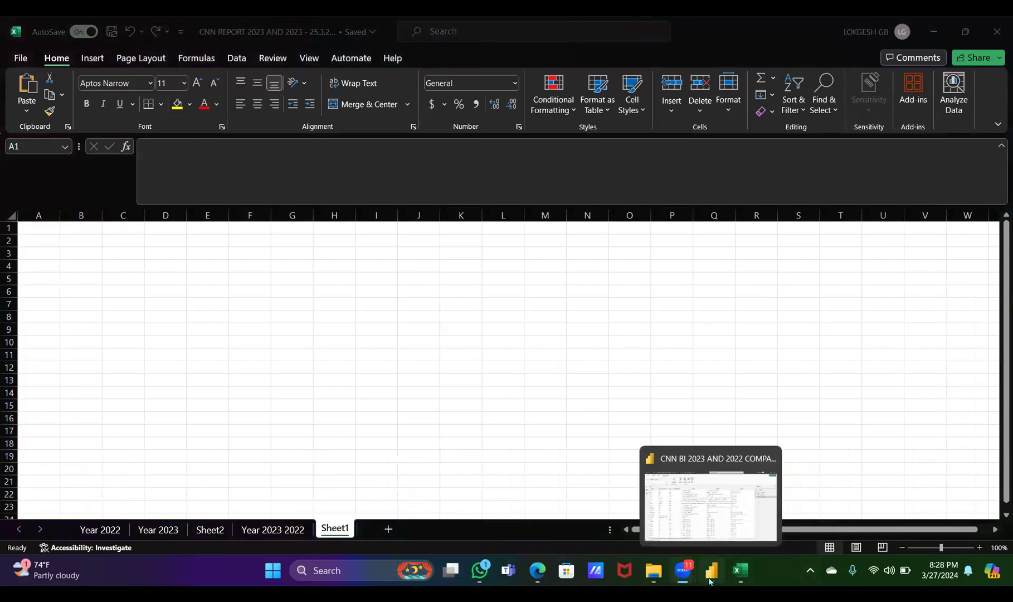
left_click(689, 511)
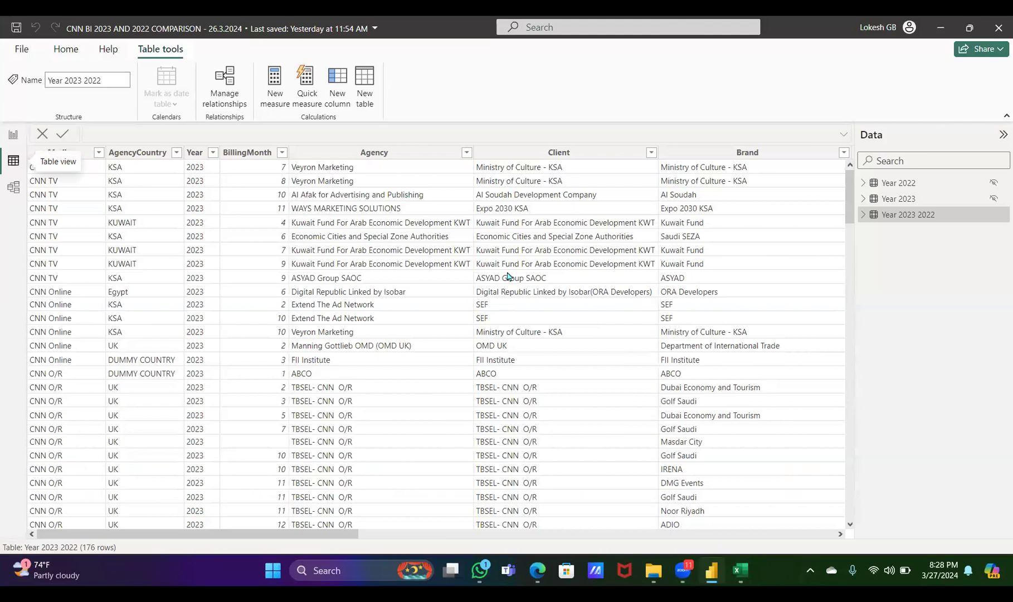
left_click(17, 134)
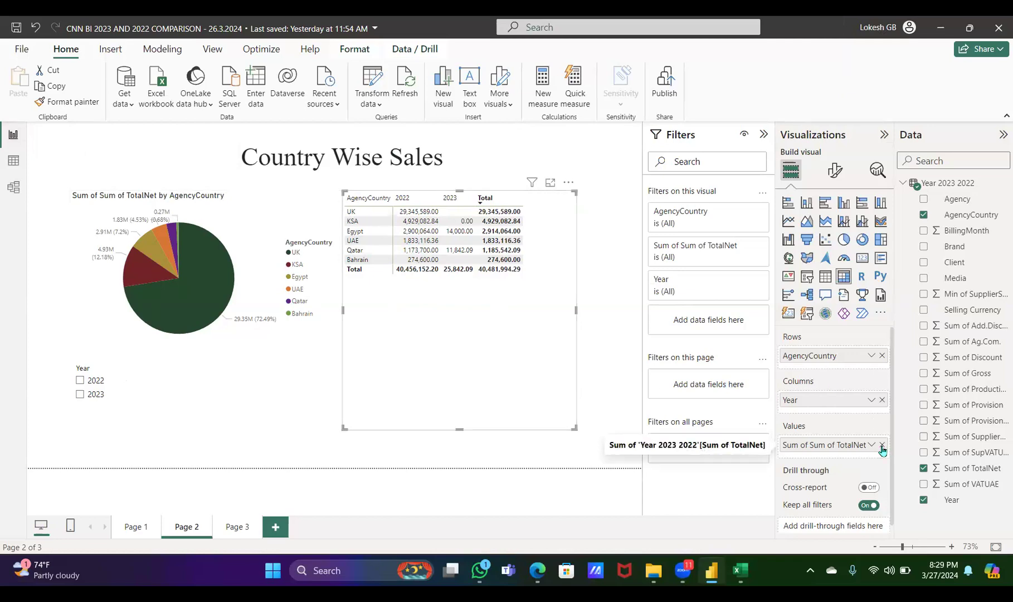
Convert the country-by-year matrix to a clustered bar chart and replace Sum of TotalNet with Sum of Gross on its X-axis
left_click(826, 204)
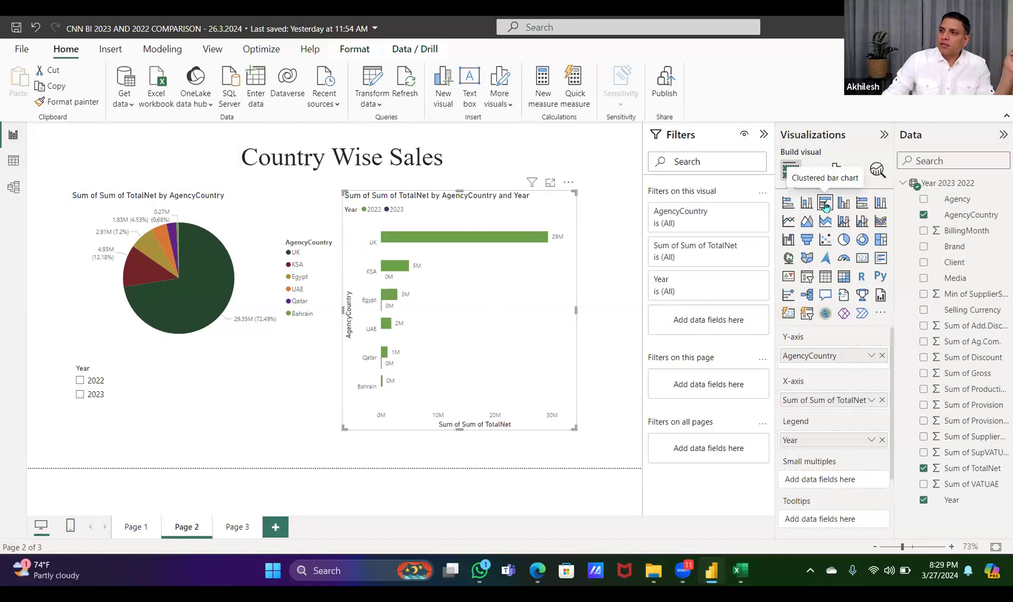
left_click(882, 401)
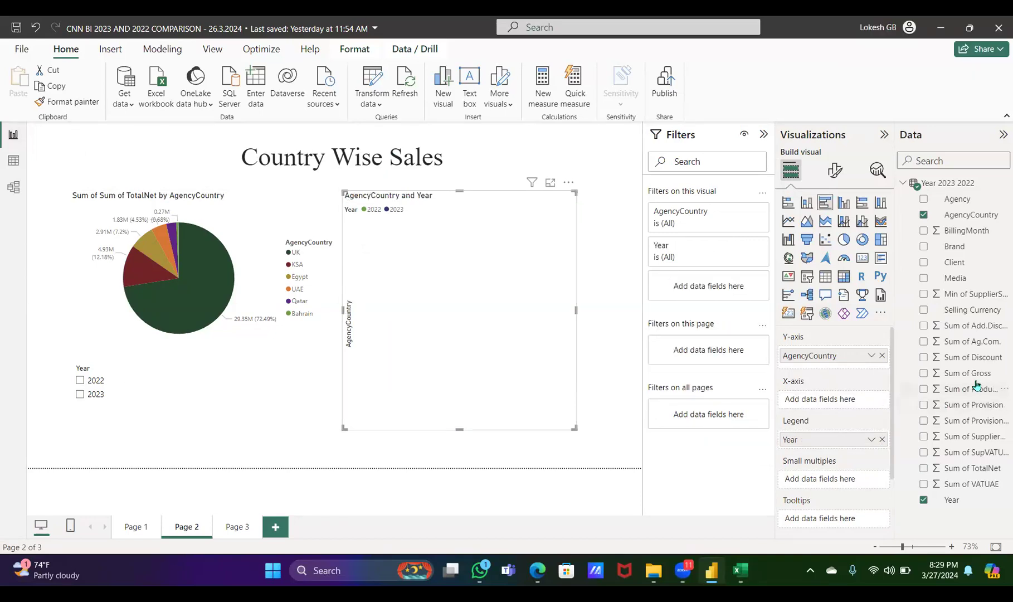
left_click(923, 374)
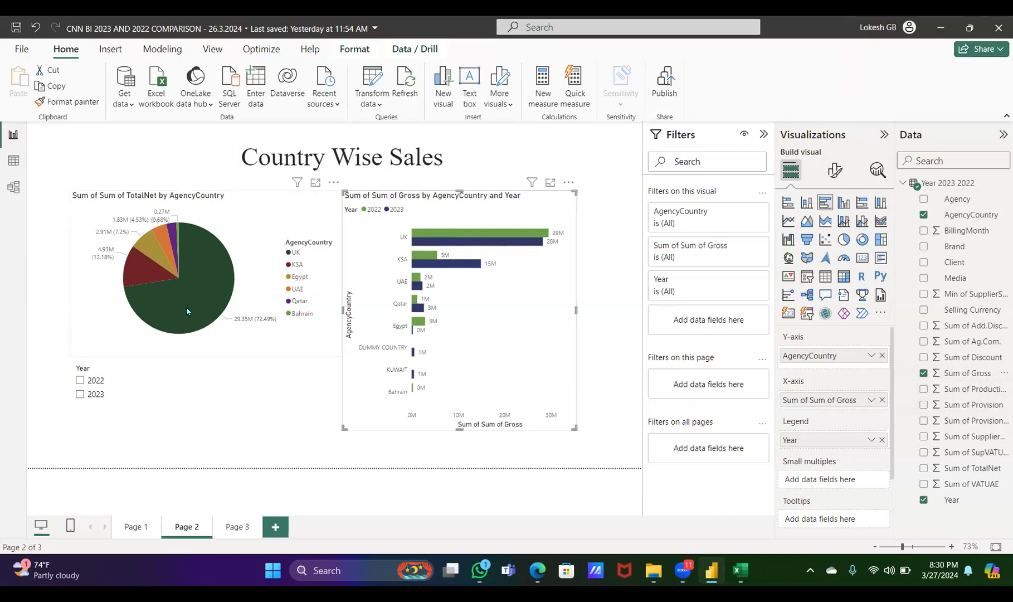
Move the Year slicer to the upper-left corner of the report page and shrink it to fit its two year options
left_click(77, 369)
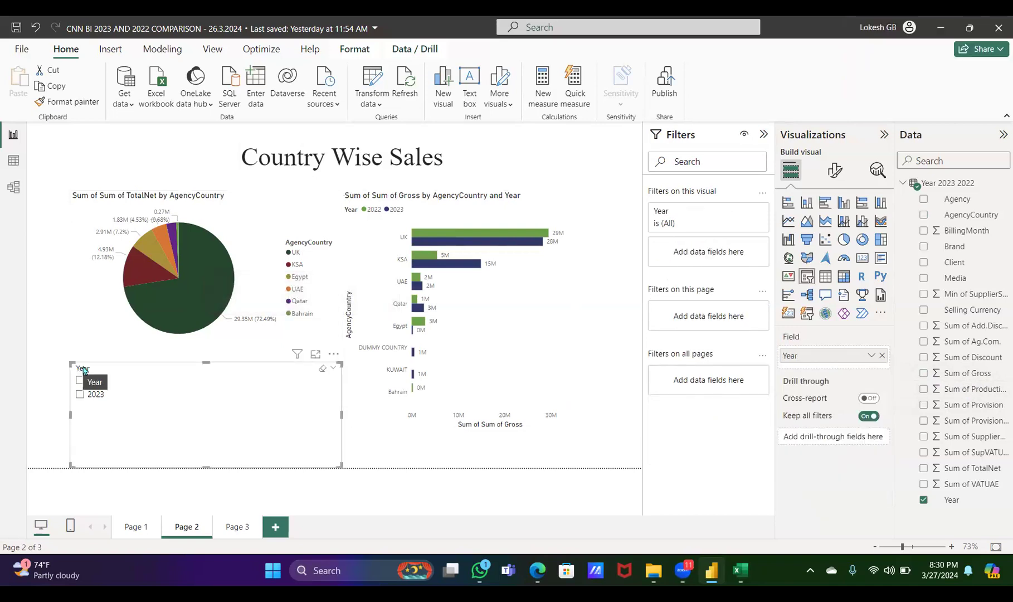
left_click_drag(84, 368, 51, 143)
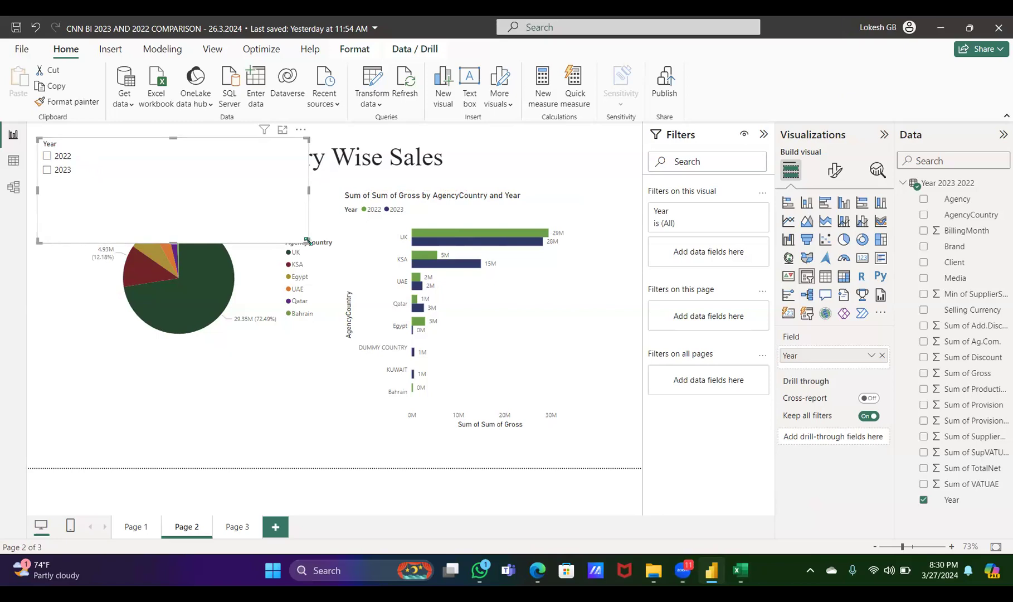
left_click_drag(304, 238, 96, 190)
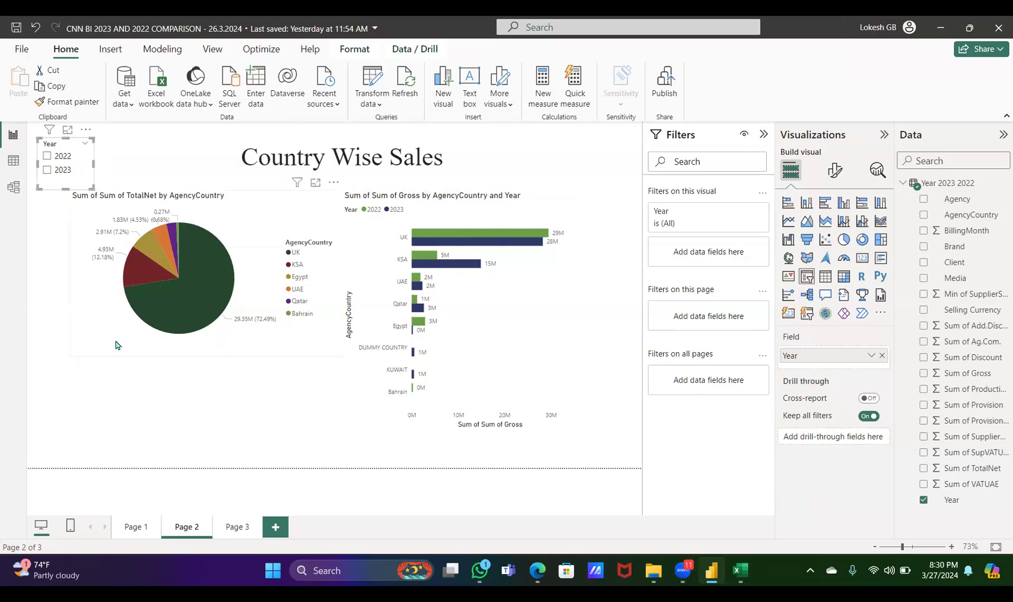
left_click(121, 397)
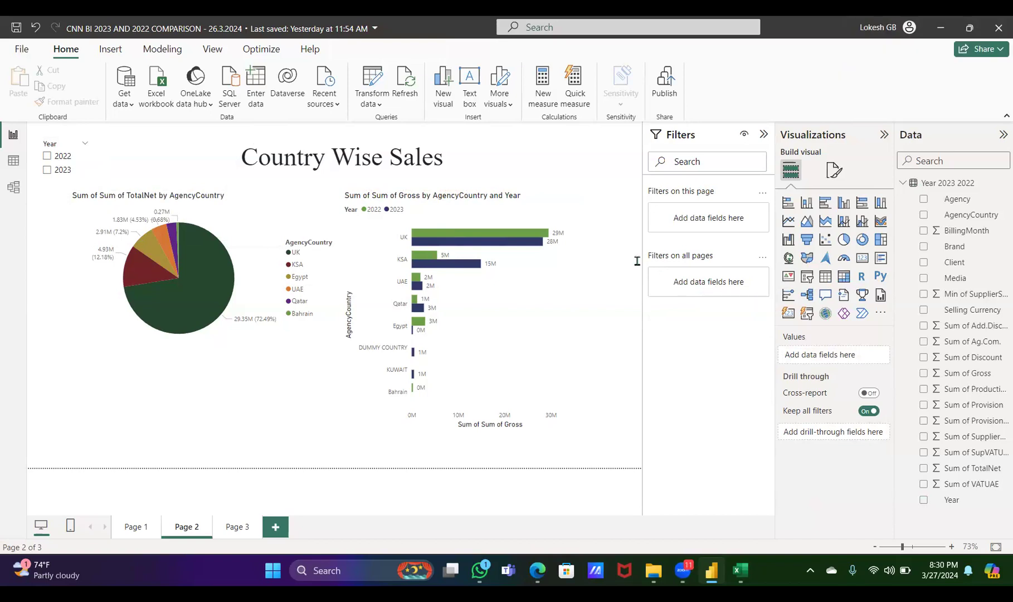
Sync the Year slicer between Page 2 and Page 3 and make it visible on both pages
left_click(57, 146)
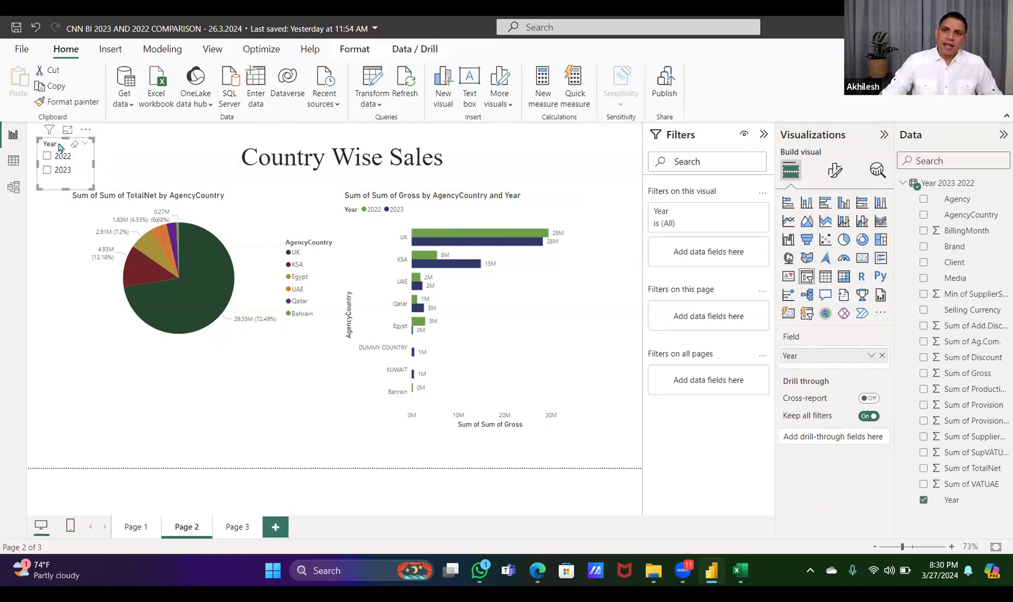
left_click(238, 527)
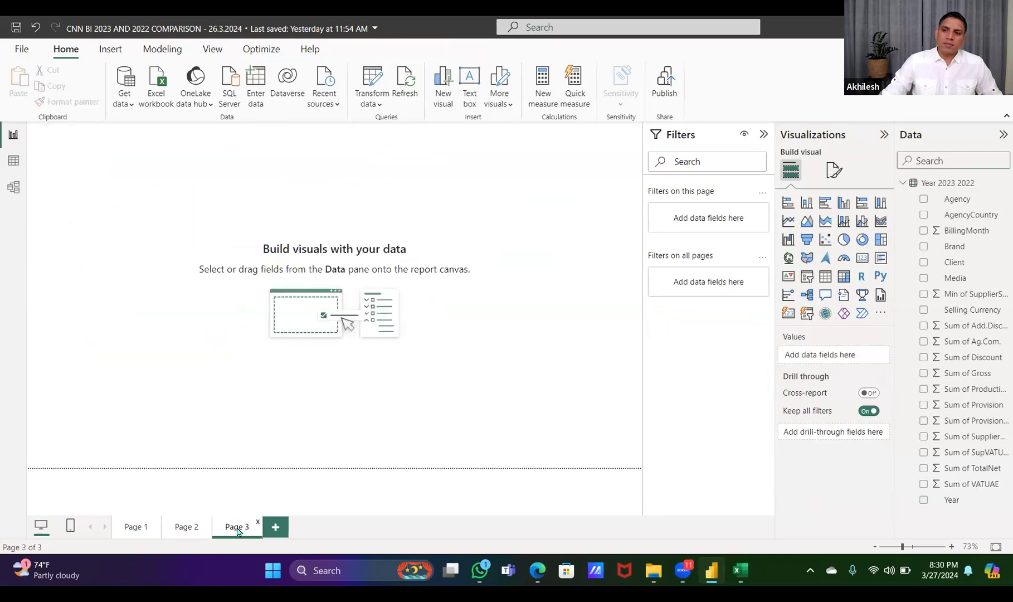
left_click(188, 528)
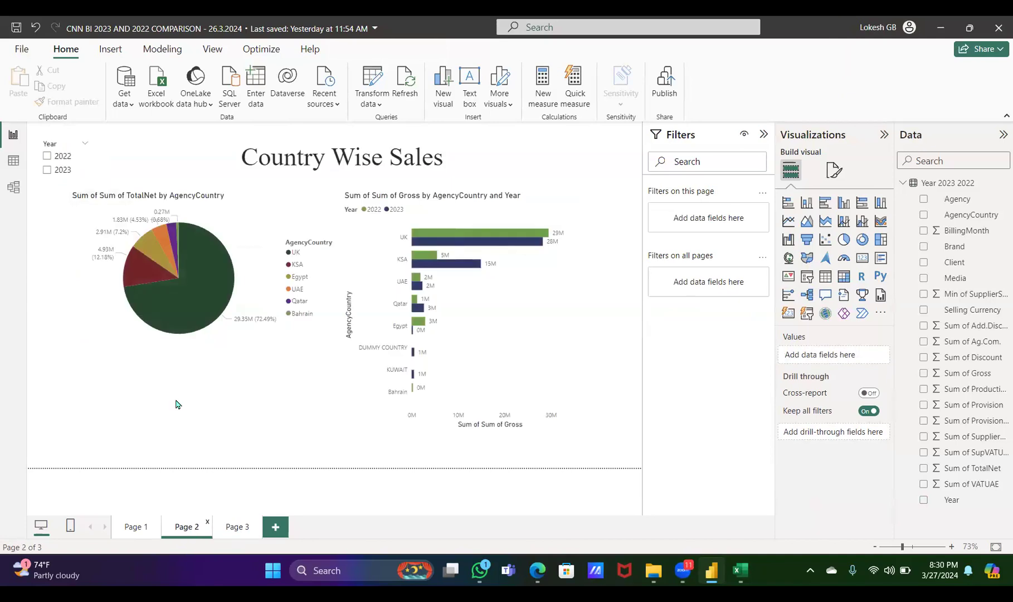
left_click(61, 145)
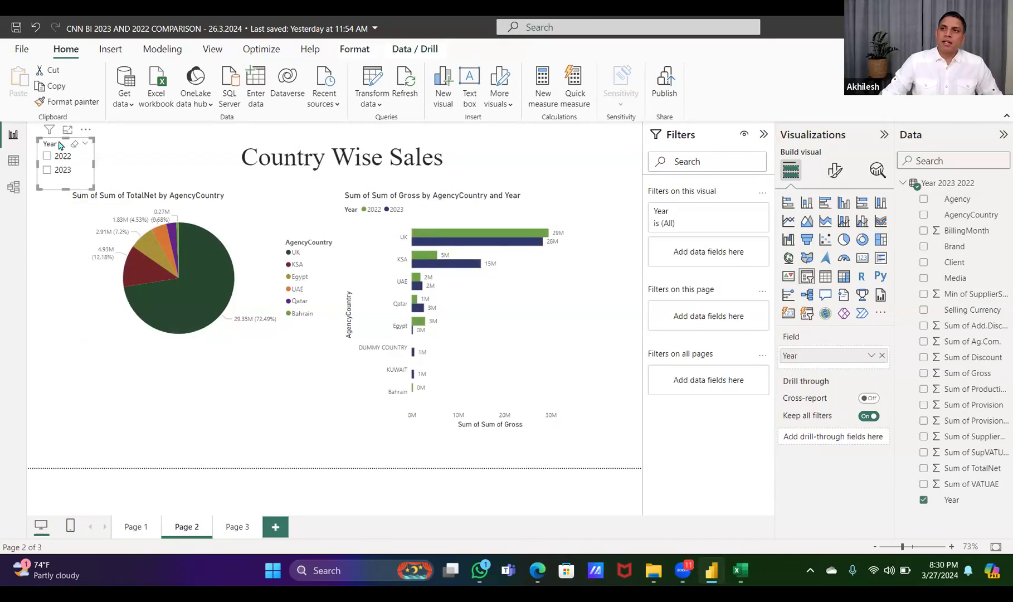
left_click(218, 52)
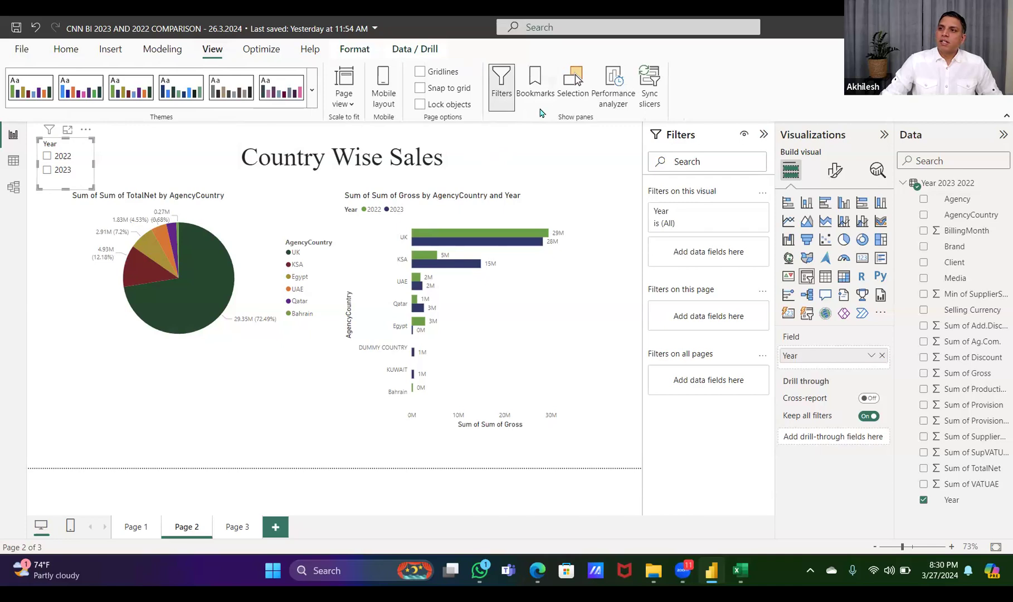
left_click(651, 81)
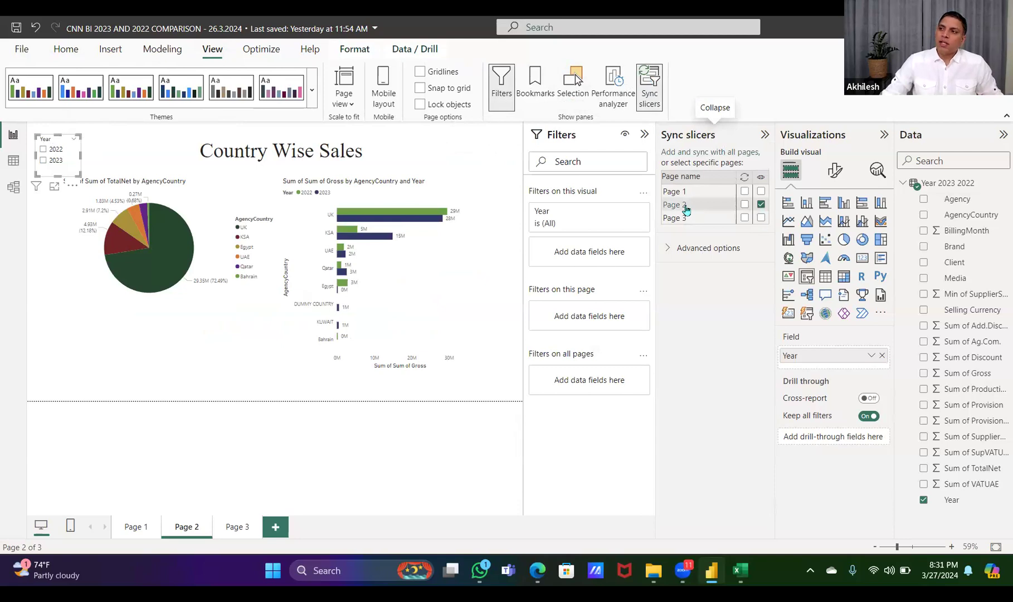
left_click(762, 218)
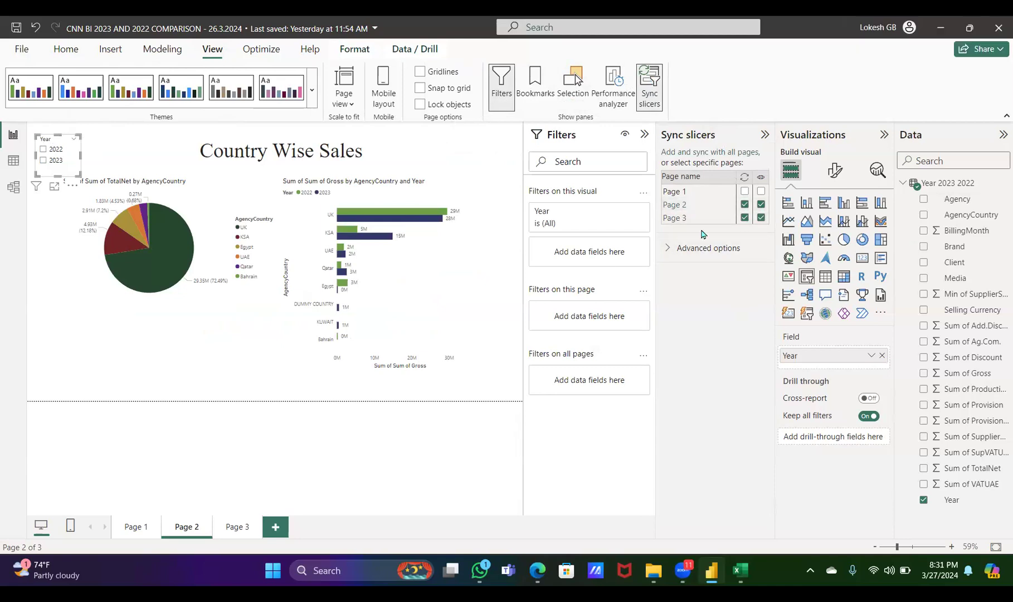
left_click(51, 151)
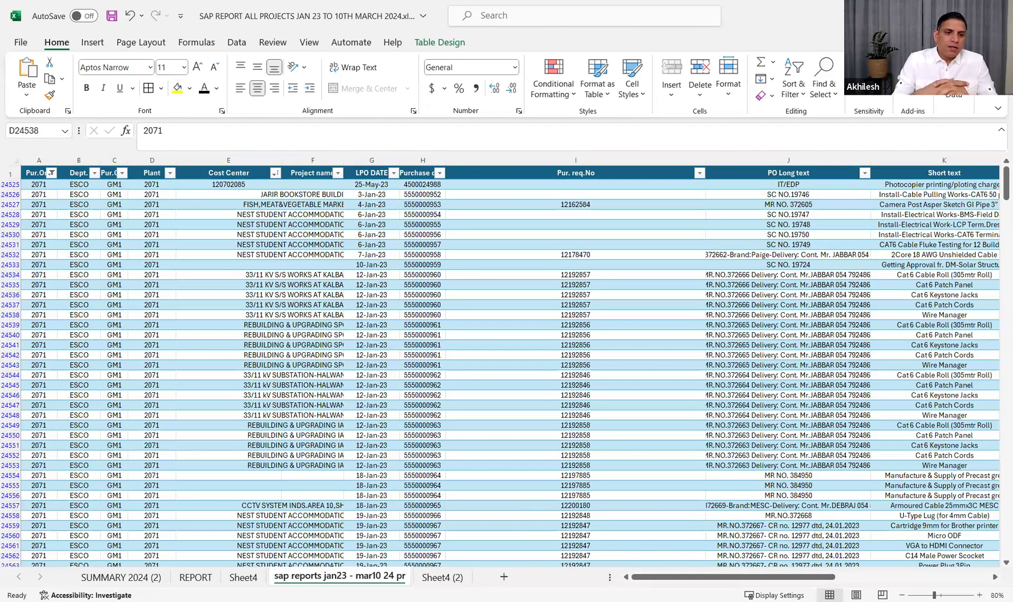
Examine the SAP report workbook's source data alongside the monthly summaries on Sheet4, REPORT and Sheet4 (2)
left_click(580, 41)
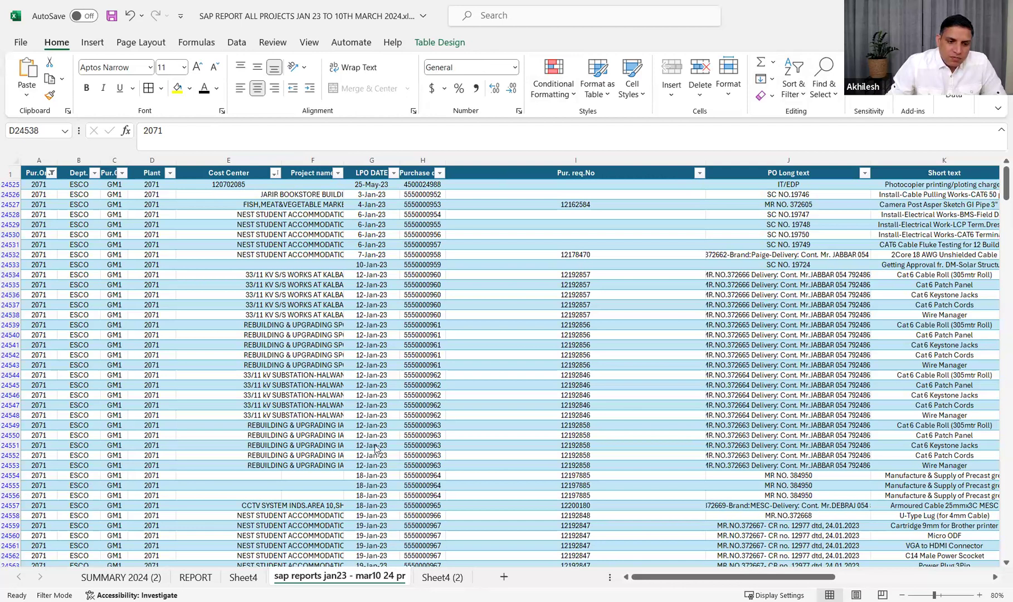
left_click(248, 579)
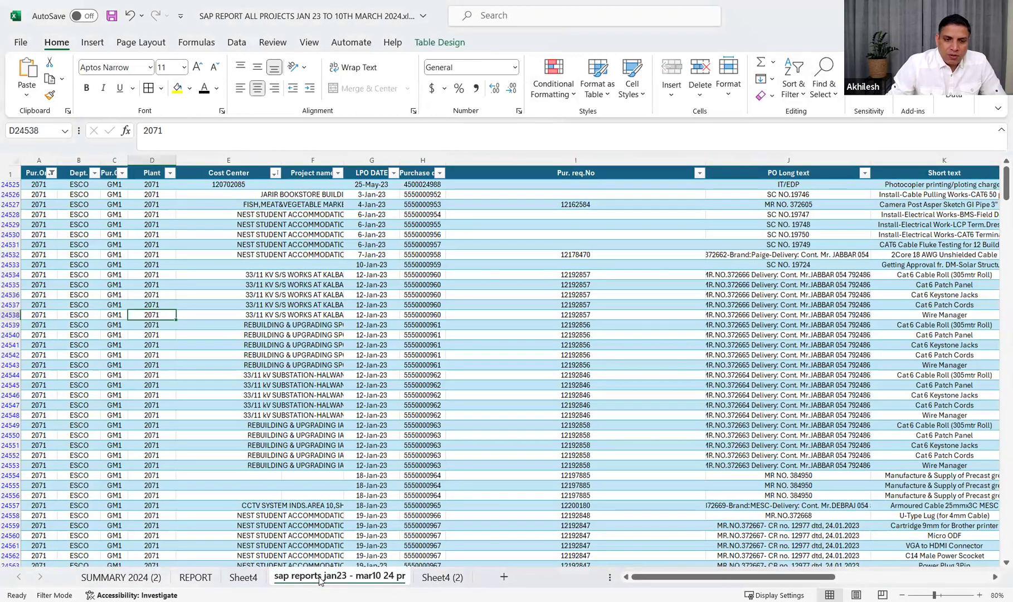
left_click(321, 579)
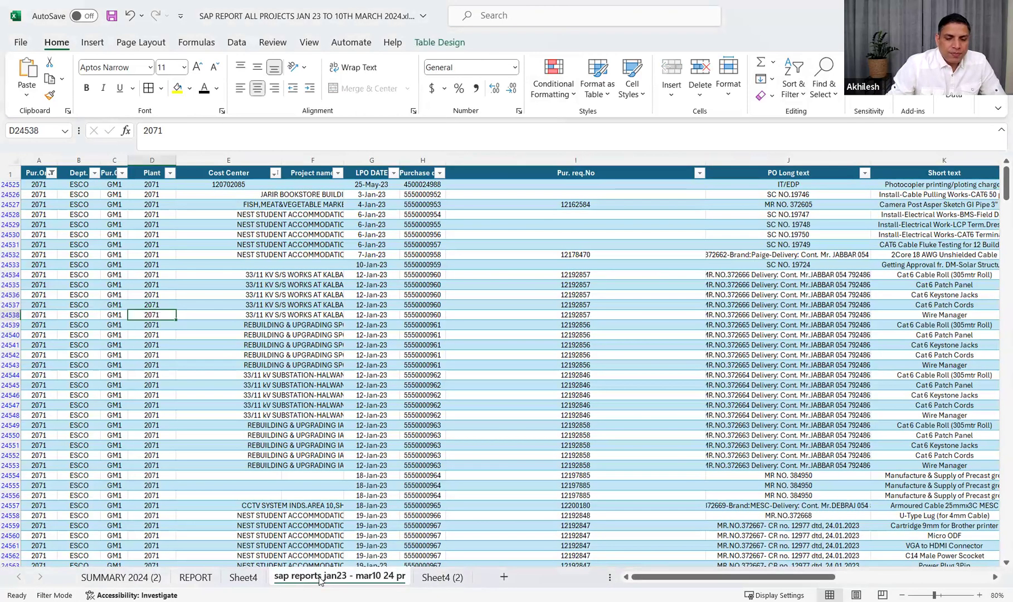
left_click(251, 579)
left_click(314, 578)
left_click(244, 581)
left_click(196, 578)
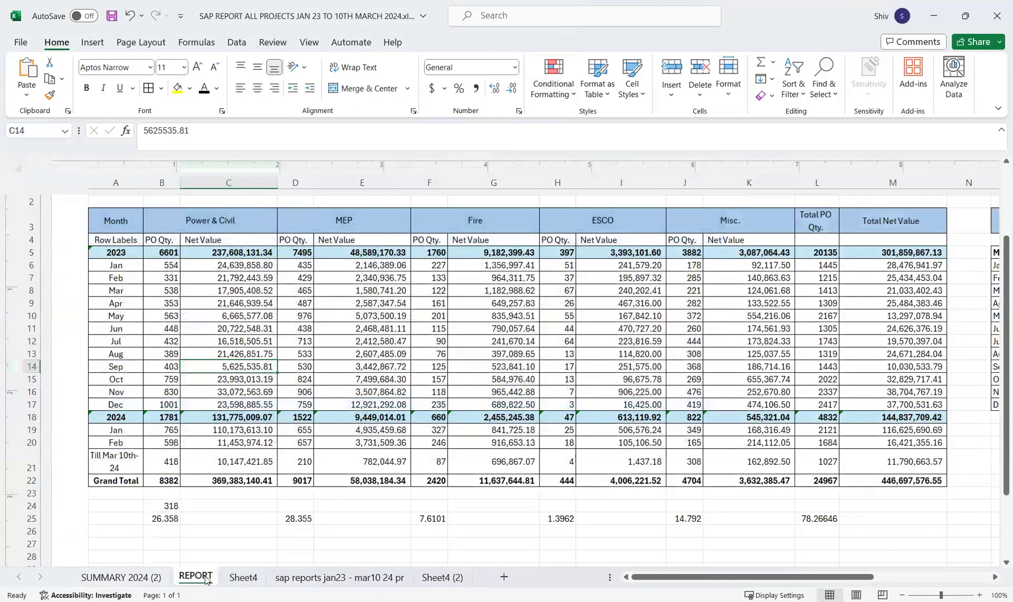
left_click(245, 579)
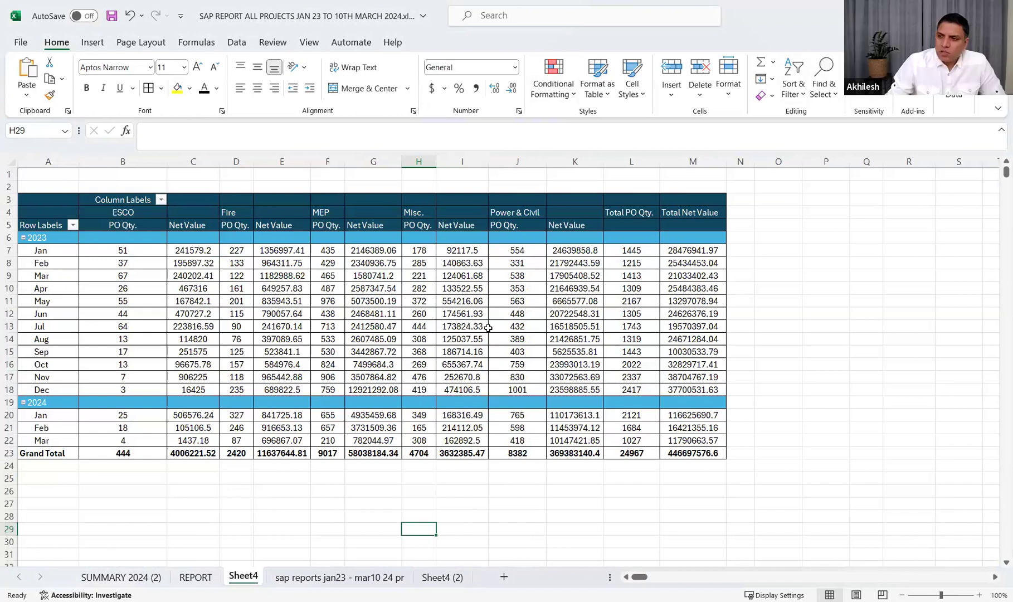
left_click(460, 578)
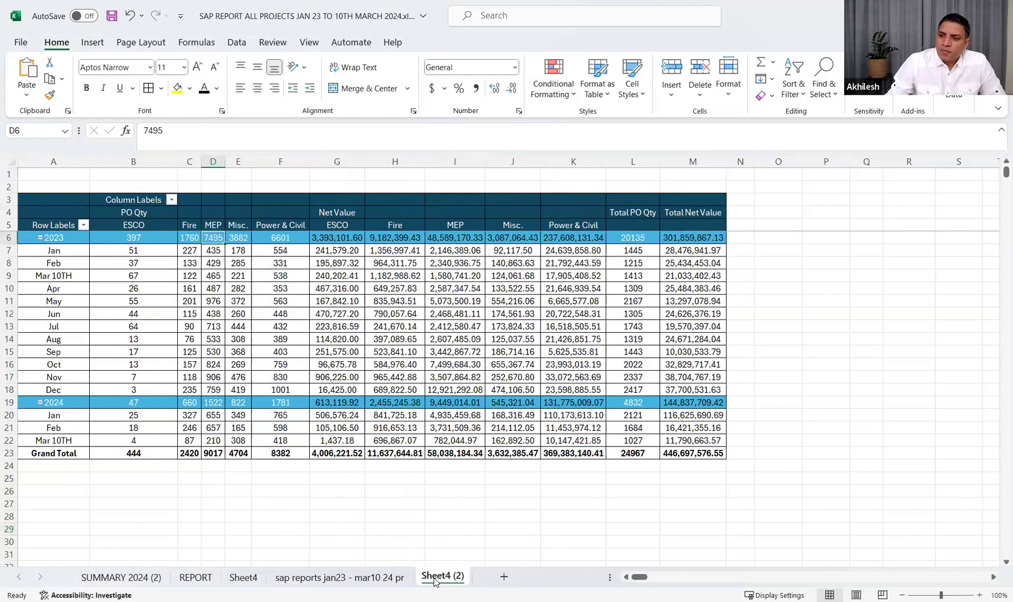
Examine the monthly department PivotTable on Sheet4 (2) and its field layout alongside the SAP source data sheet
left_click(522, 536)
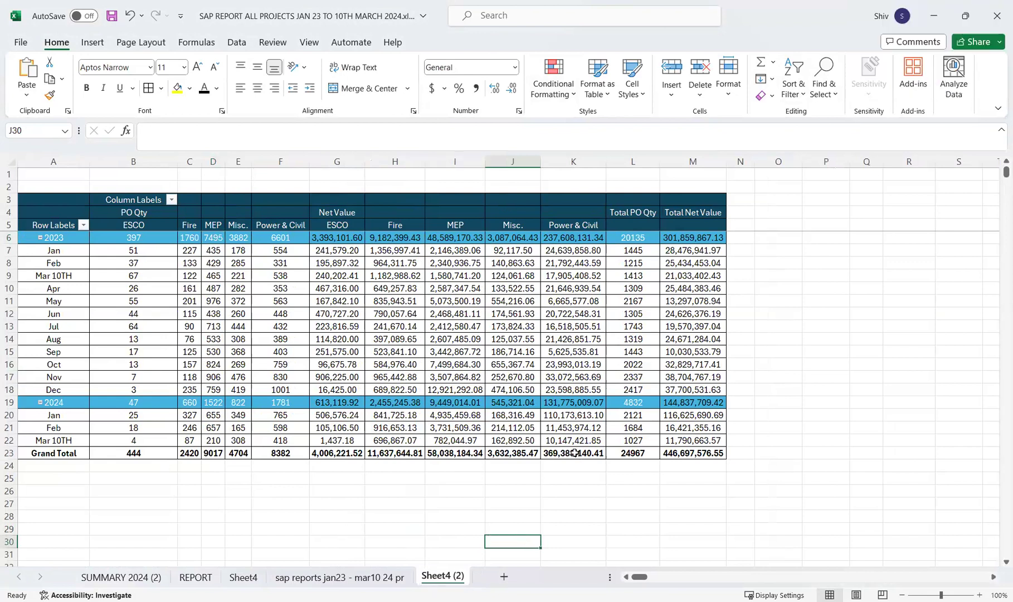
right_click(517, 364)
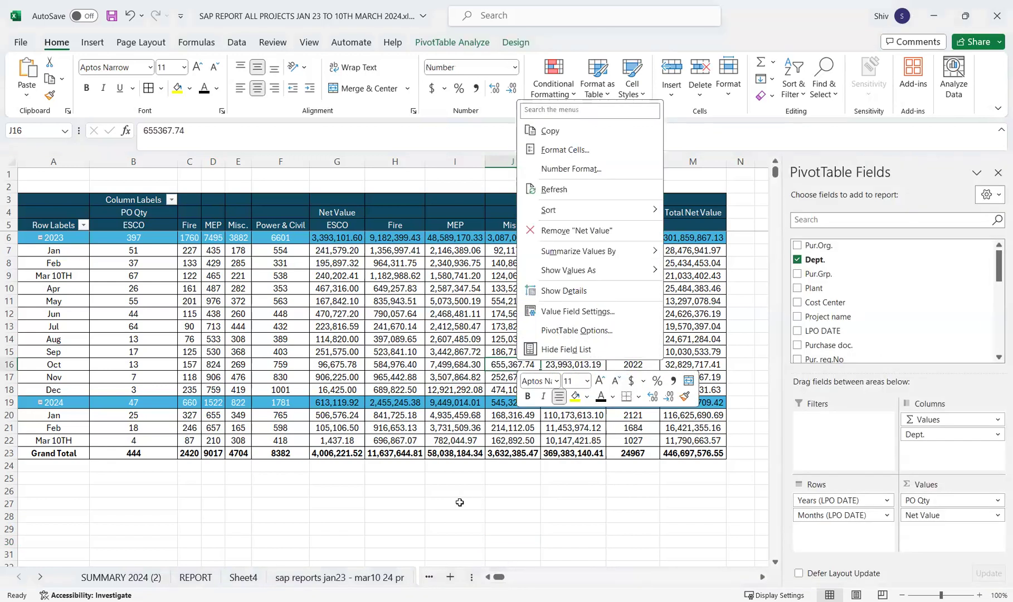
key("Escape")
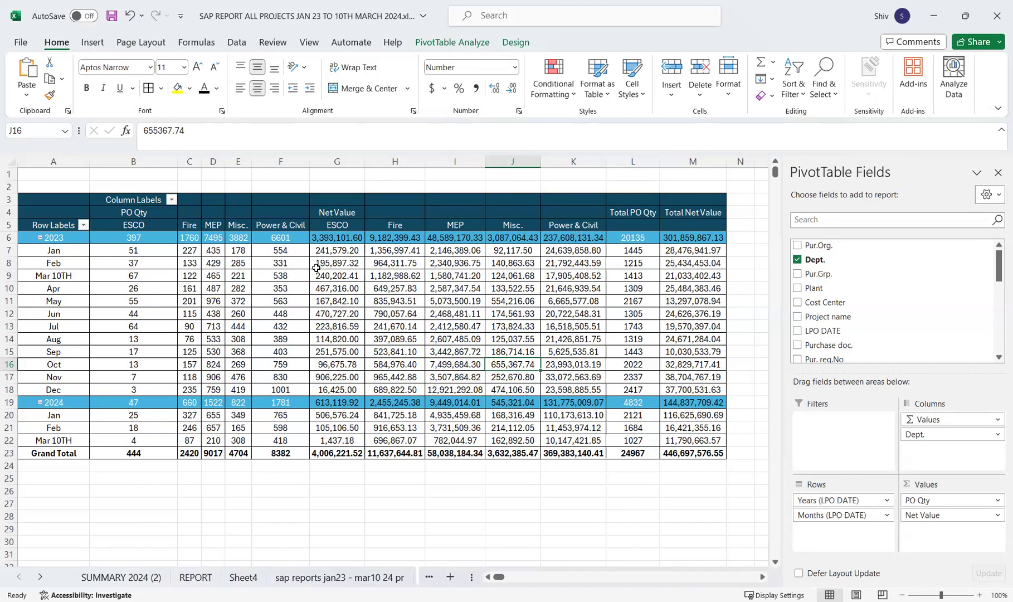
mouse_move(317, 265)
mouse_move(286, 253)
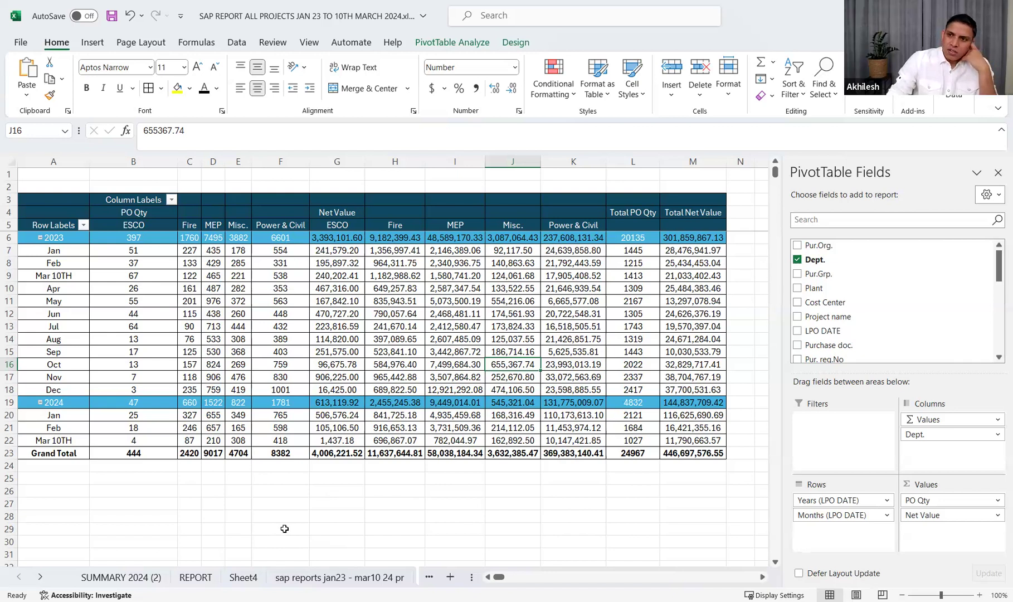
left_click(333, 580)
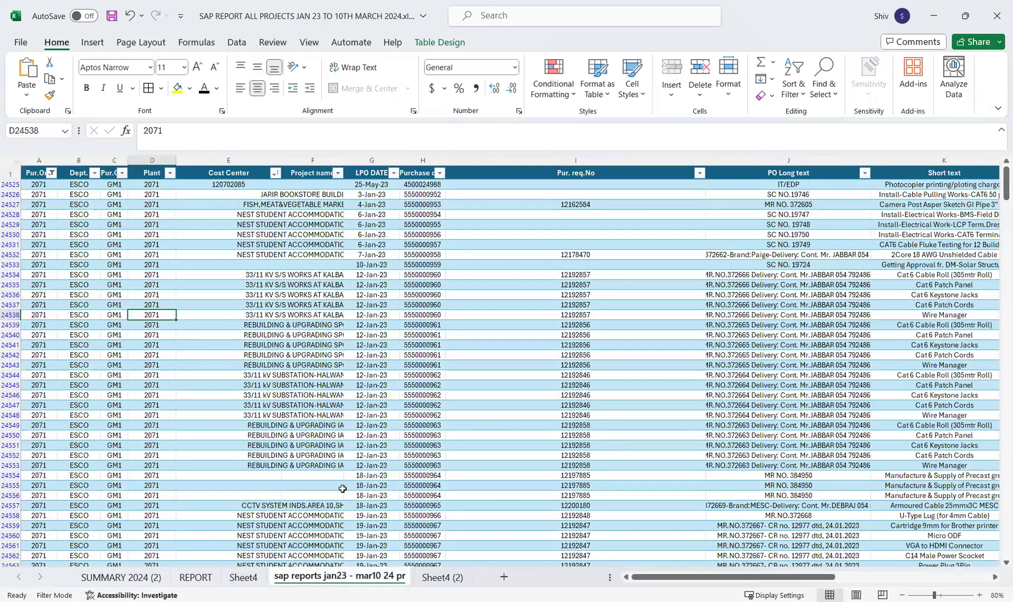
left_click(442, 577)
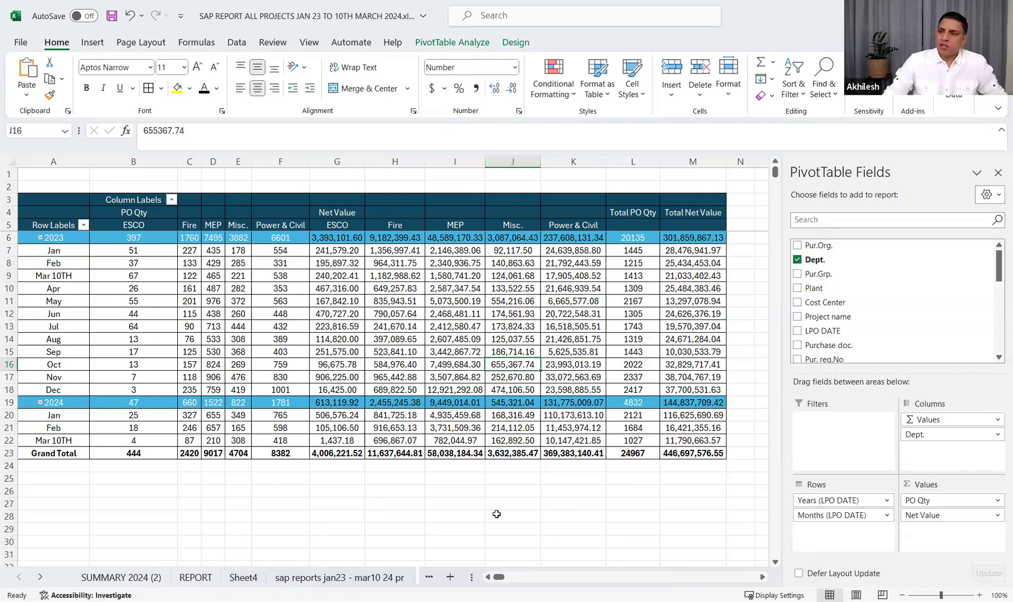
left_click(326, 352)
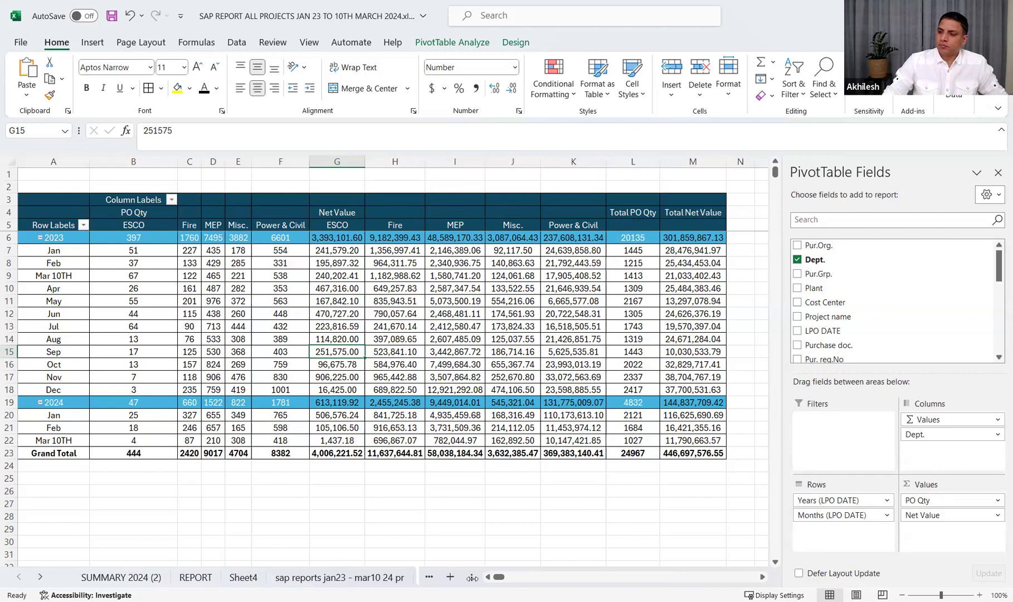
Create a copy of the Sheet4 (2) worksheet and place it at the end of the workbook
left_click_drag(467, 576, 632, 577)
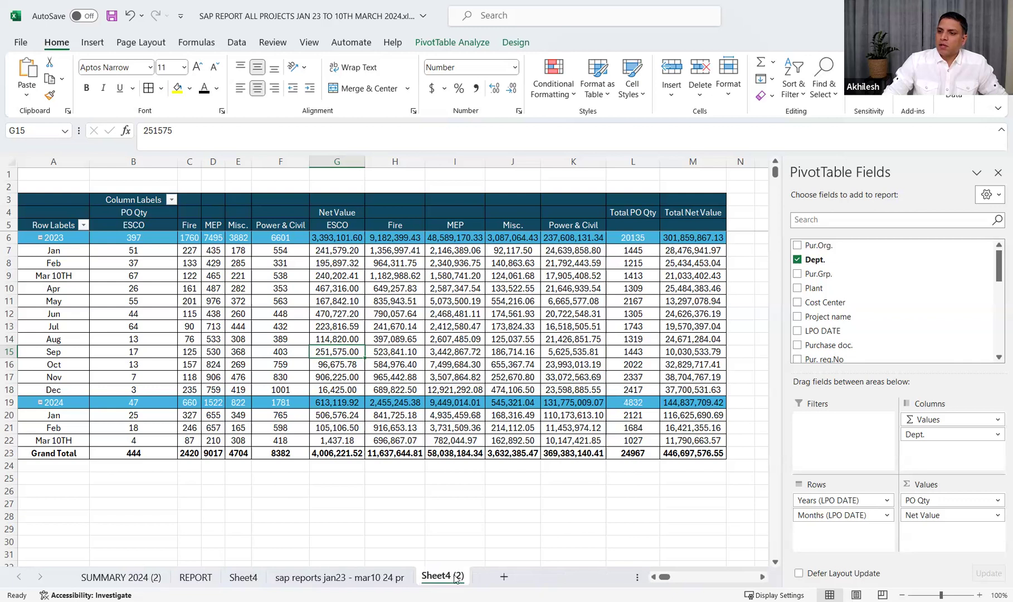
right_click(455, 578)
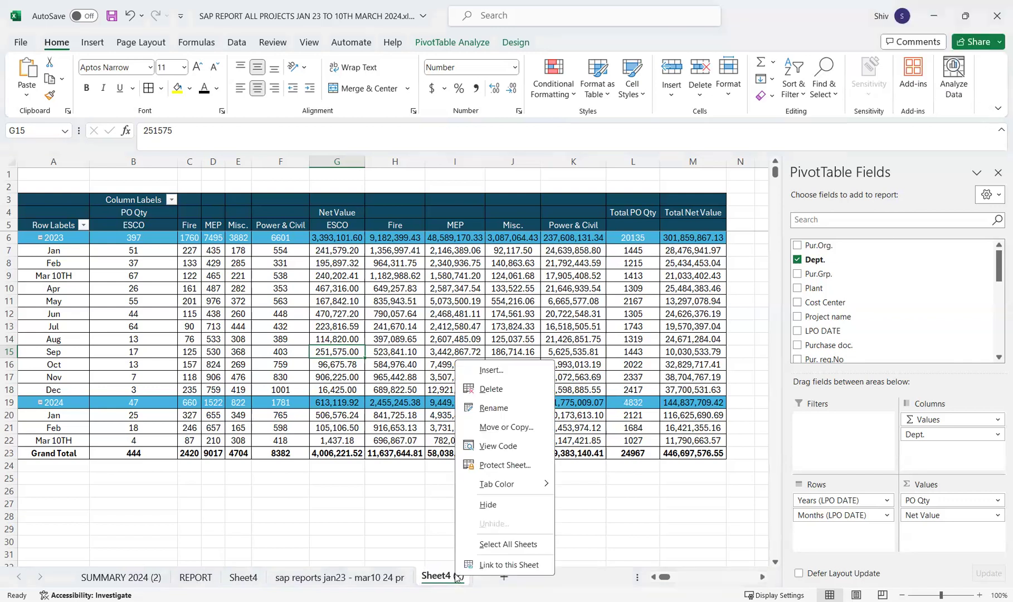
left_click(499, 428)
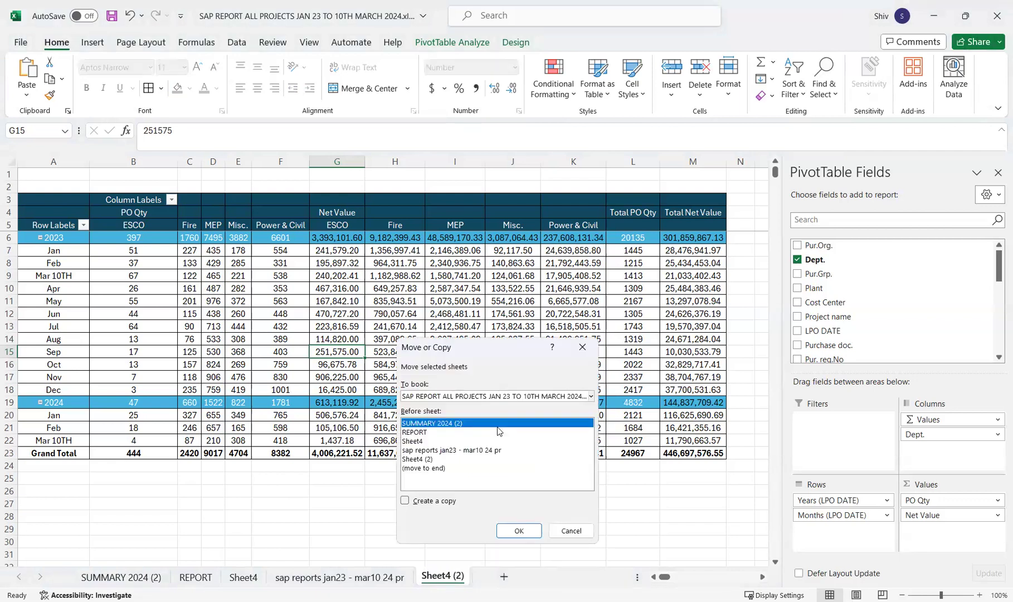
left_click(498, 432)
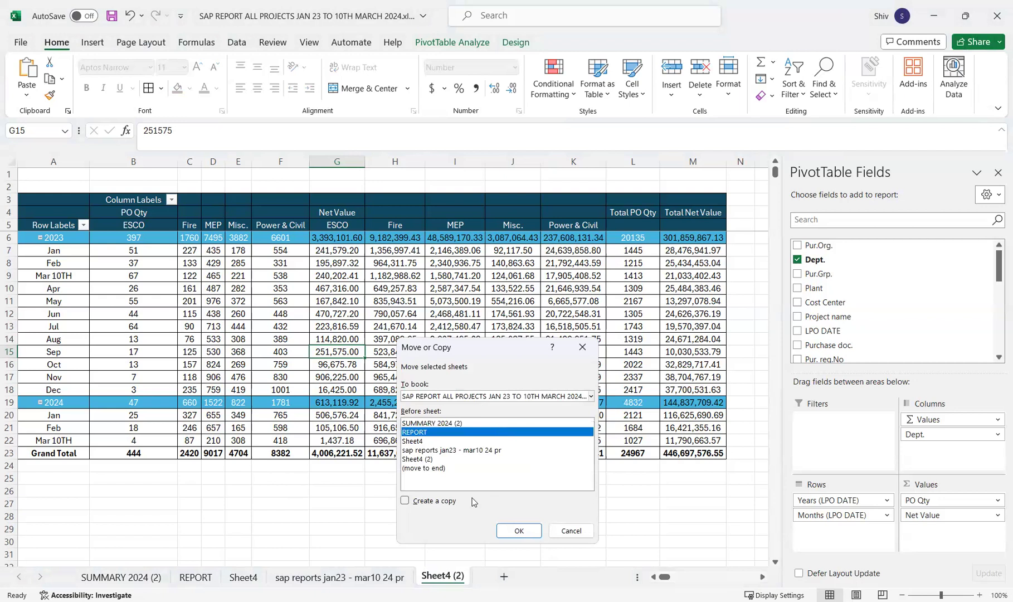
left_click(428, 501)
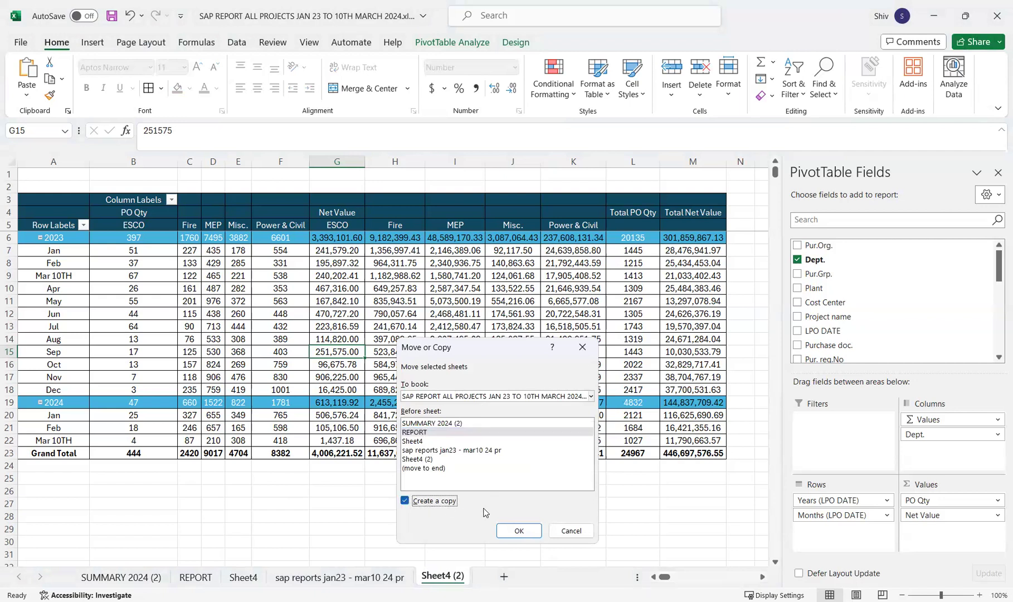
left_click(425, 469)
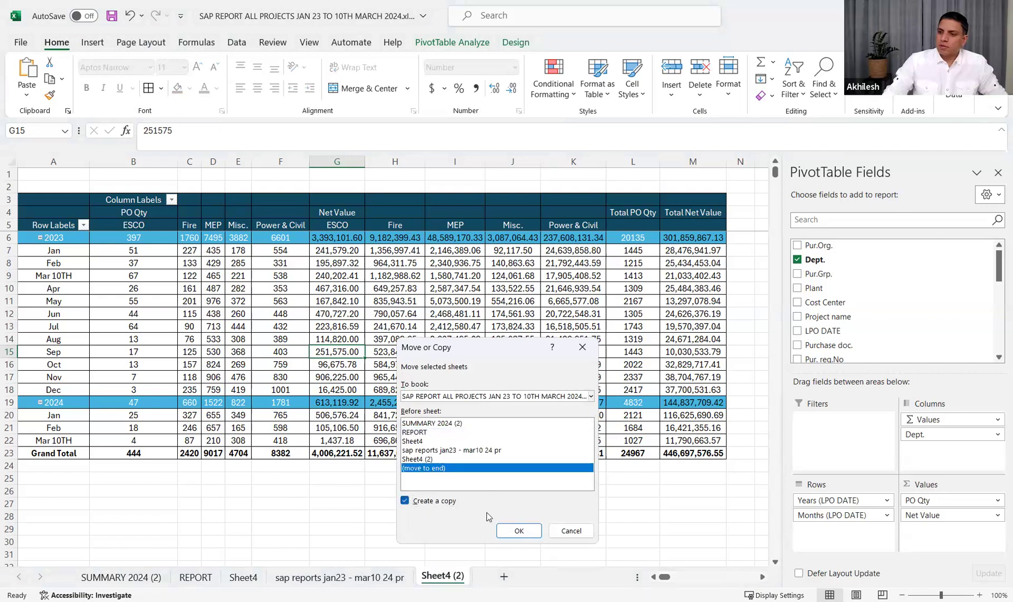
left_click(518, 530)
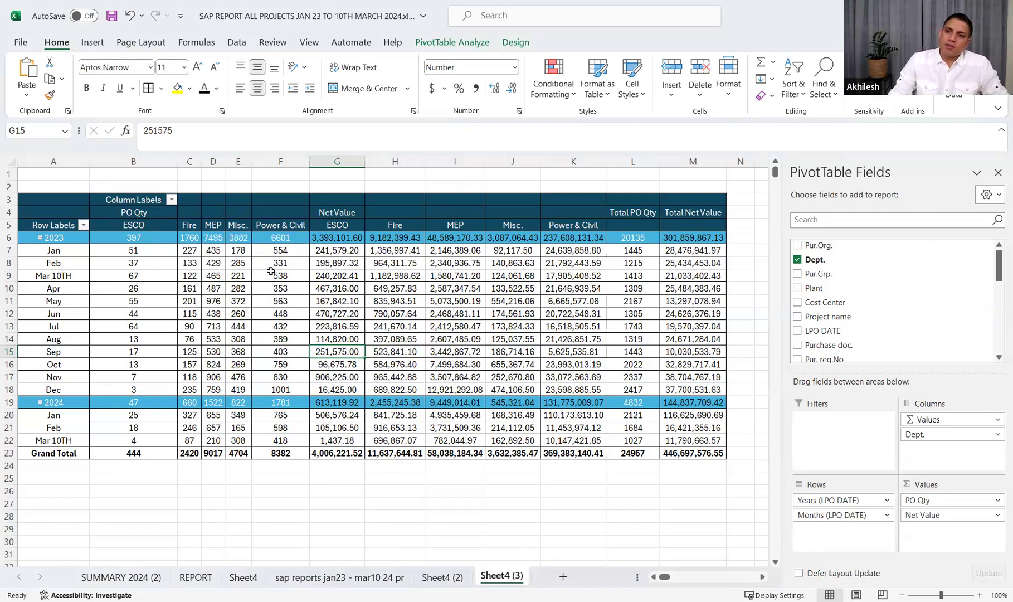
Remove the Net Value field from the values of the copied sheet's PivotTable
mouse_move(272, 250)
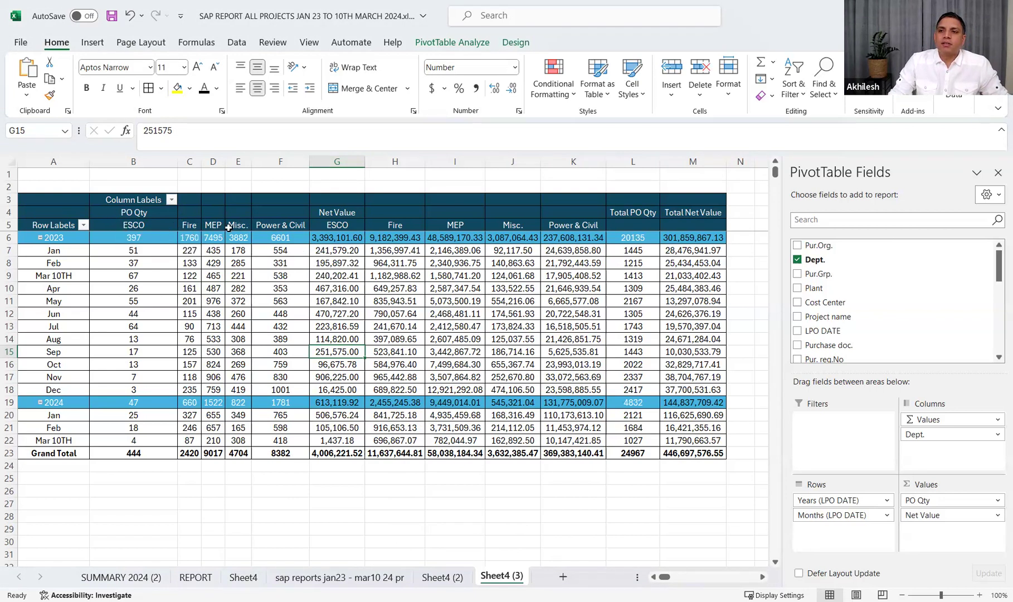
mouse_move(181, 231)
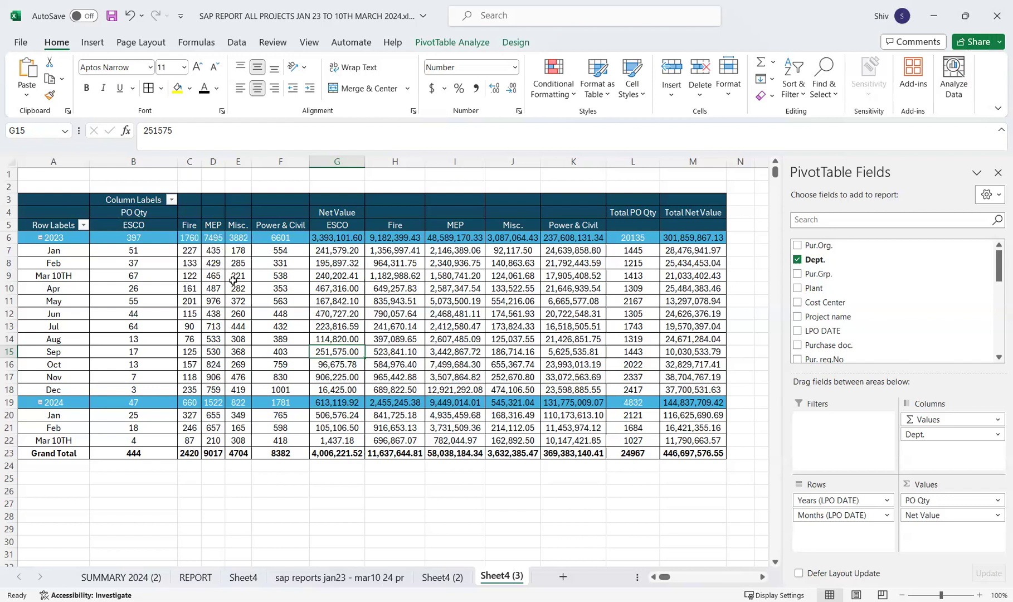
mouse_move(233, 280)
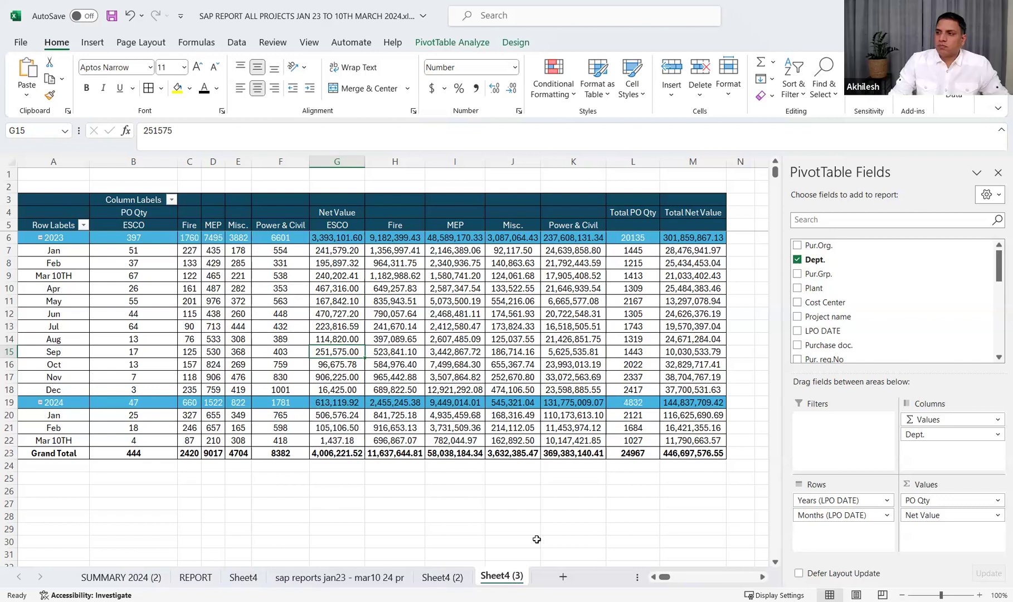
left_click(528, 488)
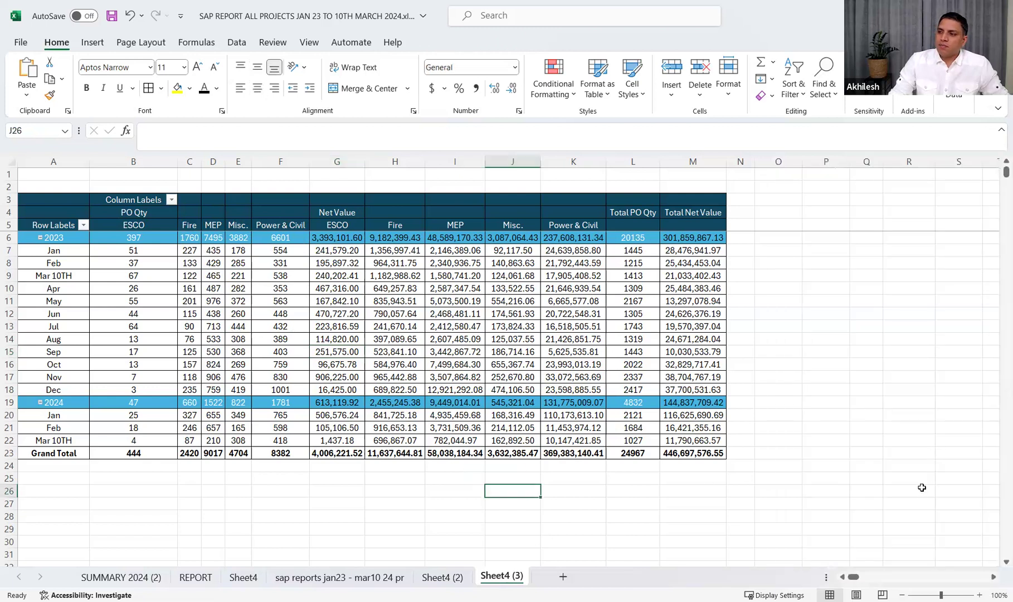
left_click(573, 402)
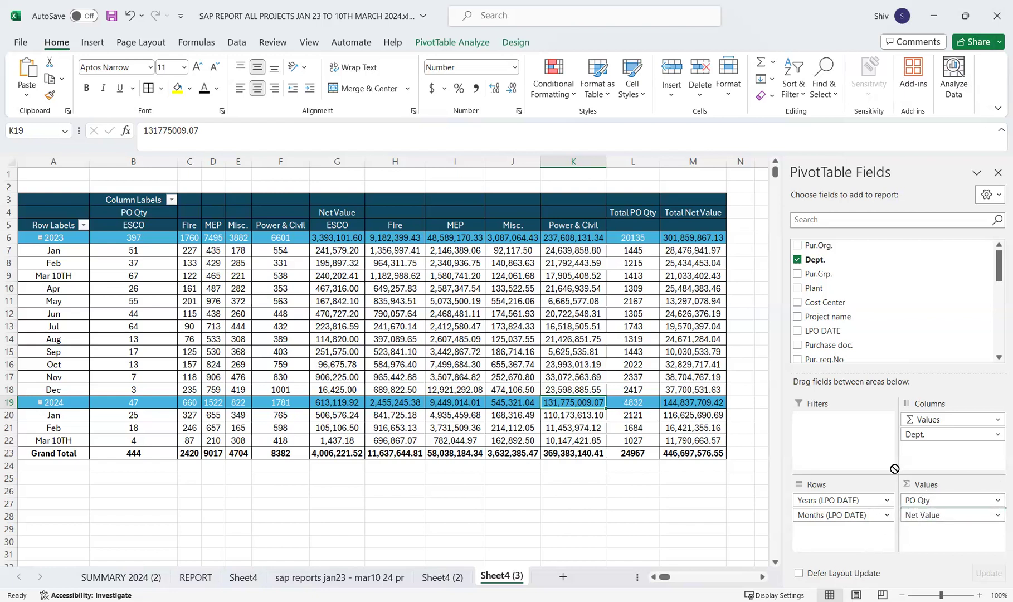
scroll(872, 340, "down", 1)
left_click_drag(922, 515, 873, 315)
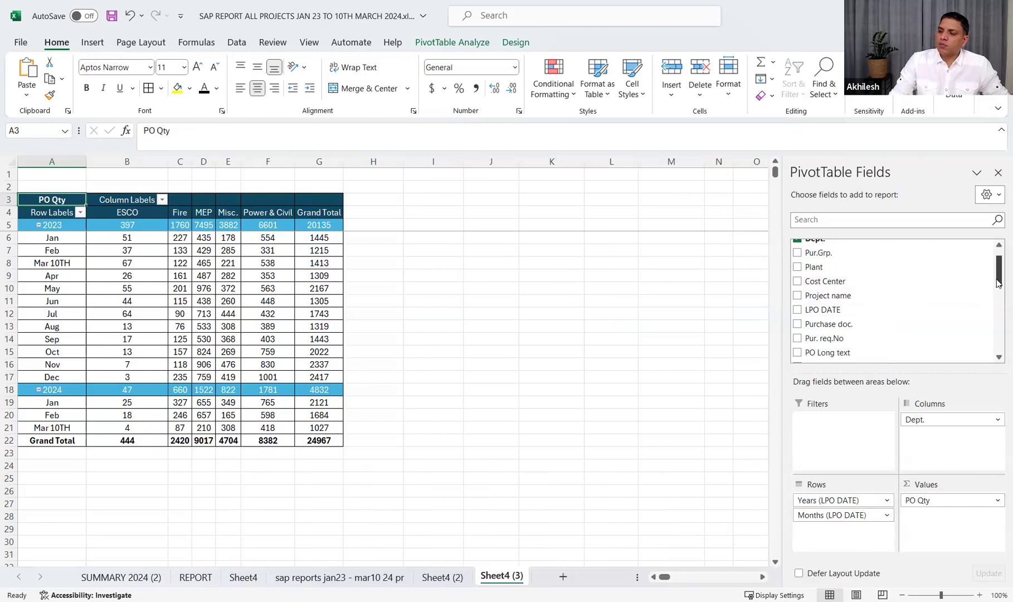
Move Years (LPO DATE) and Months (LPO DATE) to the PivotTable's columns and Dept. to its rows
left_click_drag(843, 500, 933, 440)
left_click_drag(851, 503, 948, 452)
left_click_drag(920, 419, 861, 504)
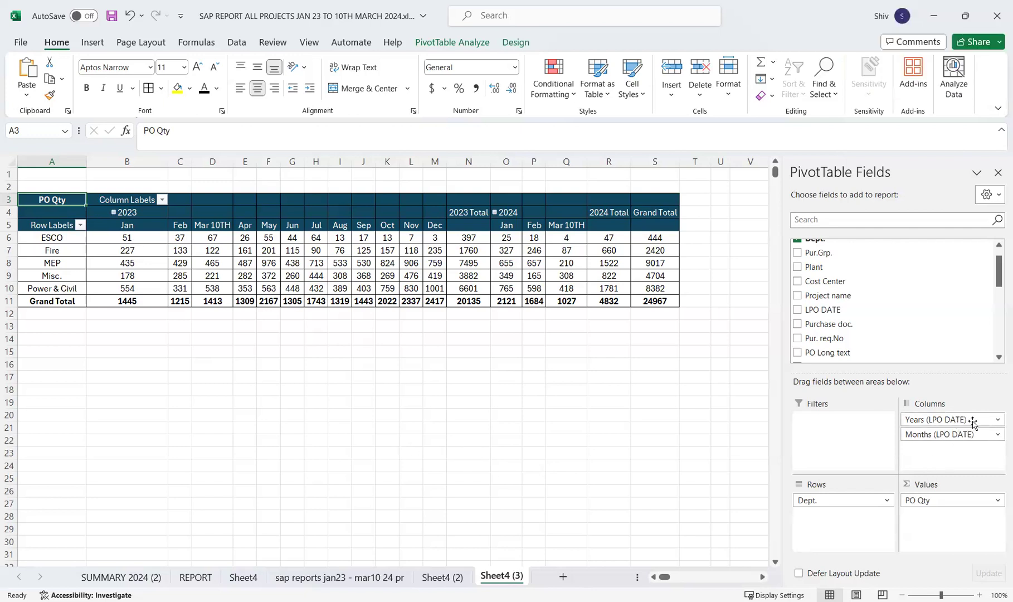
Check which summary function the PO Qty values in the PivotTable use
left_click(435, 238)
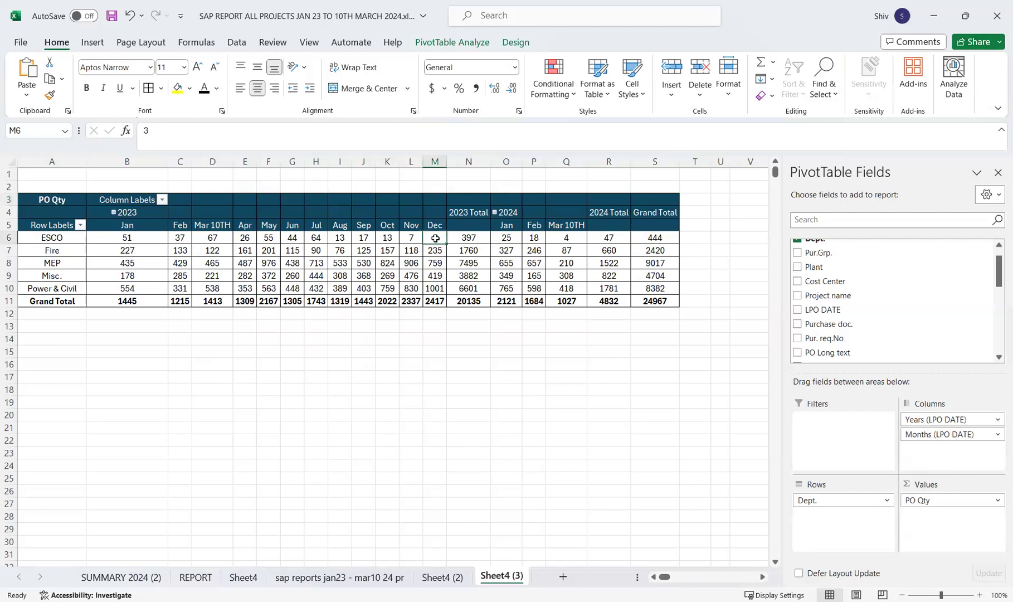
left_click(655, 240)
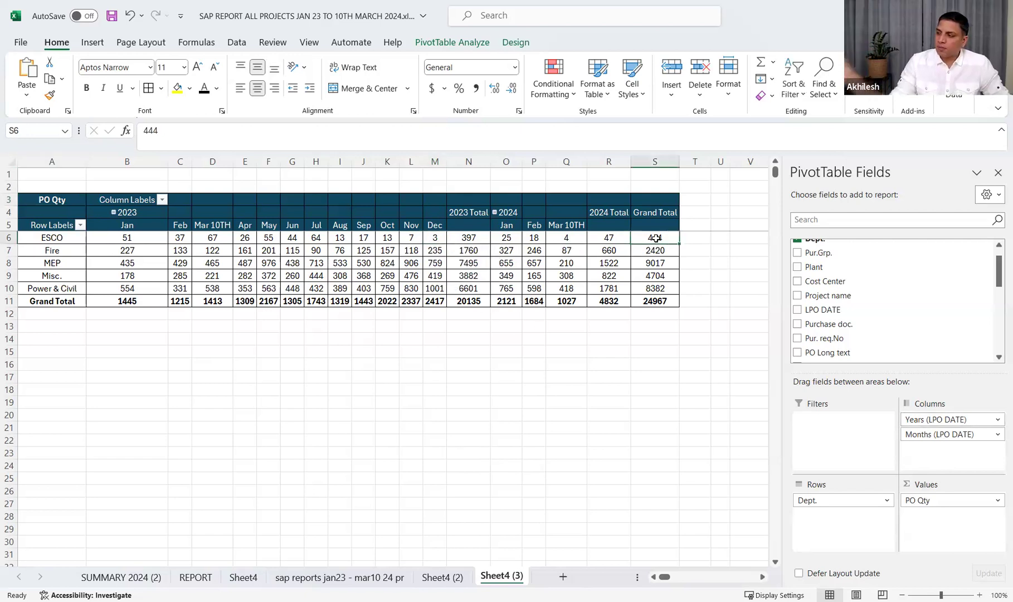
right_click(656, 240)
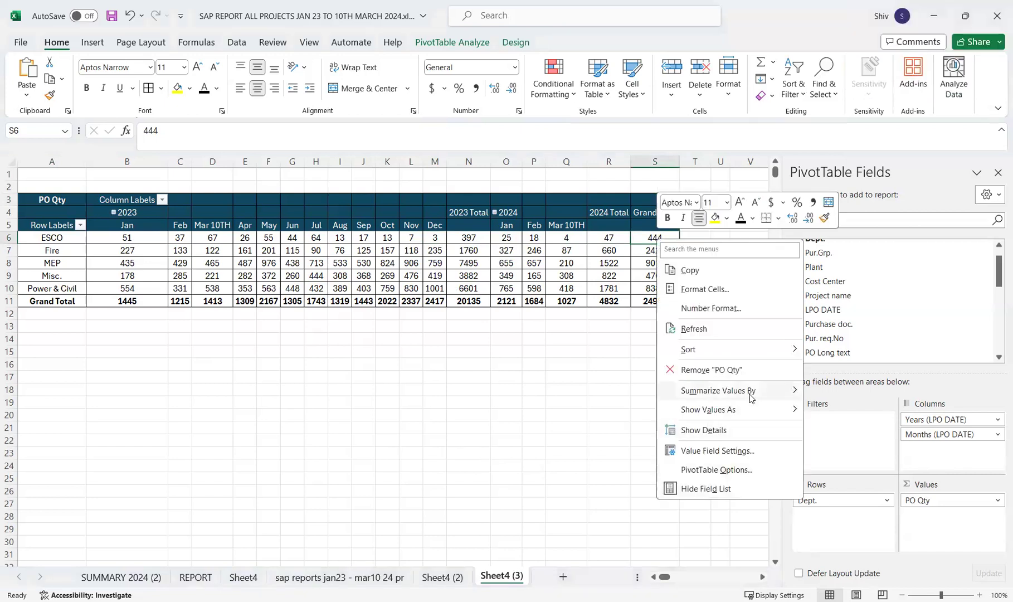
mouse_move(750, 395)
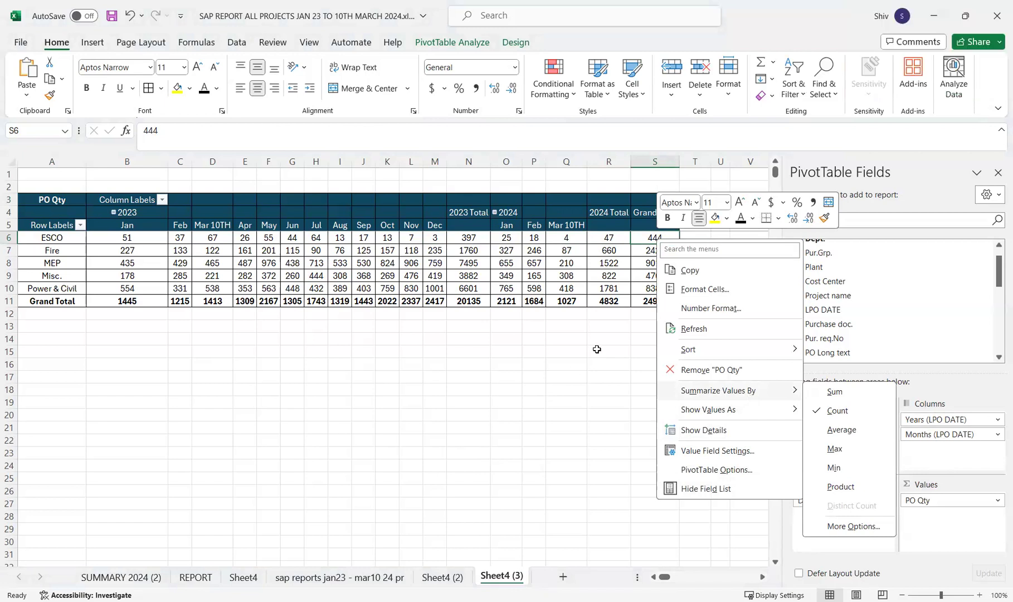
left_click(645, 251)
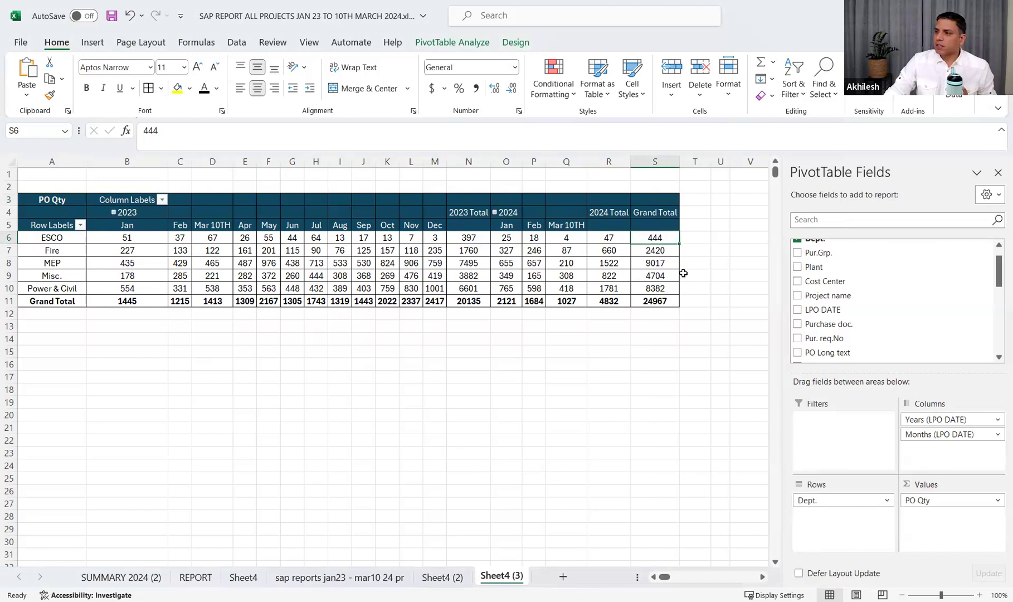
Sort the departments by their Grand Total PO Qty from largest to smallest
left_click(656, 250)
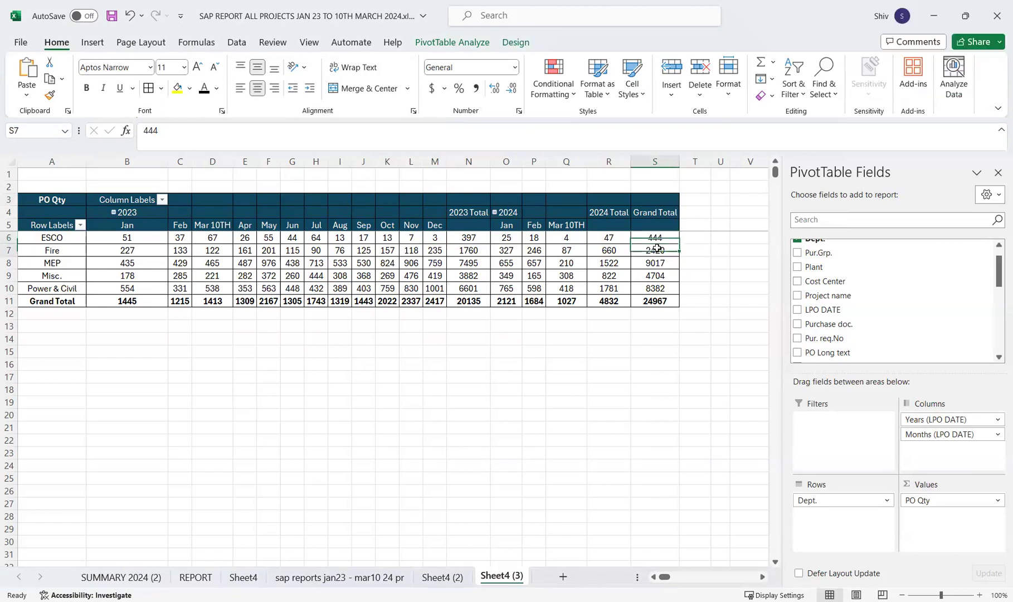
right_click(656, 251)
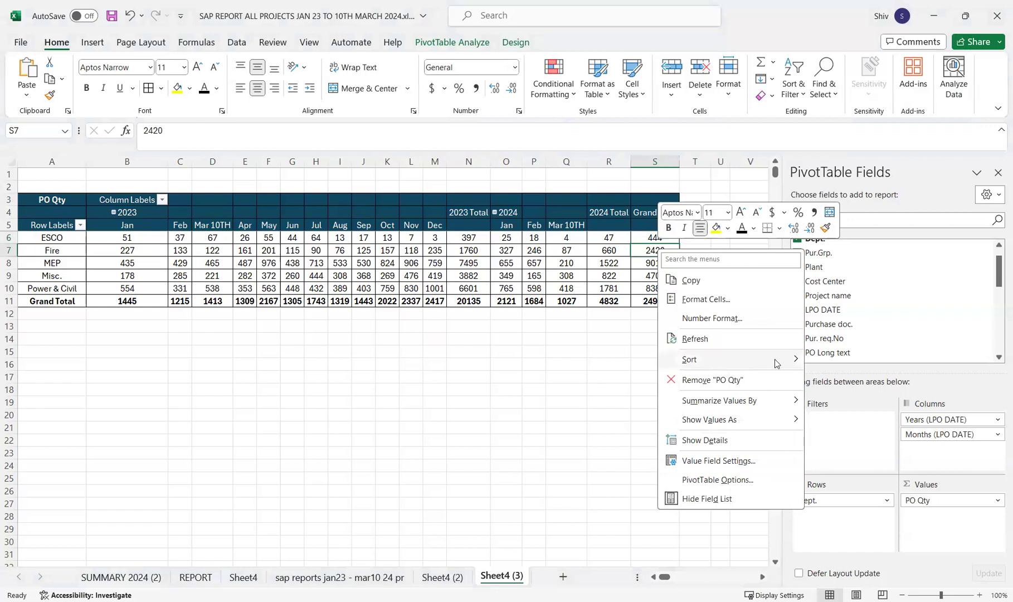
mouse_move(785, 364)
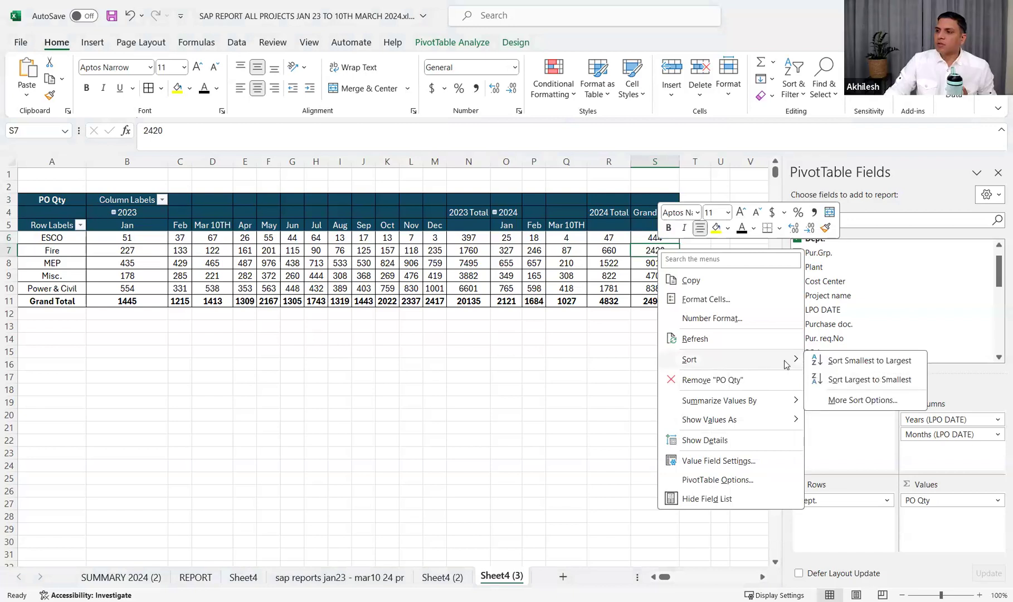
left_click(867, 380)
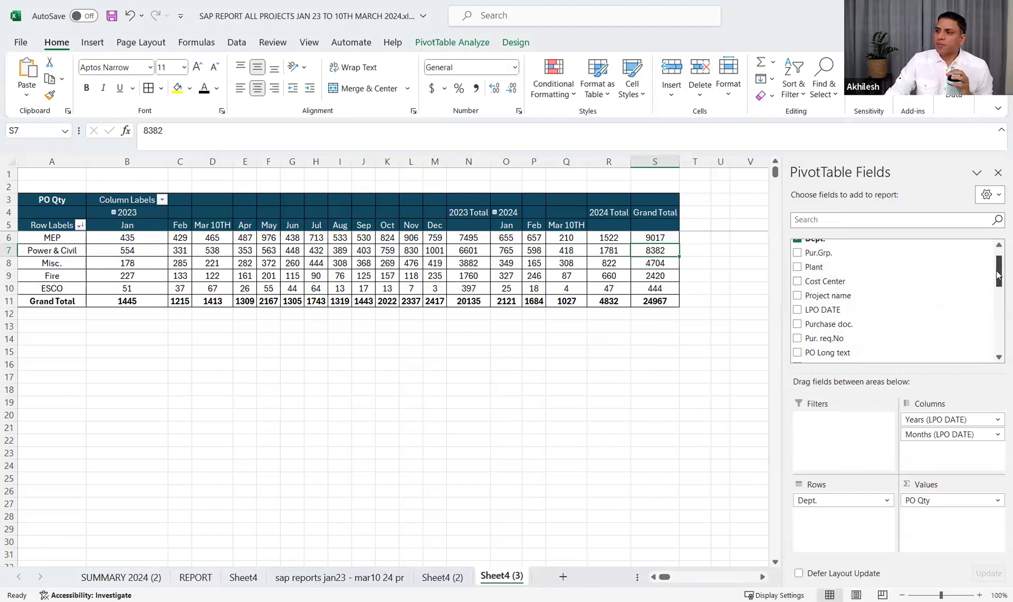
Add the Net value field to the PivotTable's values and move the Values item from columns to rows below Dept
left_click_drag(998, 274, 997, 270)
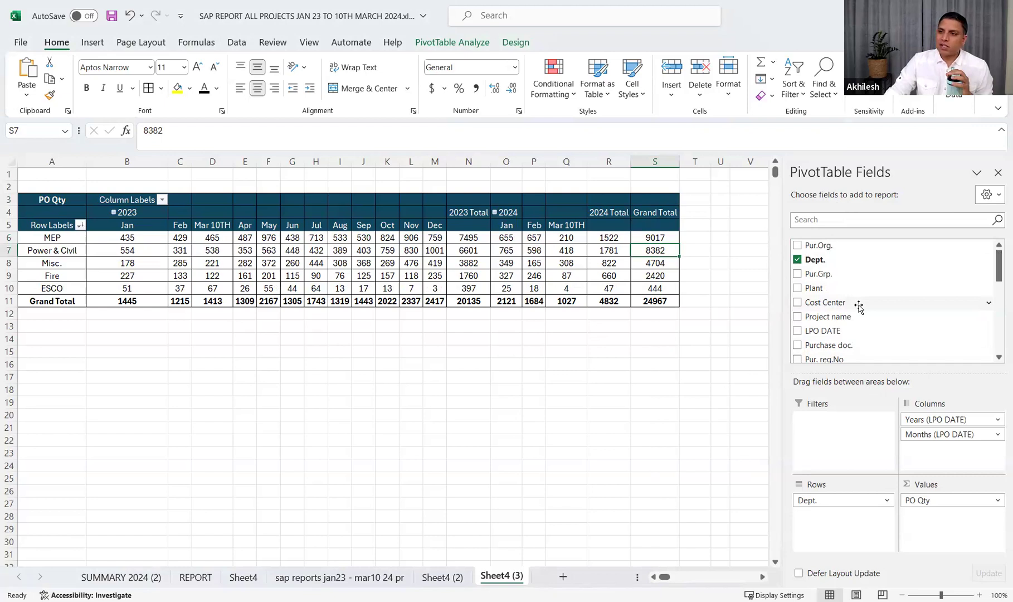
left_click(998, 359)
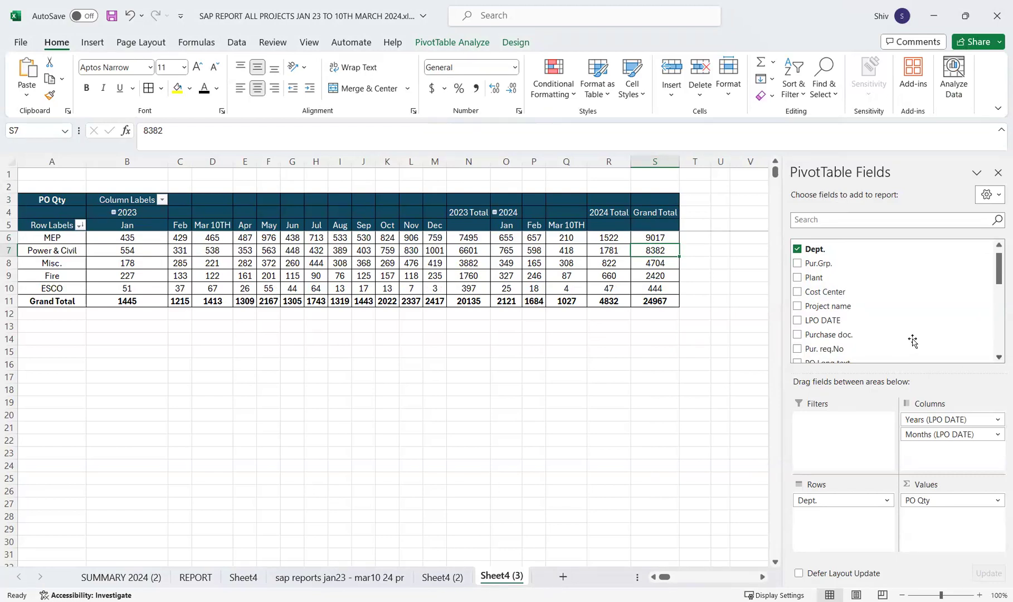
scroll(914, 334, "down", 1)
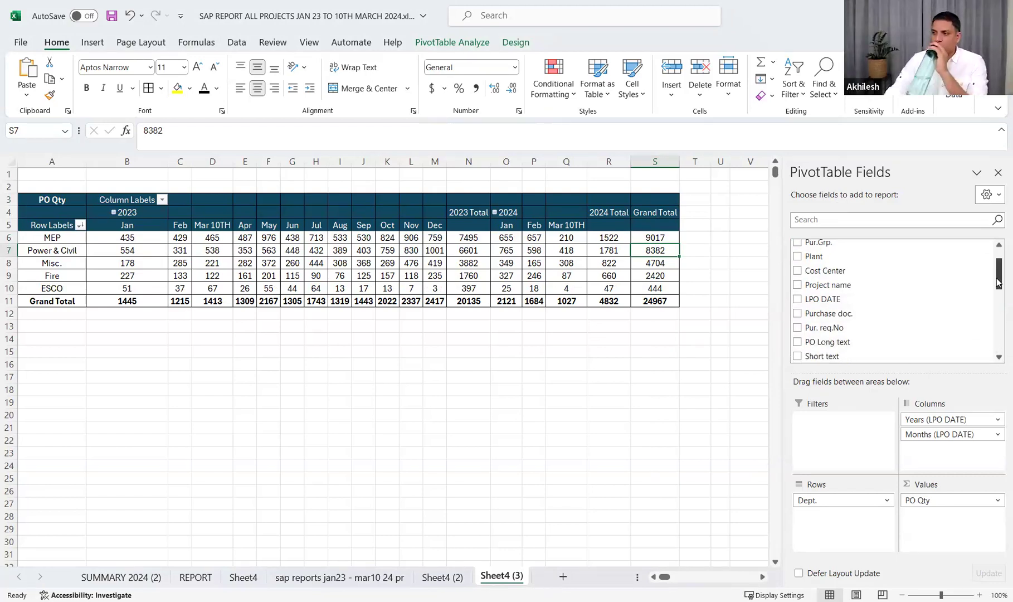
scroll(998, 297, "down", 3)
left_click_drag(998, 297, 984, 323)
left_click(799, 311)
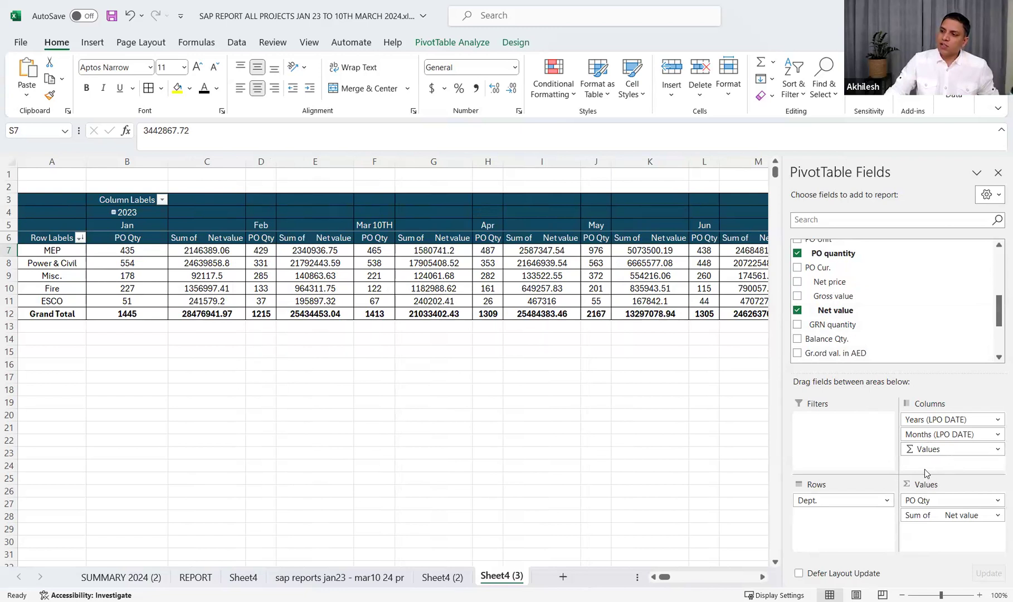
left_click_drag(938, 450, 868, 510)
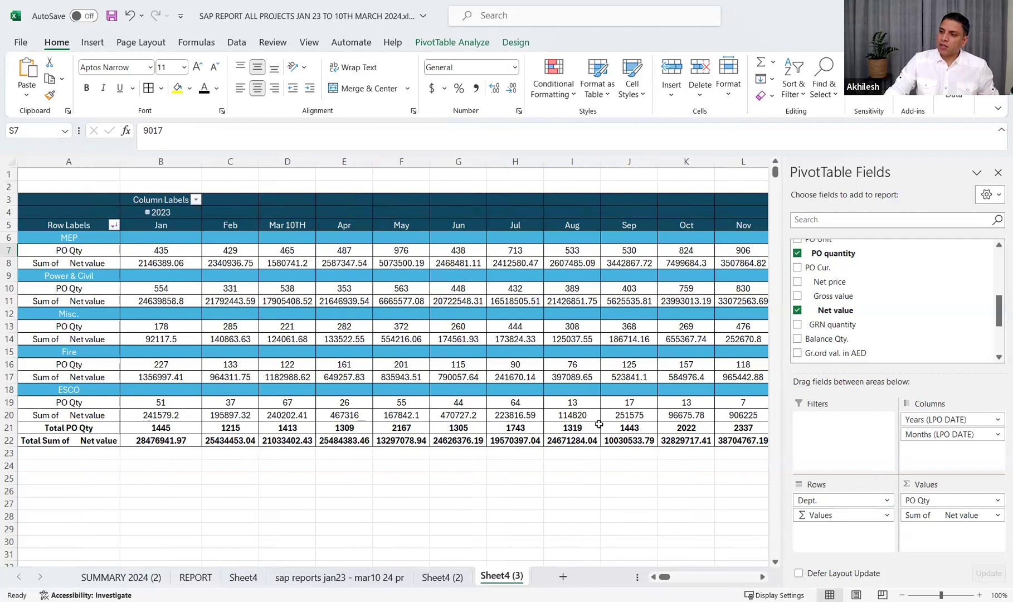
Place Values above Dept. in the PivotTable's rows and apply the custom number format #,##0 to the Net value figures
key("Tab")
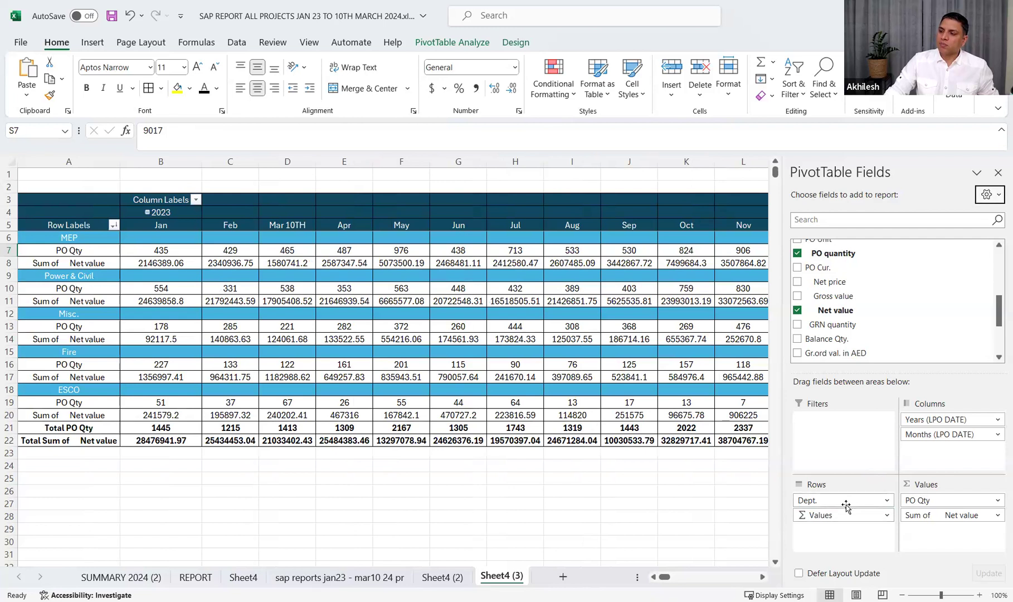
left_click_drag(846, 505, 846, 522)
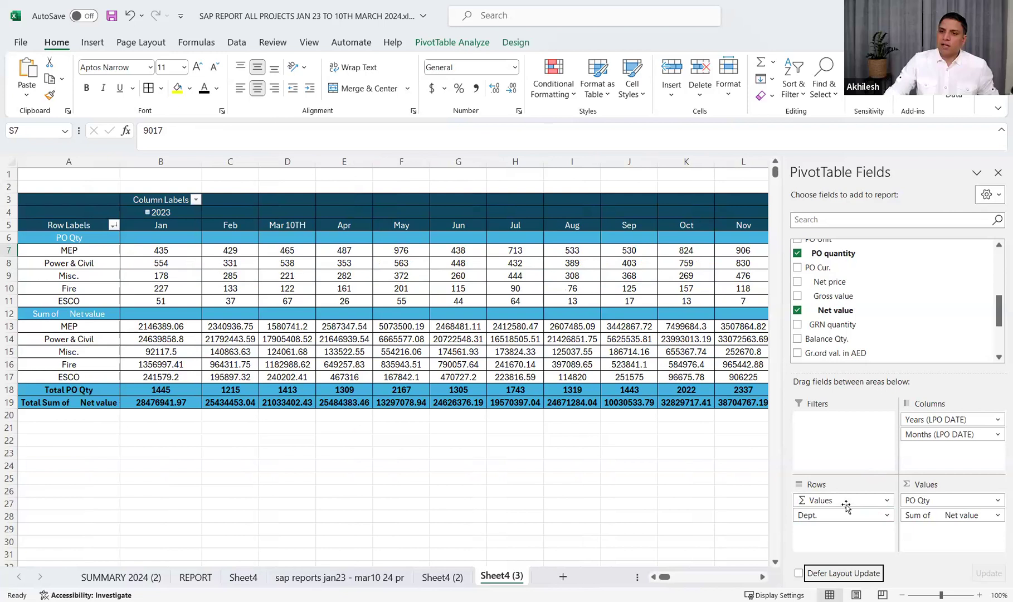
left_click(176, 326)
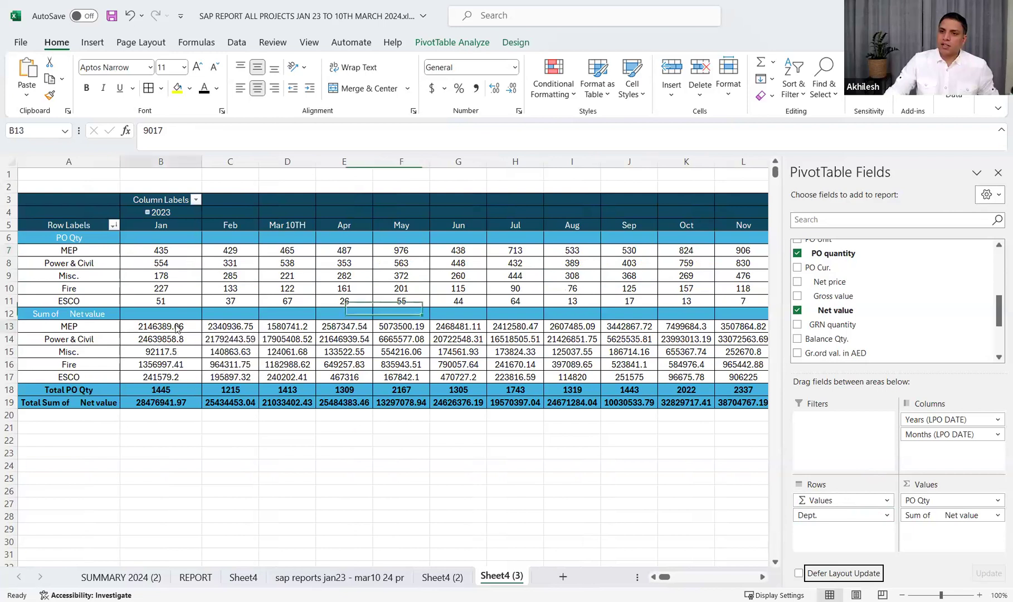
right_click(176, 327)
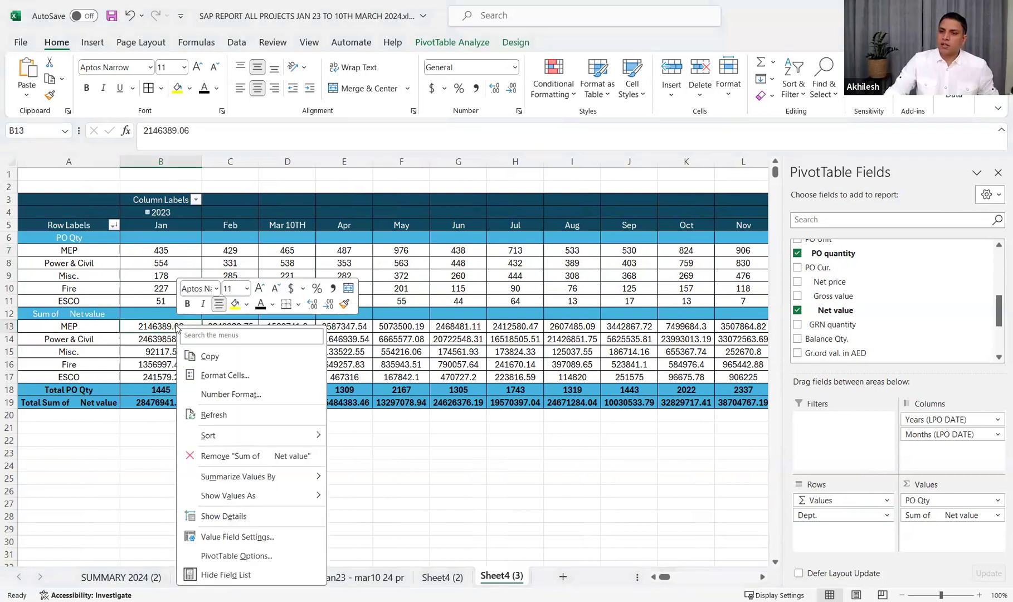
left_click(228, 396)
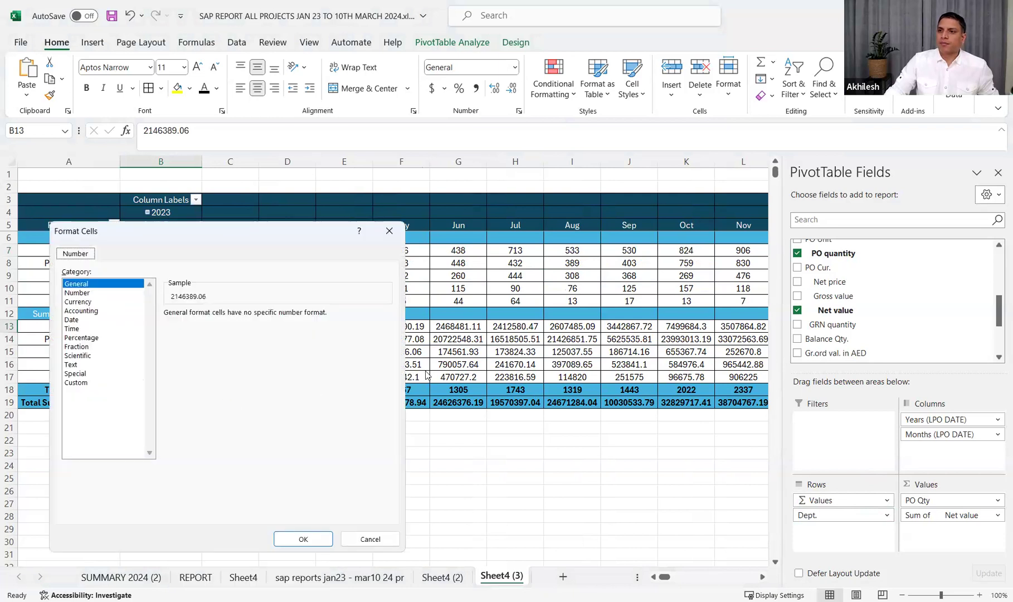
left_click(82, 383)
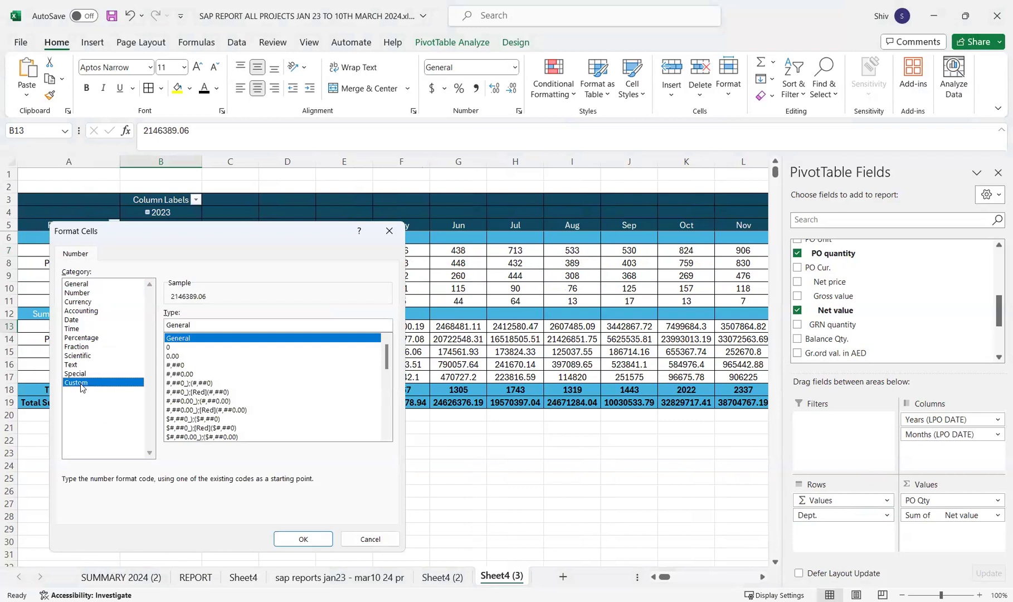
left_click(183, 365)
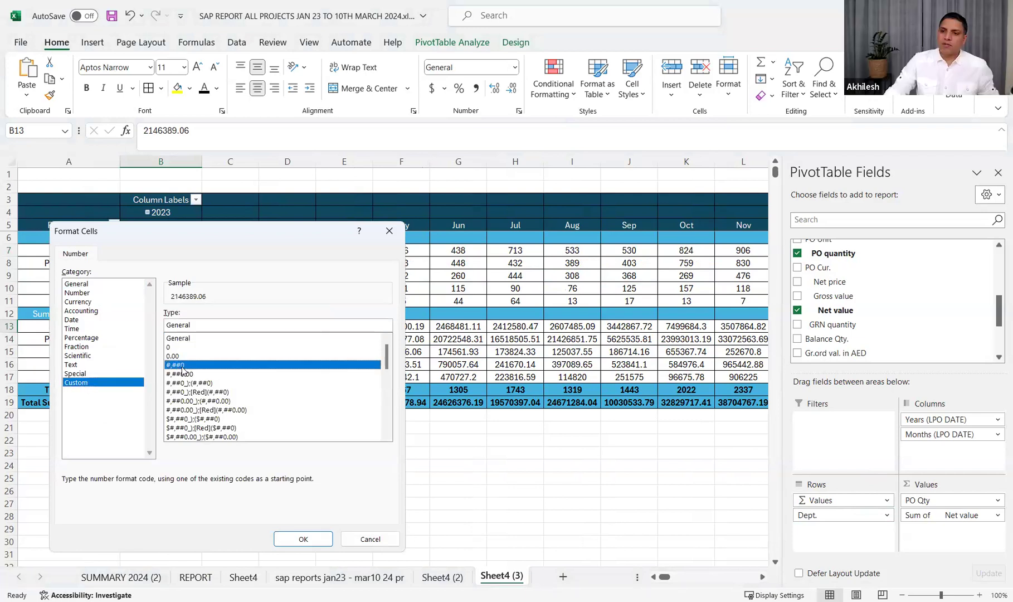
left_click(297, 537)
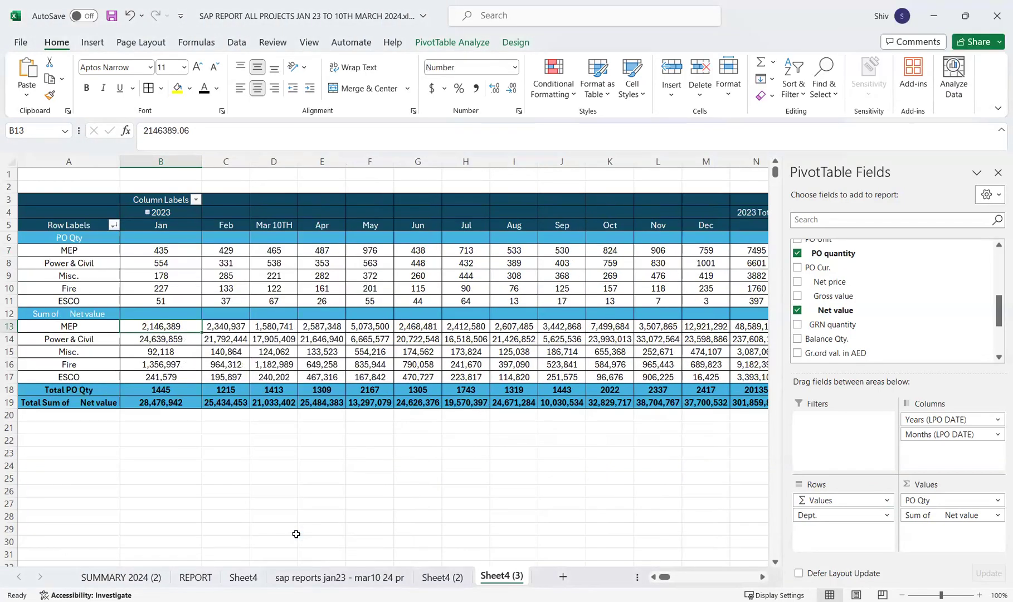
Sort the departments by their Grand Total of Net value from largest to smallest
left_click(321, 479)
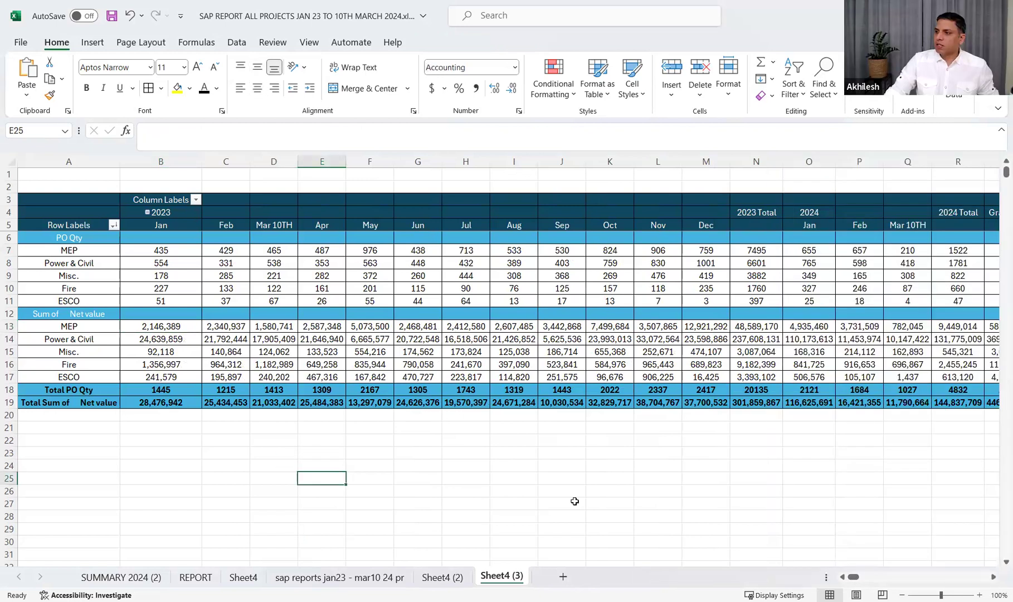
left_click(995, 579)
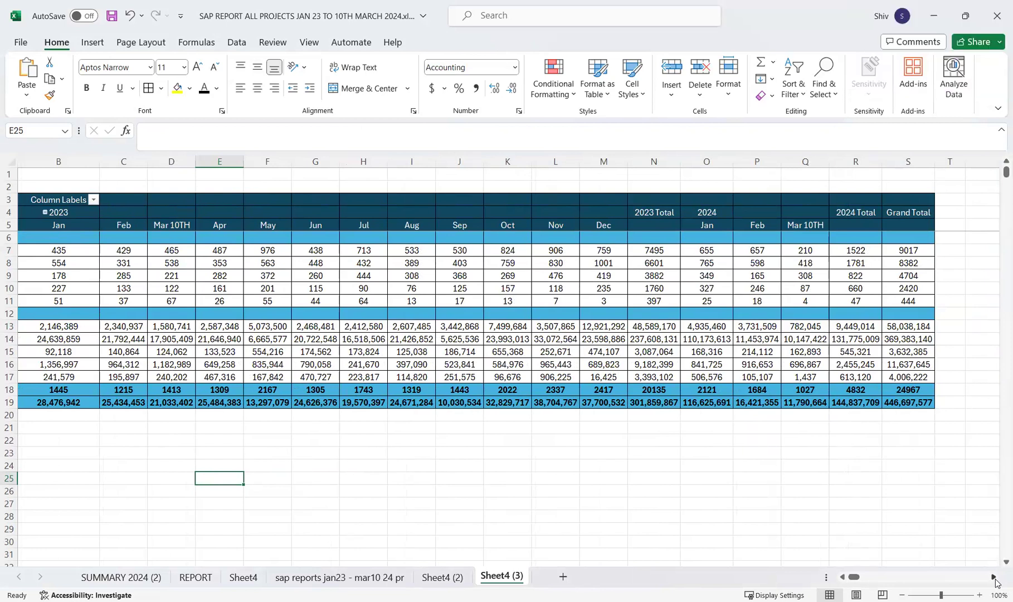
right_click(909, 327)
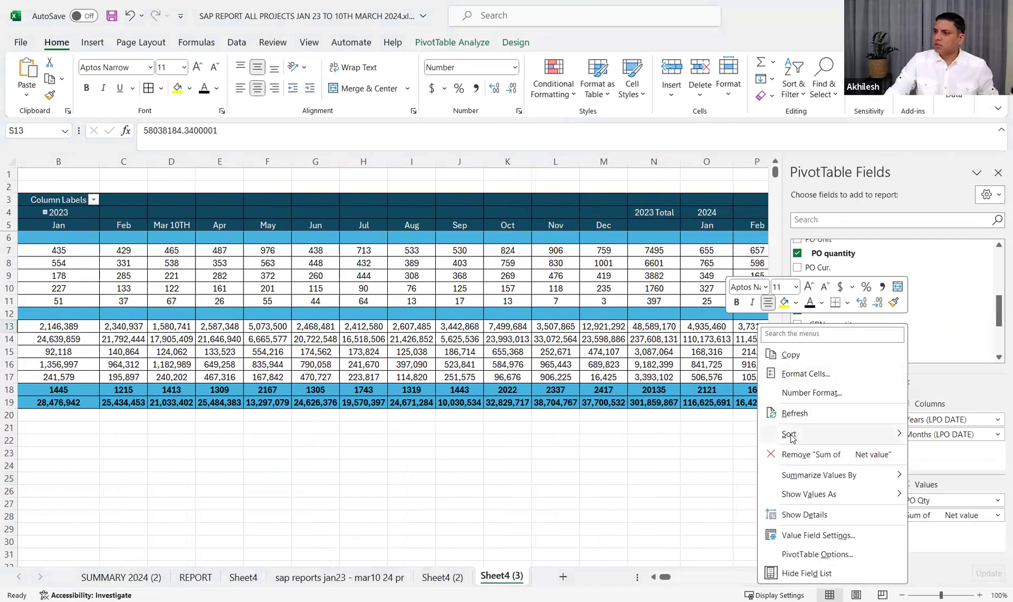
mouse_move(792, 437)
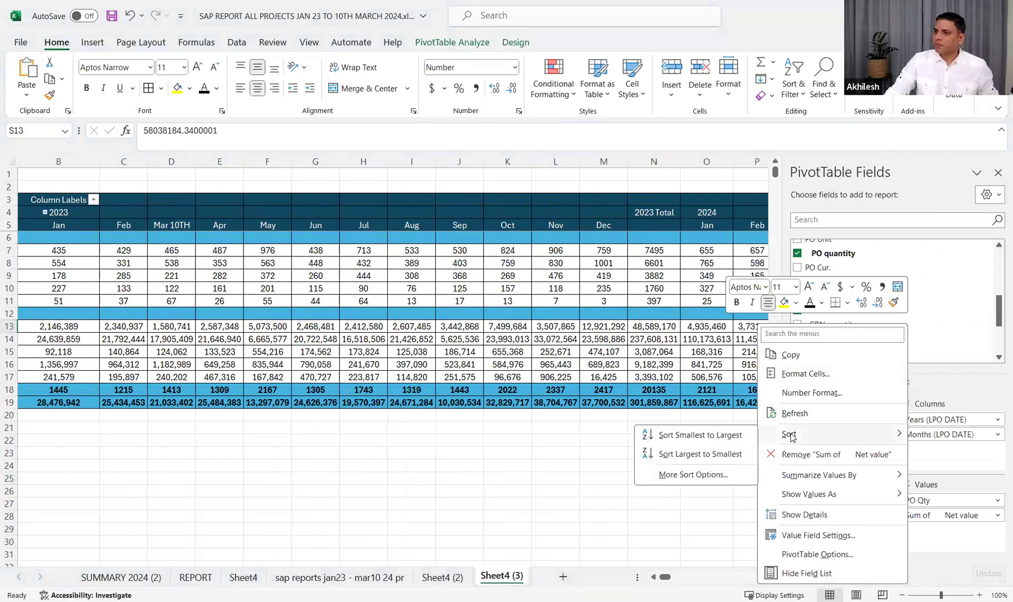
left_click(684, 453)
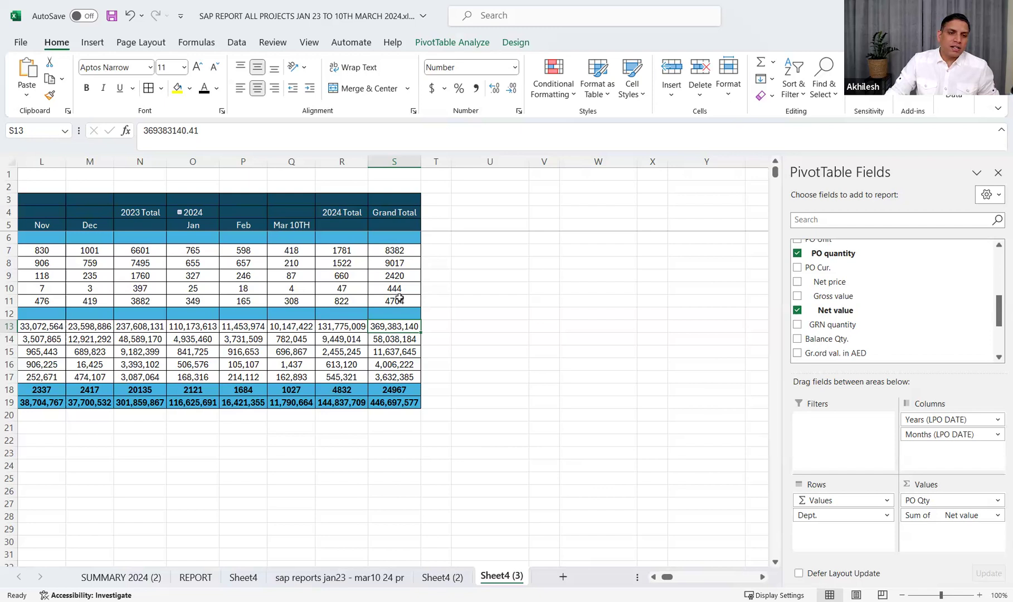
mouse_move(400, 298)
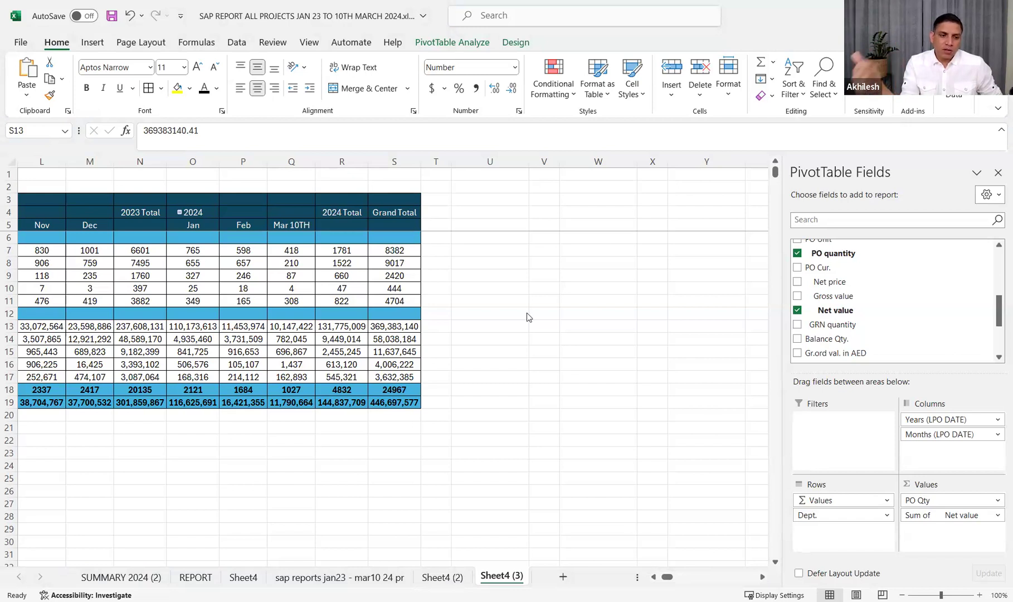
left_click(494, 487)
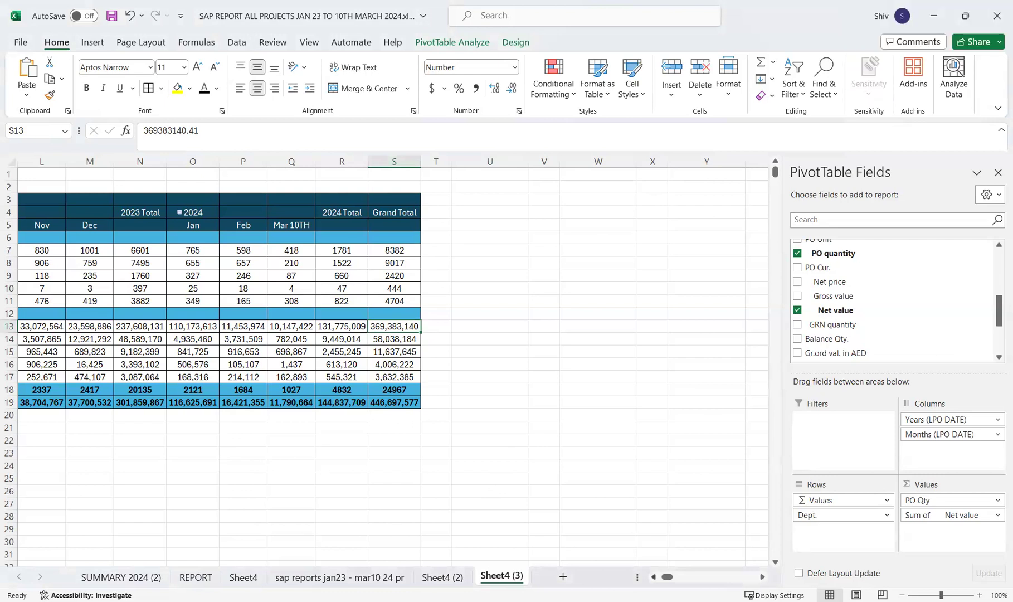
scroll(391, 307, "left", 6)
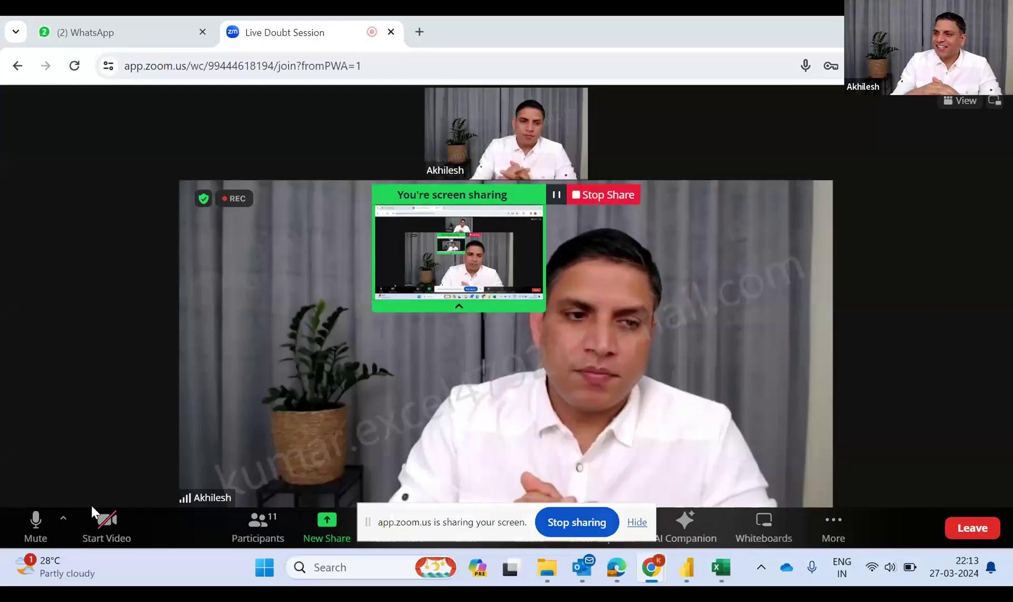
left_click(36, 521)
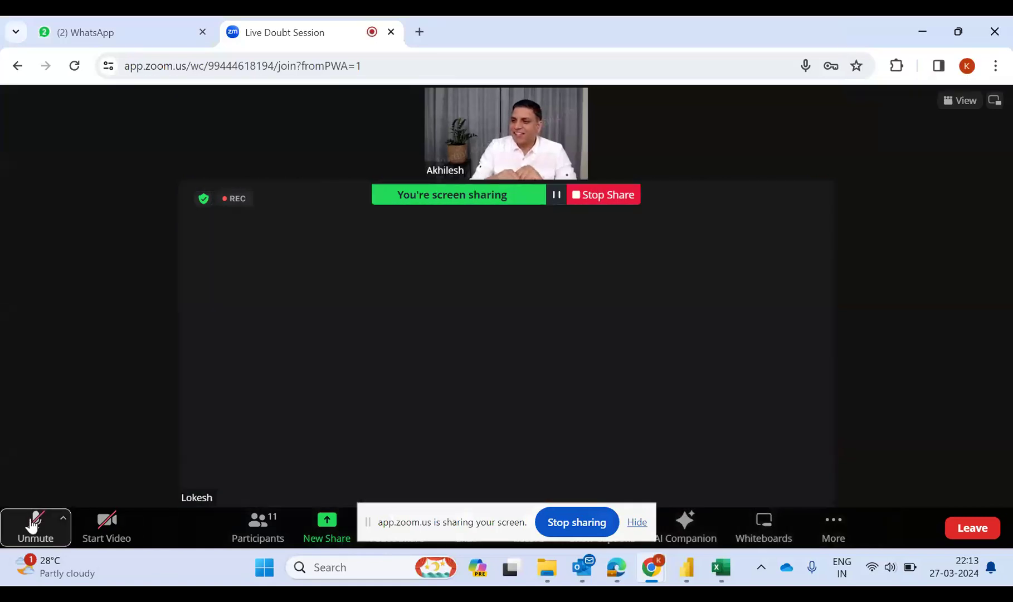
left_click(32, 524)
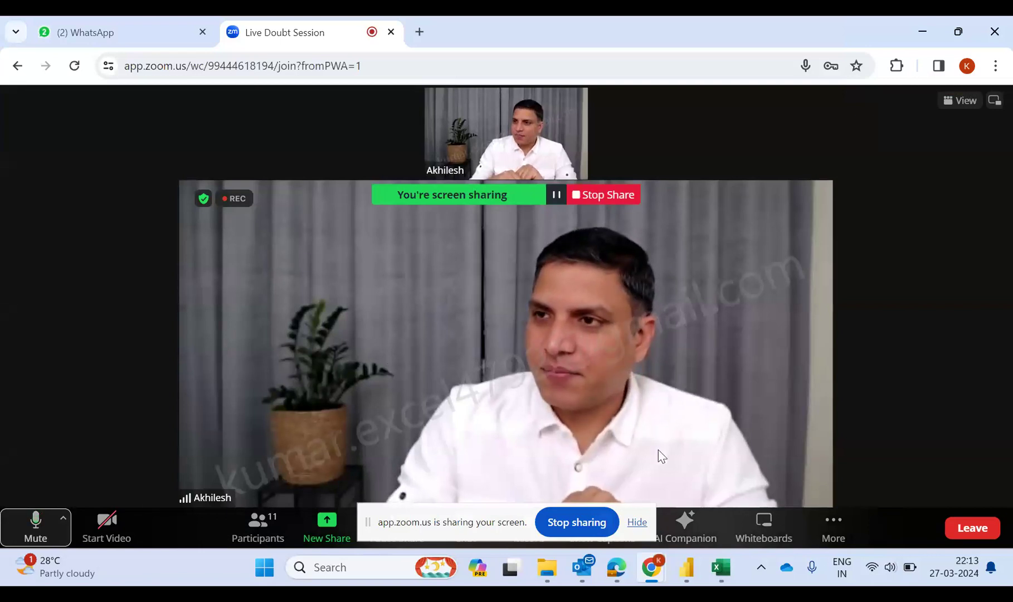
Switch to the Pw_Project report in Power BI and examine the Time_category formula, the Call Center Data table and report Page 2
mouse_move(720, 566)
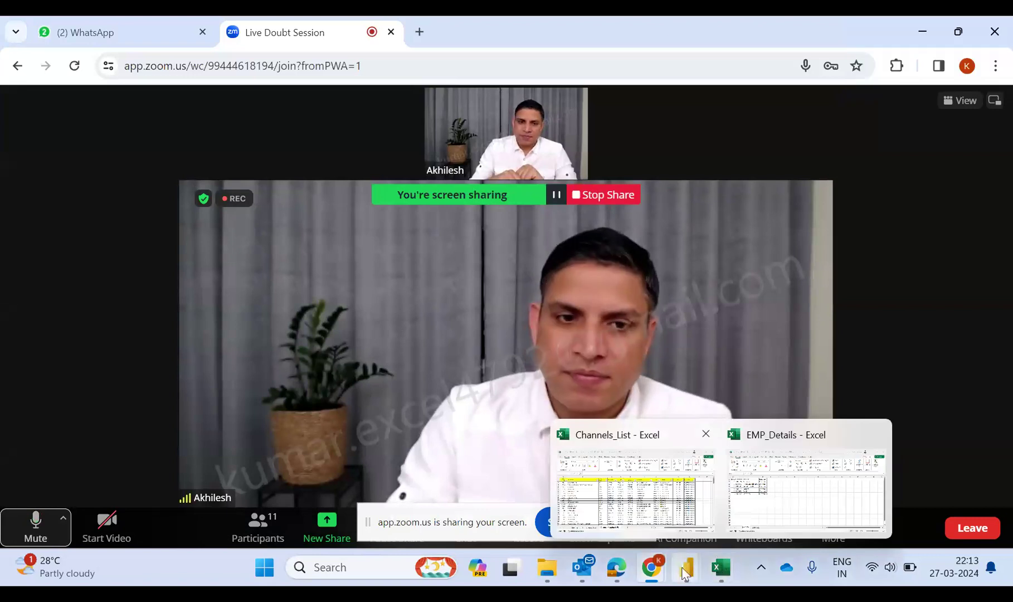
mouse_move(684, 568)
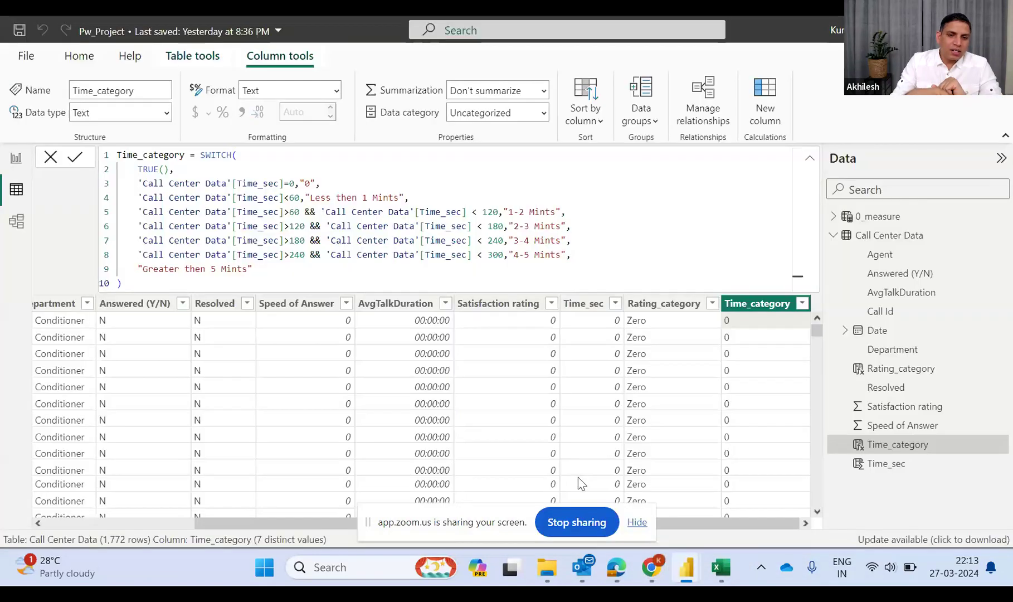
left_click(579, 504)
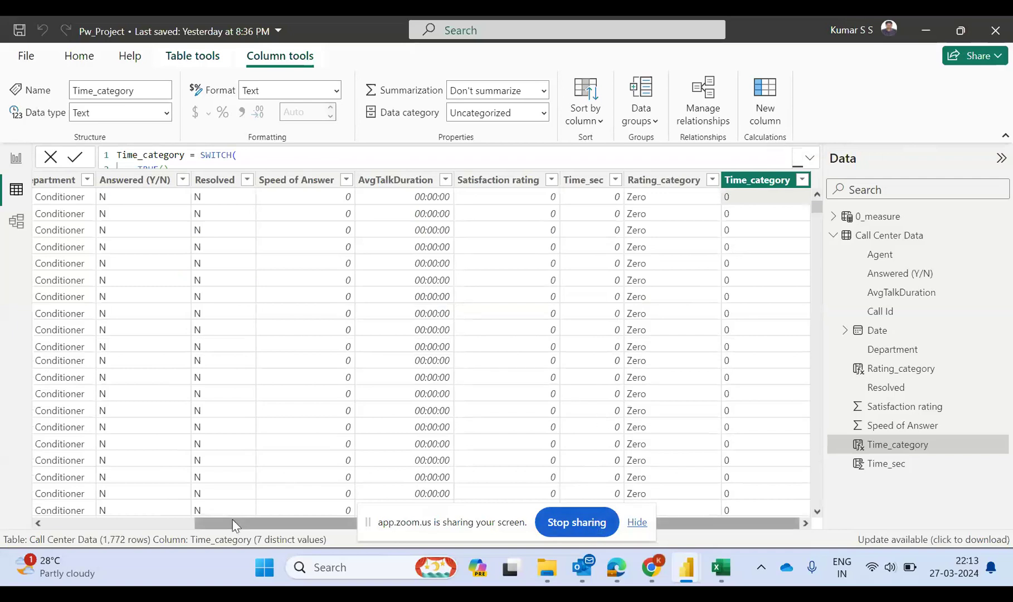
left_click_drag(234, 524, 209, 525)
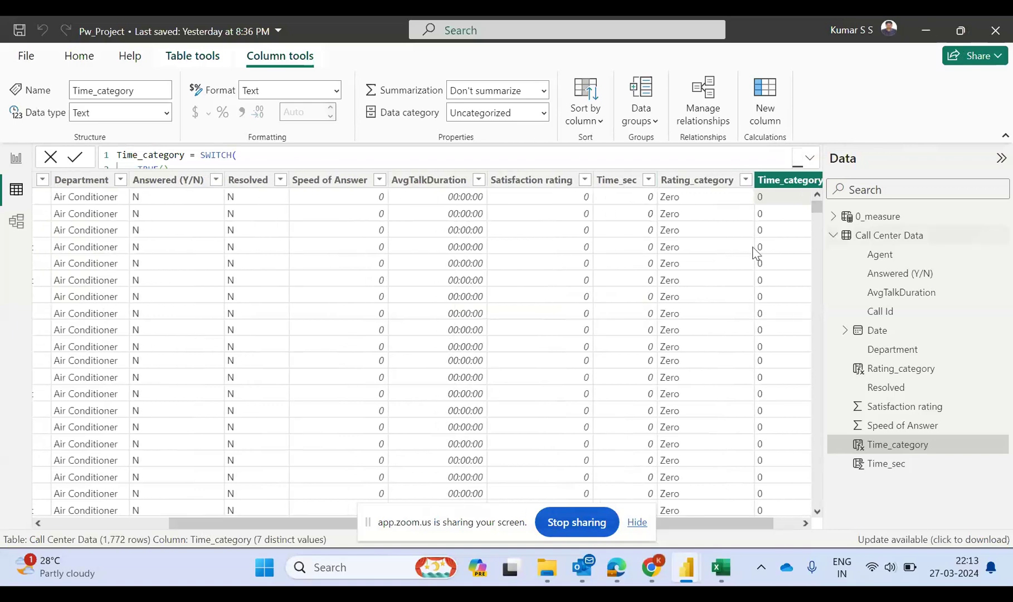
left_click(16, 158)
left_click(16, 189)
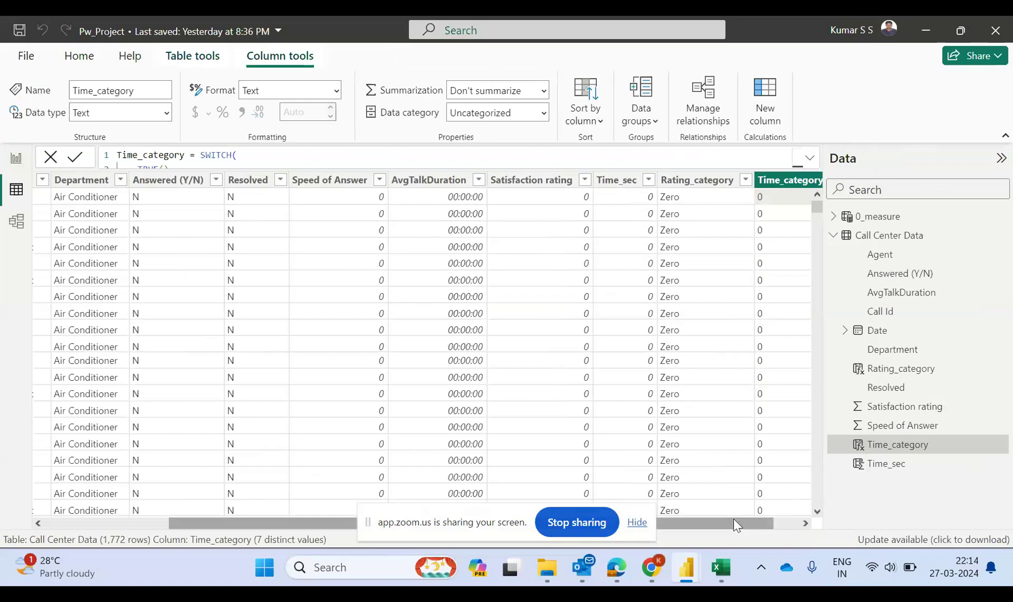
left_click(637, 522)
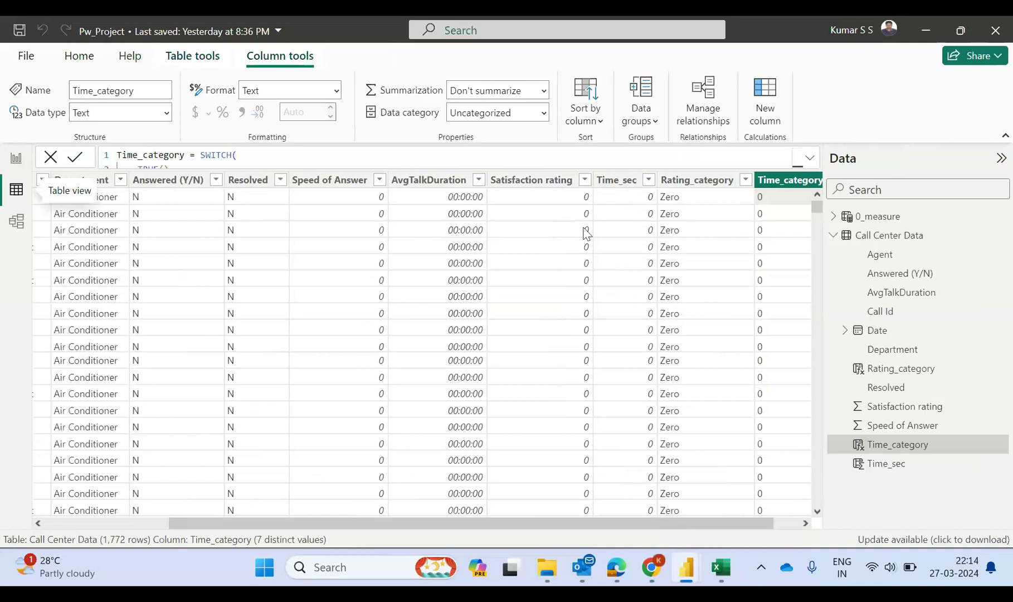
left_click(16, 158)
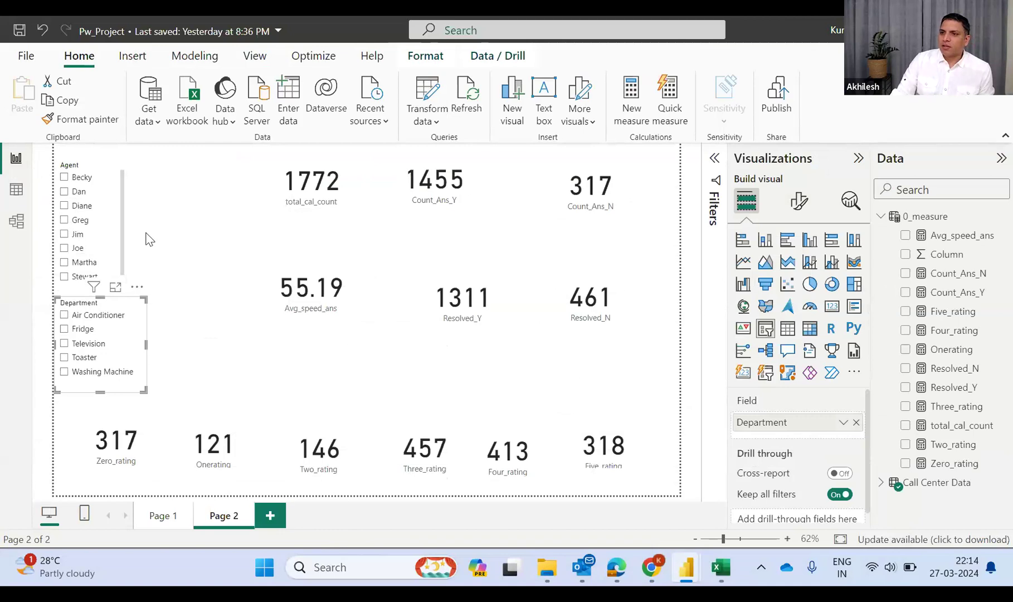
left_click(16, 190)
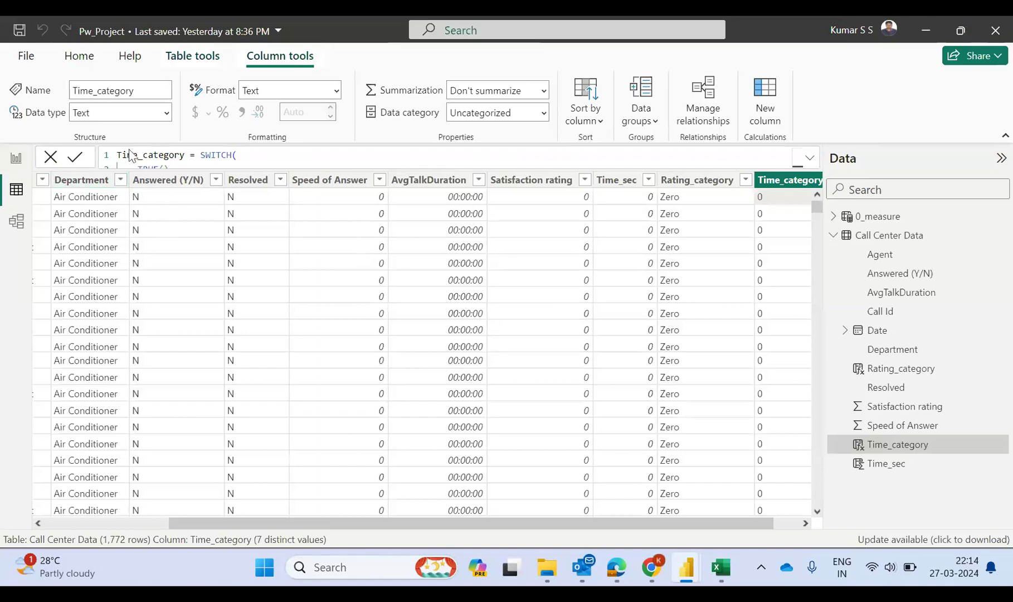
left_click(16, 159)
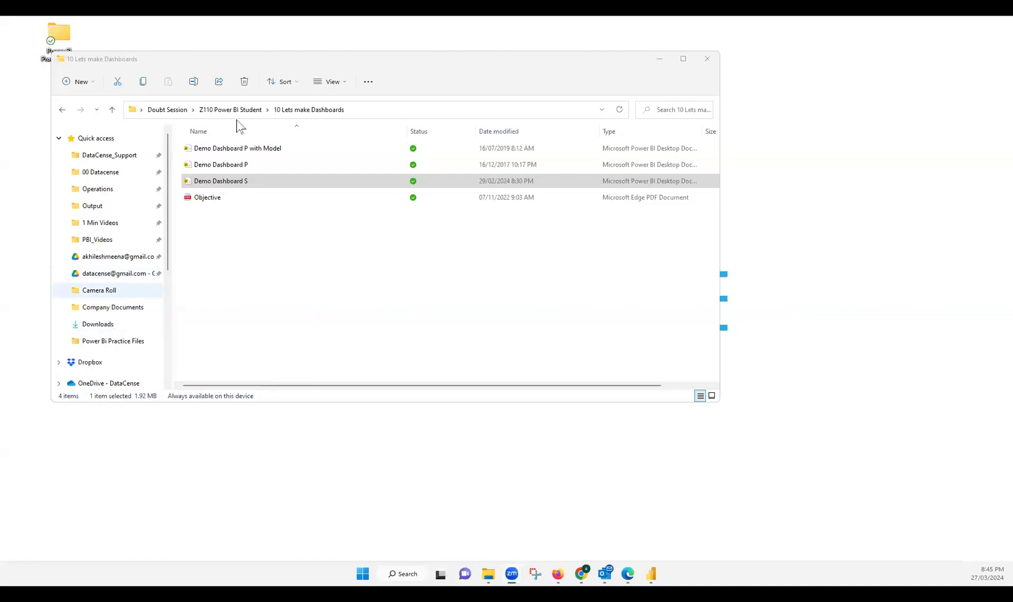
Locate the Call_center_Data workbook in the Downloads folder and minimize the folder window
left_click(103, 329)
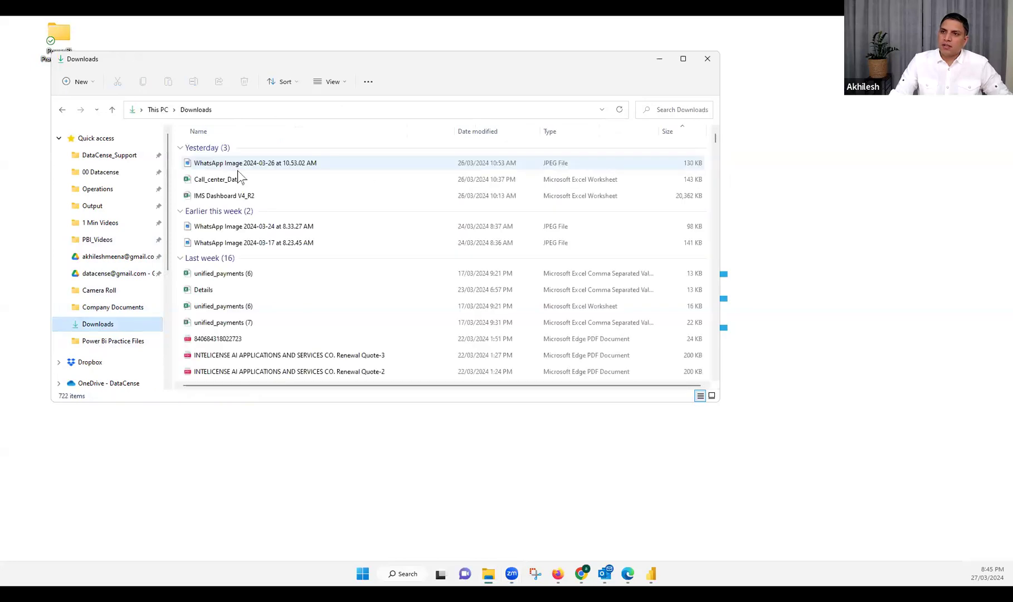
left_click(228, 185)
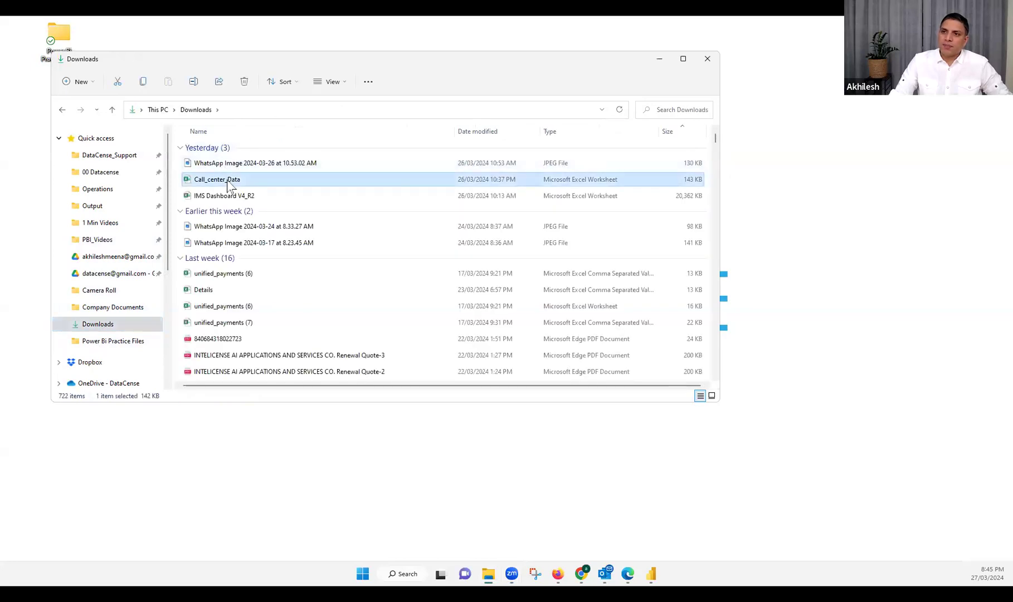
left_click(892, 343)
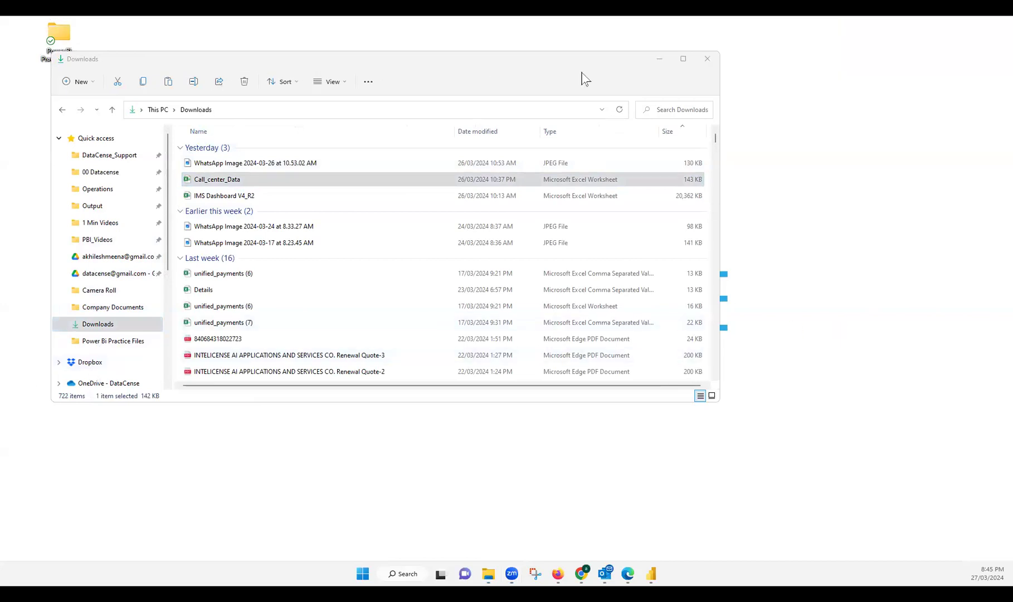
left_click(660, 60)
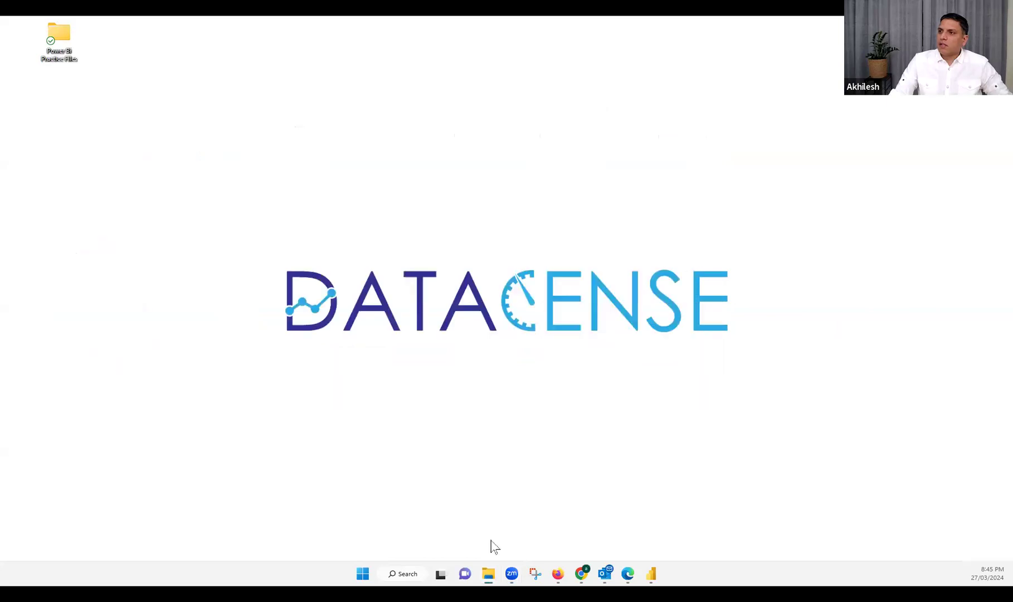
Switch to Power BI Desktop, create a new blank report and maximize its window
left_click(651, 574)
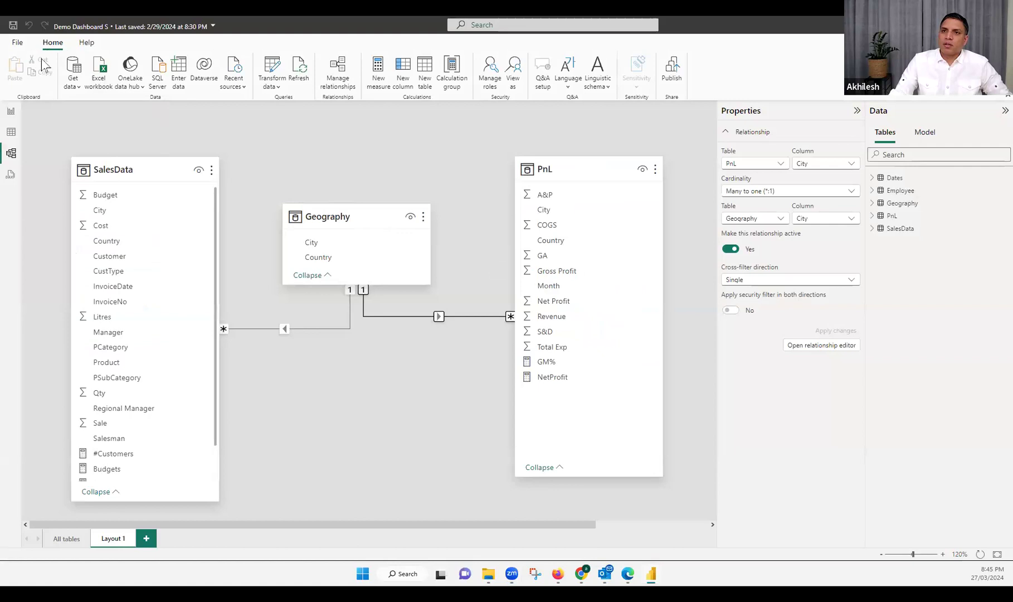
left_click(17, 43)
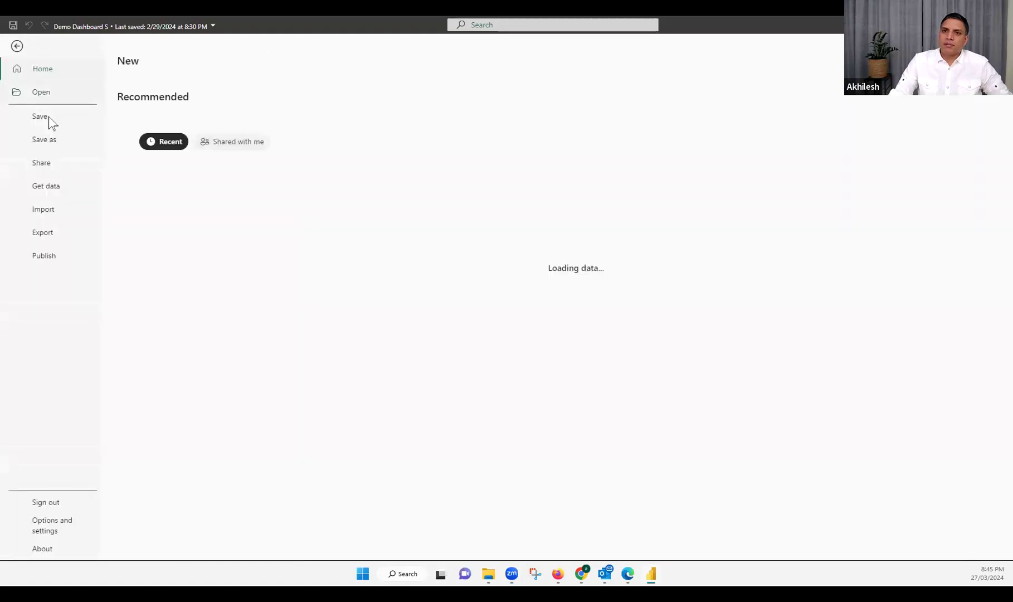
left_click(188, 134)
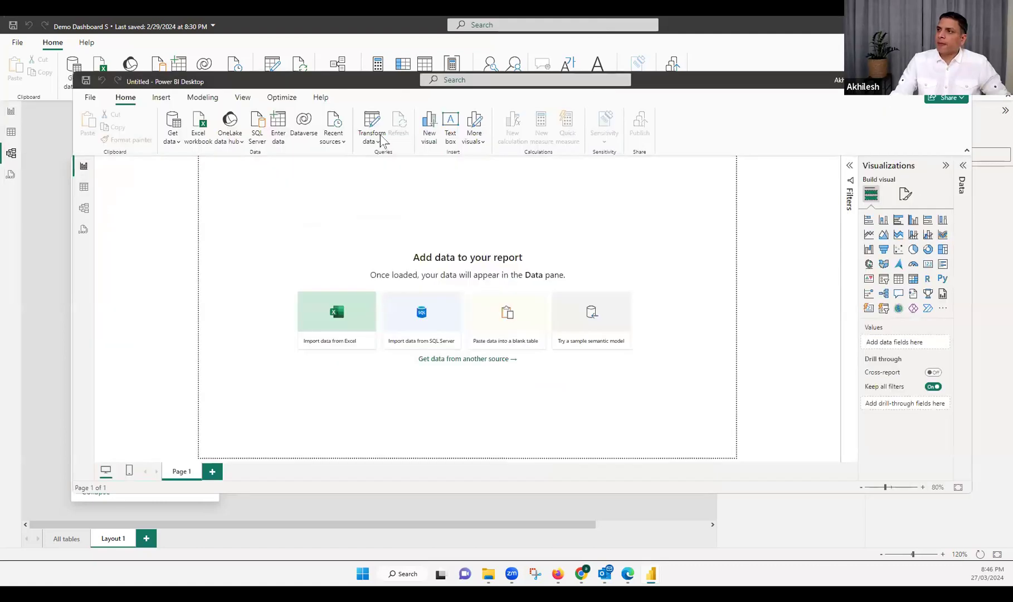
left_click(126, 76)
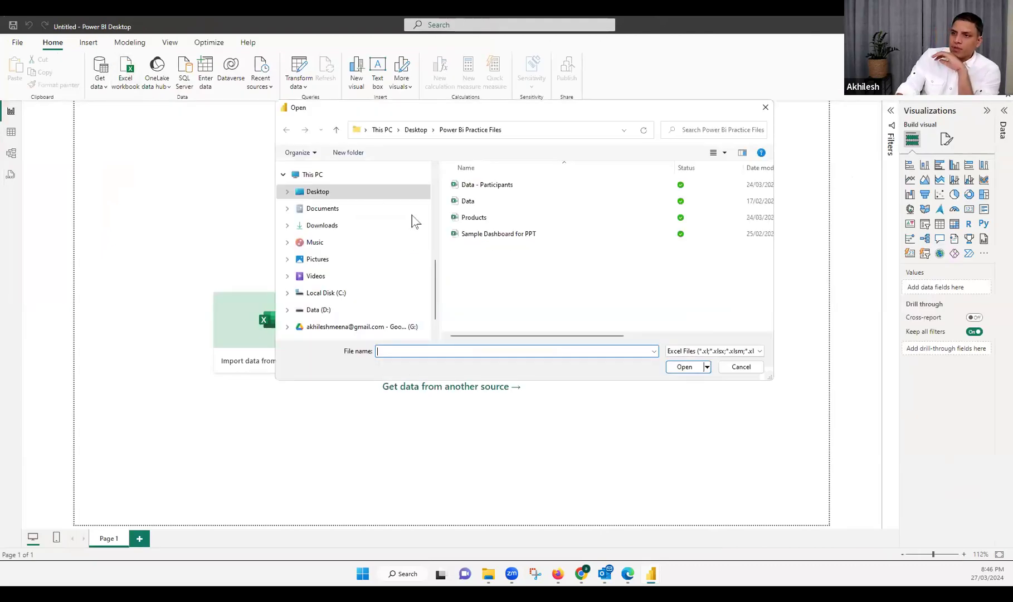
Import the Data table from the Call_center_Data workbook in Downloads and send it to Power Query for transformation
left_click(323, 230)
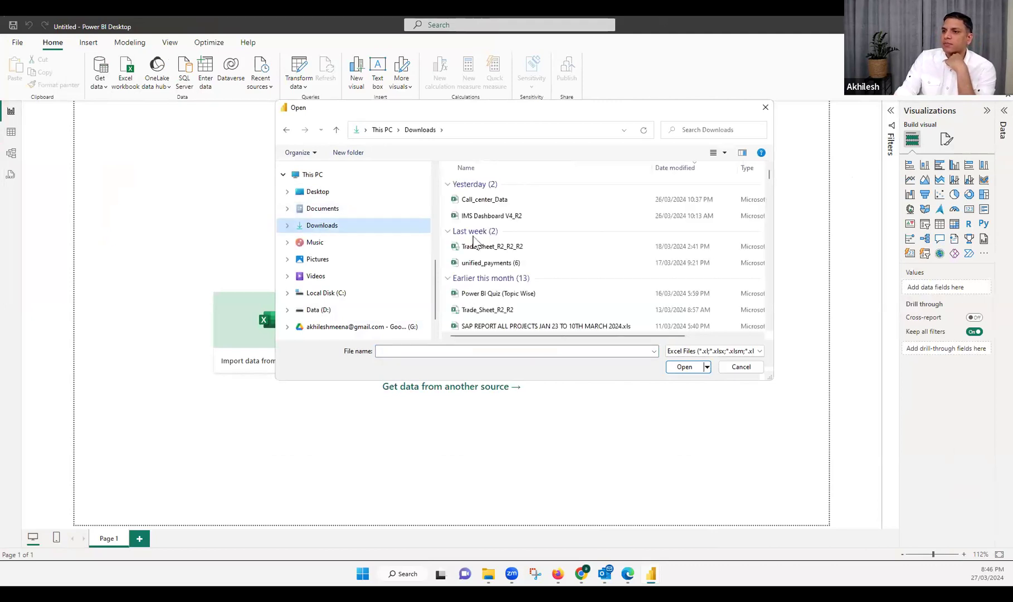
left_click(490, 200)
left_click(680, 368)
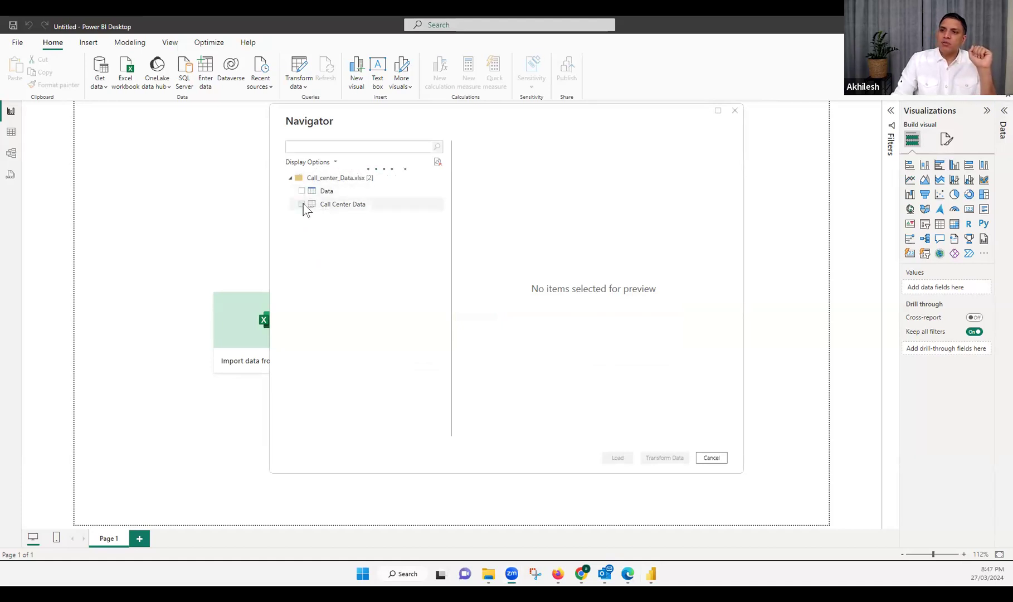
left_click(301, 191)
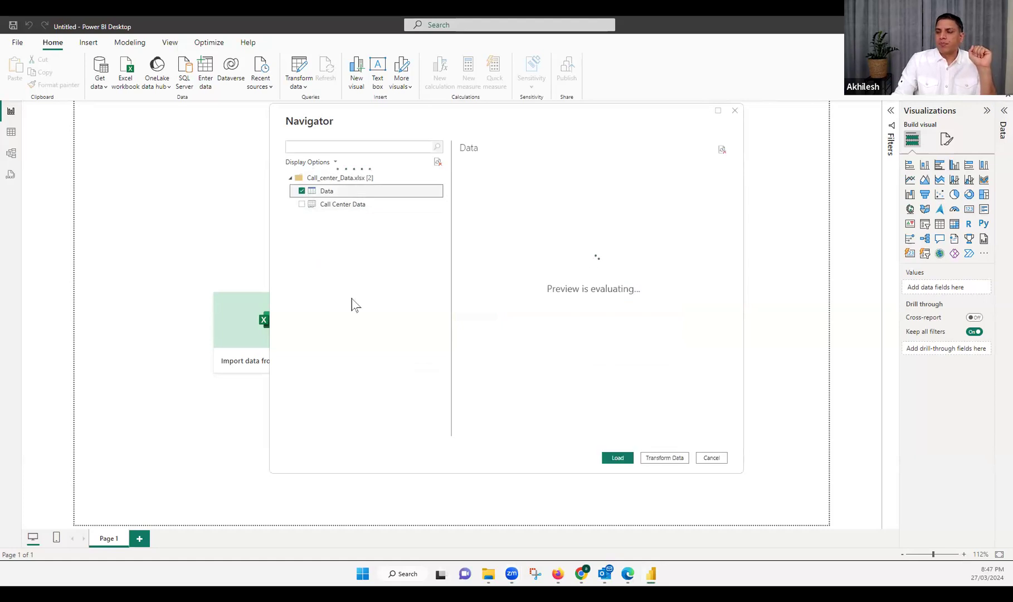
left_click(665, 458)
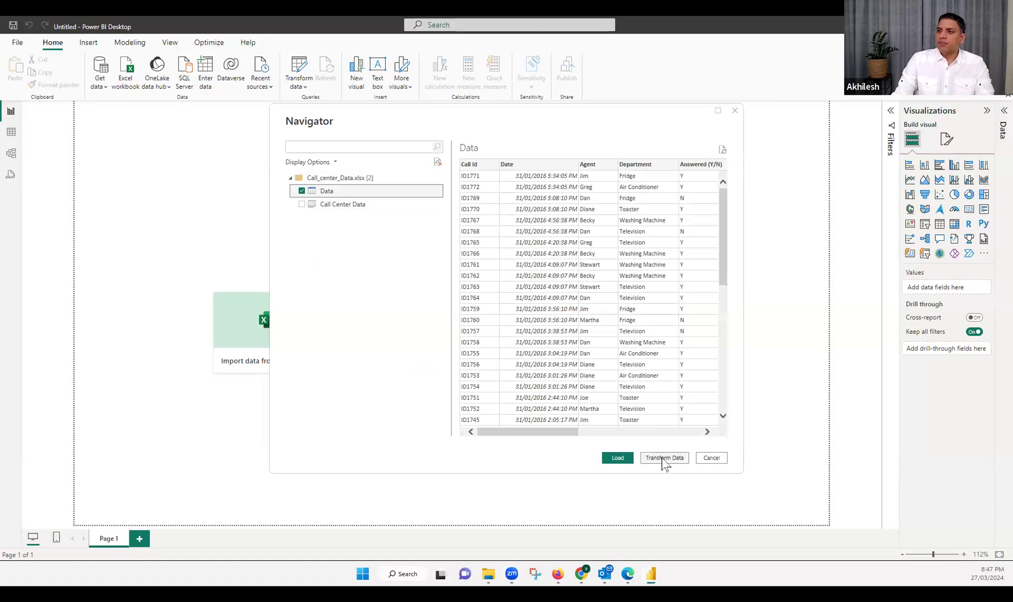
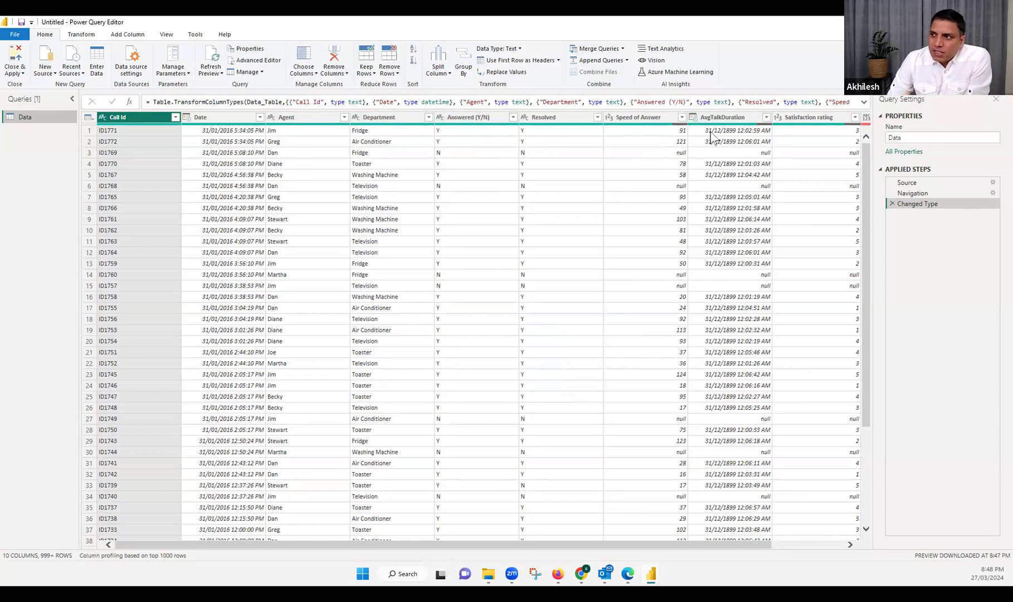
Check the error in Column1 against the Navigation step and remove Column1 from the Data query
left_click(720, 117)
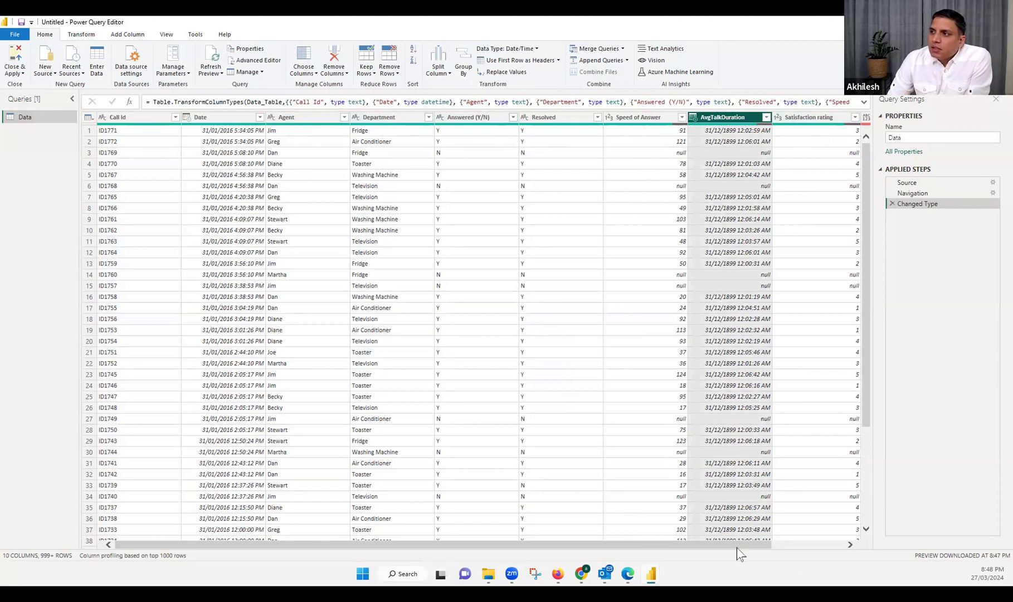
left_click(789, 547)
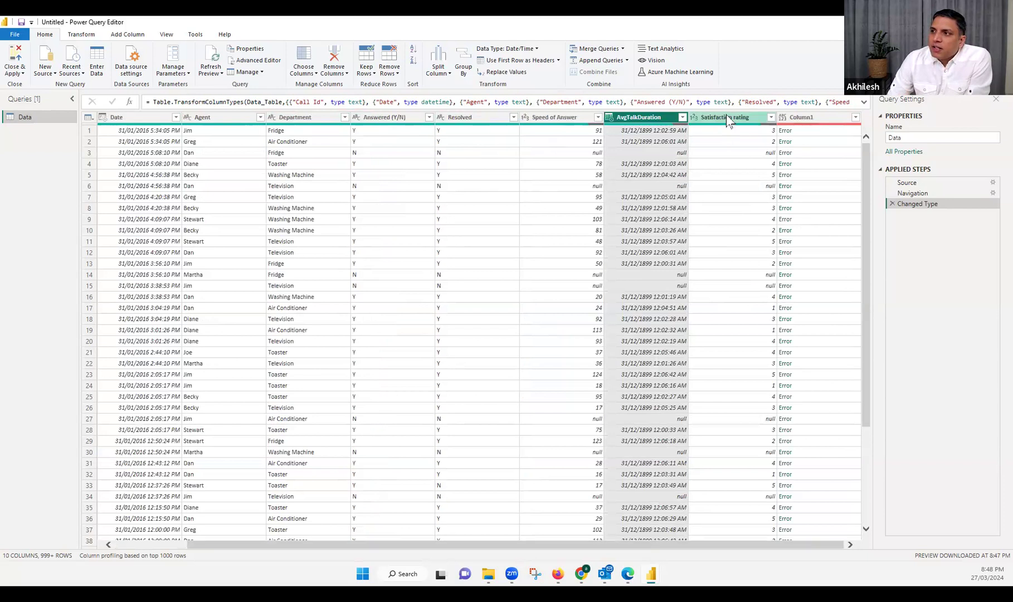
left_click(808, 120)
left_click(808, 134)
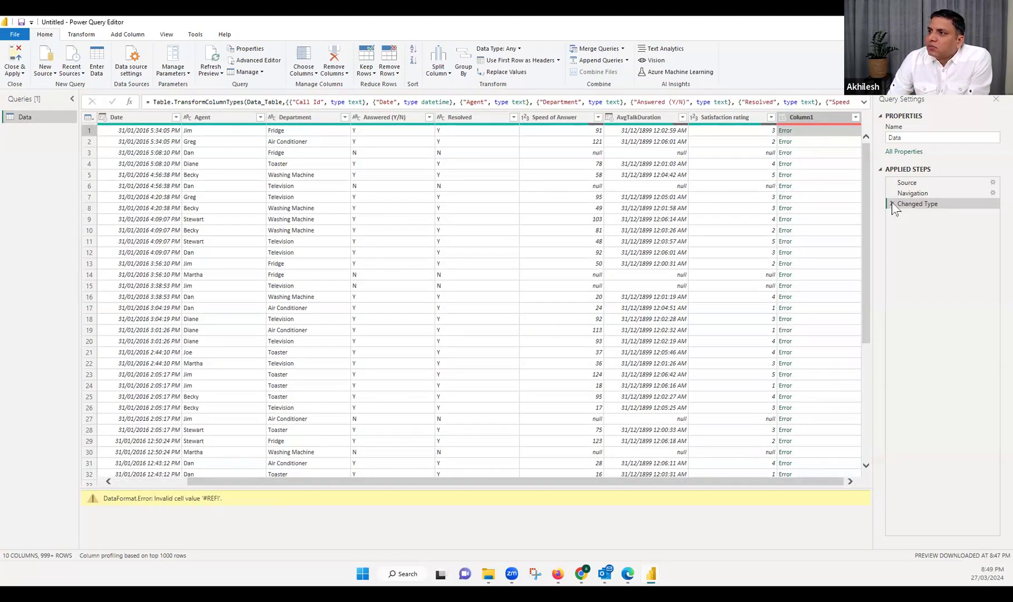
left_click(814, 117)
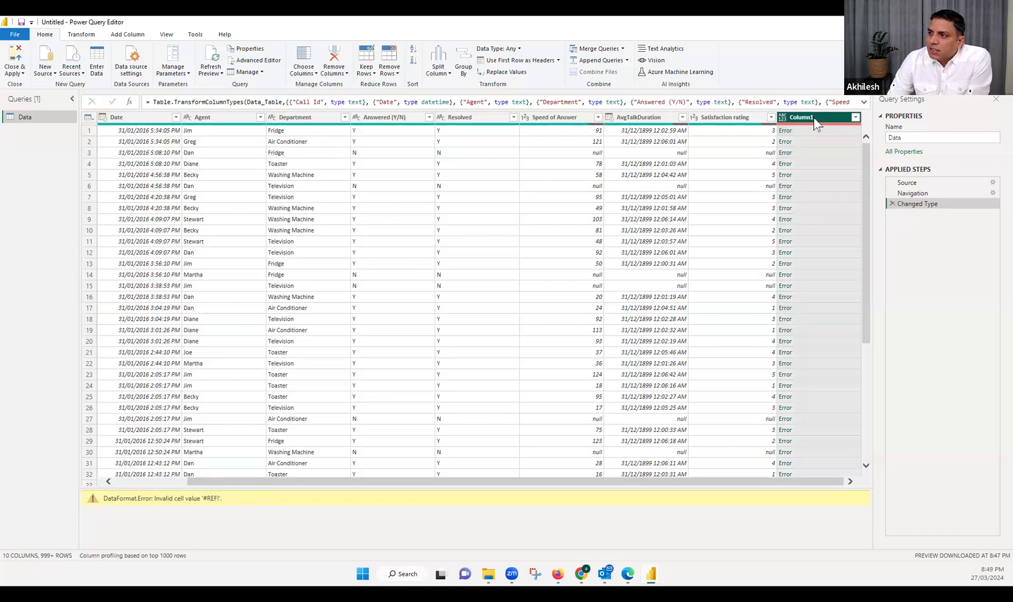
left_click(917, 193)
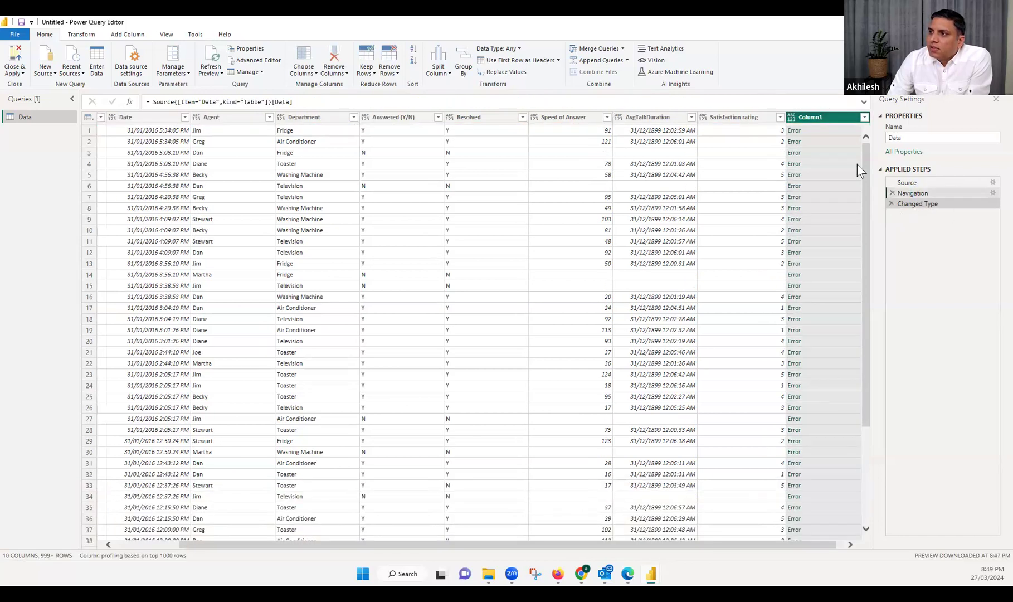
left_click(914, 204)
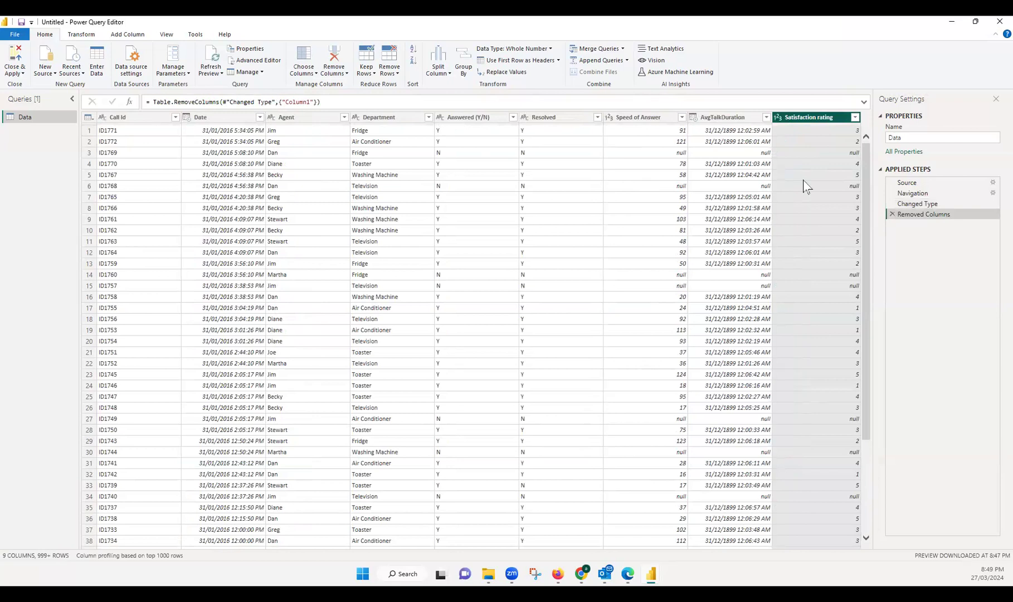
Try to change the AvgTalkDuration column to the Duration type within the Changed Type step, replacing the current conversion
left_click(917, 203)
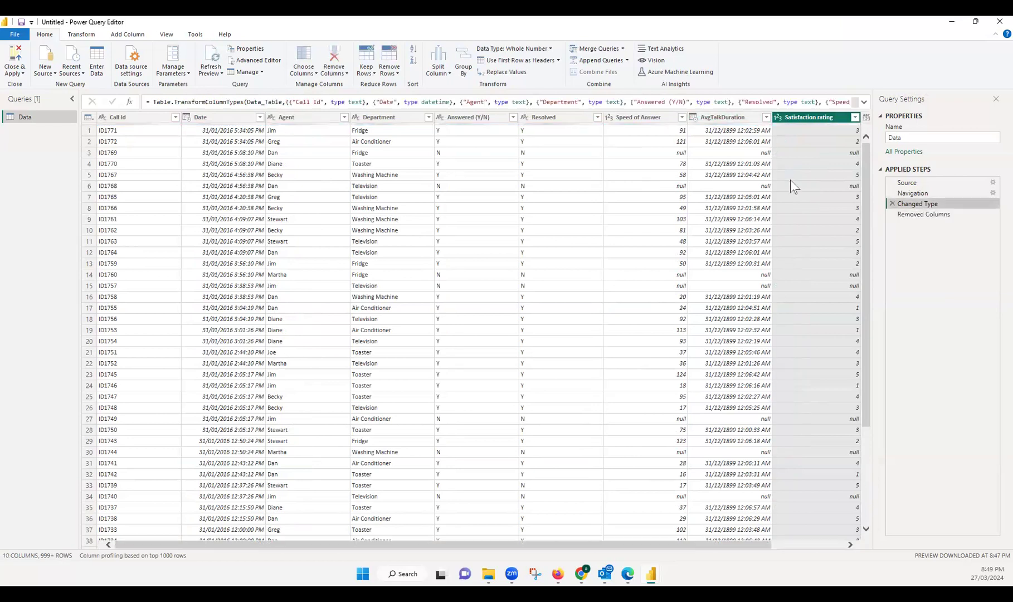
left_click(715, 117)
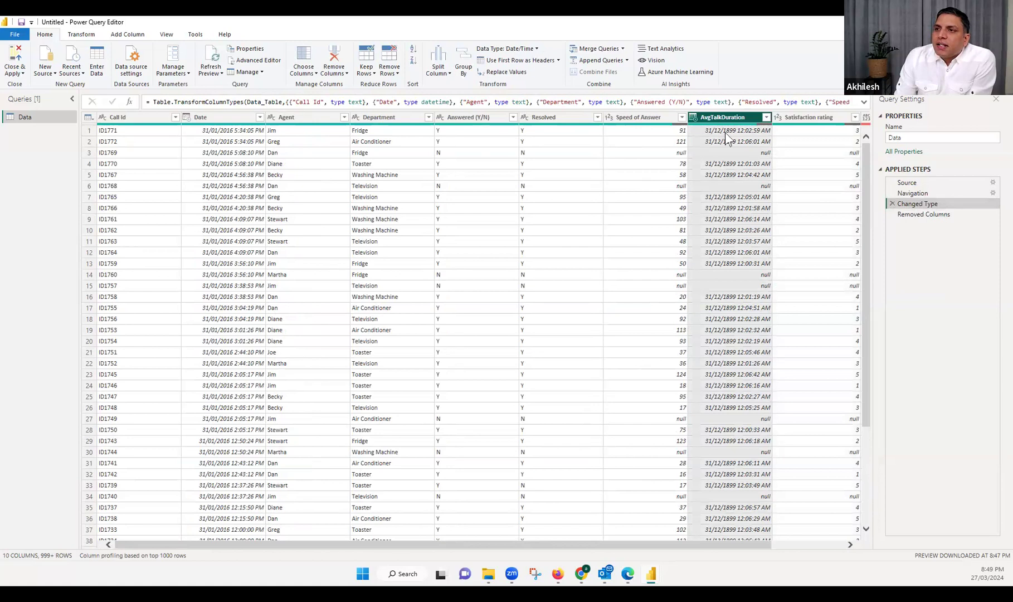
left_click(532, 50)
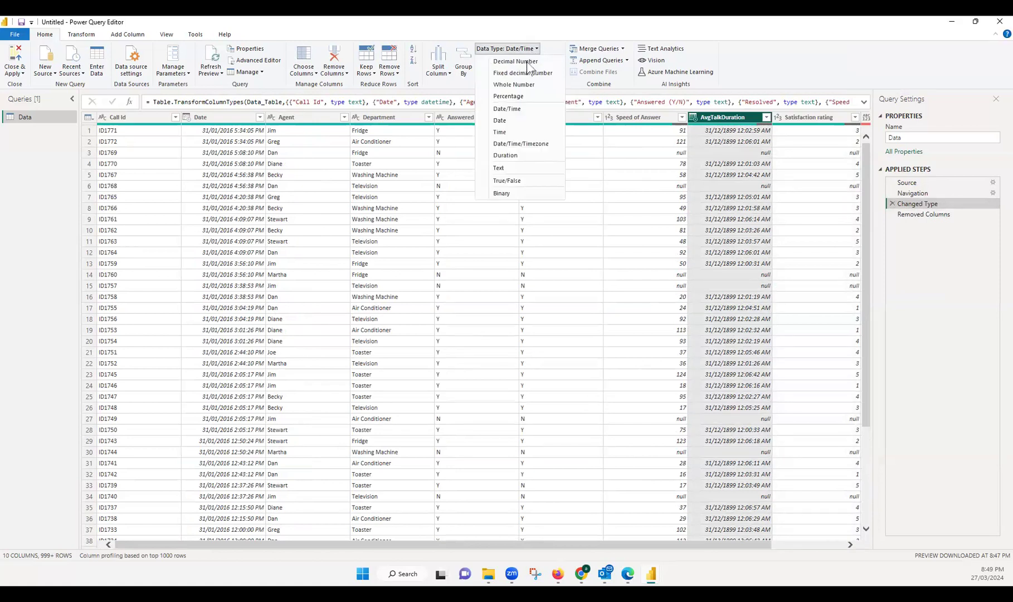
left_click(512, 156)
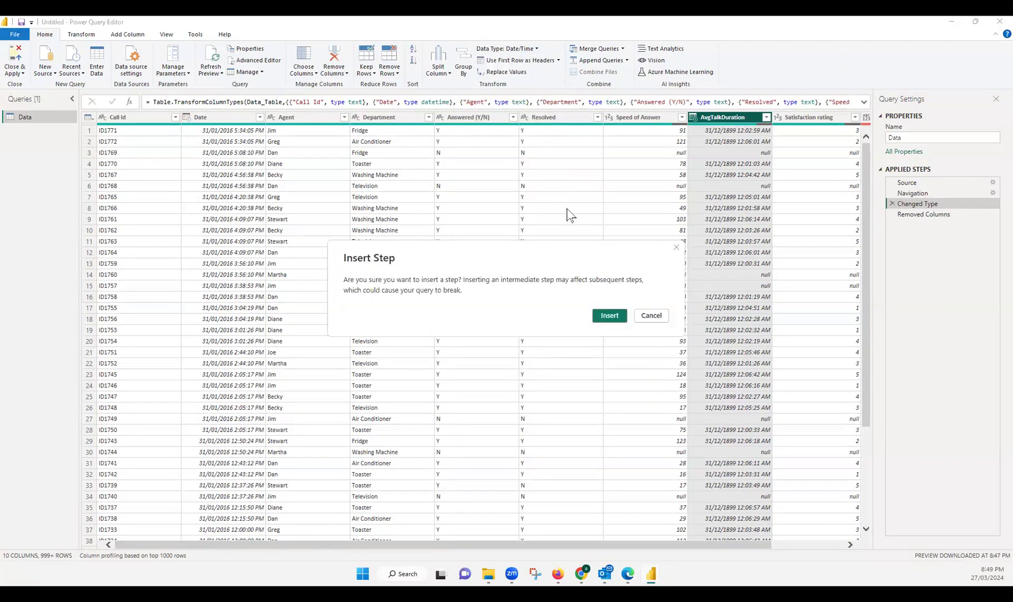
left_click(611, 317)
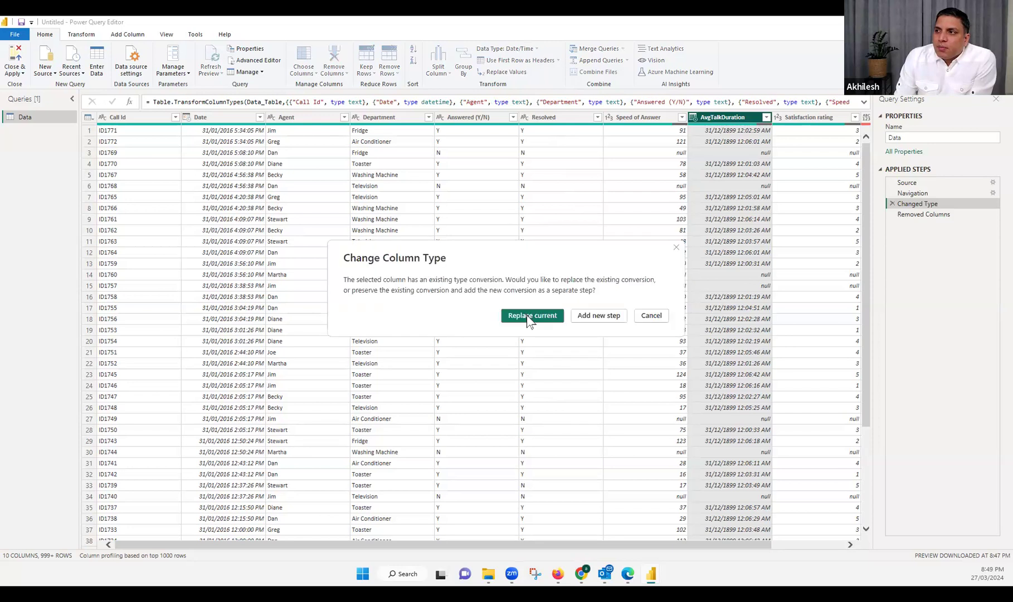
left_click(530, 316)
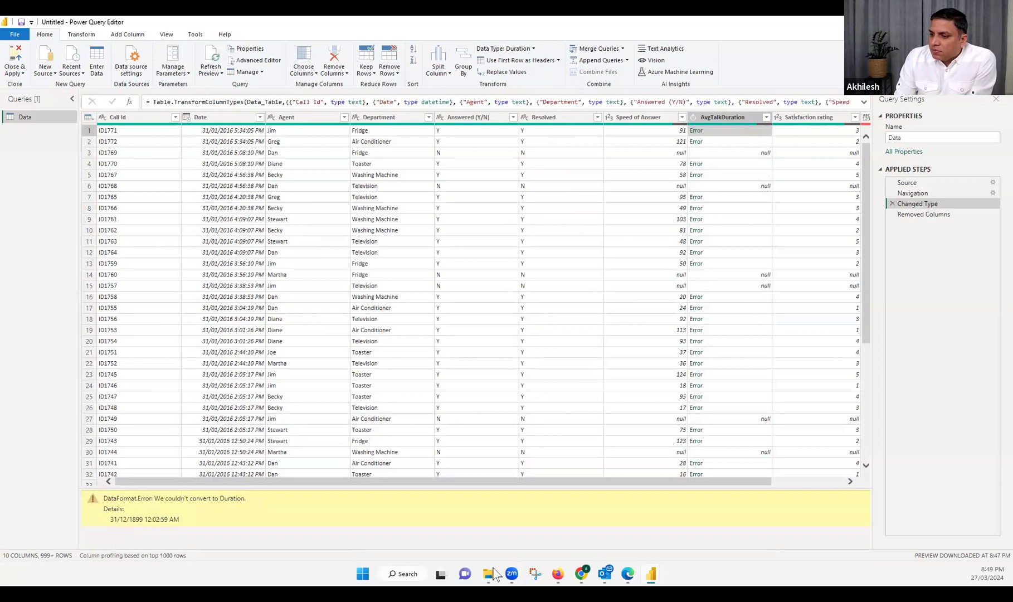
Open the Call_center_Data workbook from Downloads, check the first AvgTalkDuration value, and return to Power Query
mouse_move(489, 573)
left_click(536, 530)
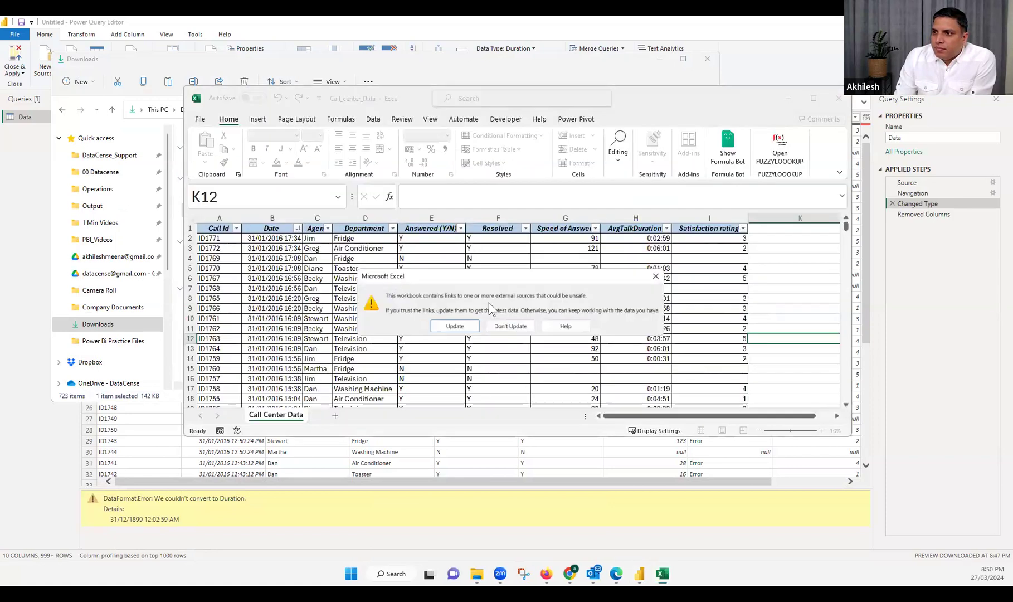
left_click(656, 276)
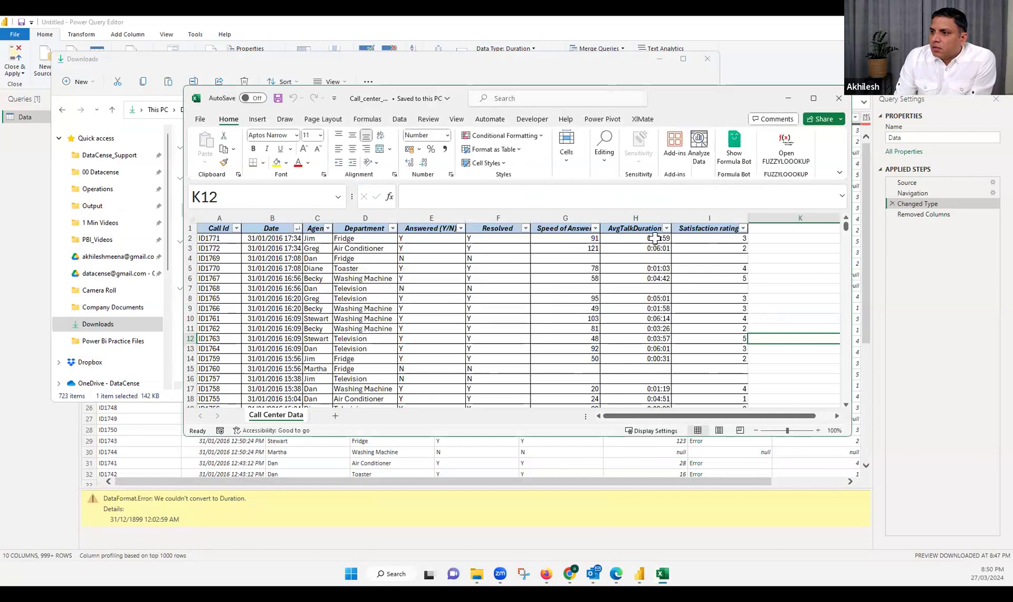
left_click(655, 238)
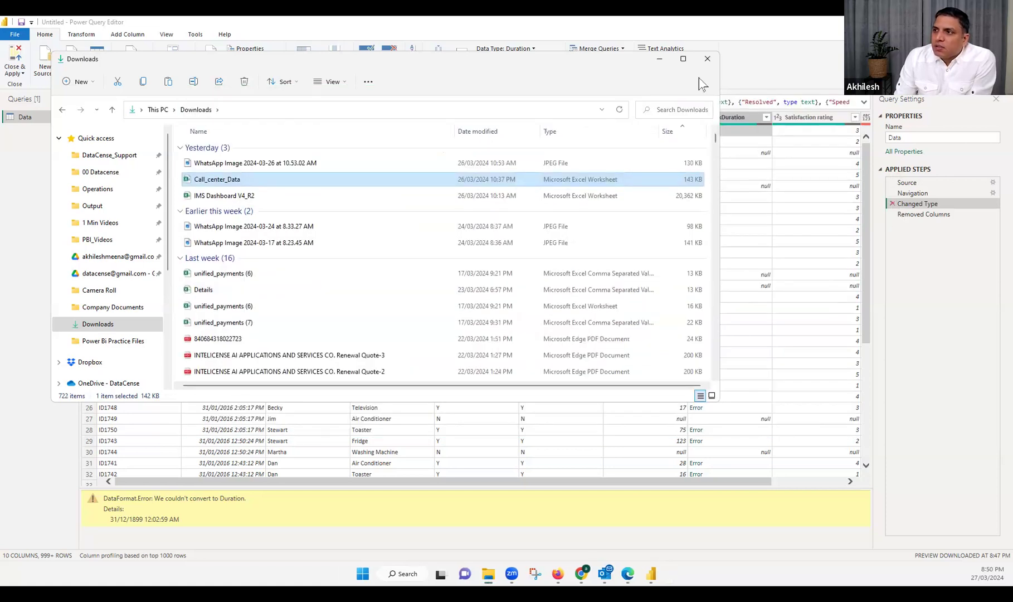
left_click(659, 61)
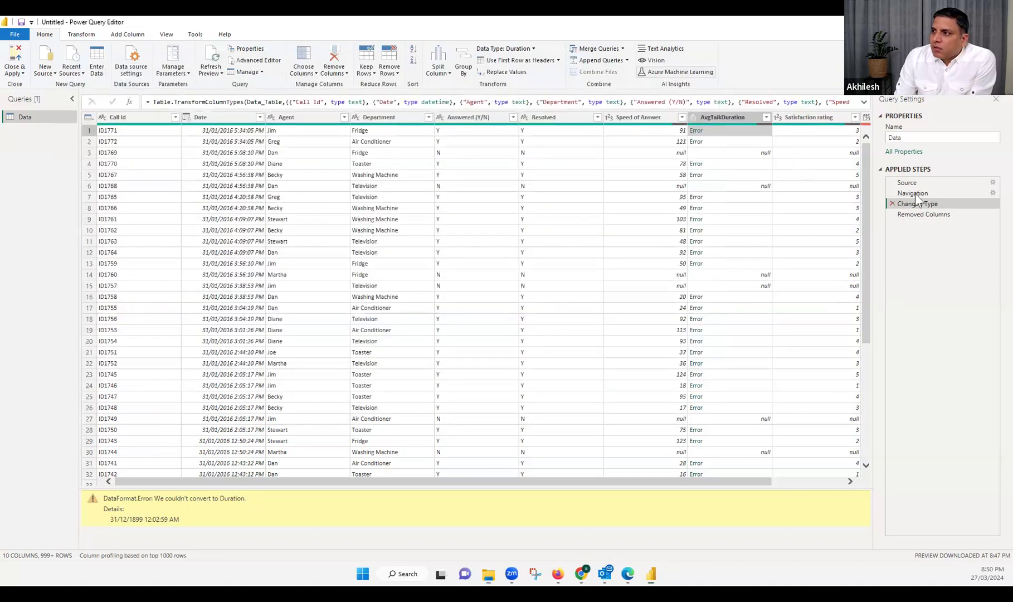
Review the applied steps of the Data query and delete Removed Columns, Changed Type and Navigation
left_click(914, 195)
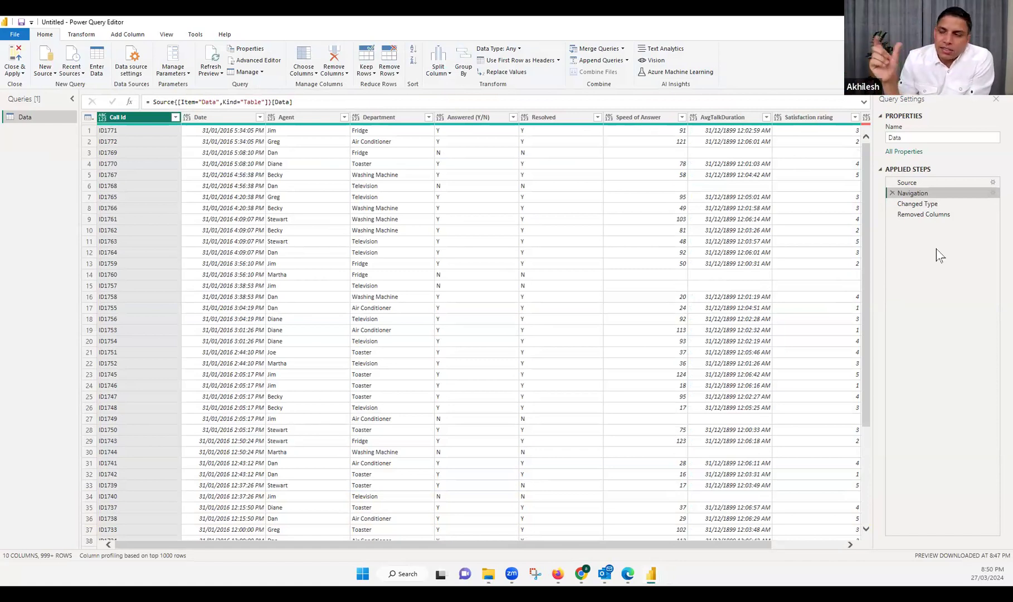
left_click(916, 204)
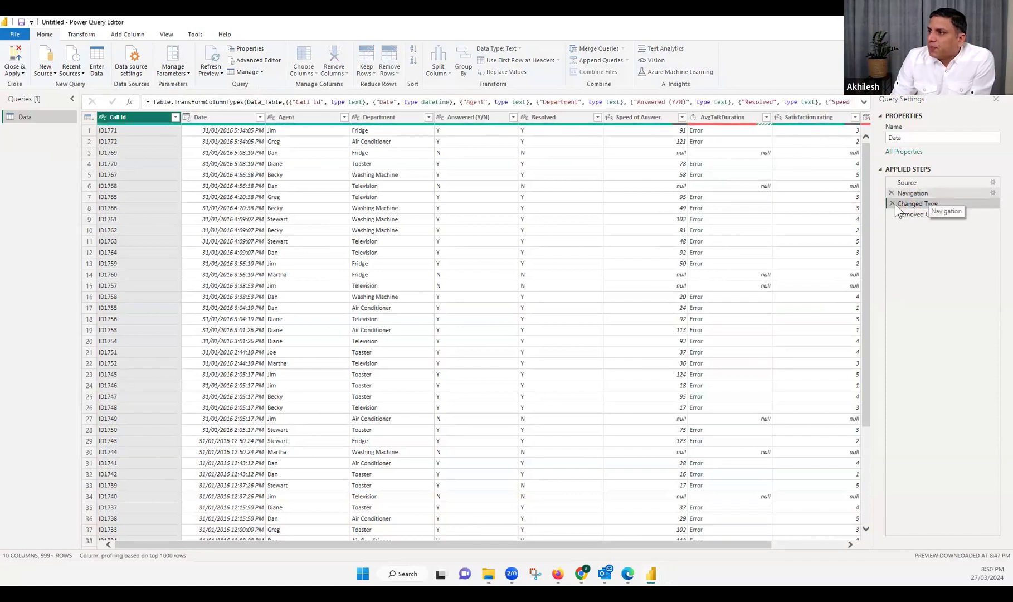
left_click(923, 194)
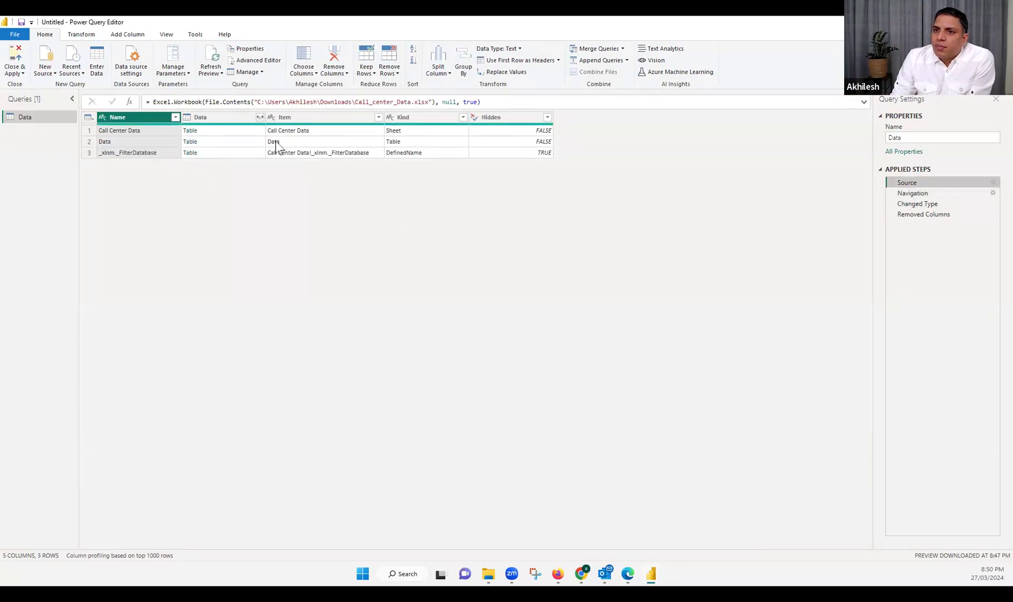
left_click(891, 214)
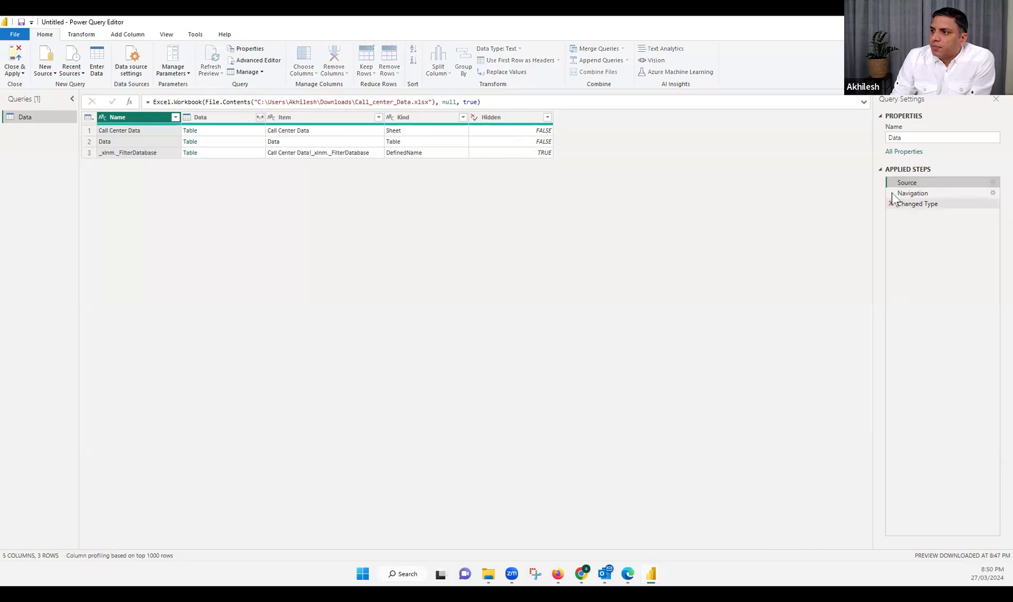
left_click(891, 203)
left_click(892, 193)
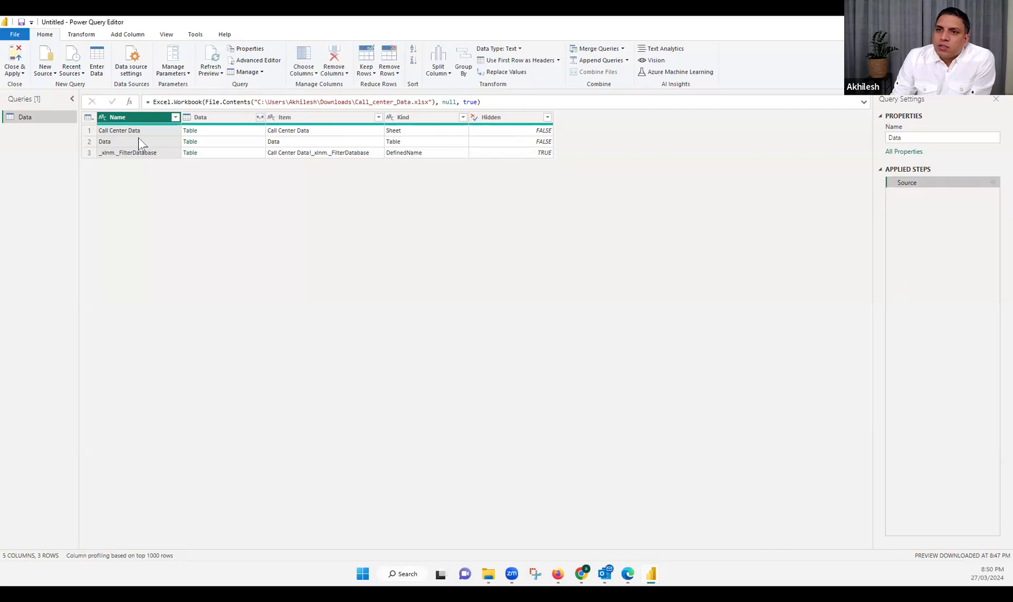
Load the Call Center Data sheet's table from the source and delete its automatic Changed Type step
left_click(193, 134)
left_click(193, 131)
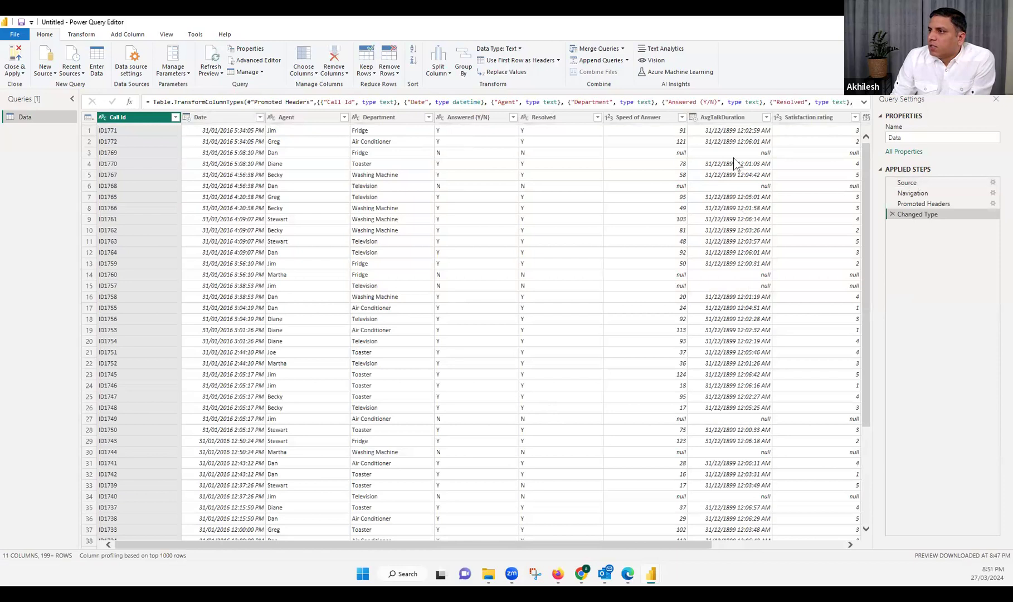
left_click(741, 119)
left_click(893, 214)
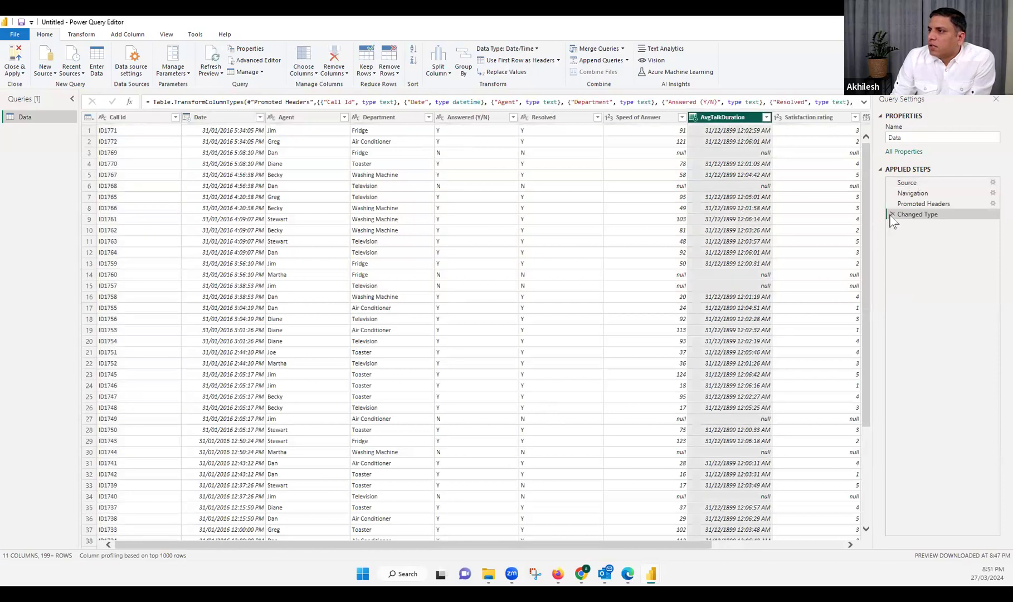
Examine the untyped AvgTalkDuration values in the Promoted Headers step and the data types offered for the column
left_click(720, 133)
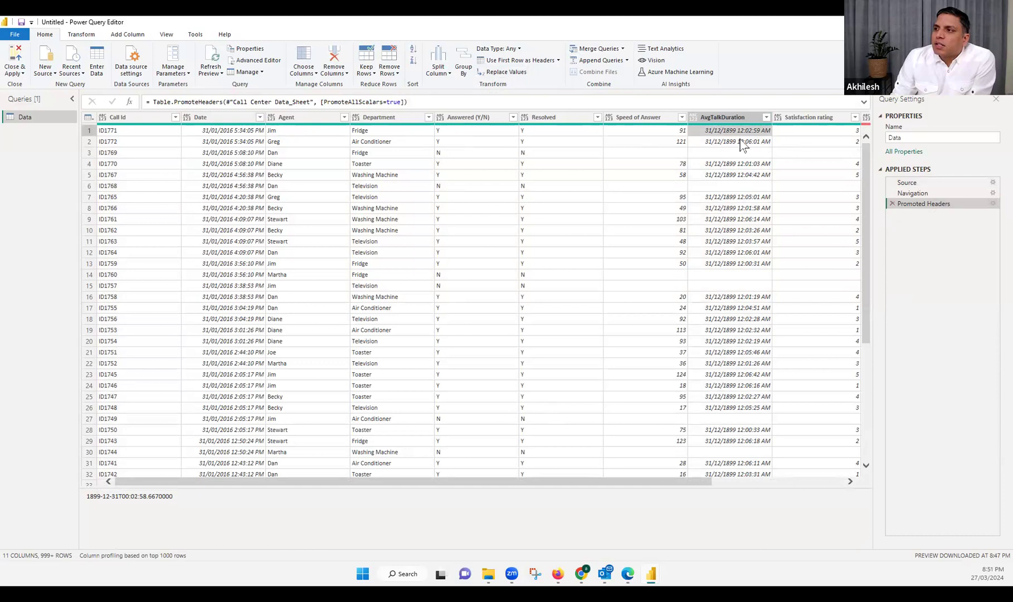
left_click(906, 194)
left_click(912, 204)
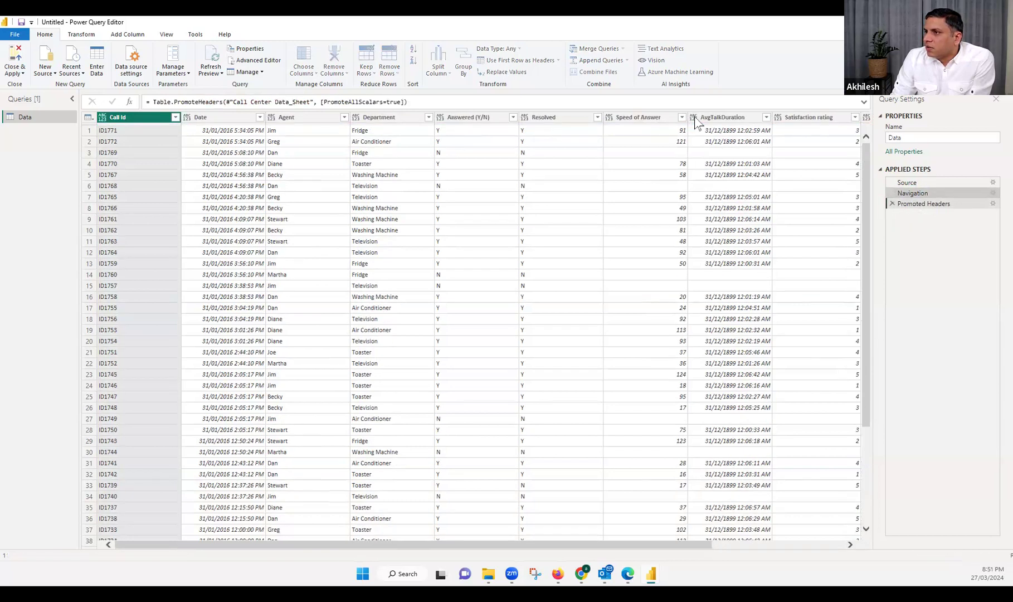
left_click(694, 118)
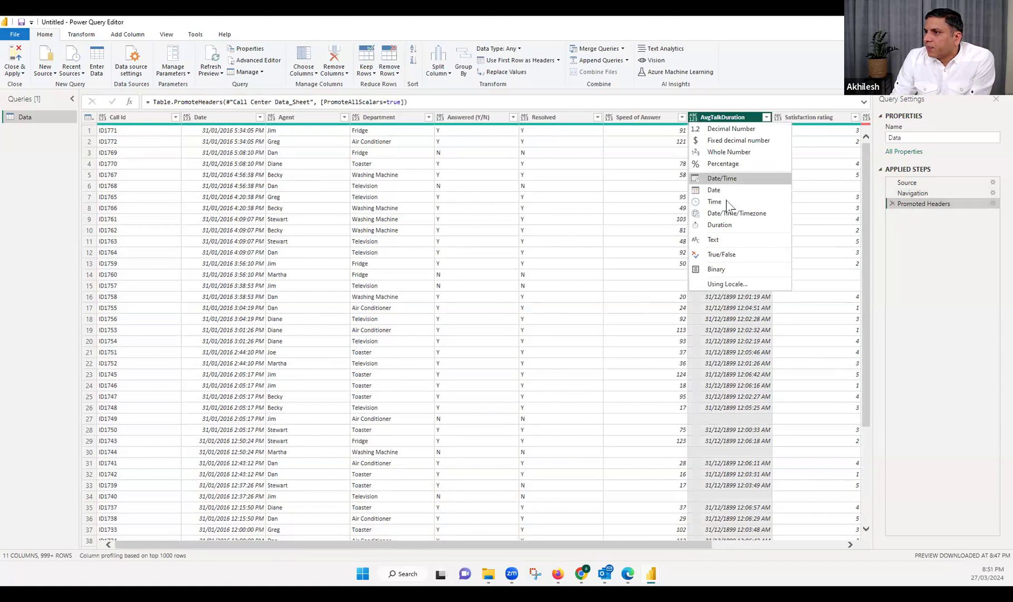
left_click(765, 334)
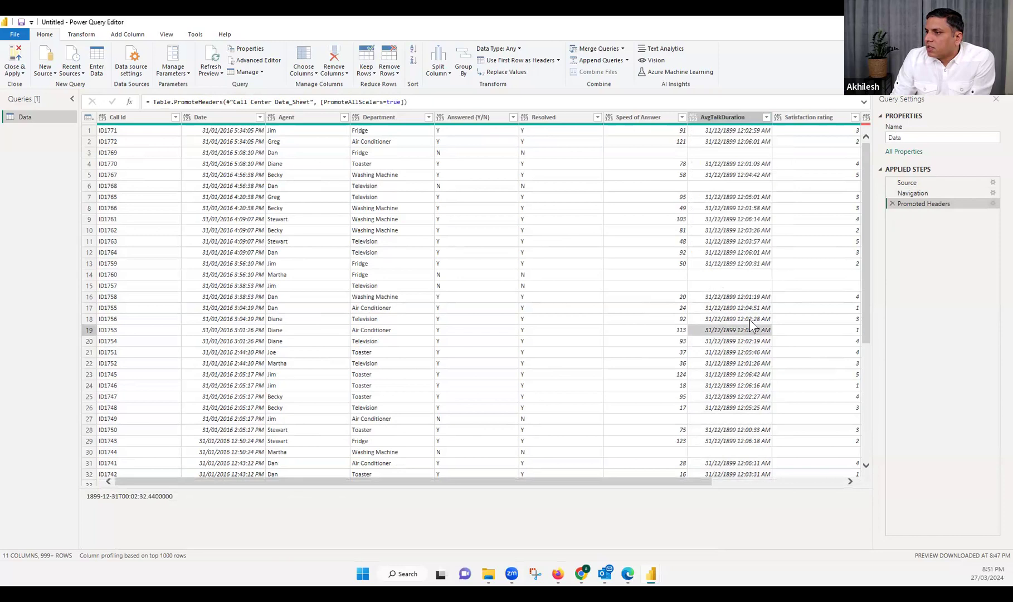
left_click(713, 117)
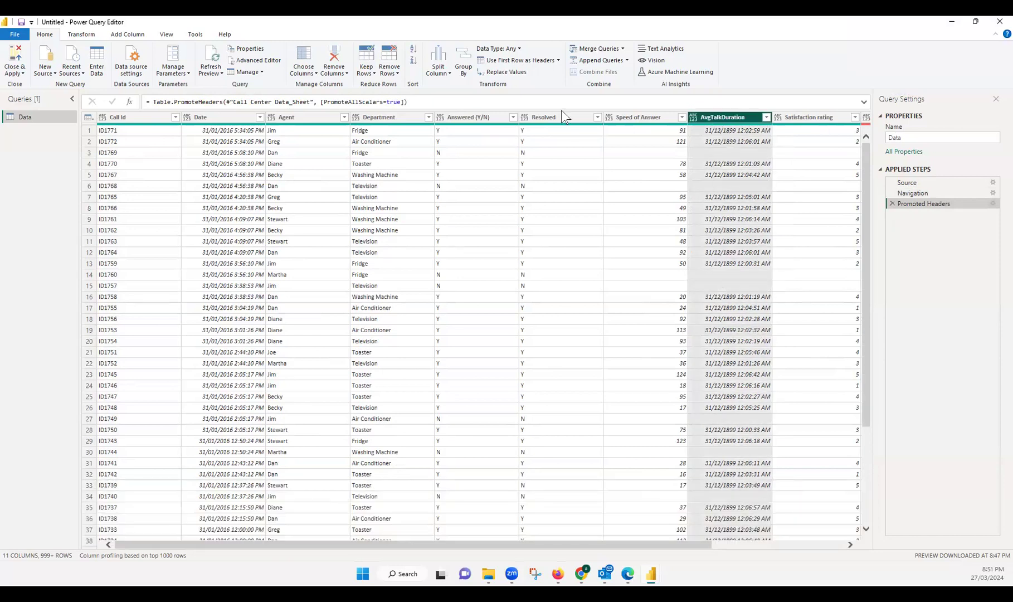
left_click(523, 74)
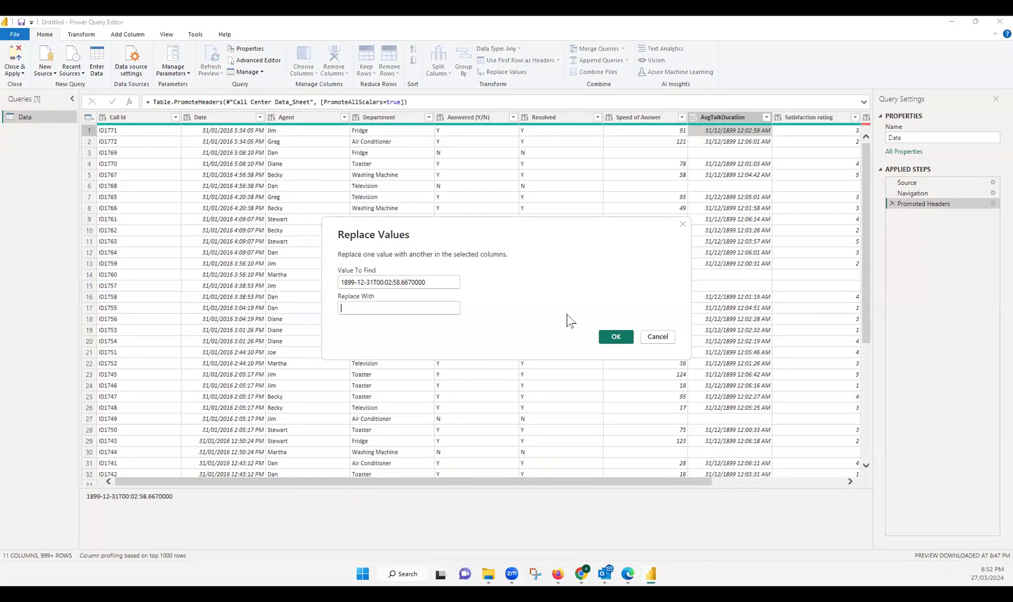
key("Escape")
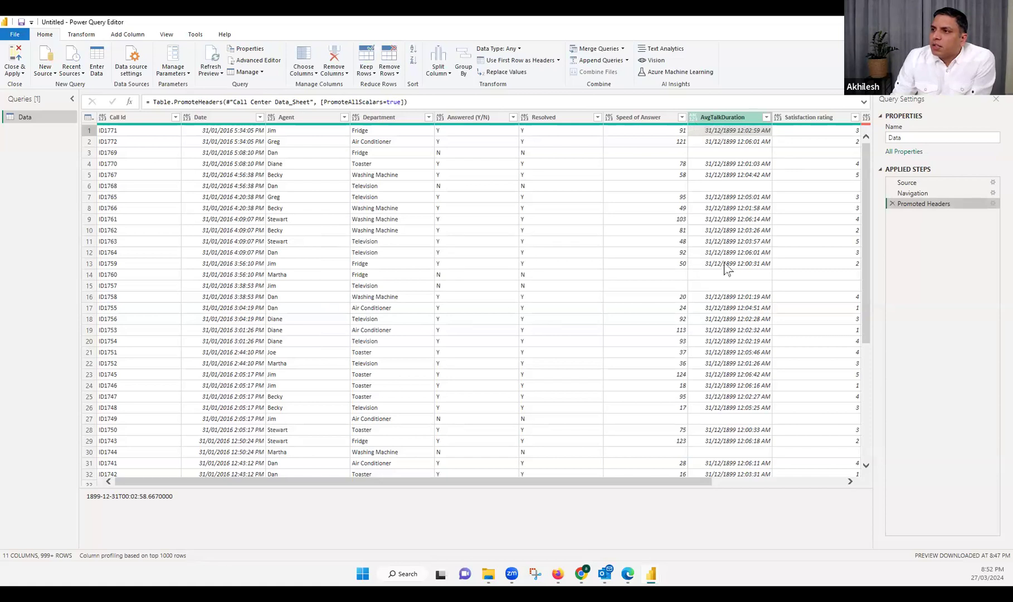
left_click(693, 118)
left_click(402, 193)
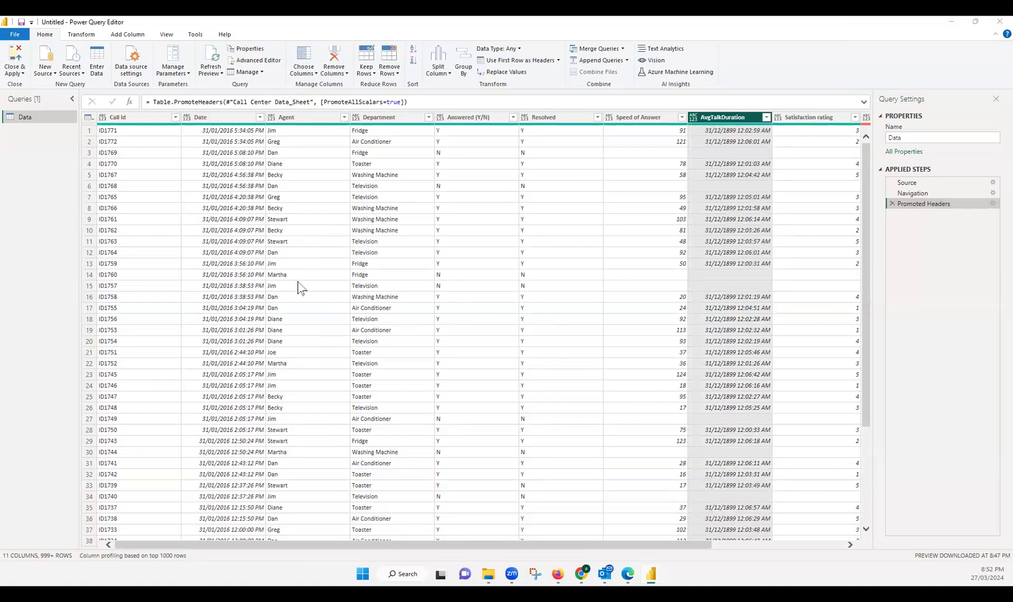
key("ctrl+h")
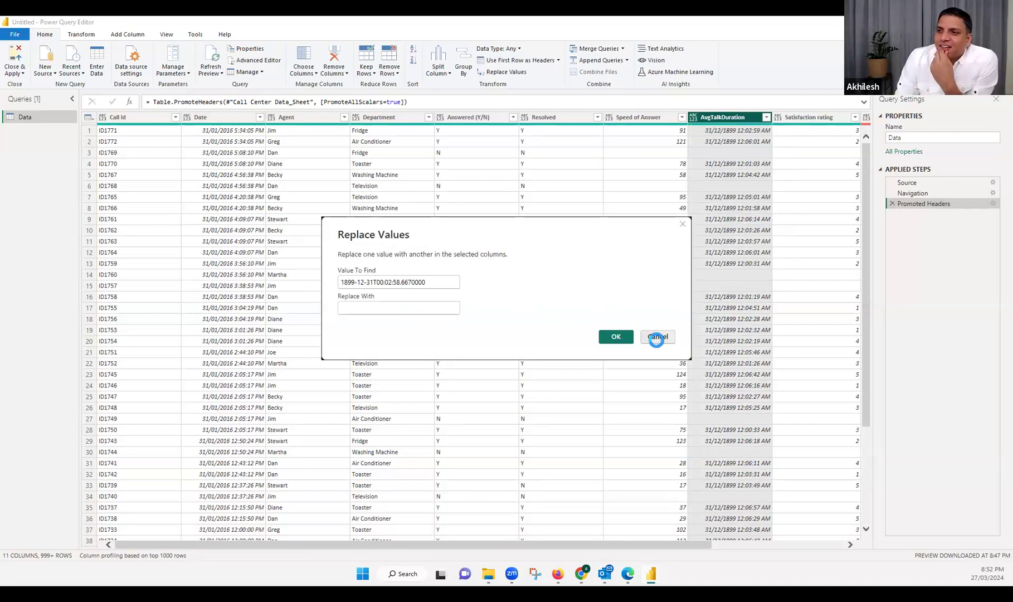
left_click(653, 337)
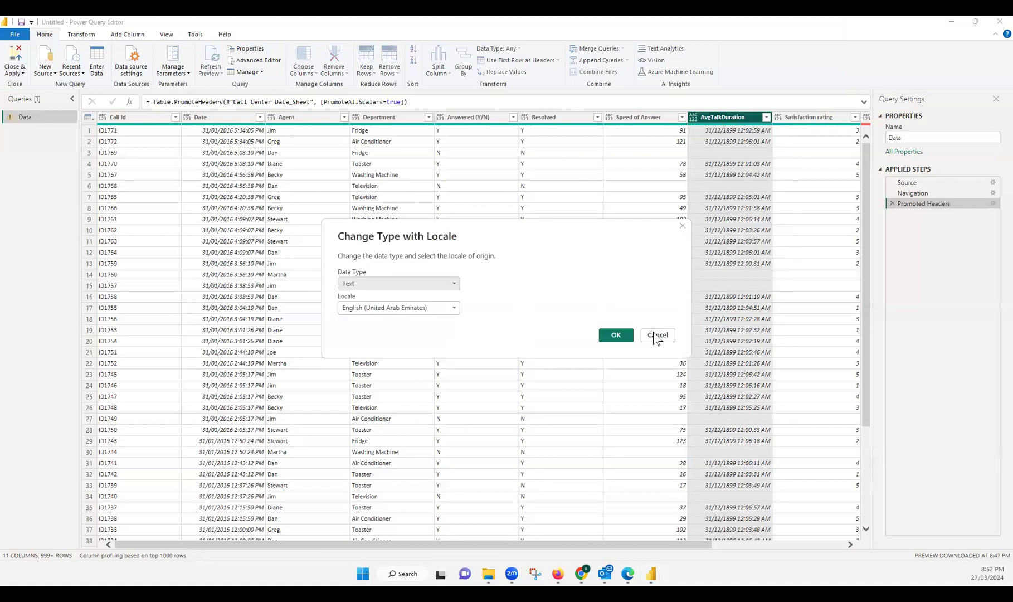
left_click(654, 337)
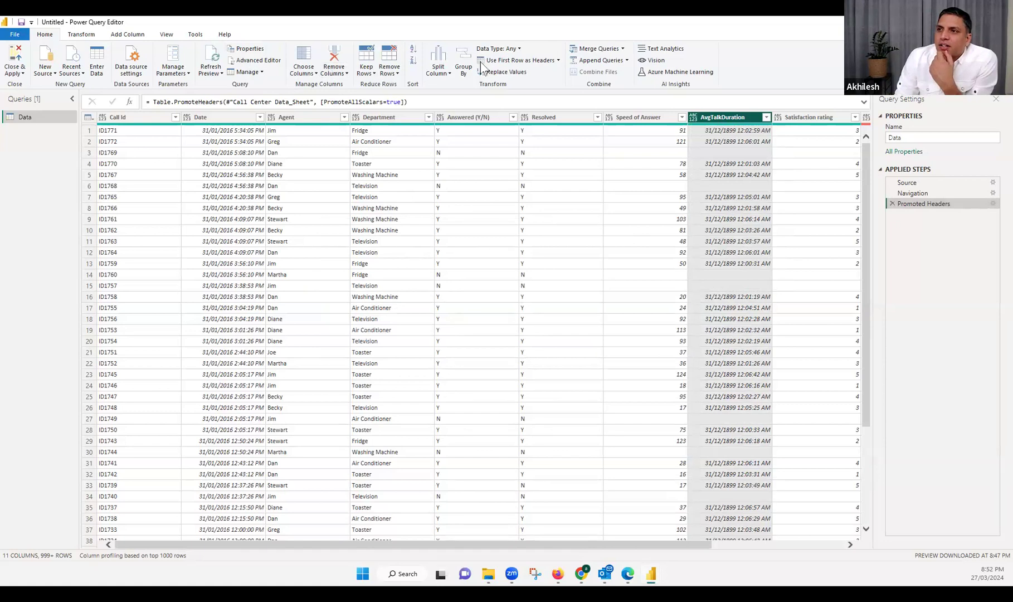
Try converting the AvgTalkDuration column to the Duration type, inspect the second row's result, and delete the Changed Type step
left_click(81, 35)
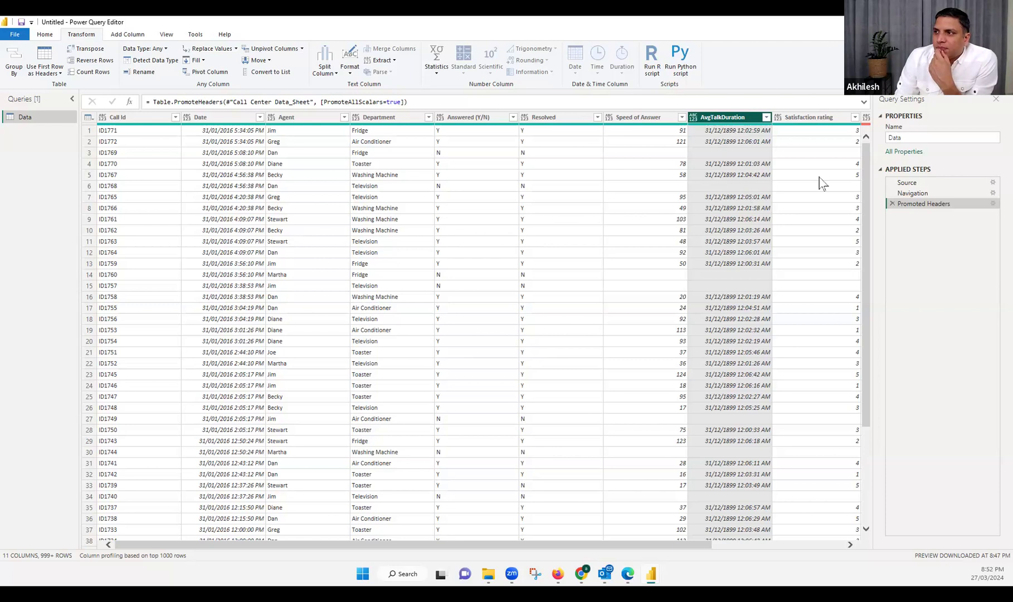
left_click(694, 118)
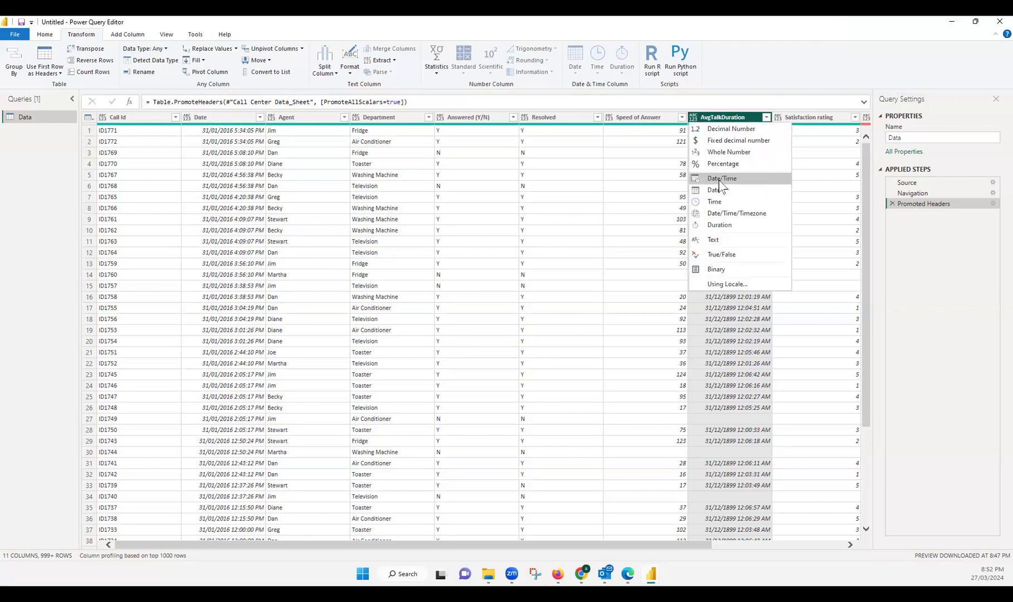
left_click(724, 225)
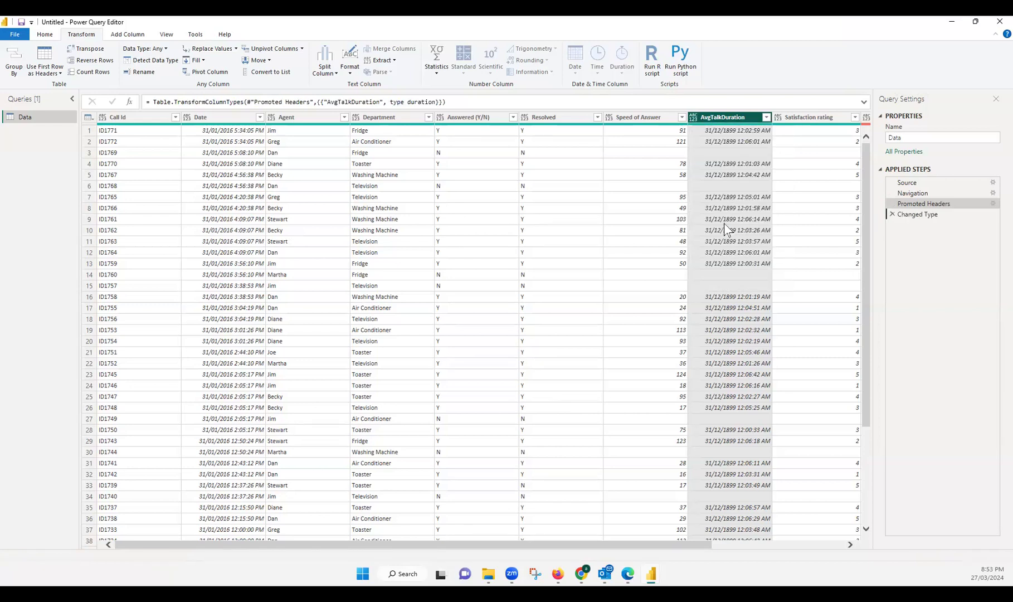
left_click(720, 141)
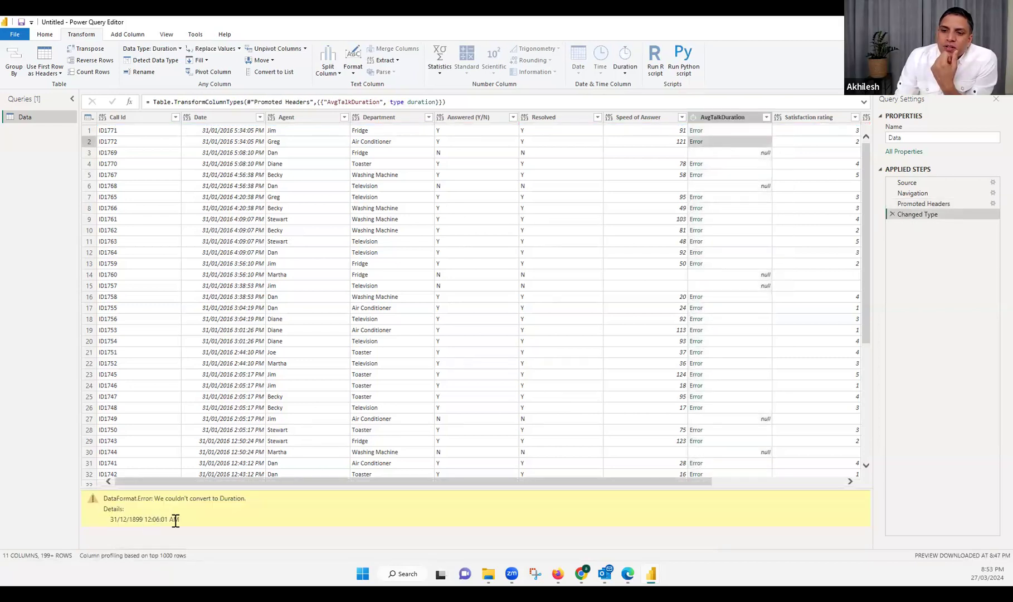
double_click(114, 519)
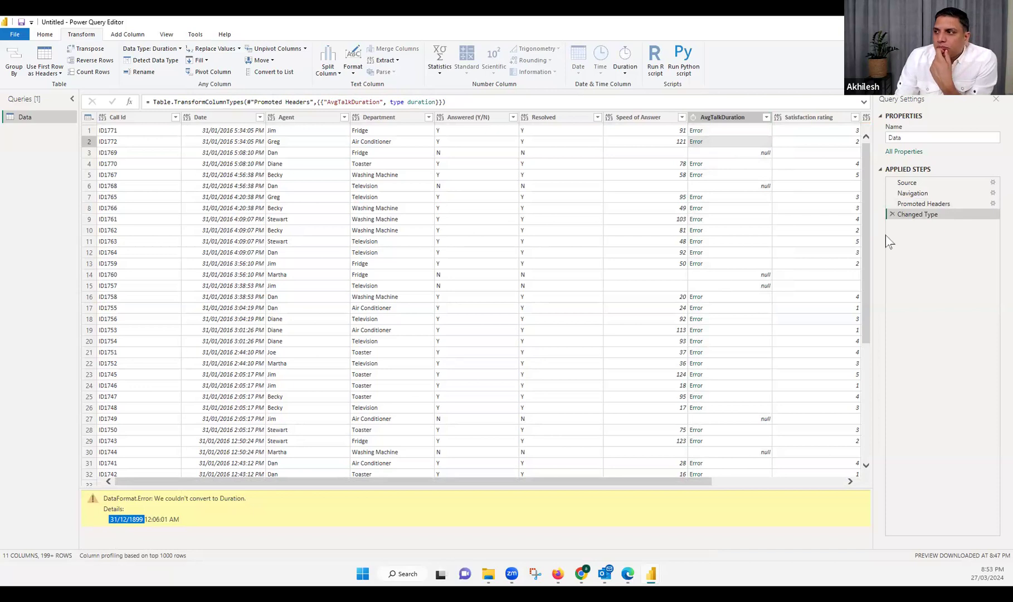
left_click(892, 214)
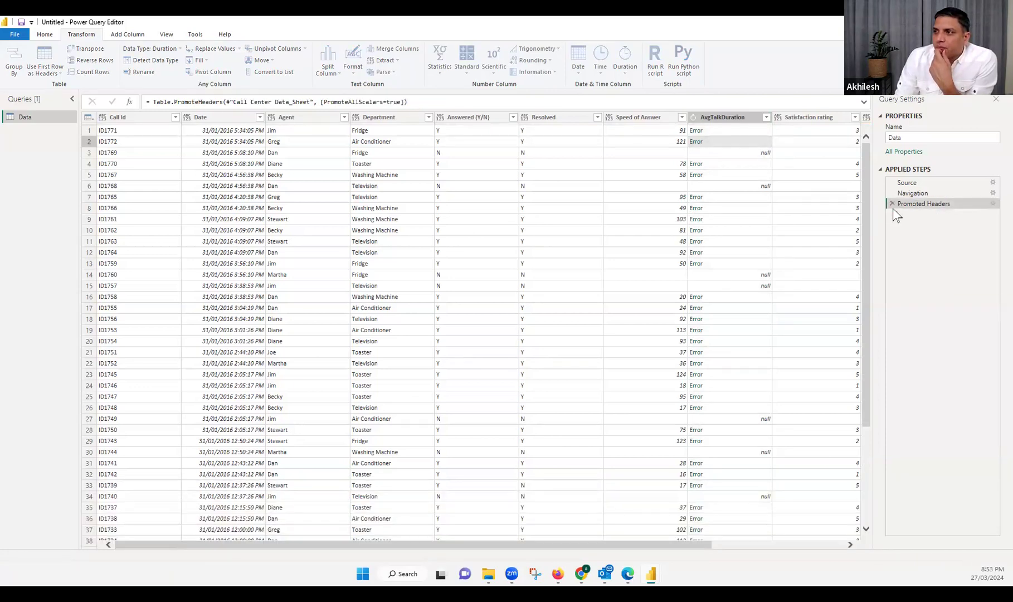
Change the AvgTalkDuration column's data type to Date/Time
left_click(742, 118)
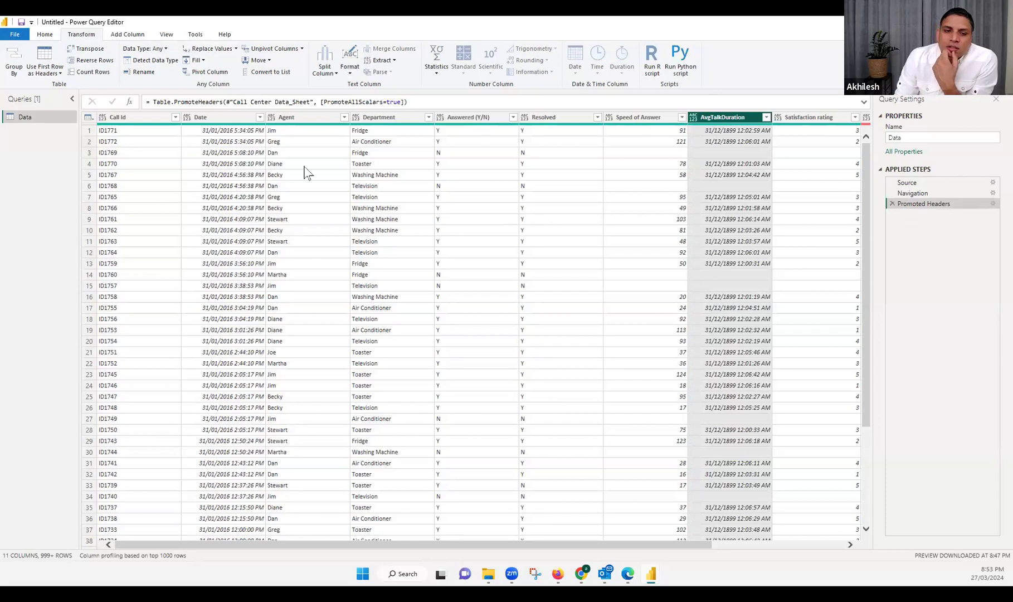
left_click(695, 119)
left_click(697, 263)
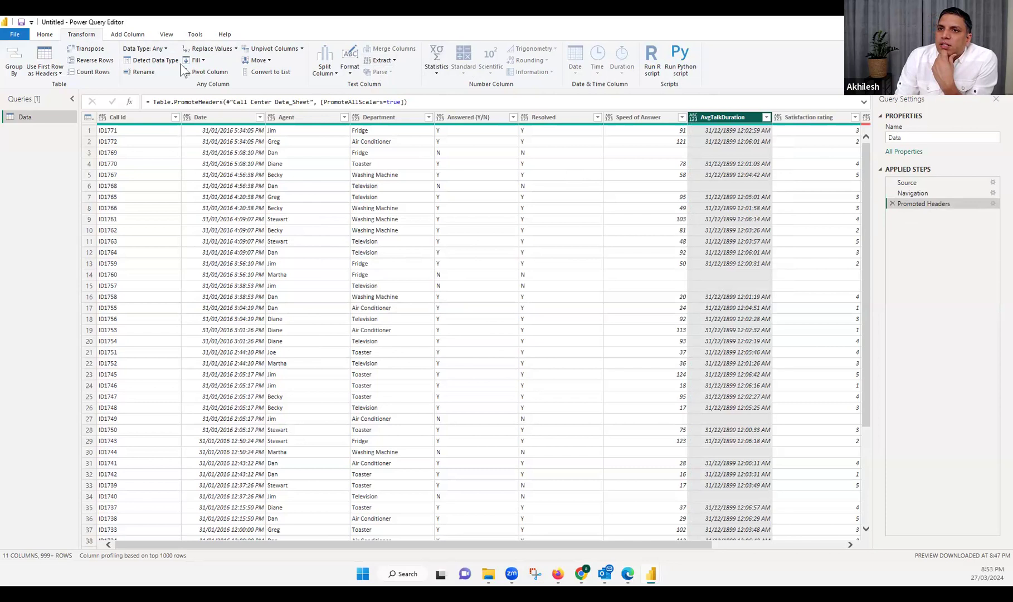
left_click(695, 118)
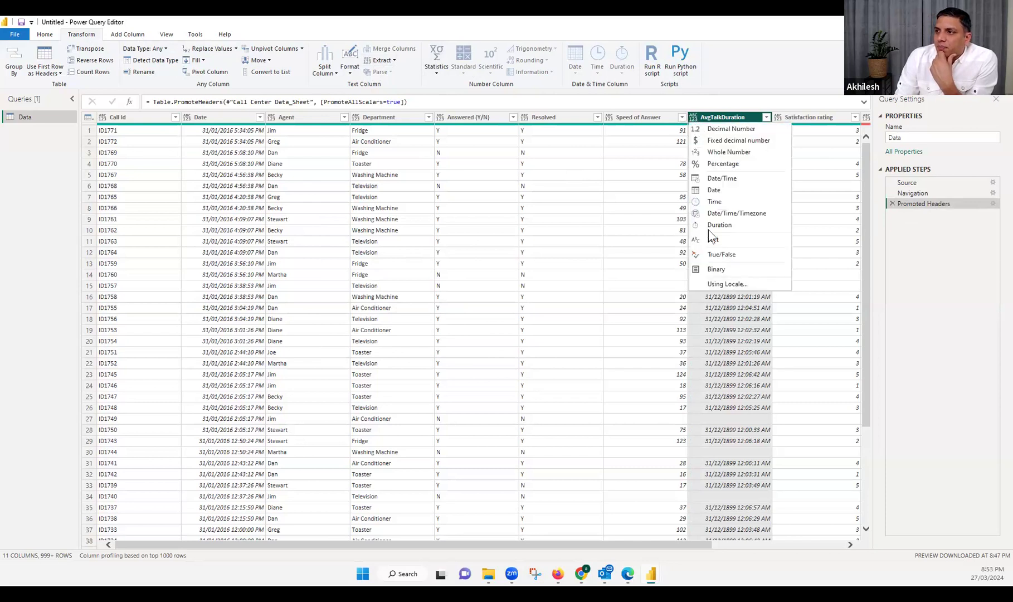
left_click(723, 178)
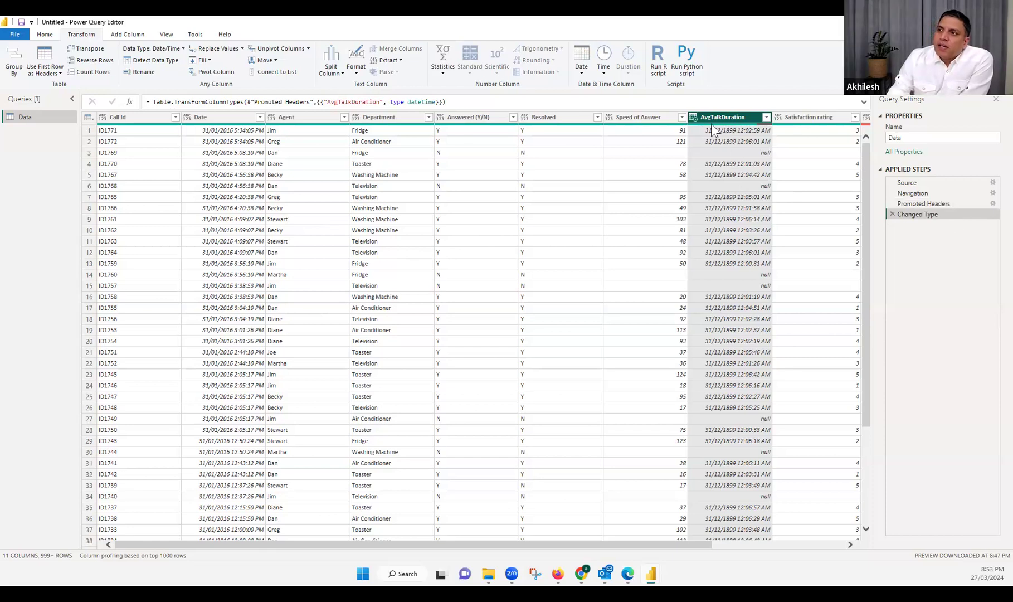
Add a new column containing the minute part of AvgTalkDuration
left_click(603, 74)
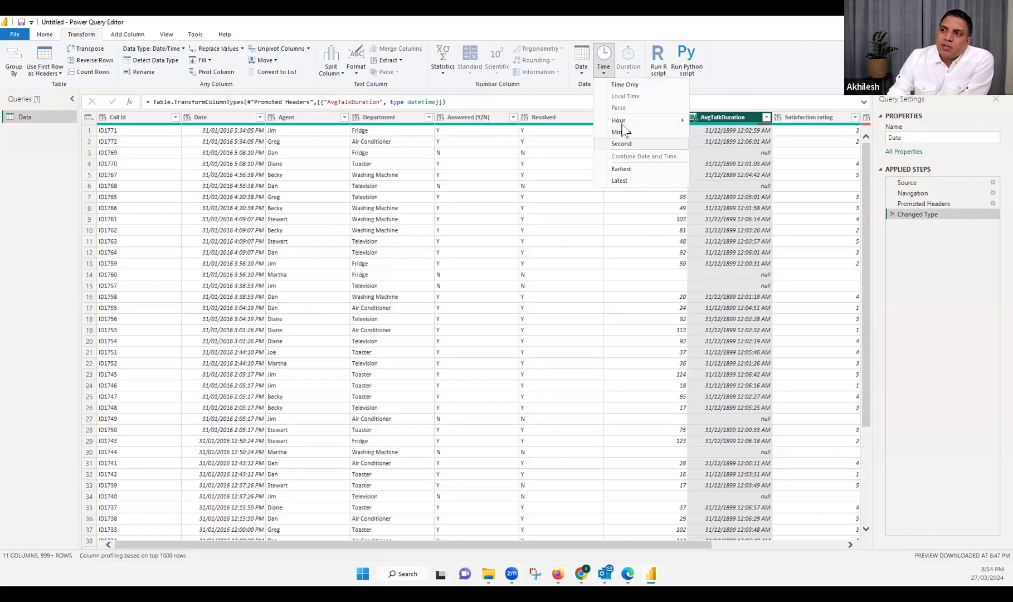
mouse_move(627, 124)
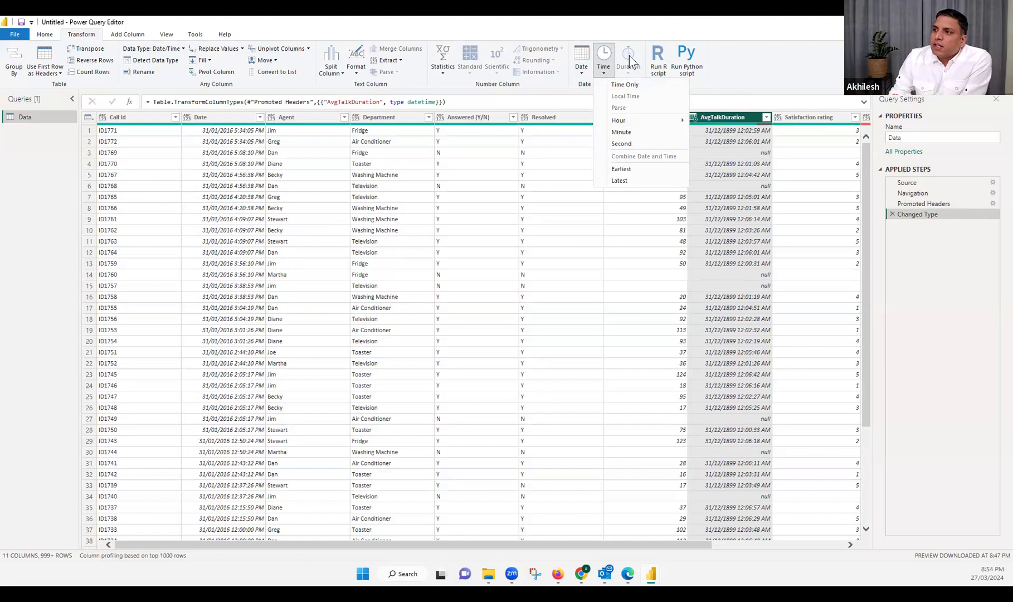
left_click(126, 37)
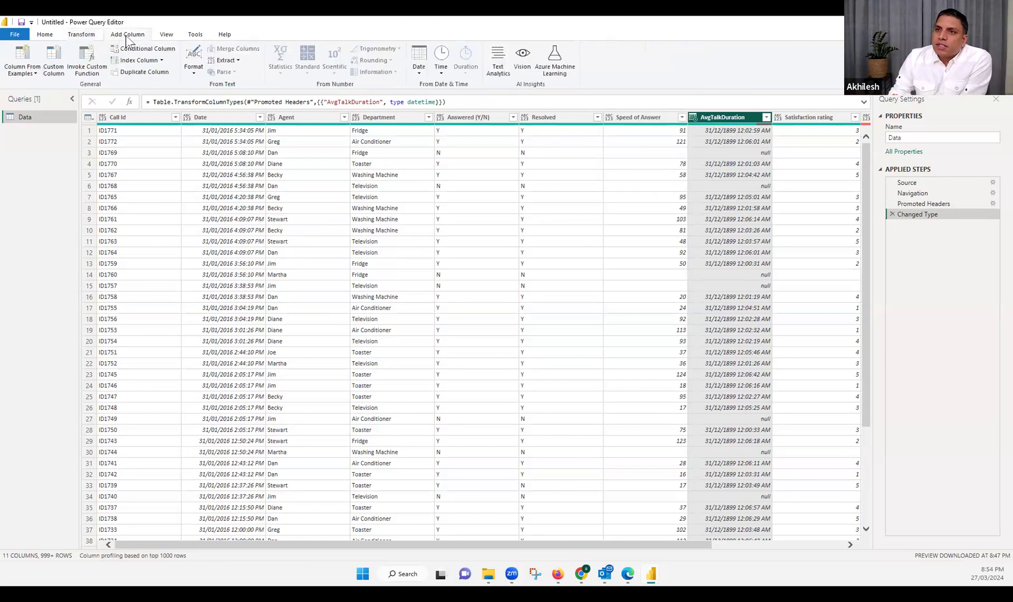
left_click(694, 118)
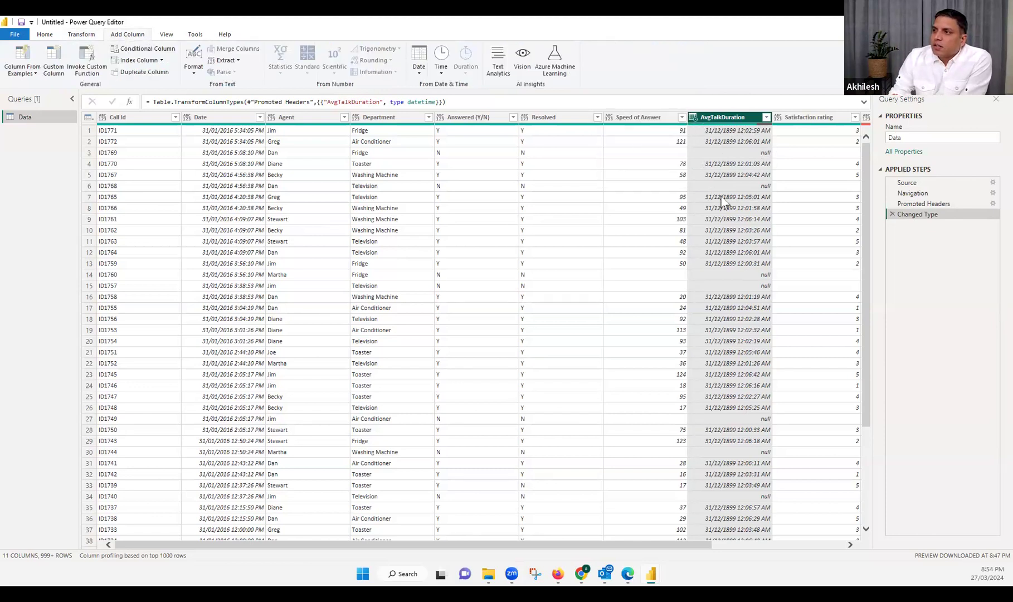
left_click(441, 75)
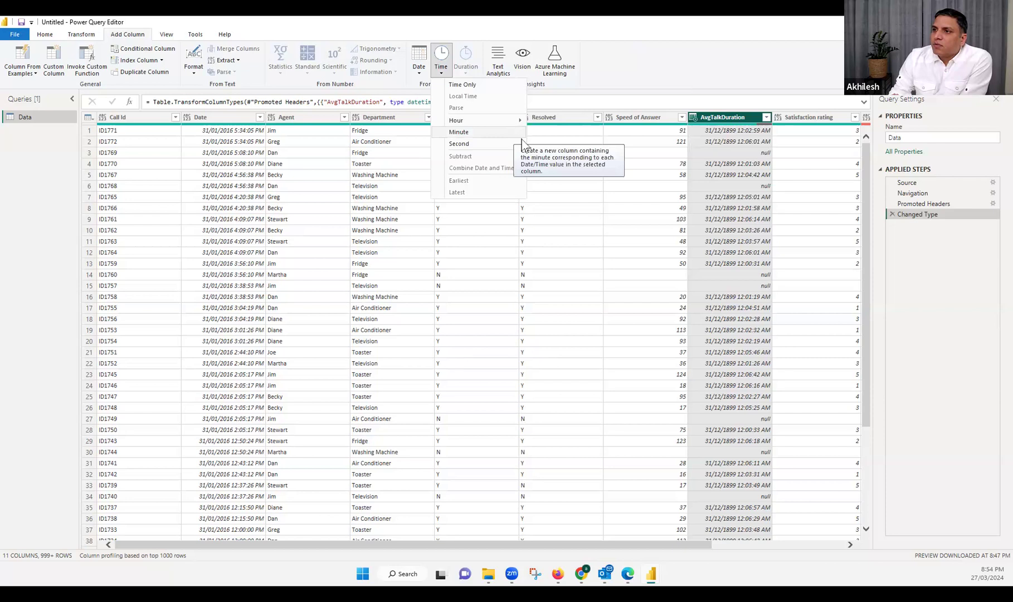
left_click(513, 134)
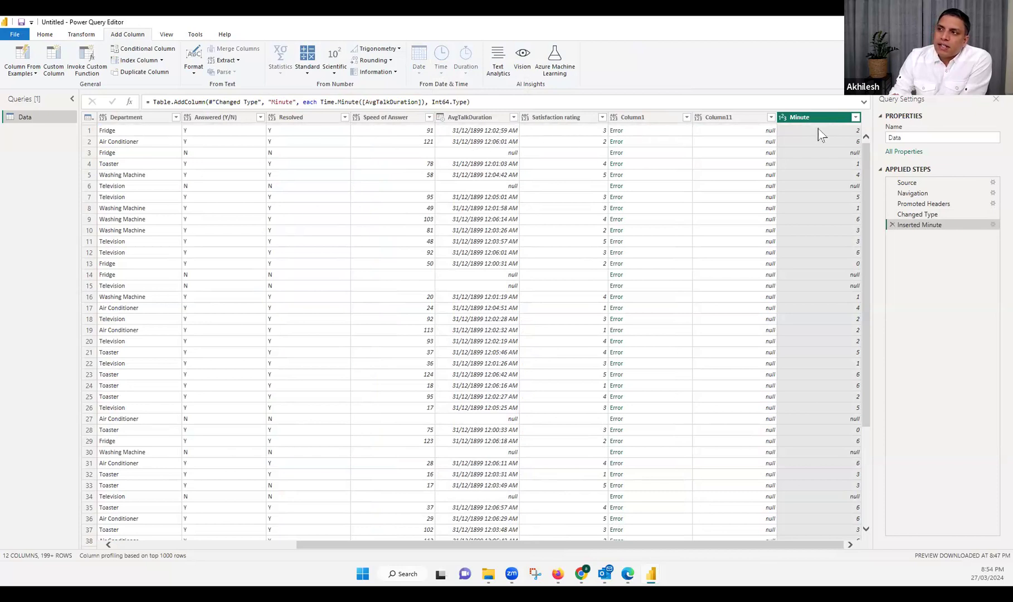
Add a new column containing the second part of AvgTalkDuration
left_click(464, 119)
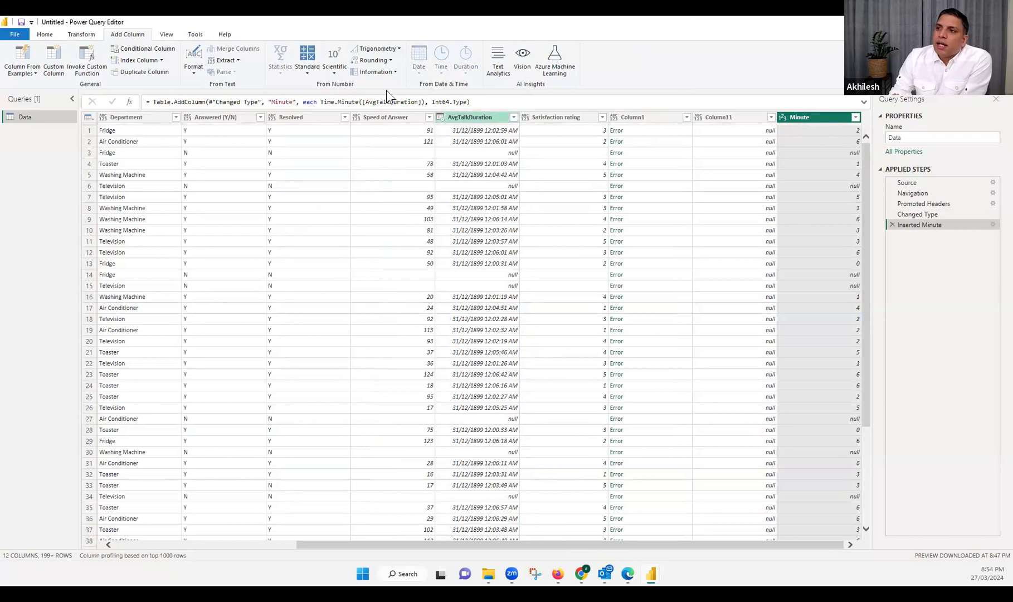
left_click(421, 75)
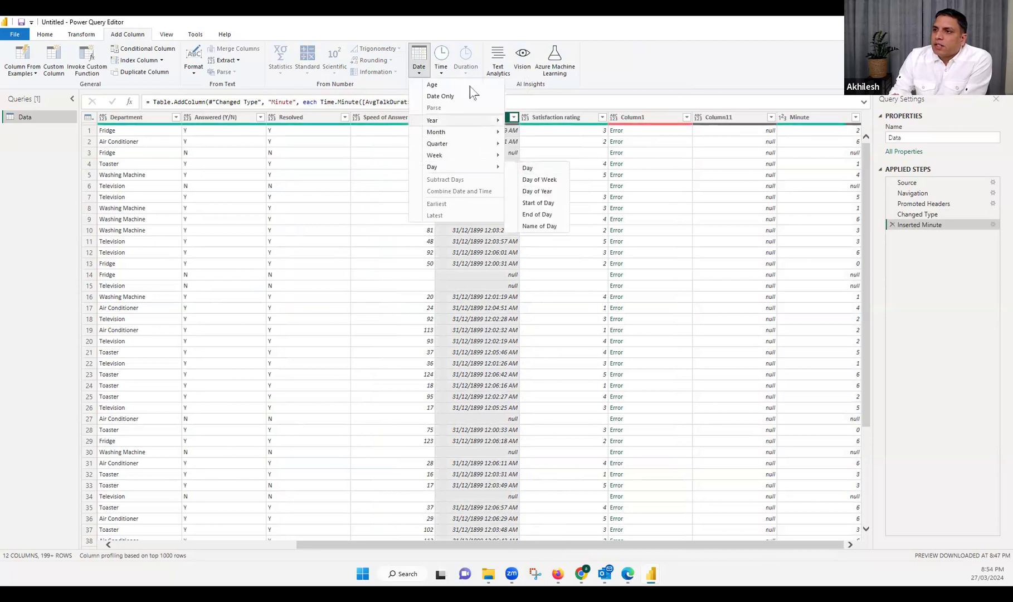
left_click(441, 68)
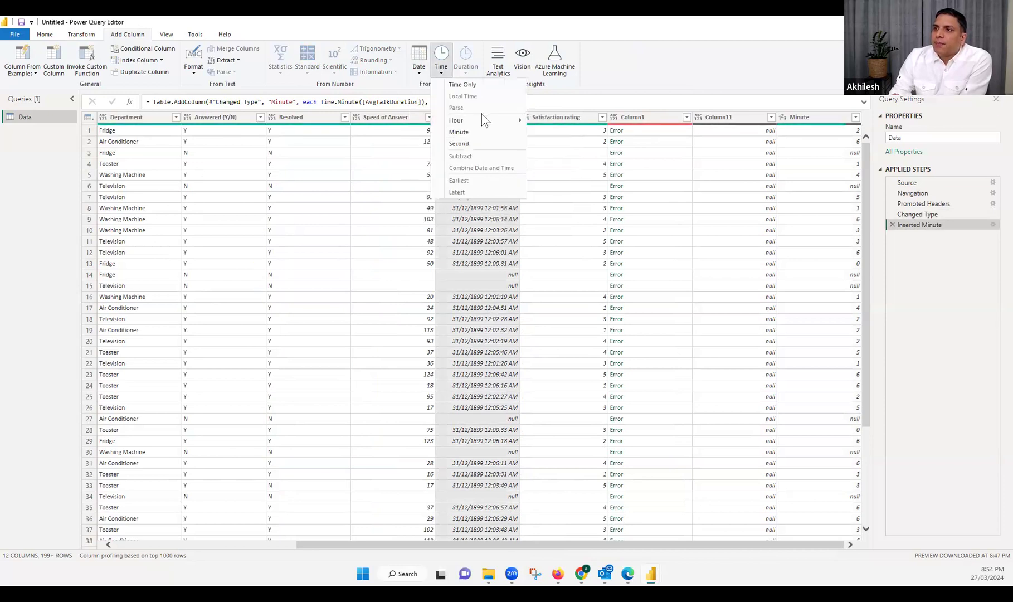
left_click(498, 145)
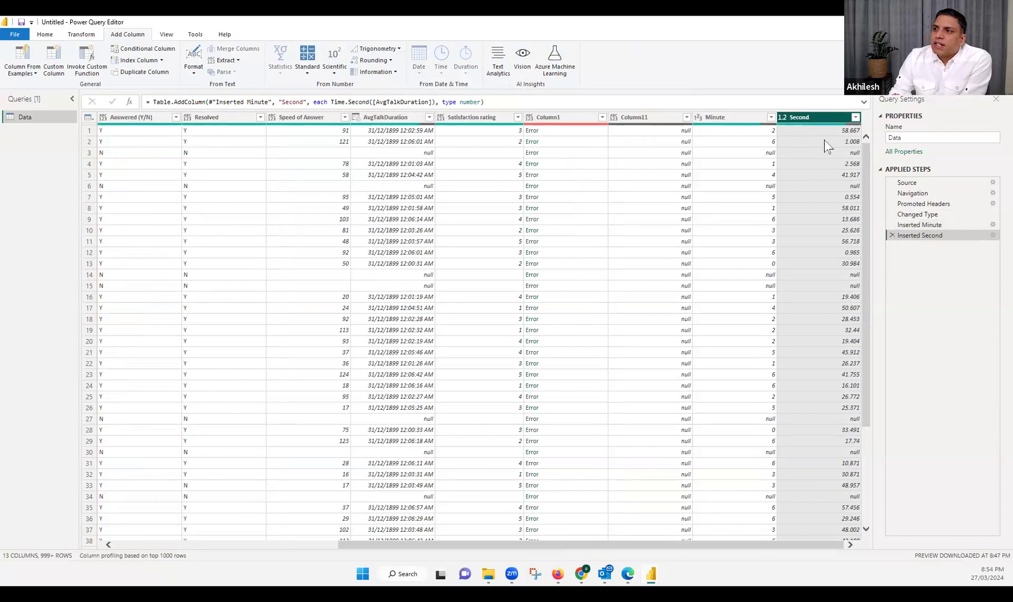
Start a custom column and name it Total Duration in Sec
left_click(753, 118)
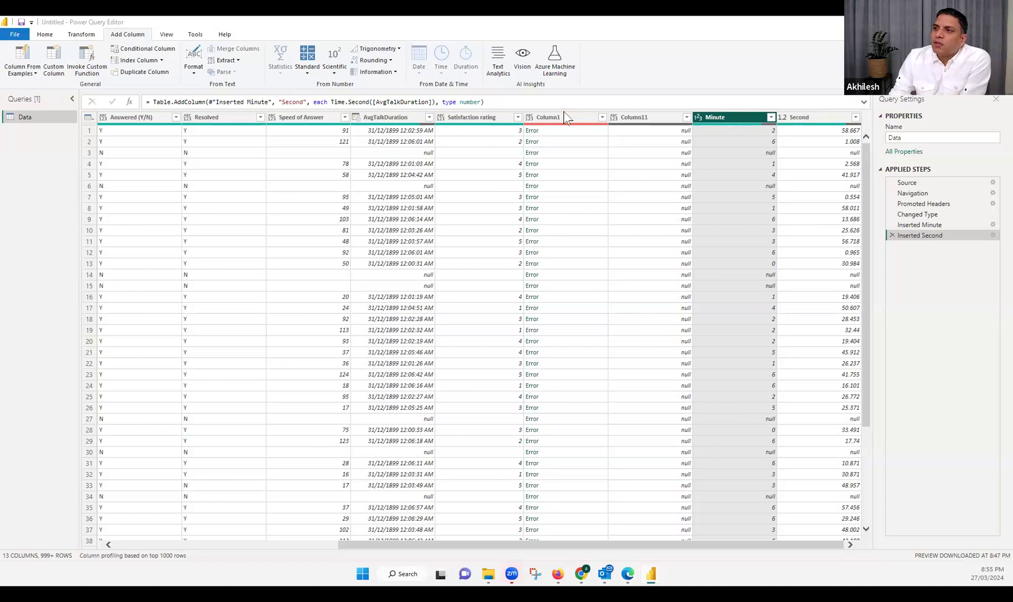
left_click(123, 32)
left_click(52, 63)
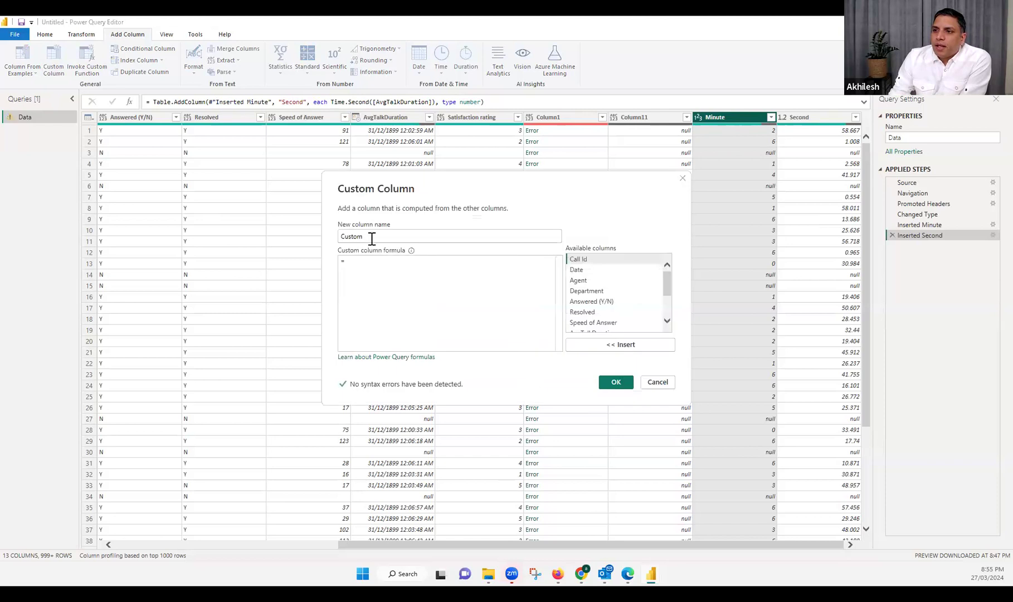
type("T")
type("otal Durat")
type("ion in ")
type("Sex")
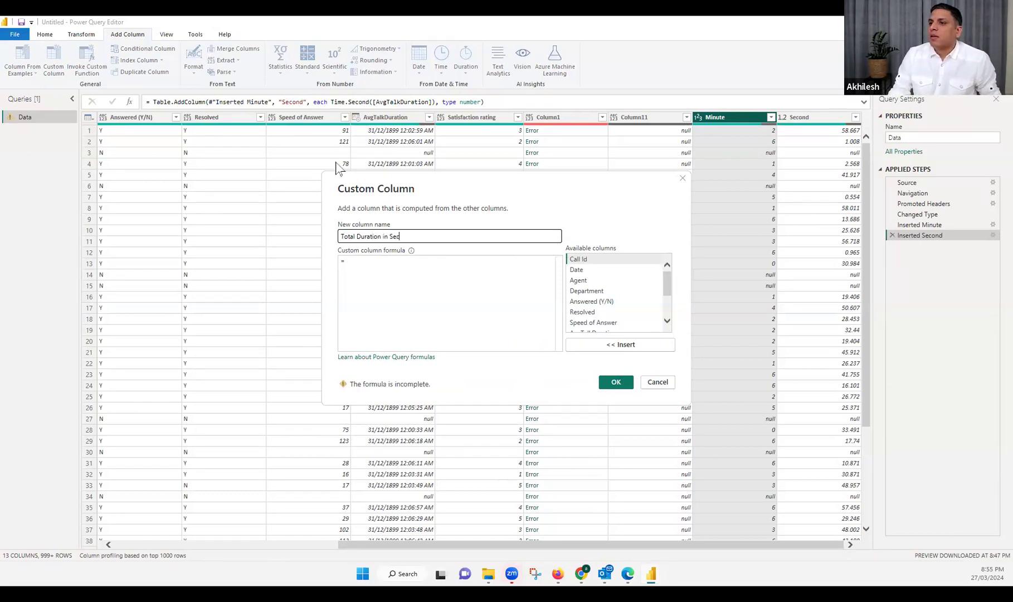
key("Tab")
Define the custom column with the formula [Minute]*60+[Second] and add it to the table
scroll(667, 295, "down", 2)
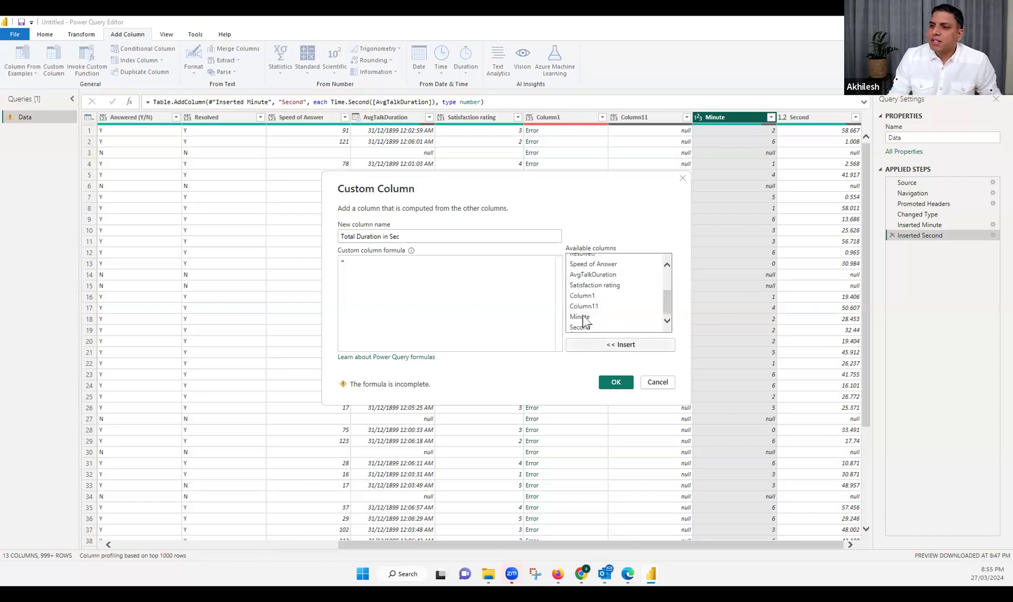
double_click(582, 317)
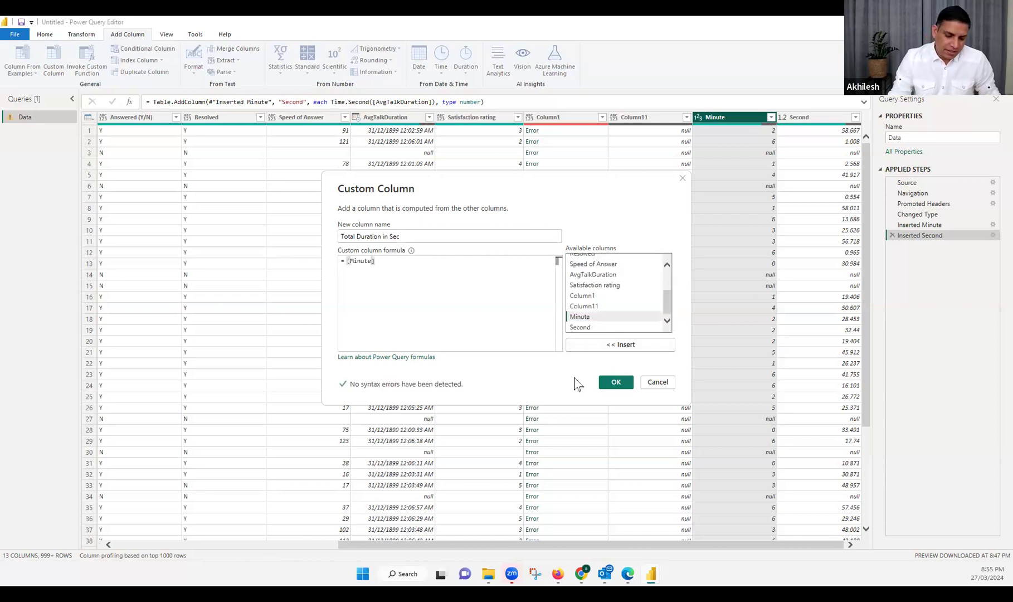
type("*60")
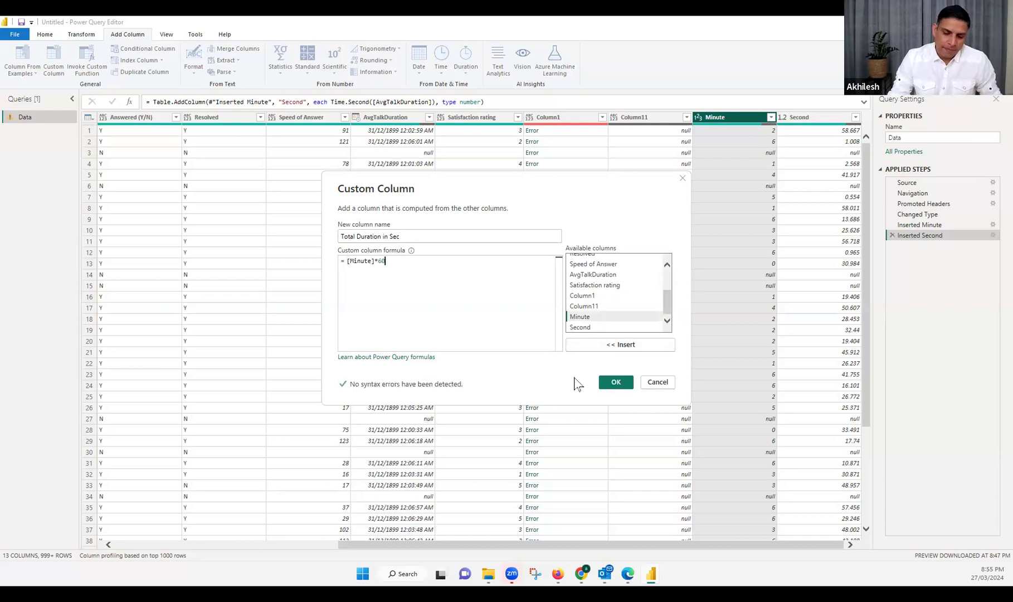
type("+")
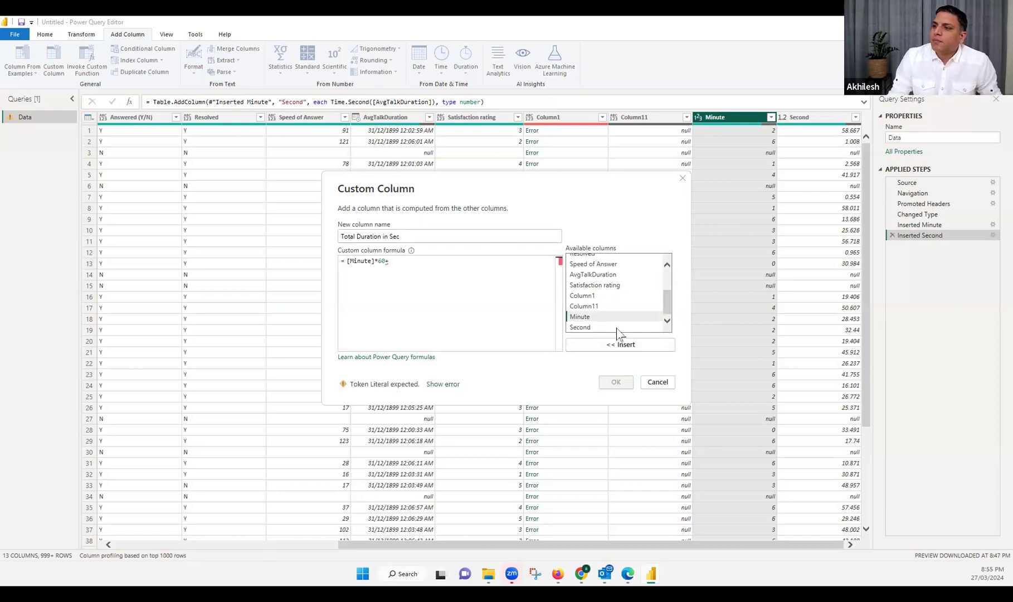
double_click(582, 328)
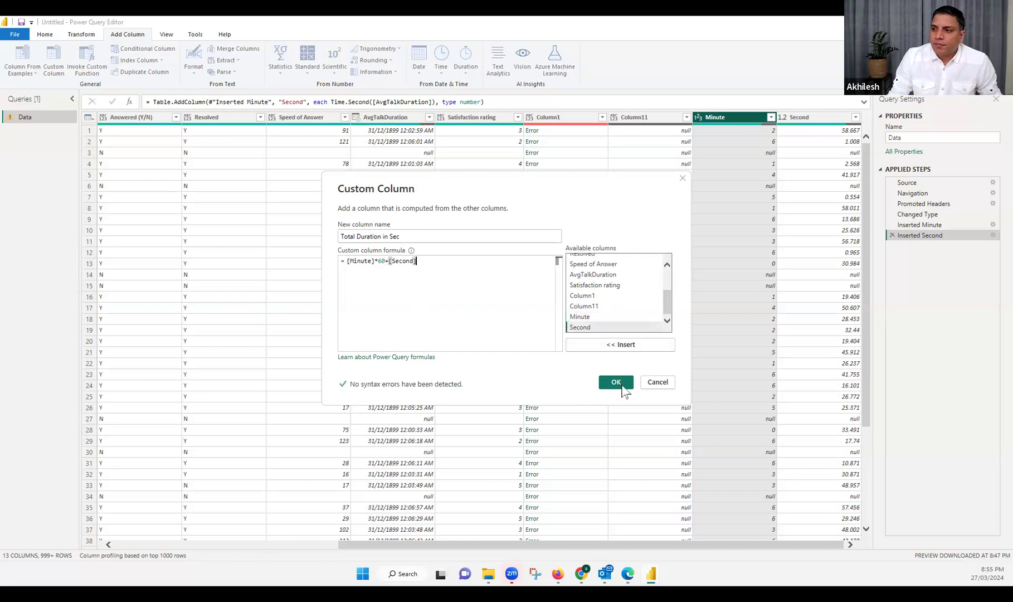
left_click(615, 383)
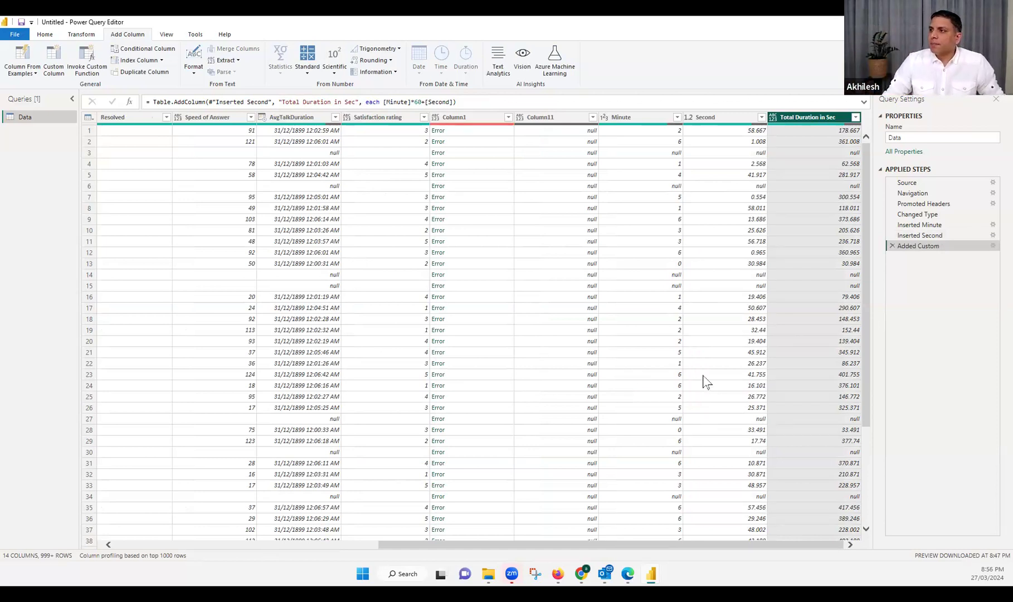
Remove the Column1 column from the Data query
left_click(719, 118)
left_click(653, 118, "ctrl")
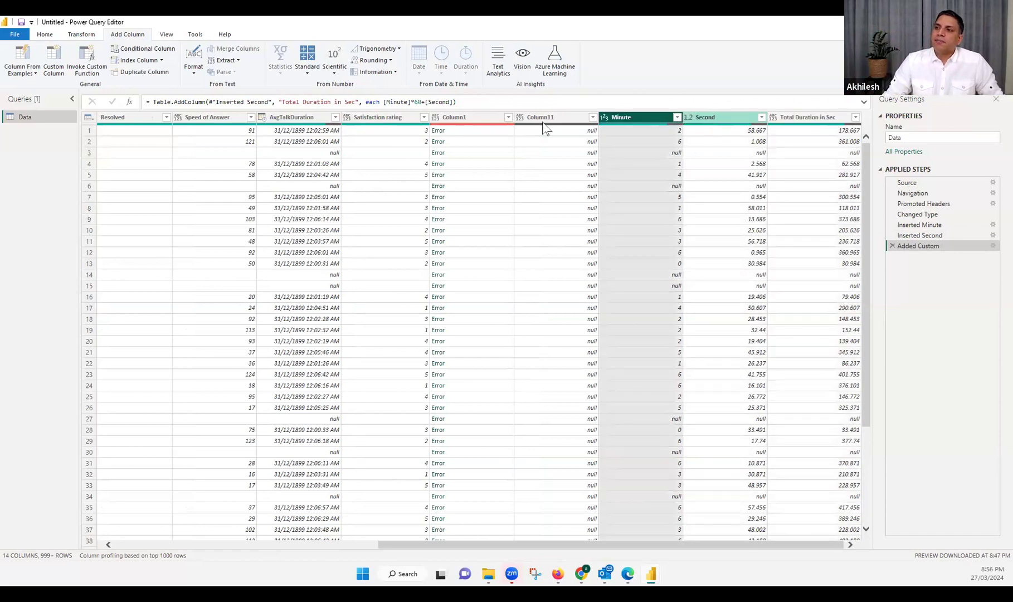
left_click(474, 118)
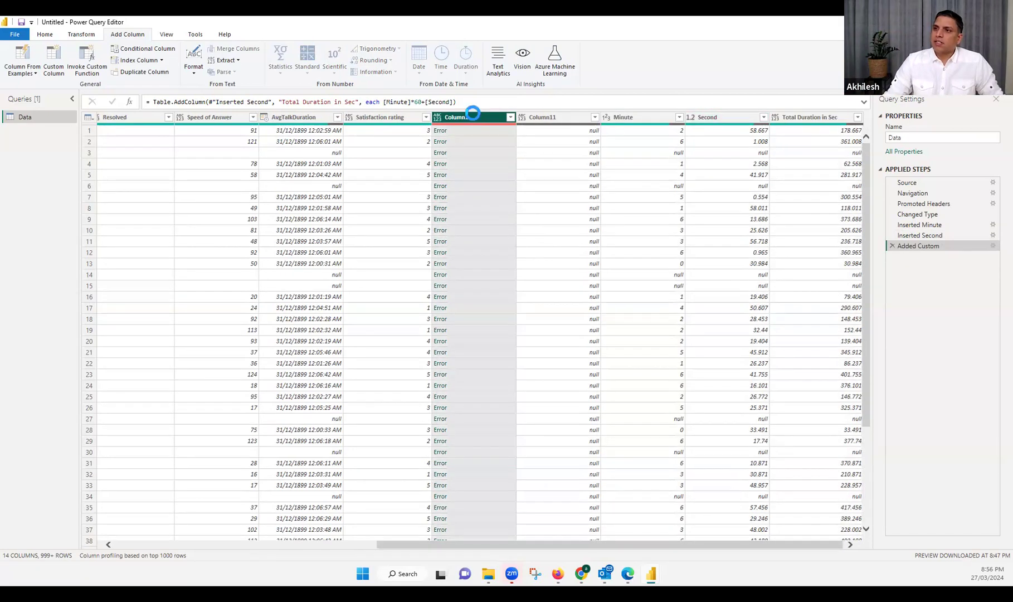
key("Delete")
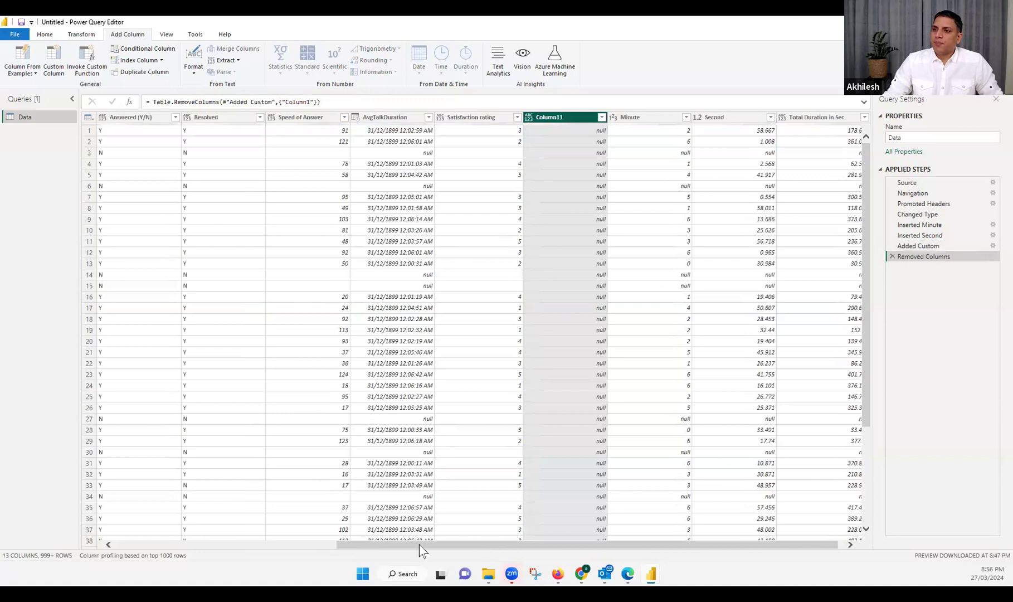
Change the Date column's data type to Date/Time
left_click(158, 544)
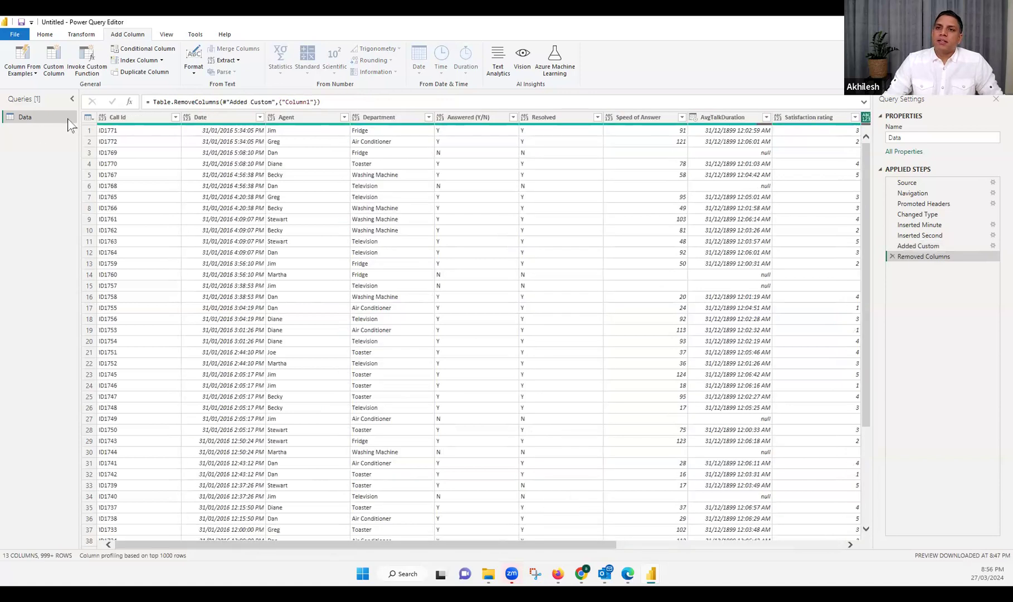
left_click(187, 118)
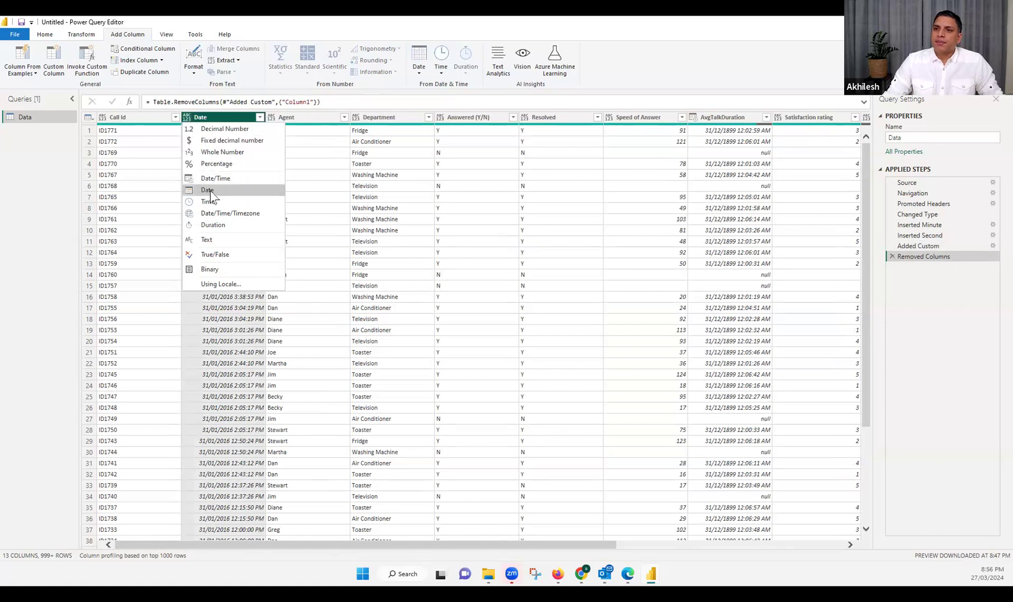
left_click(217, 178)
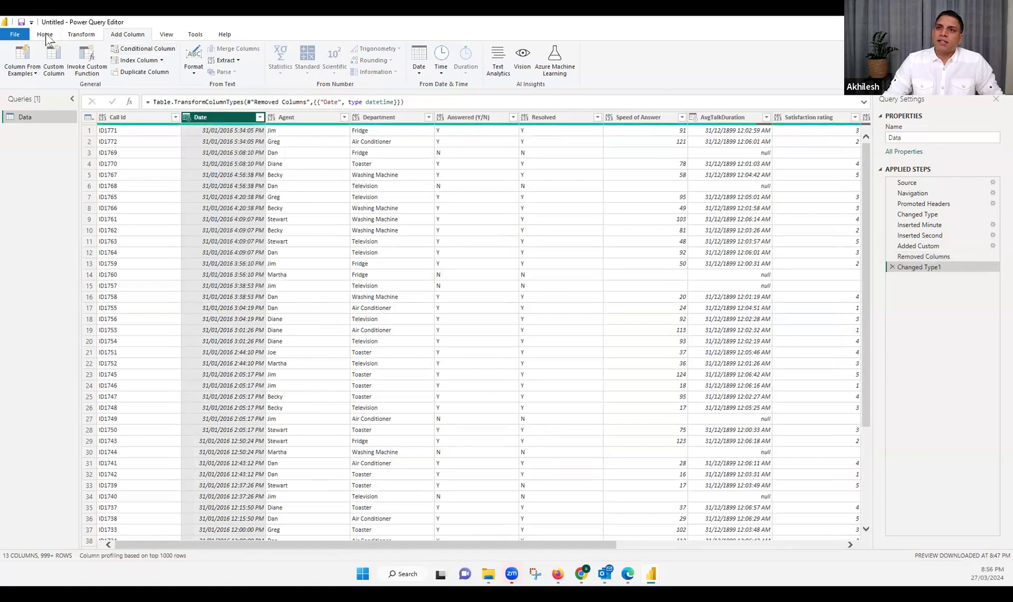
Add a date-only column extracted from the Date column
left_click(424, 74)
left_click(442, 96)
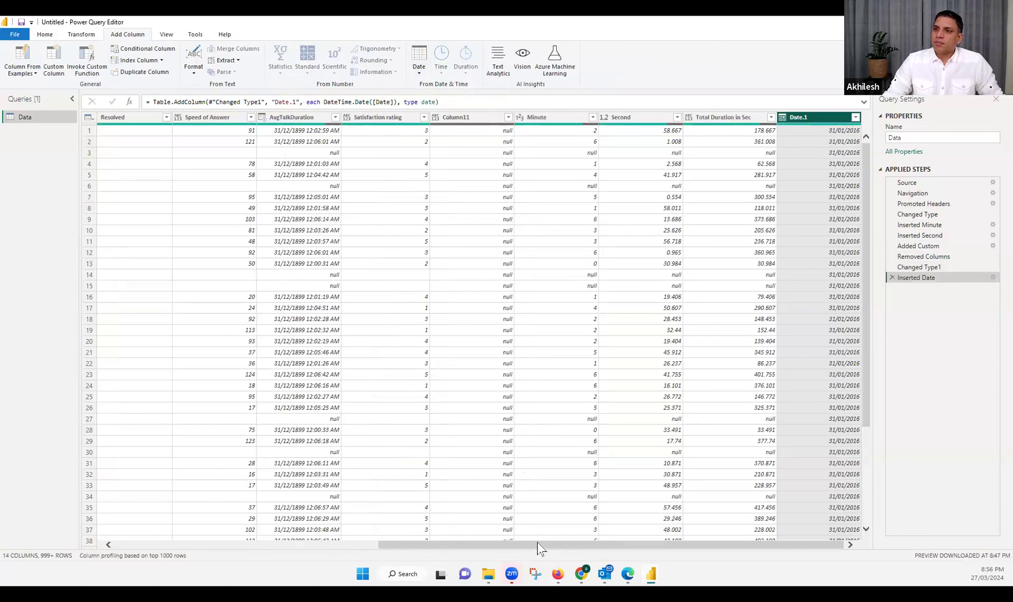
scroll(227, 532, "left", 5)
scroll(228, 532, "left", 4)
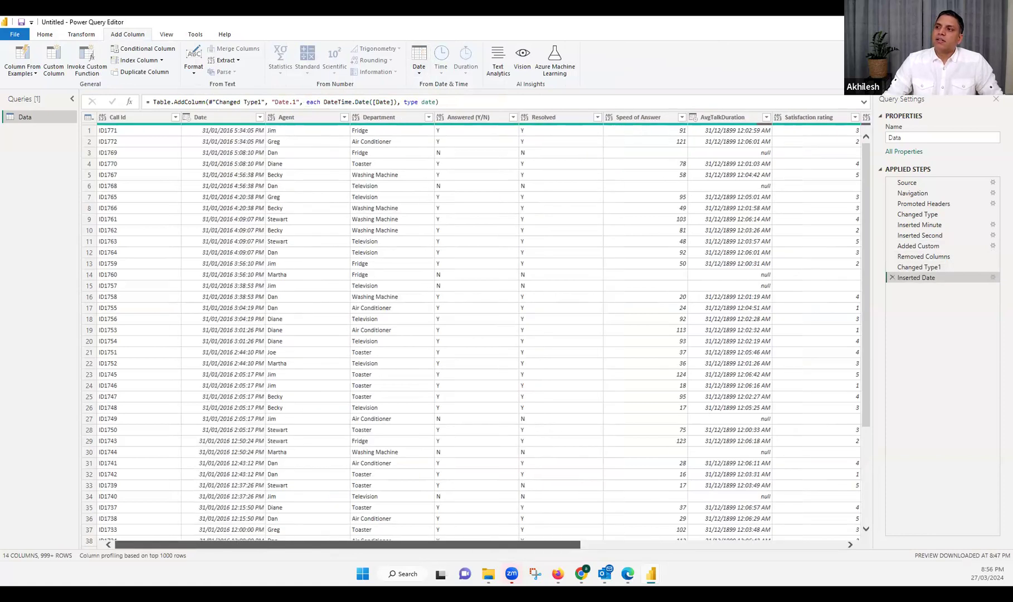
scroll(228, 532, "right", 9)
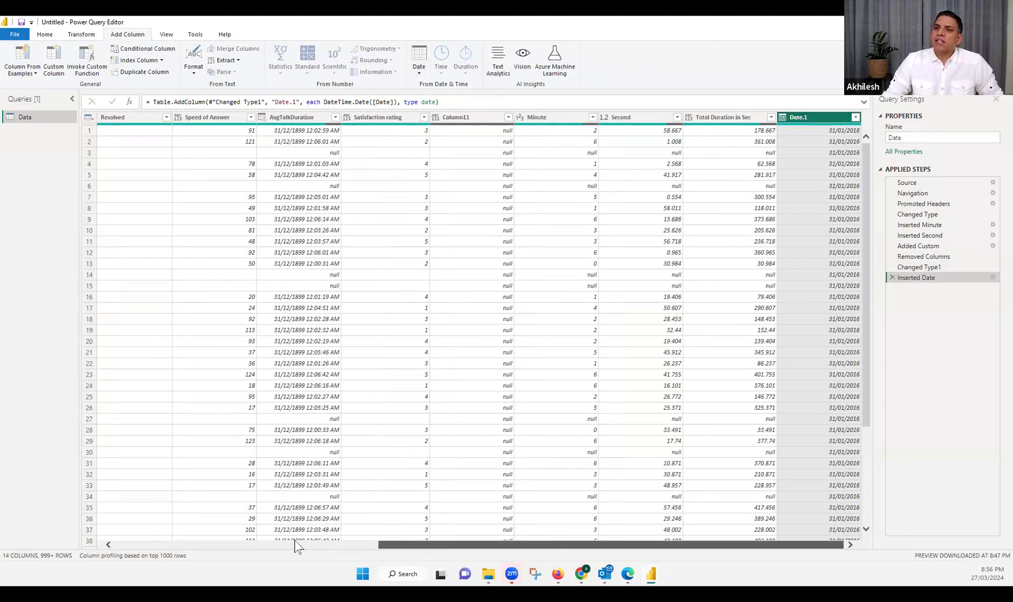
scroll(234, 295, "left", 9)
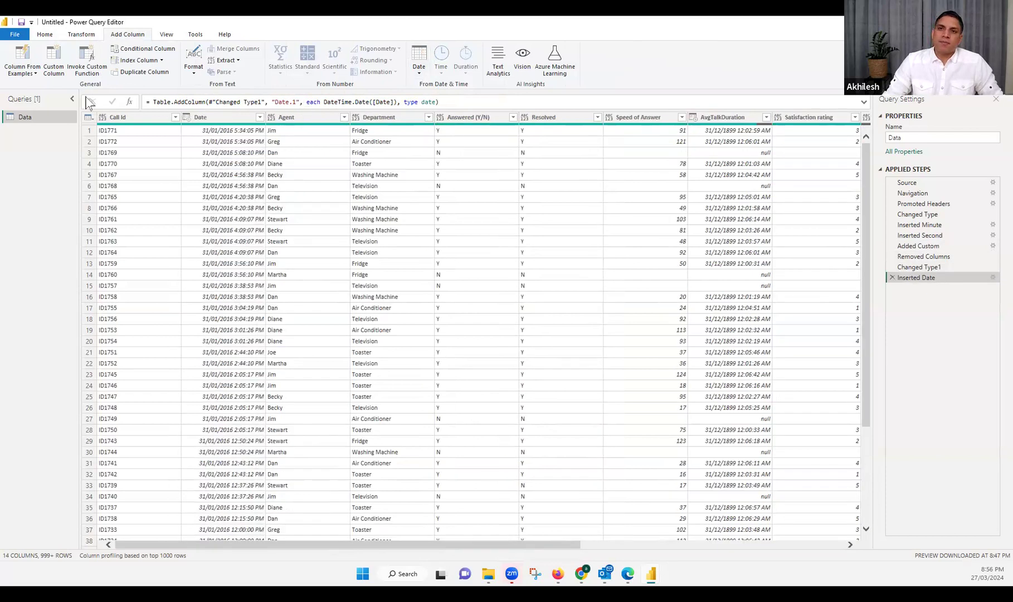
Close the query editor with the changes applied and expand the Data table's field list
left_click(44, 37)
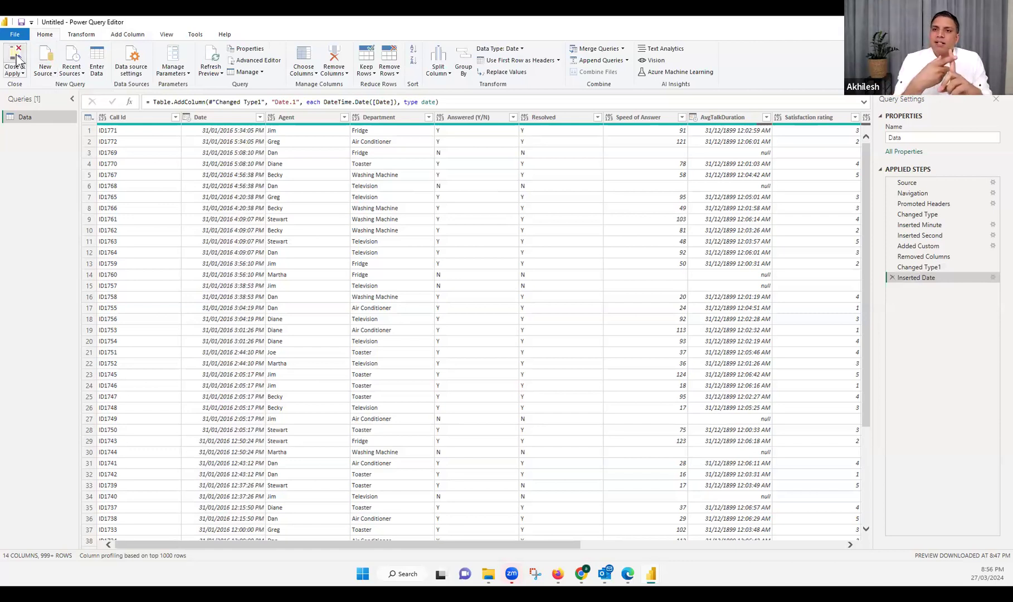
left_click(17, 60)
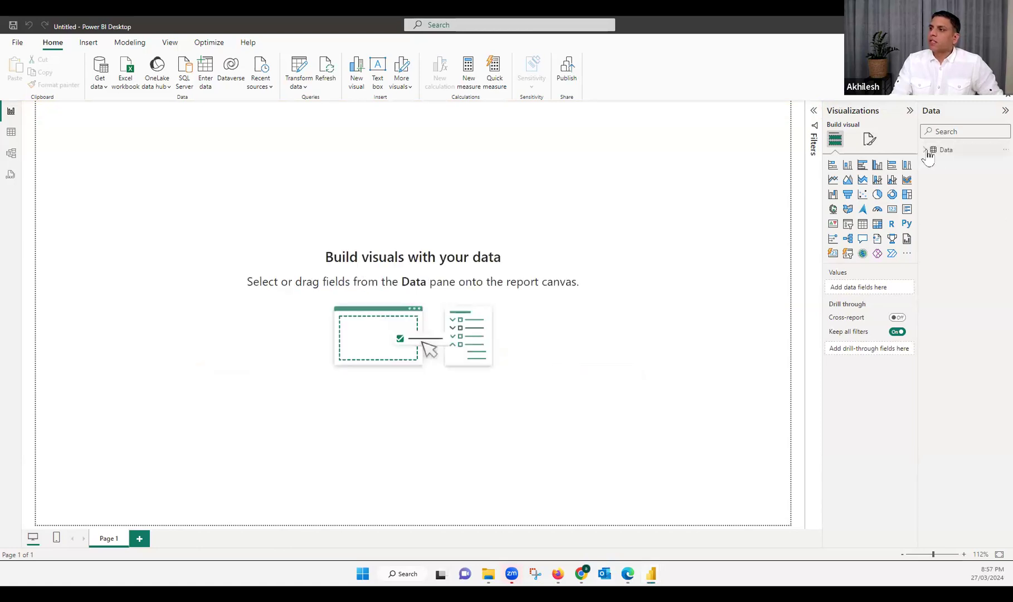
left_click(927, 152)
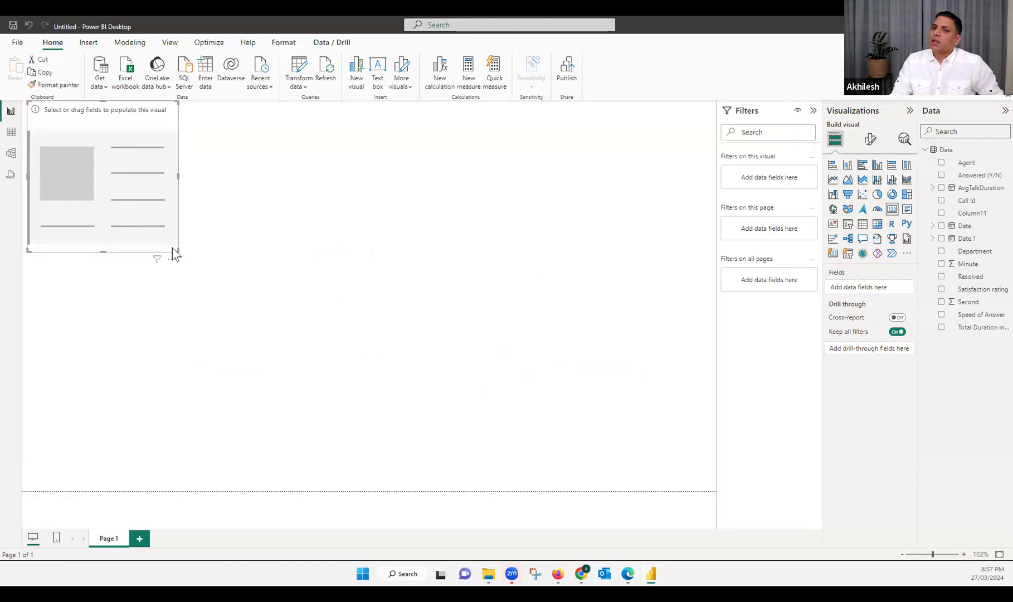
Place a small card visual along the page's upper edge and add the Total Duration in Sec field to it
left_click_drag(176, 252, 189, 164)
left_click_drag(107, 142, 549, 136)
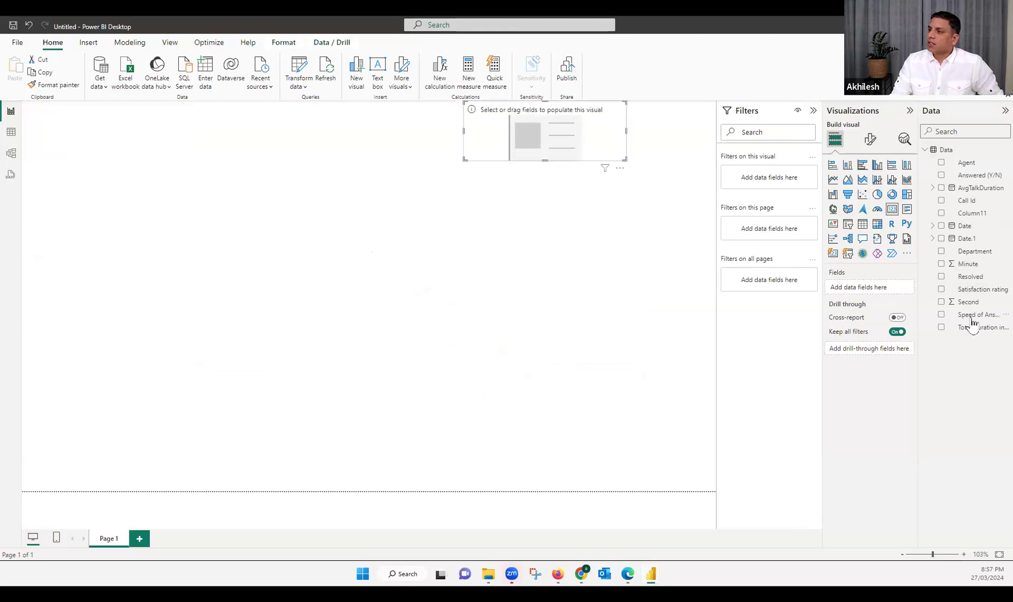
left_click_drag(977, 329, 878, 291)
left_click_drag(874, 288, 873, 289)
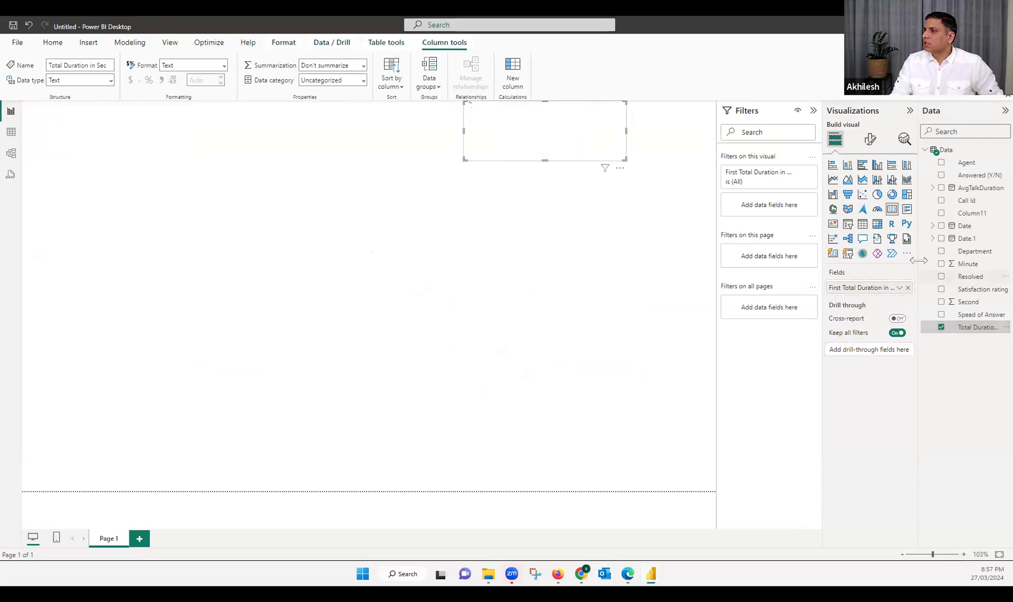
left_click_drag(866, 269, 867, 269)
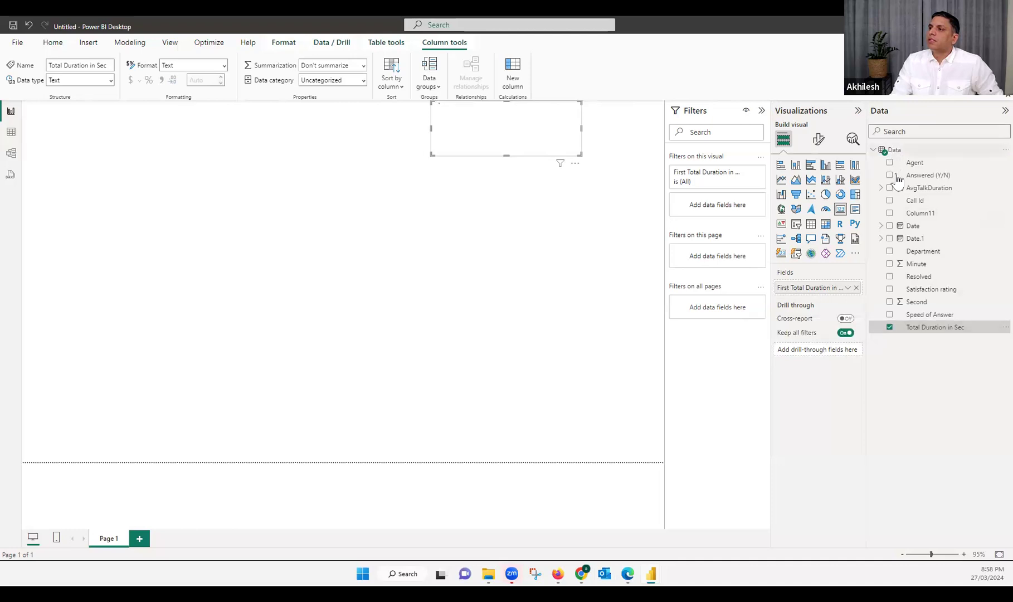
Edit the Data query to change Total Duration in Sec to Decimal Number, and apply the change to the report
right_click(894, 152)
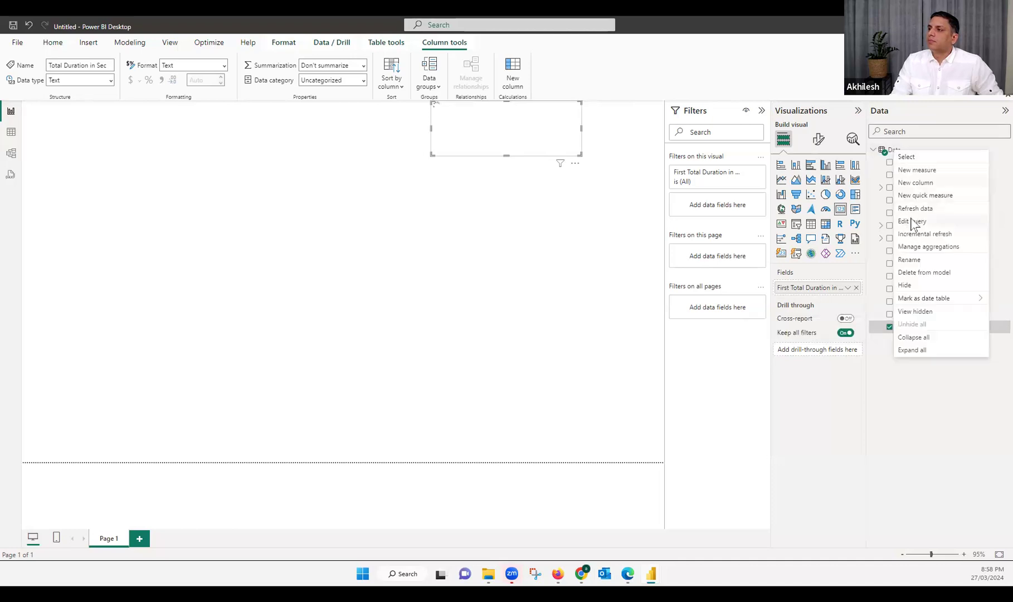
left_click(912, 222)
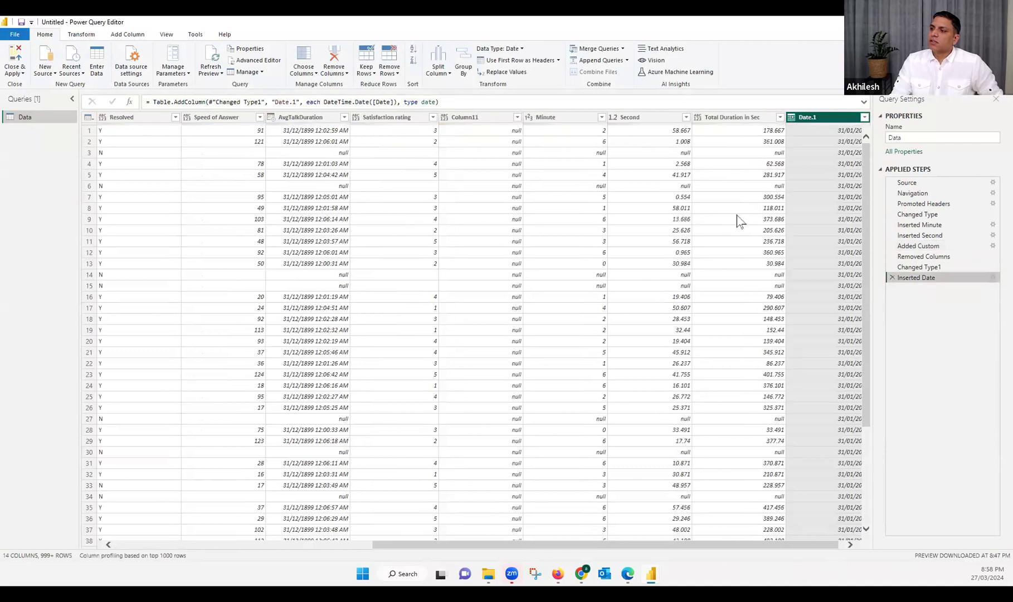
left_click(697, 118)
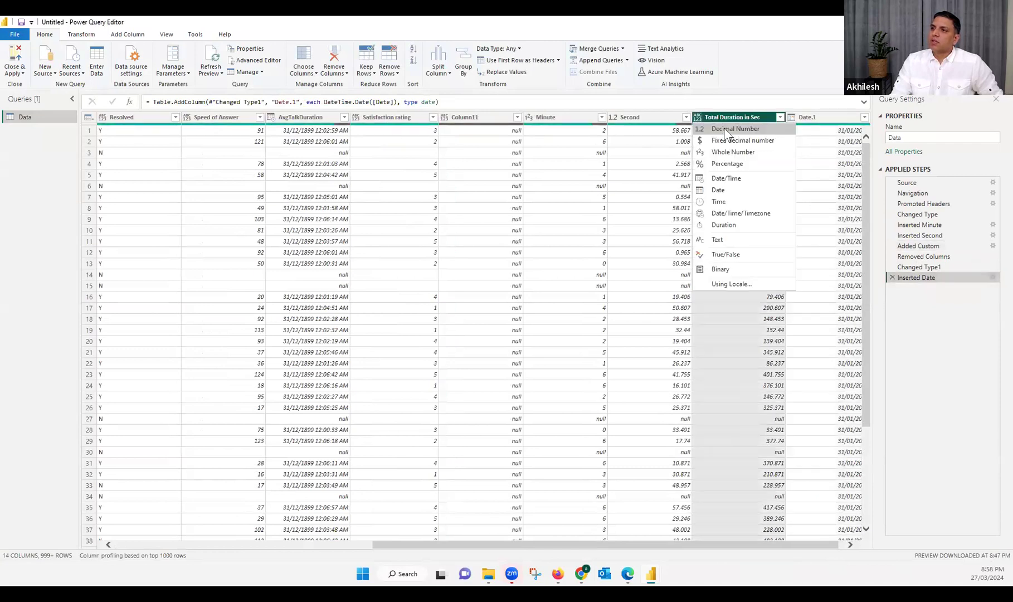
left_click(723, 128)
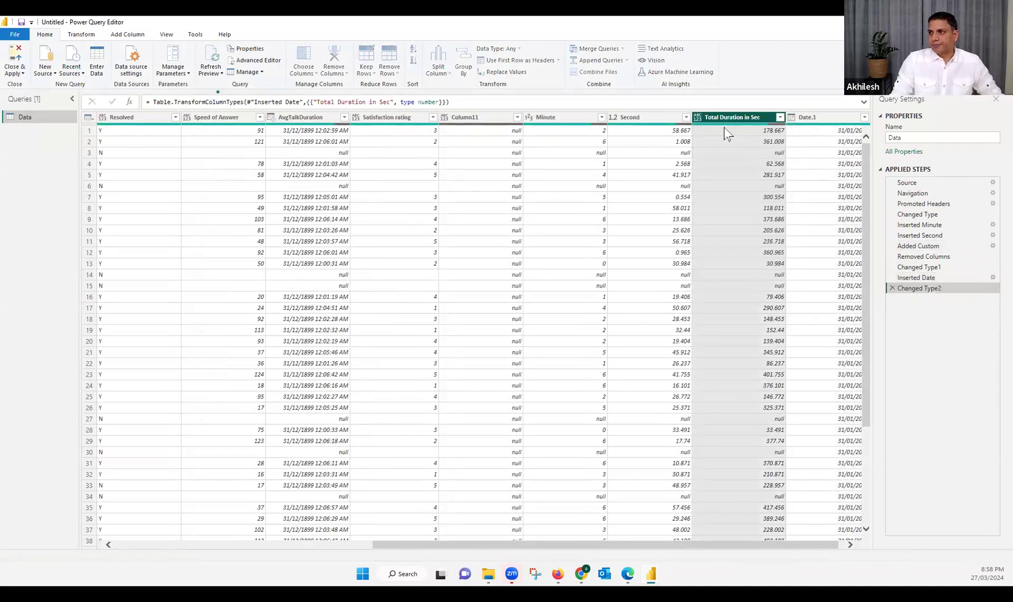
left_click(15, 60)
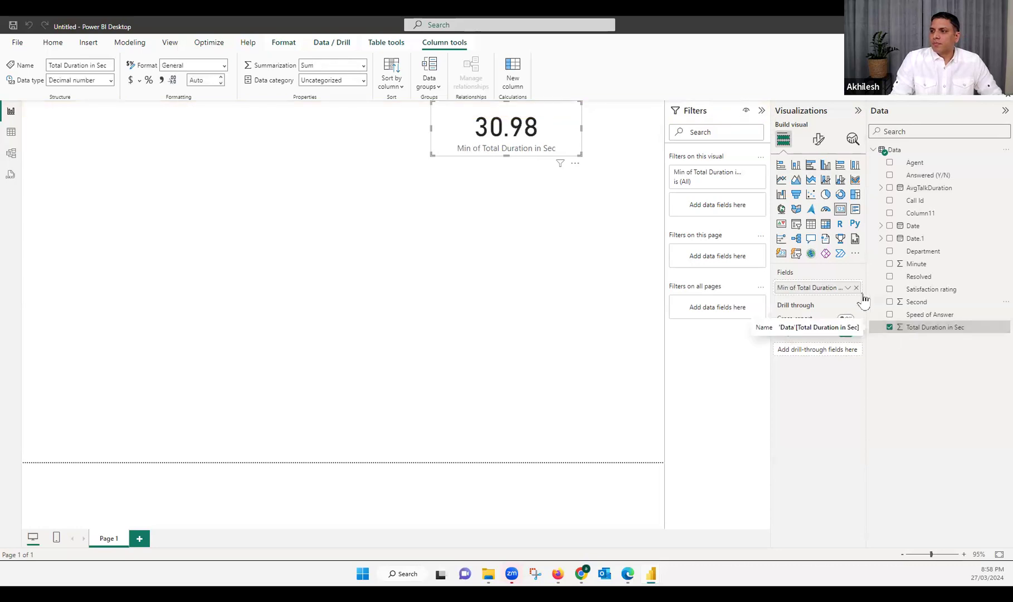
Replace the card's field with the numeric Total Duration in Sec and summarize it by Average
left_click_drag(914, 328, 786, 288)
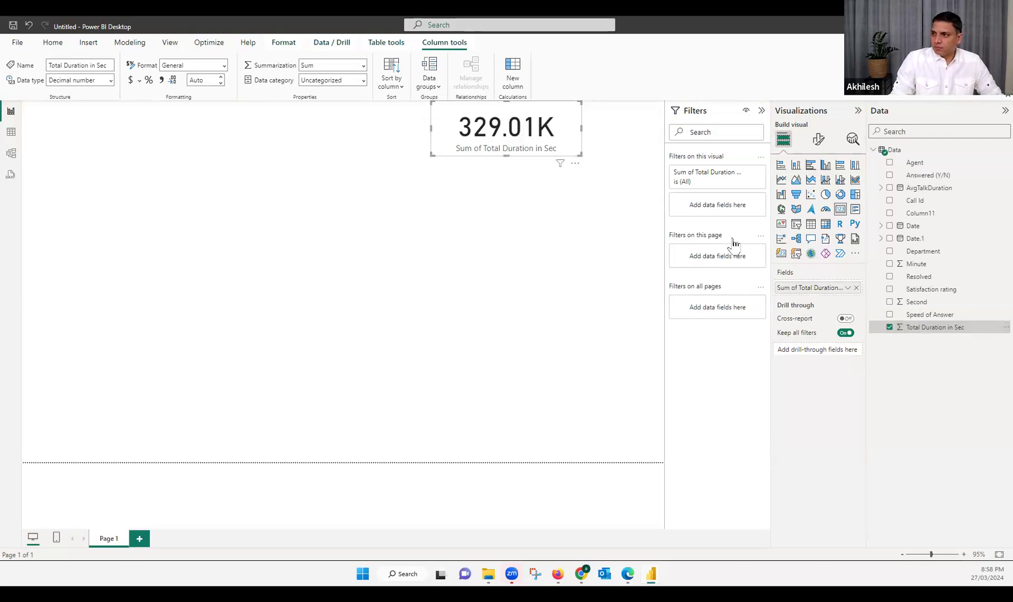
left_click(848, 289)
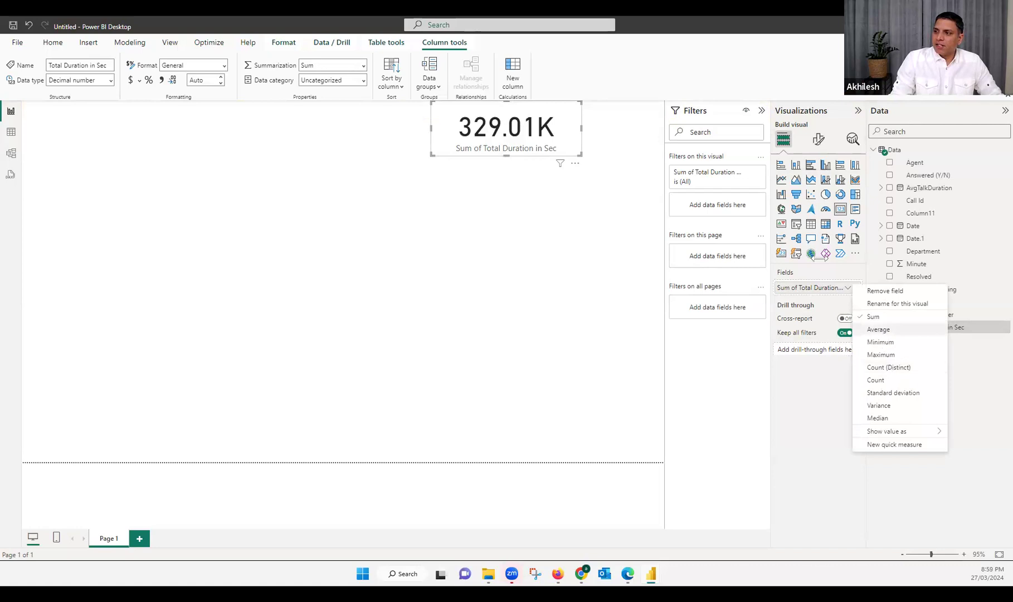
left_click(879, 330)
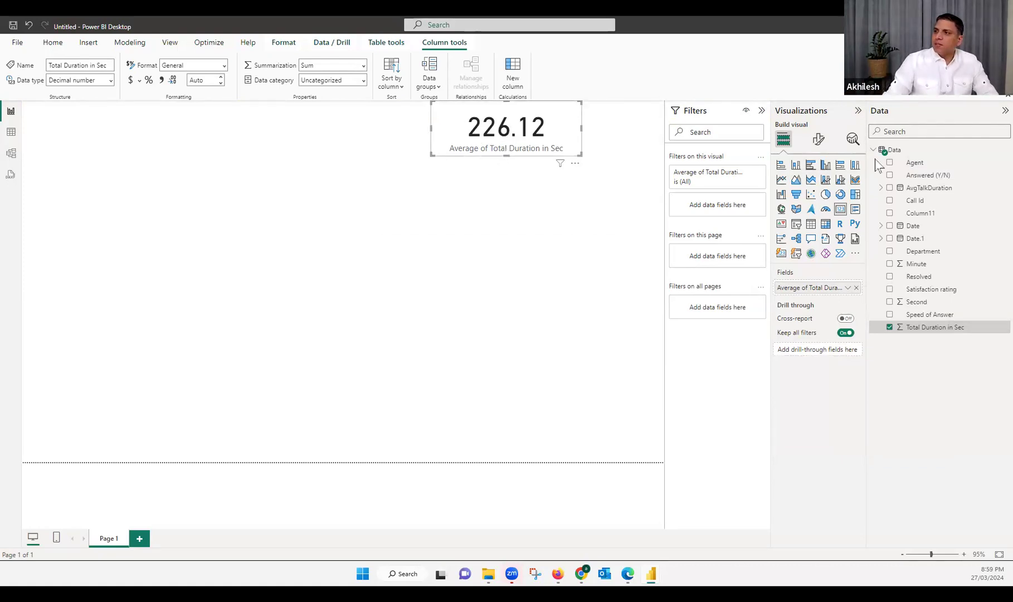
Create a measure in the Data table with the formula Duration Sec = AVERAGE(Data[Total Duration in Sec])
right_click(897, 150)
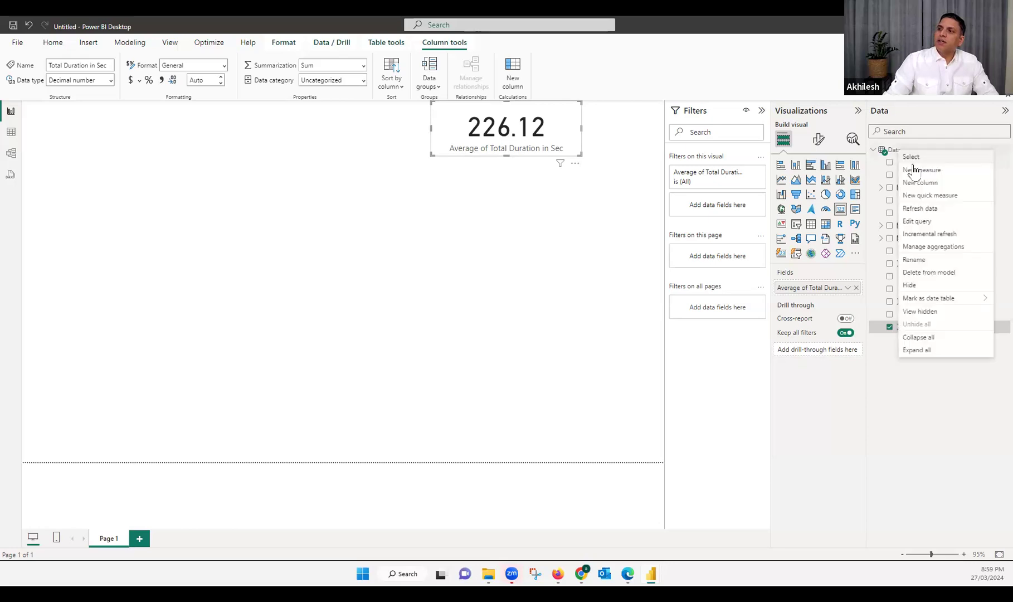
left_click(879, 200)
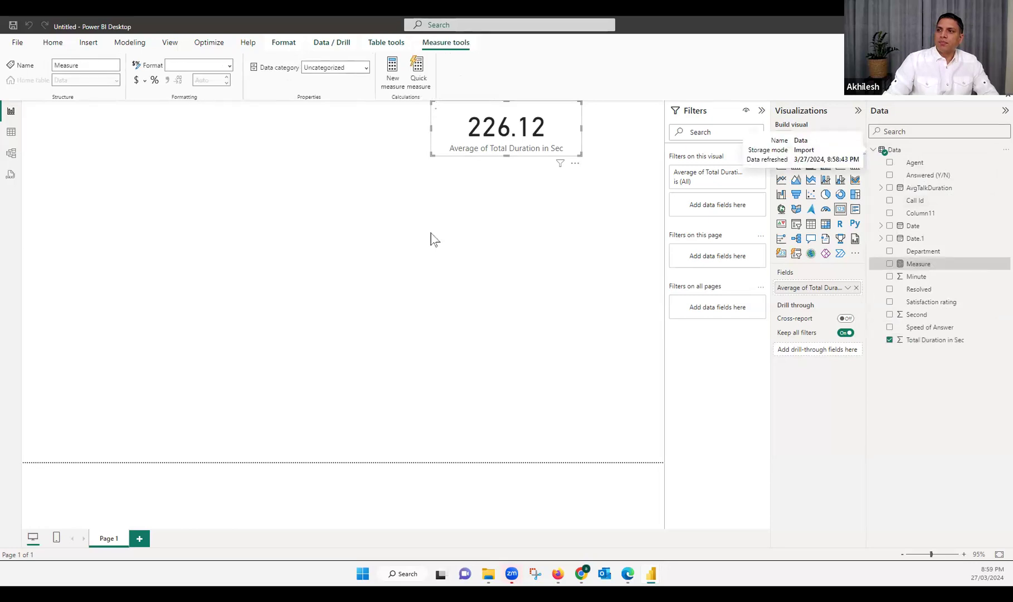
double_click(101, 108)
type("Duration ")
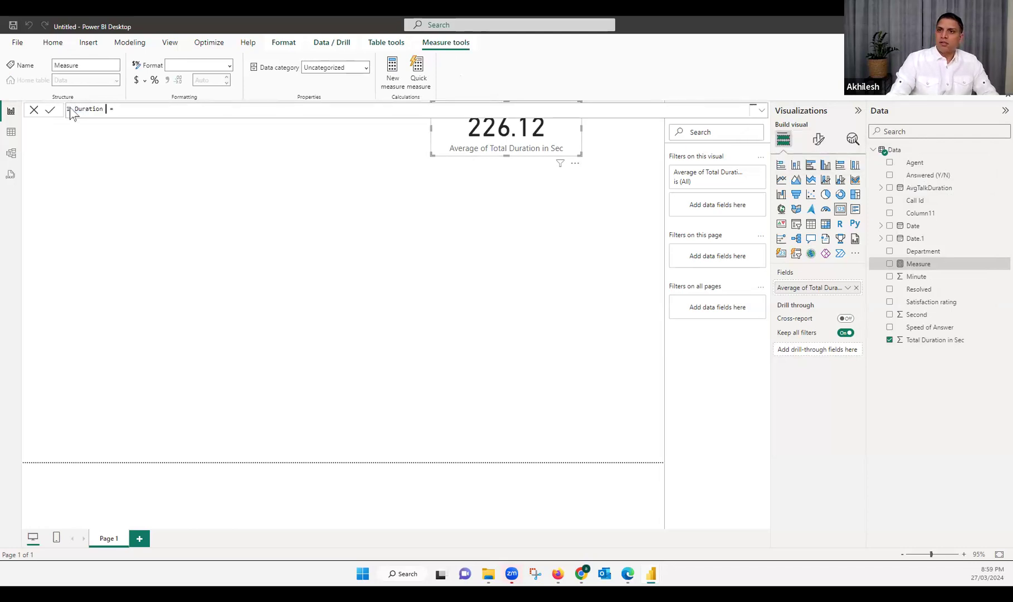
type("Sec = ")
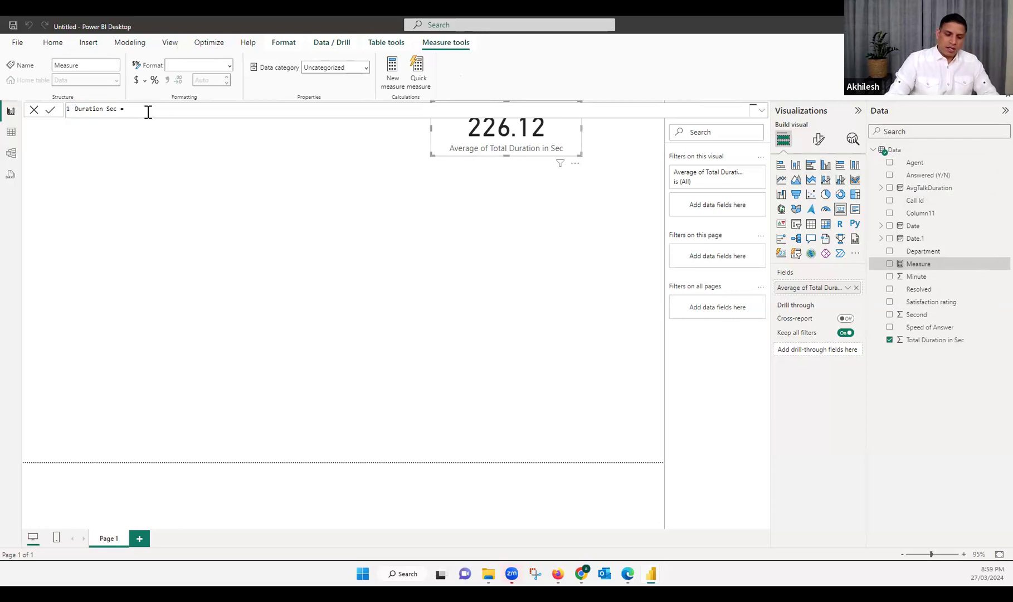
type("av")
key("Tab")
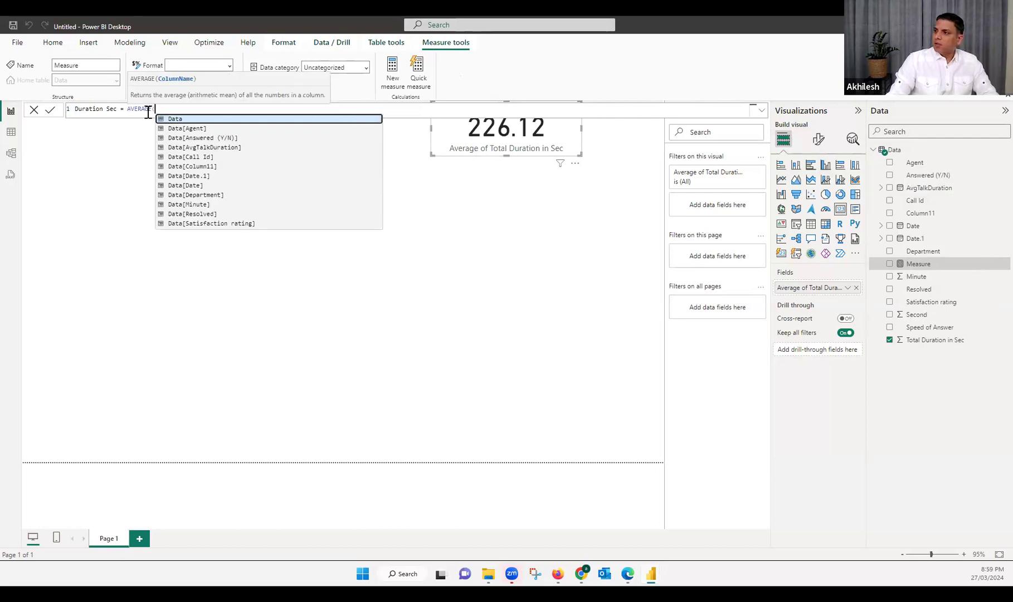
type("to")
key("Tab")
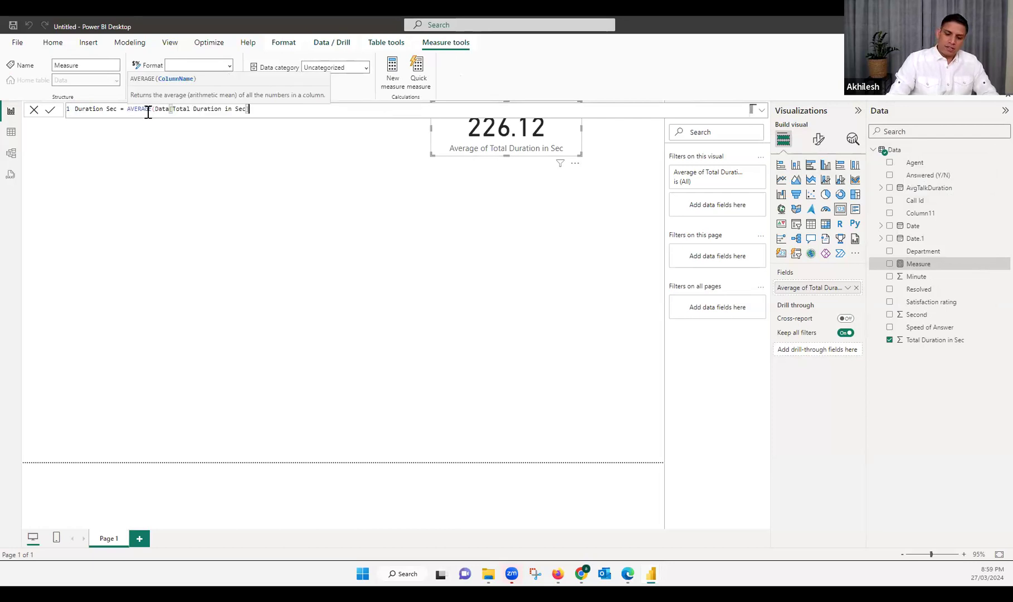
type(")")
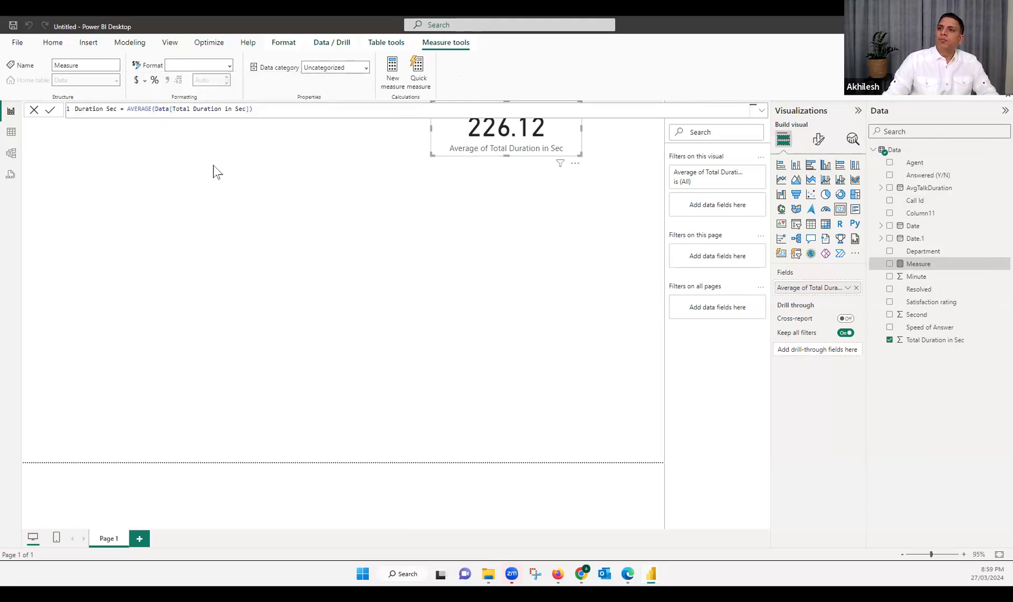
key("Return")
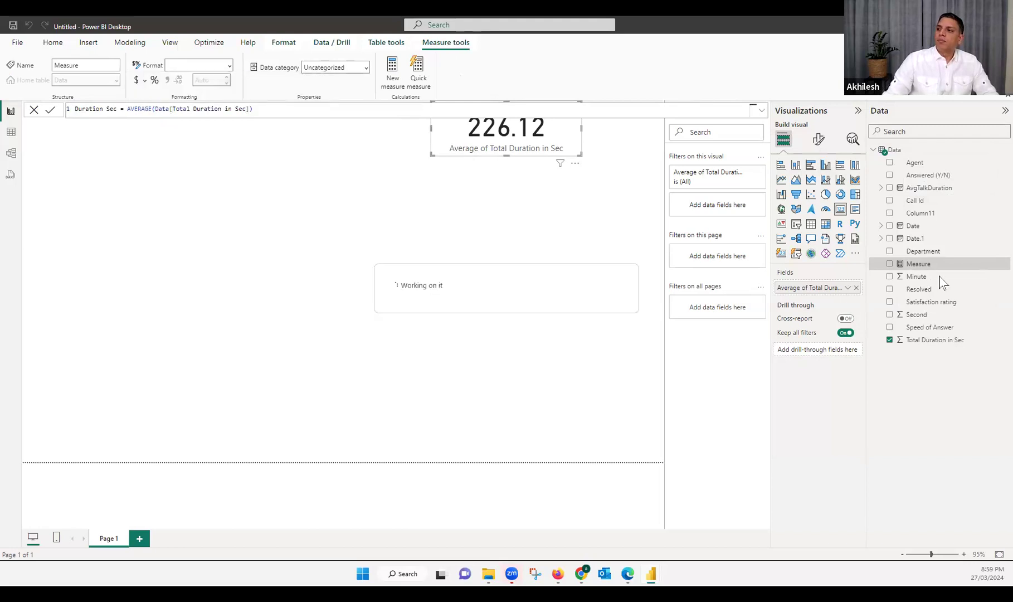
Replace the card's field with the Duration Sec measure and place a copy of the card on the empty side of the page
left_click_drag(926, 265, 832, 289)
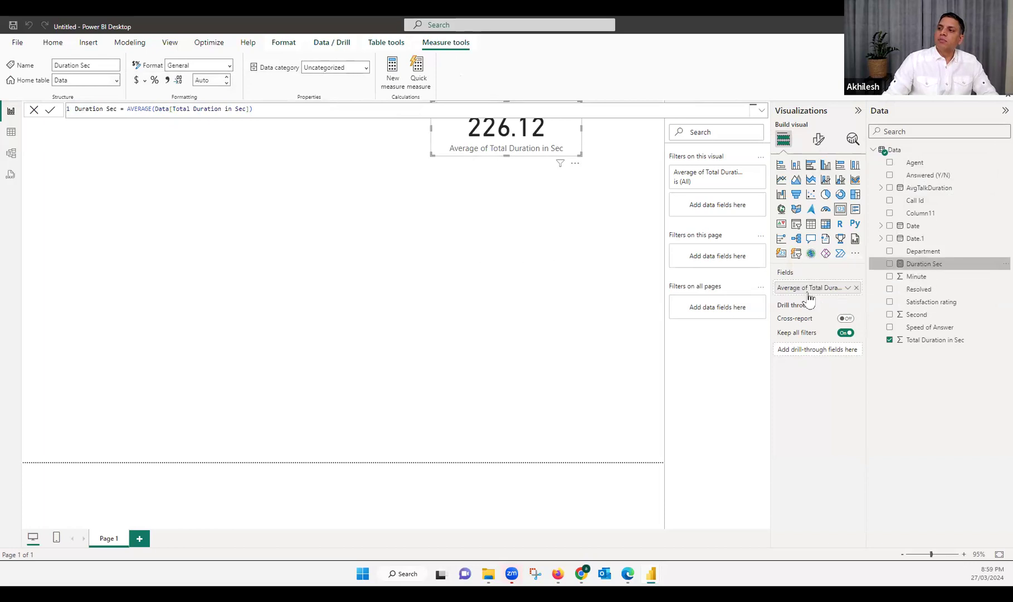
left_click(454, 234)
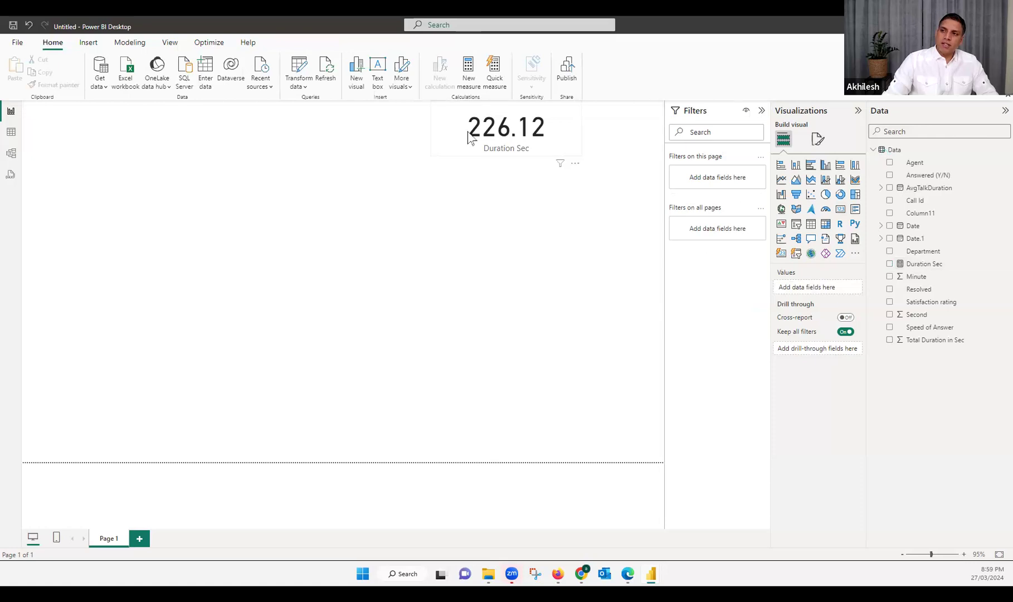
left_click(468, 137)
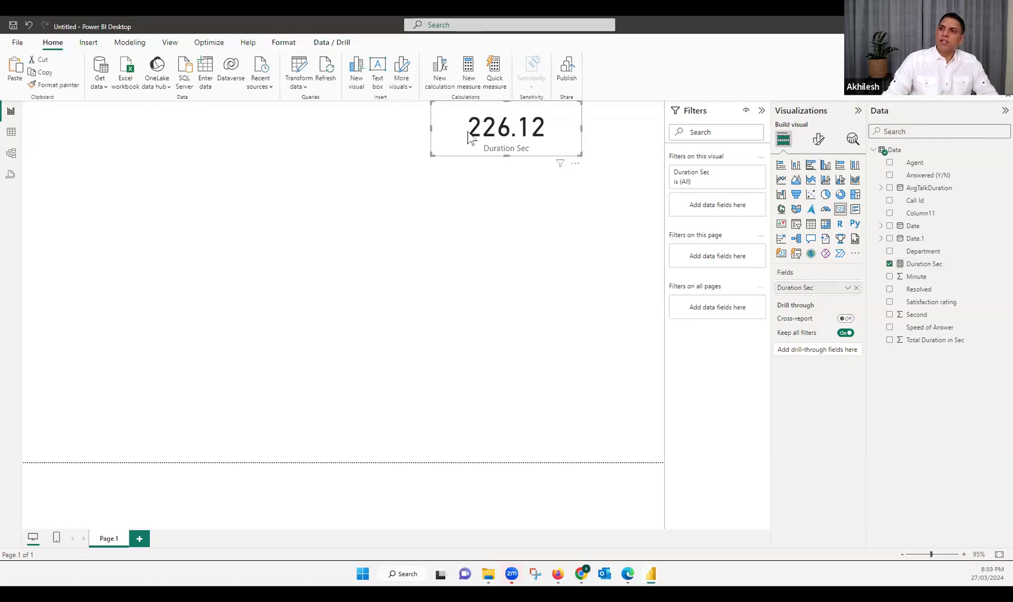
key("ctrl+v")
left_click_drag(468, 140, 181, 158)
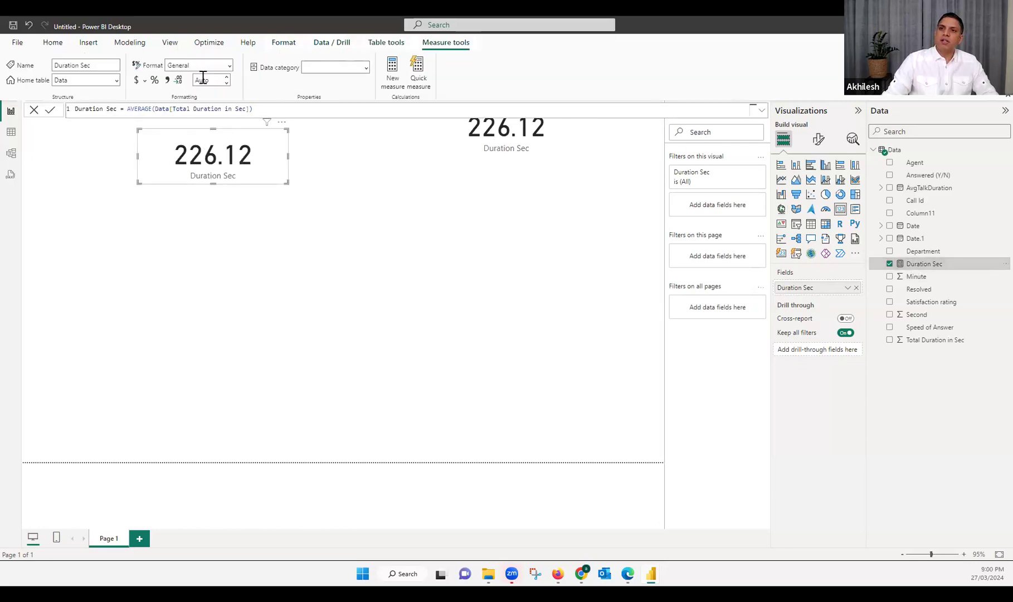
Set the Duration Sec measure to show 0 decimal places
left_click(205, 81)
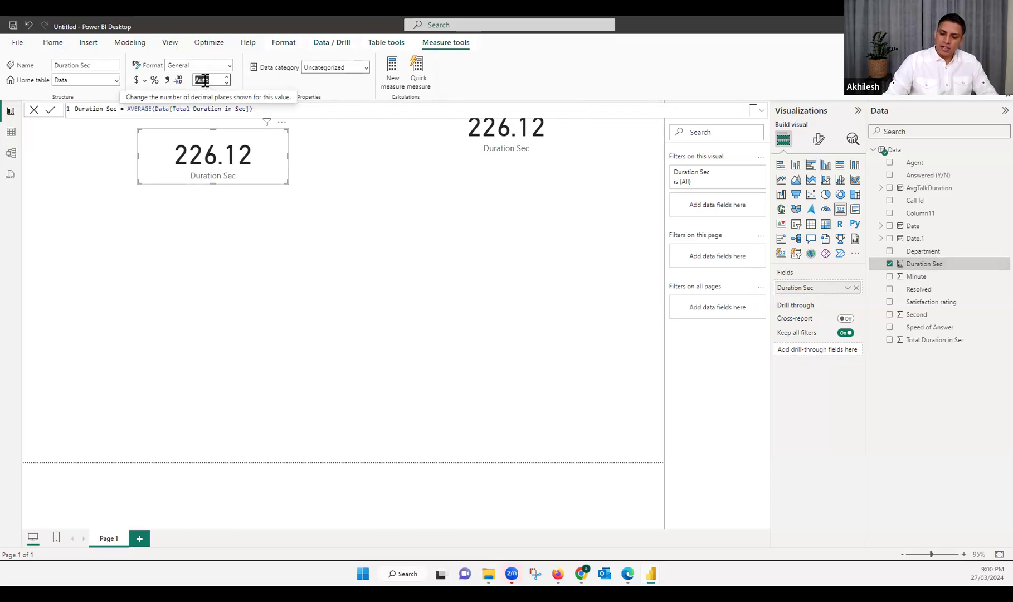
type("0")
key("Return")
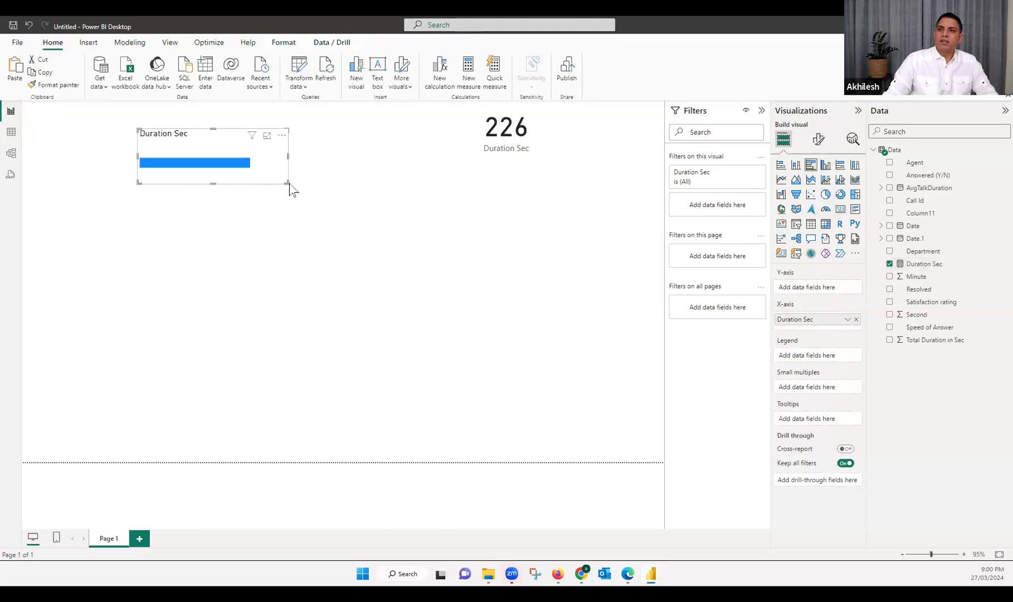
Turn the copied Duration Sec card into a larger clustered bar chart with data labels enabled
left_click_drag(288, 184, 324, 362)
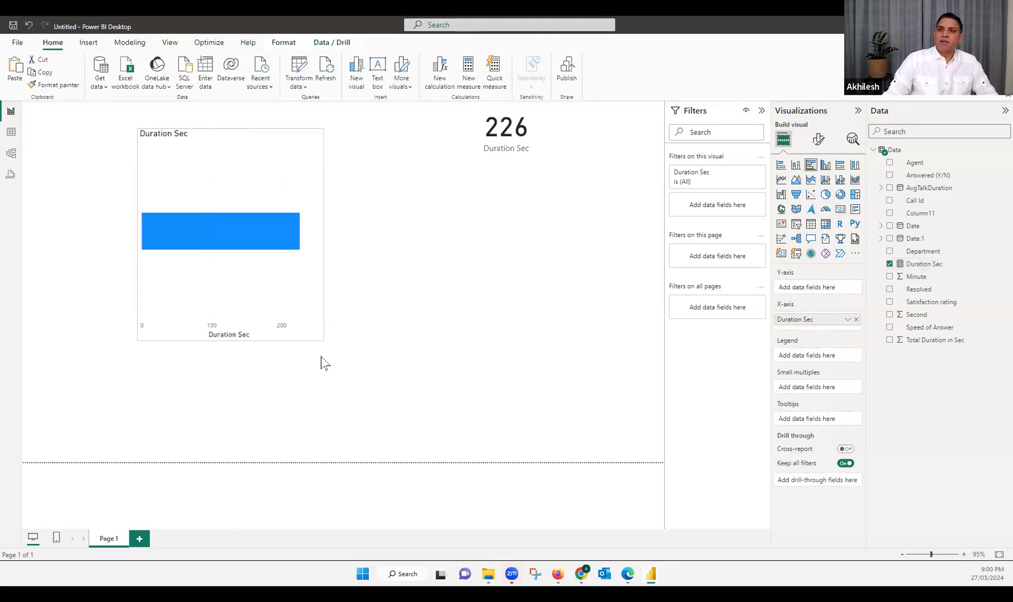
left_click(818, 140)
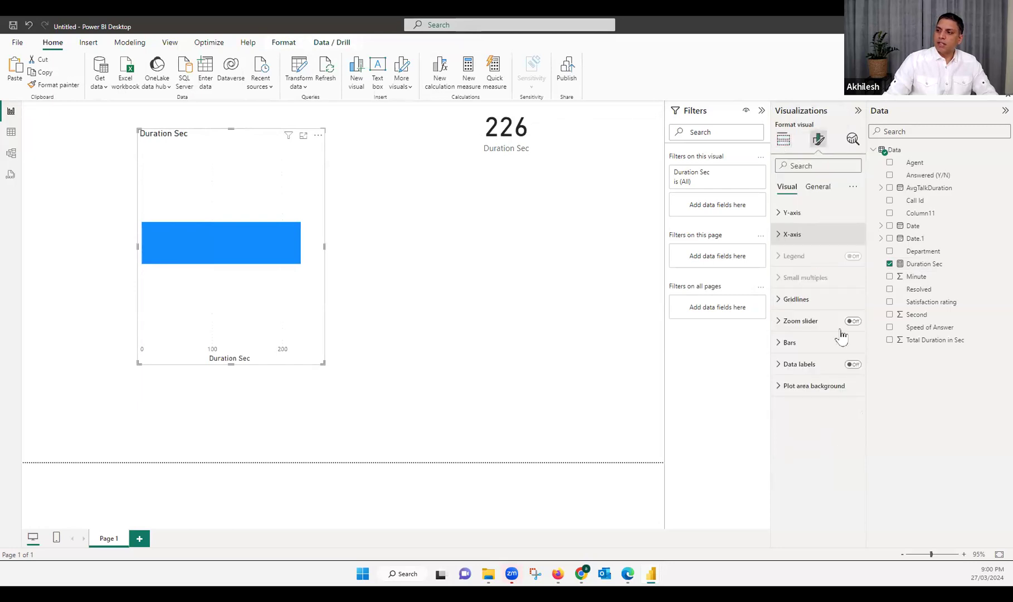
left_click(852, 364)
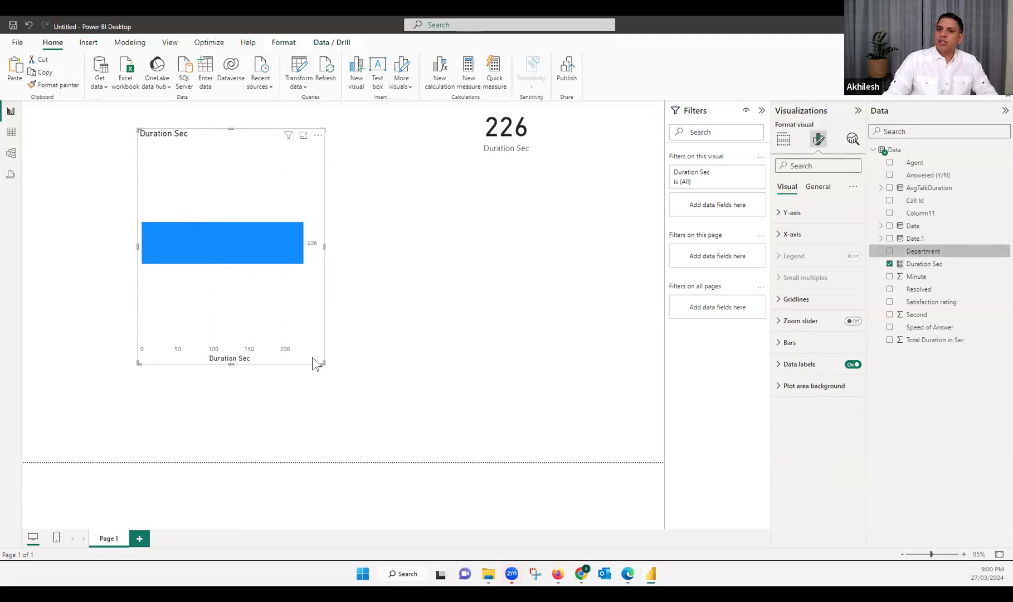
Break the Duration Sec chart down by Department, enlarge it, and convert it to a clustered column chart near the page's upper-left corner
left_click_drag(922, 251, 313, 358)
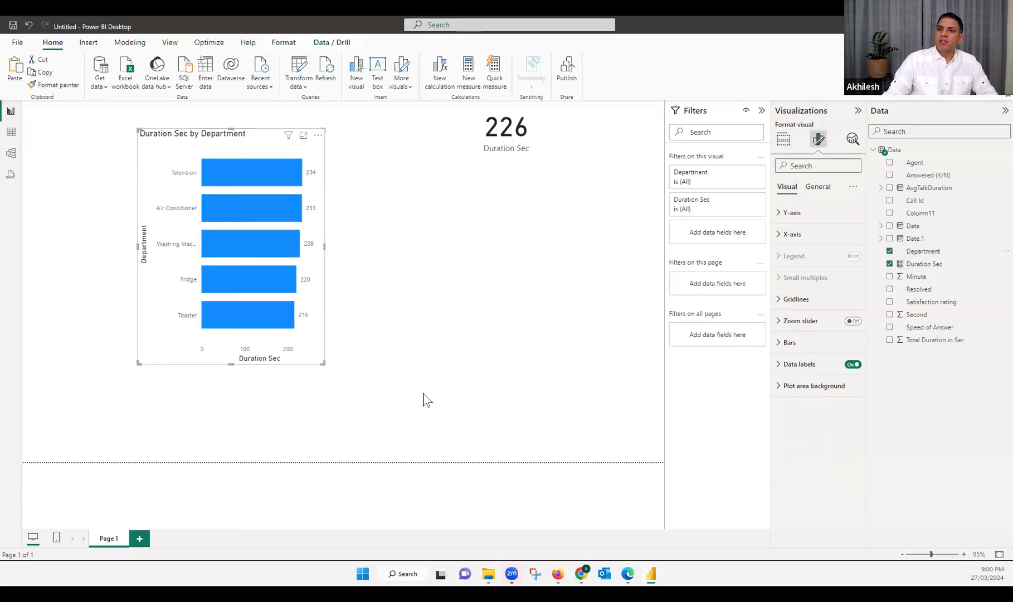
left_click_drag(423, 399, 424, 397)
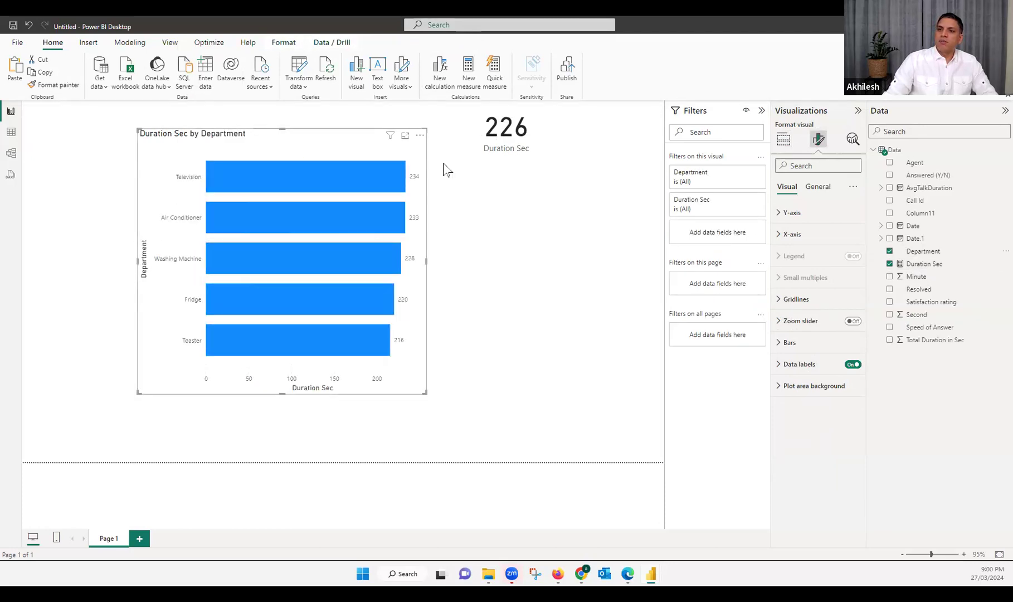
left_click_drag(421, 161, 351, 177)
left_click(784, 139)
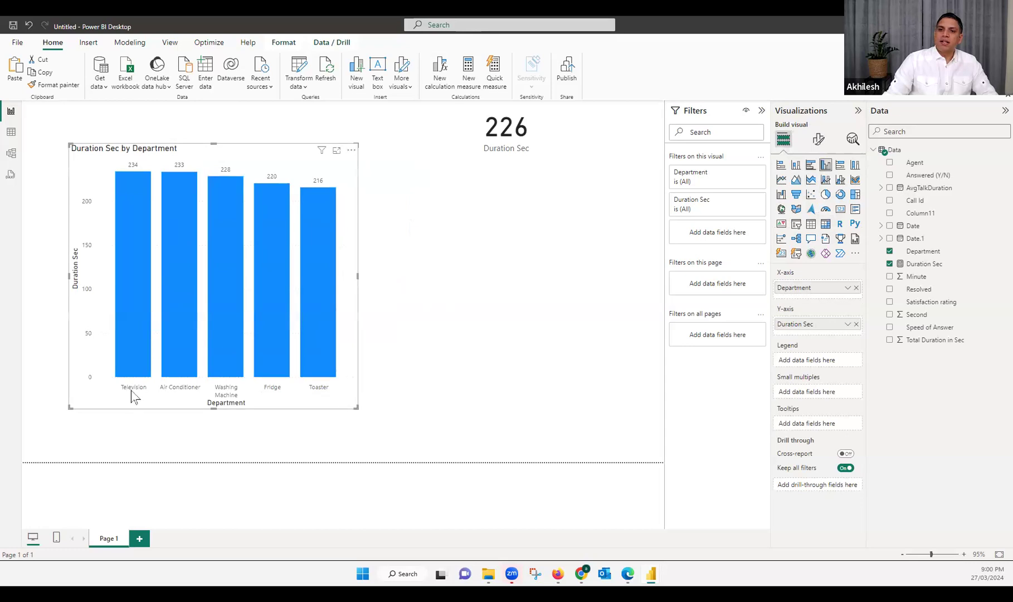
left_click_drag(147, 381, 113, 373)
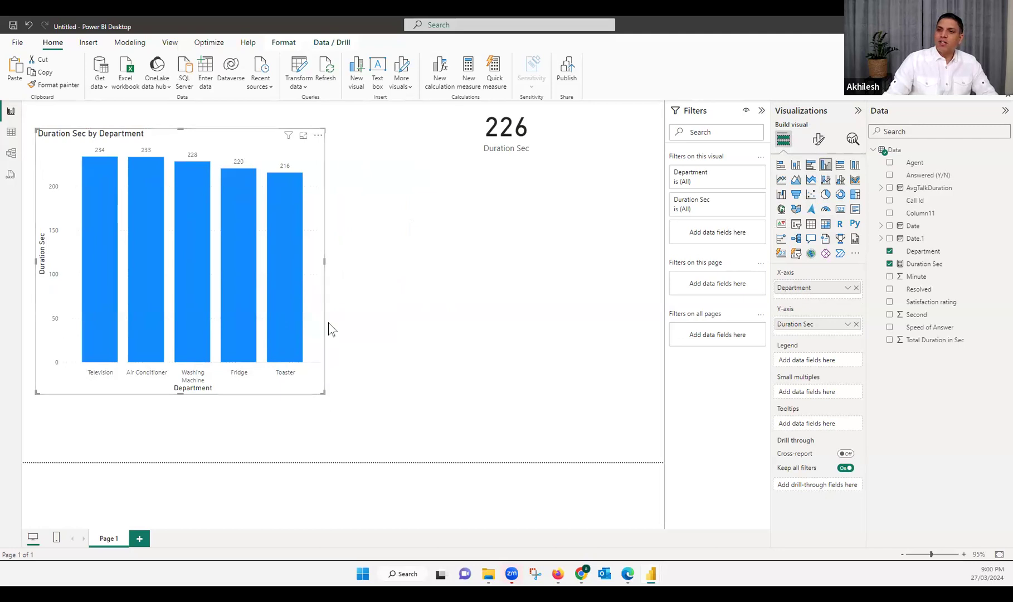
Shorten the department column chart, place a copy beside it, and move the Duration Sec card closer to the original chart
key("ctrl+s")
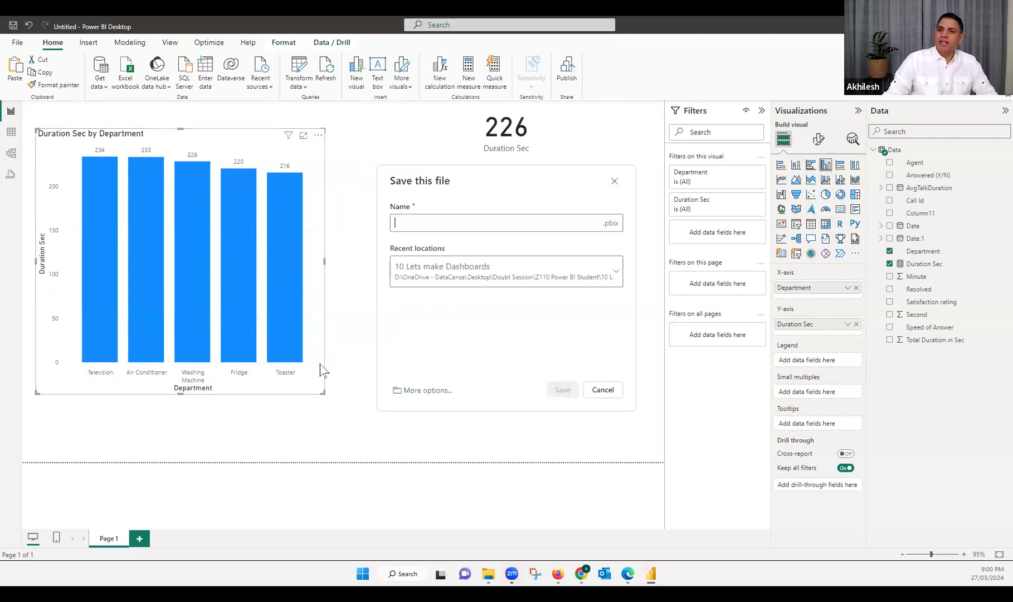
left_click(604, 391)
left_click_drag(321, 387, 603, 336)
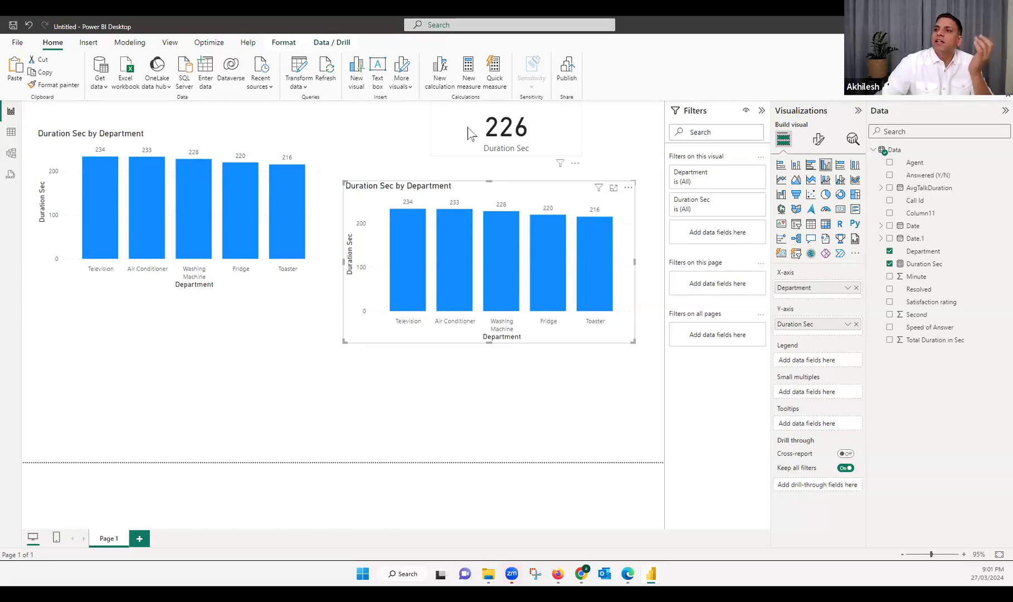
left_click_drag(438, 130, 363, 130)
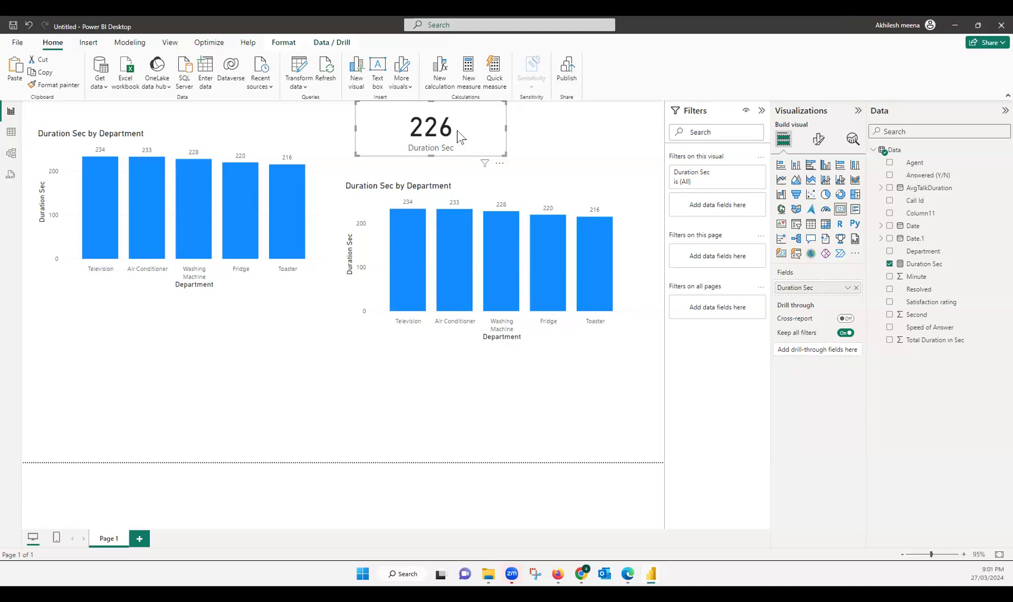
right_click(895, 151)
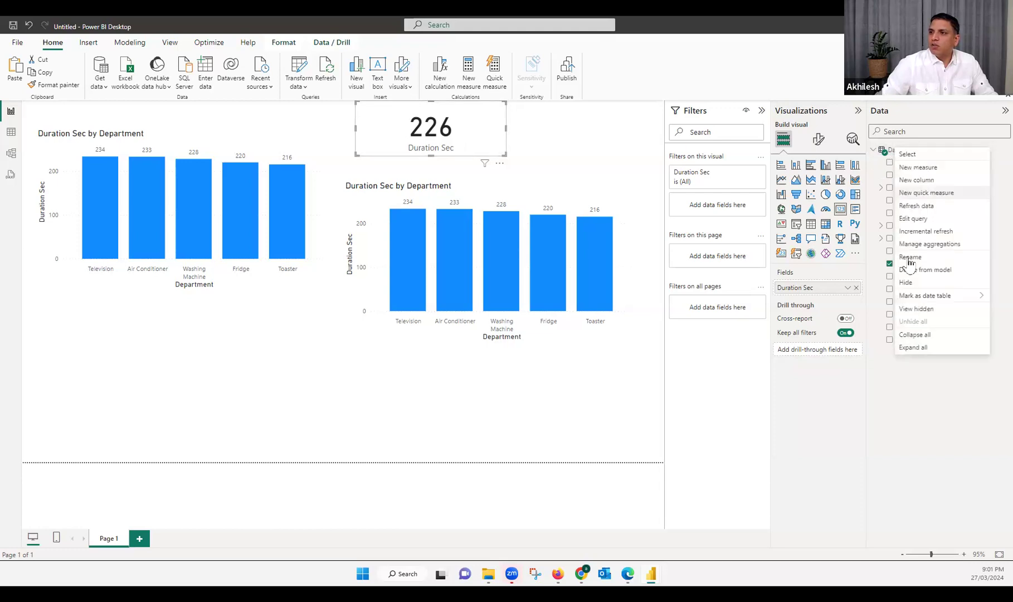
left_click(465, 150)
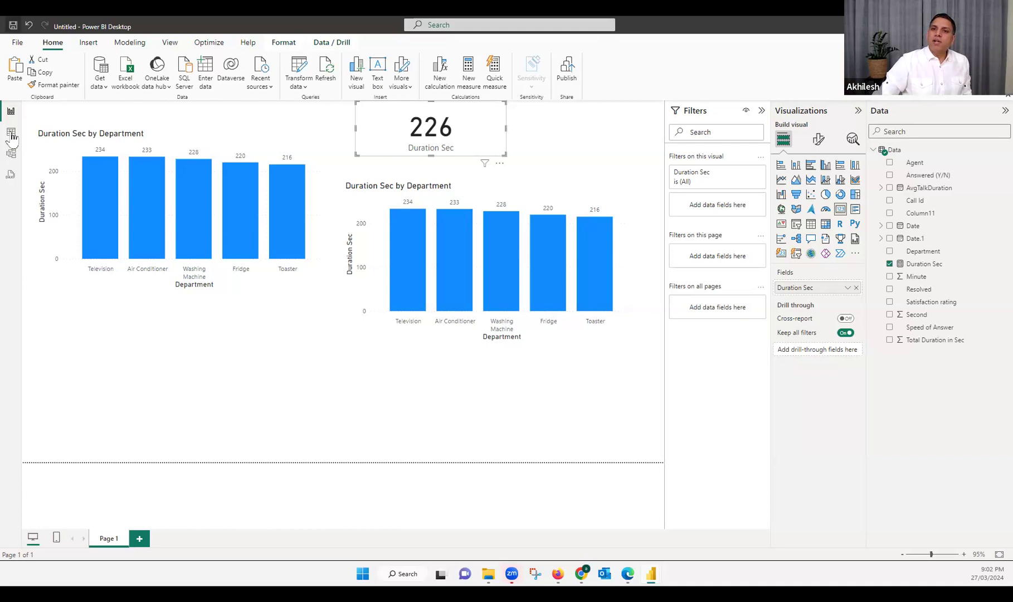
Switch to Excel by opening the Call_center_Data workbook from Downloads, dismiss the external links prompt, and show the sheet maximized and enlarged
mouse_move(488, 575)
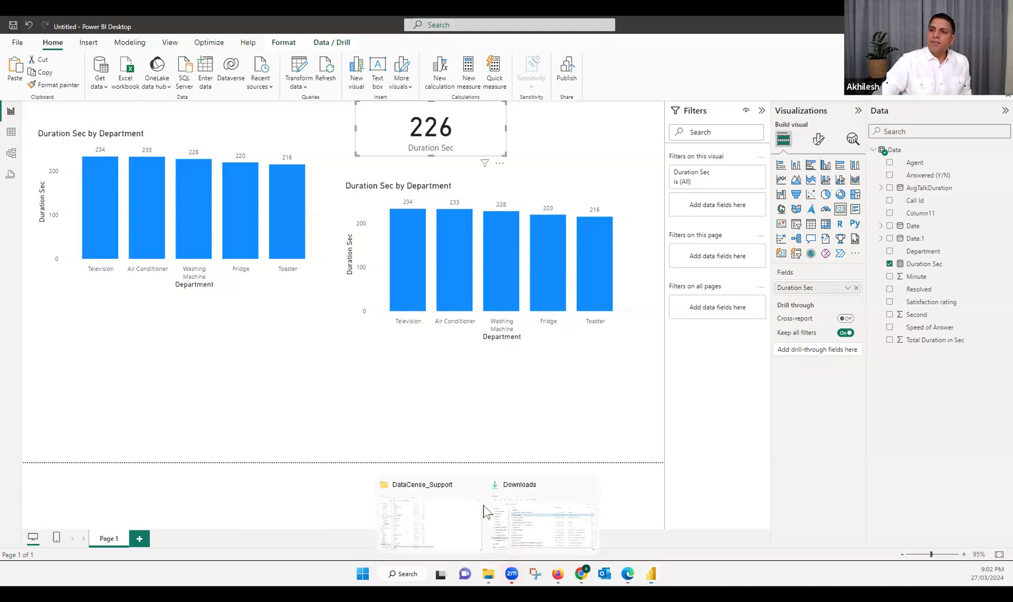
left_click(540, 526)
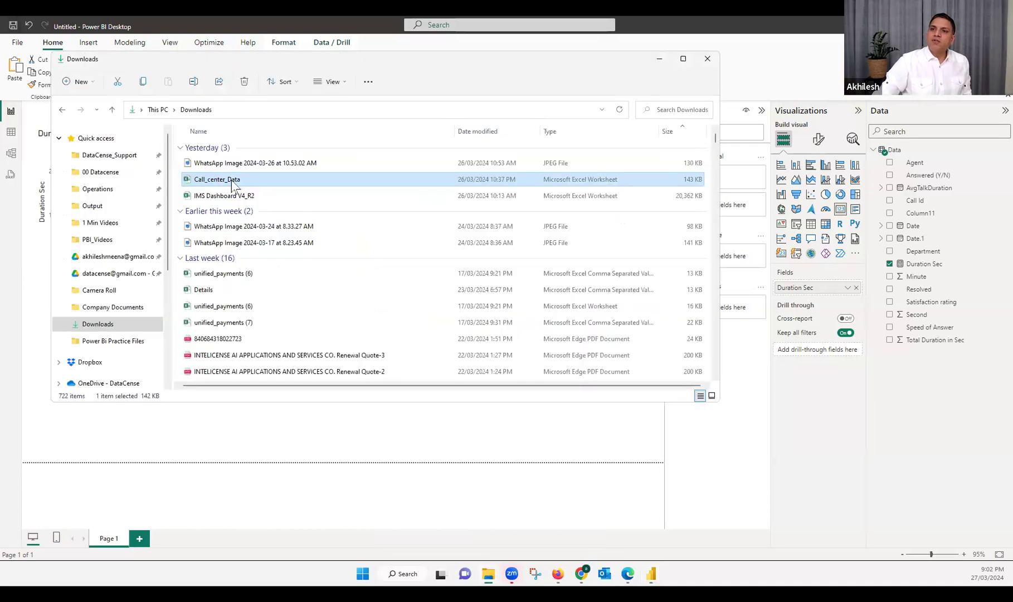
double_click(232, 180)
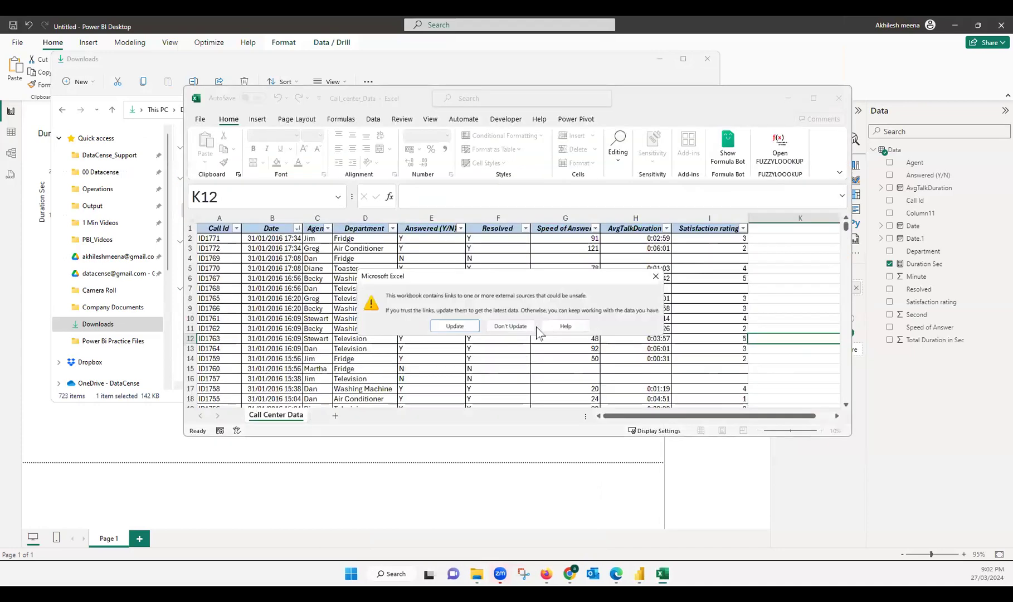
left_click(656, 276)
left_click(814, 98)
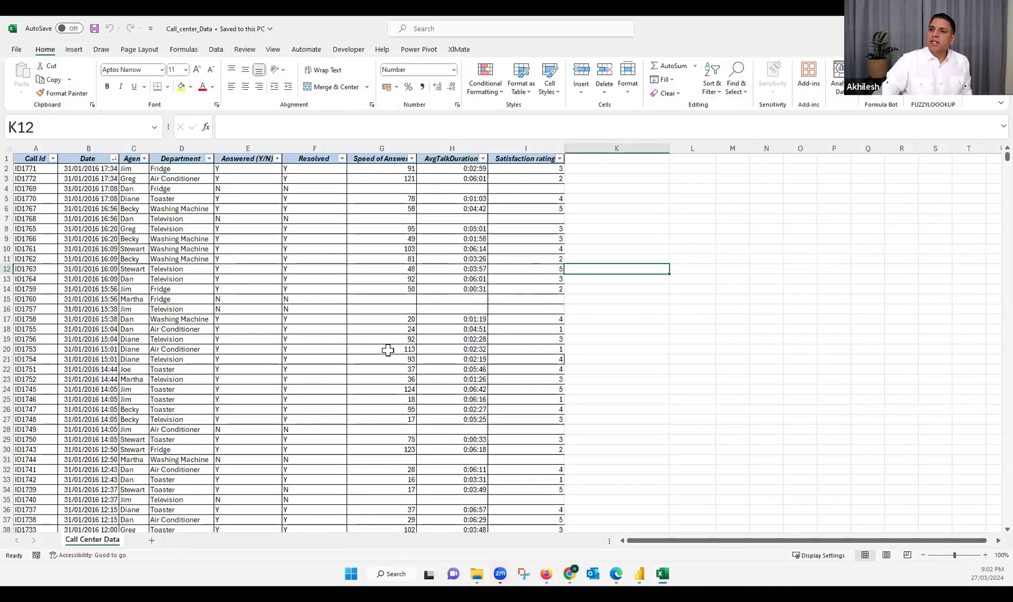
scroll(503, 380, "up", 2)
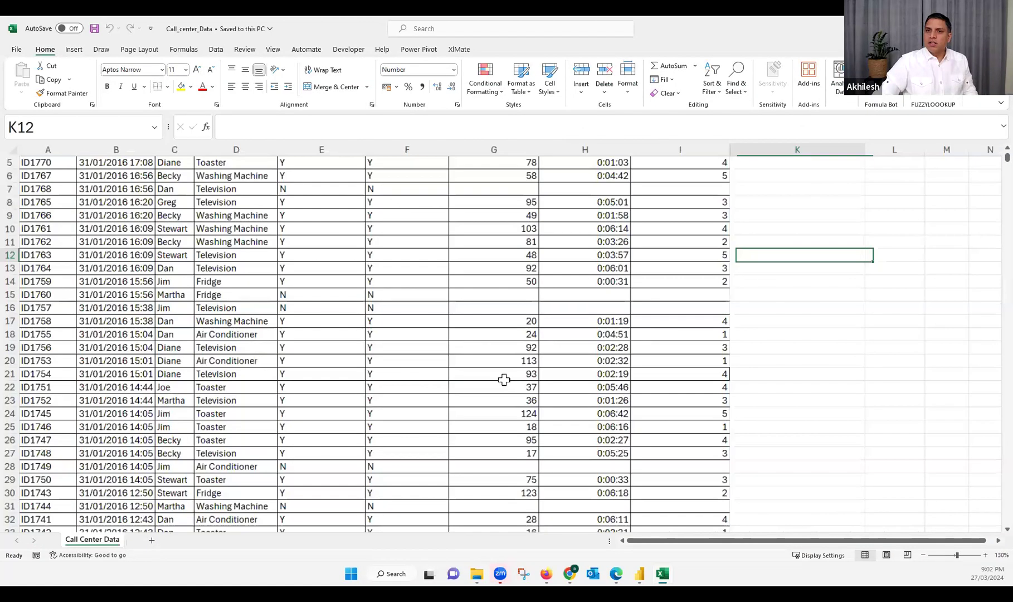
scroll(674, 471, "up", 2)
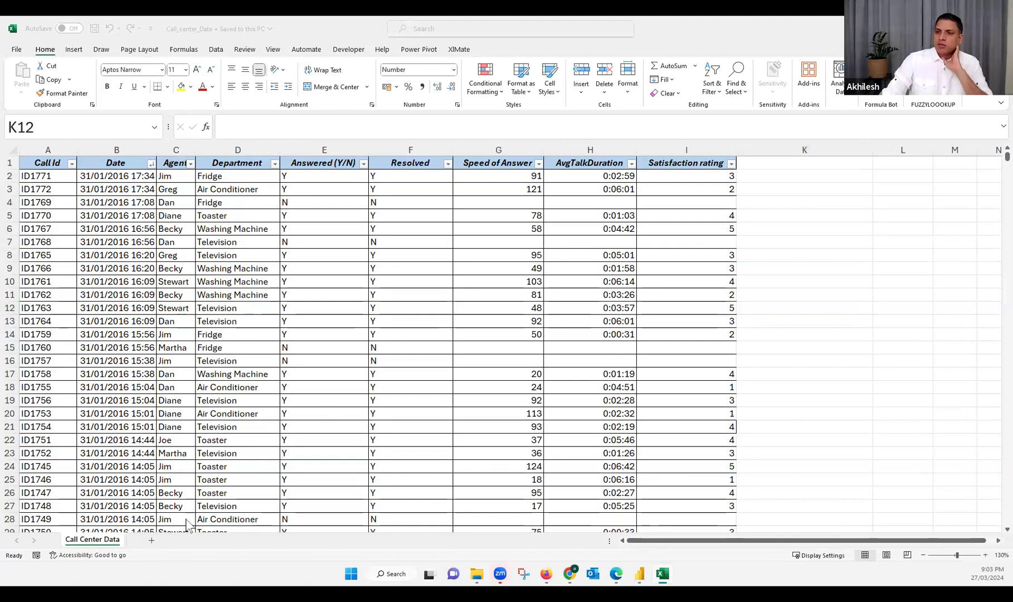
Open a new blank workbook over the call center data and enter Calls by Agent in cell B1
left_click(536, 340)
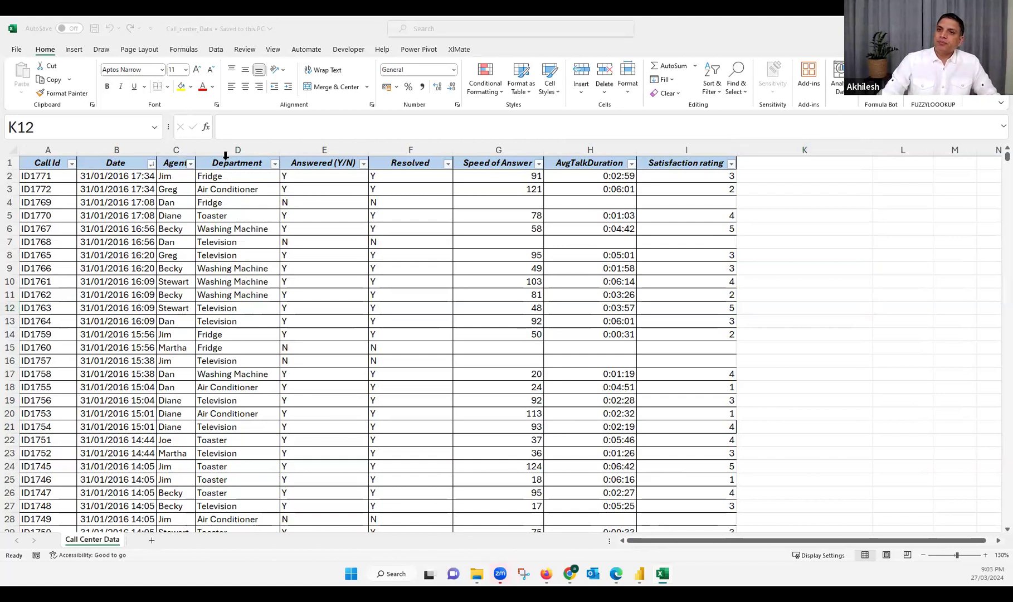
double_click(230, 27)
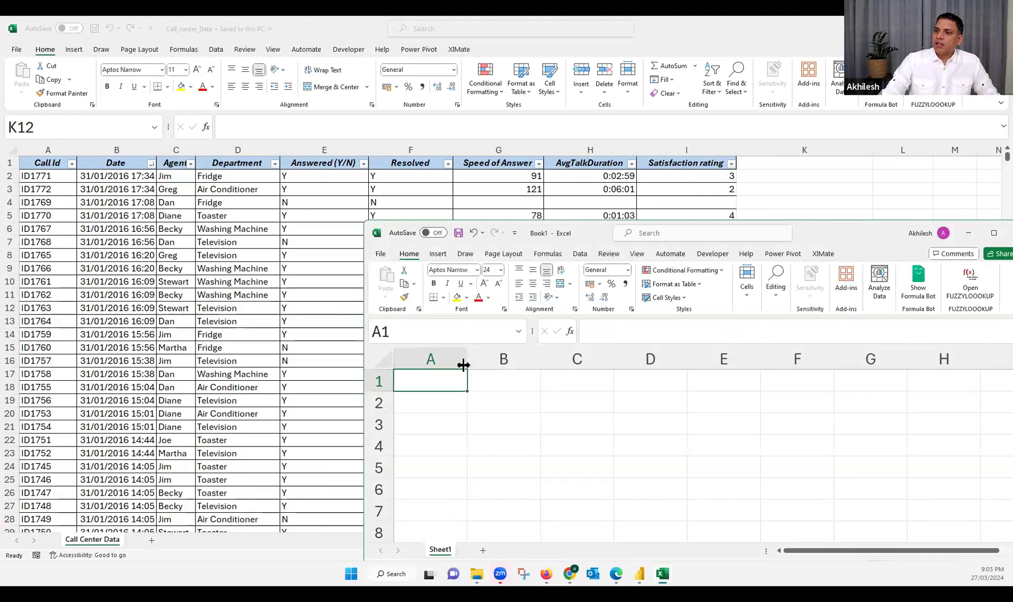
left_click(491, 382)
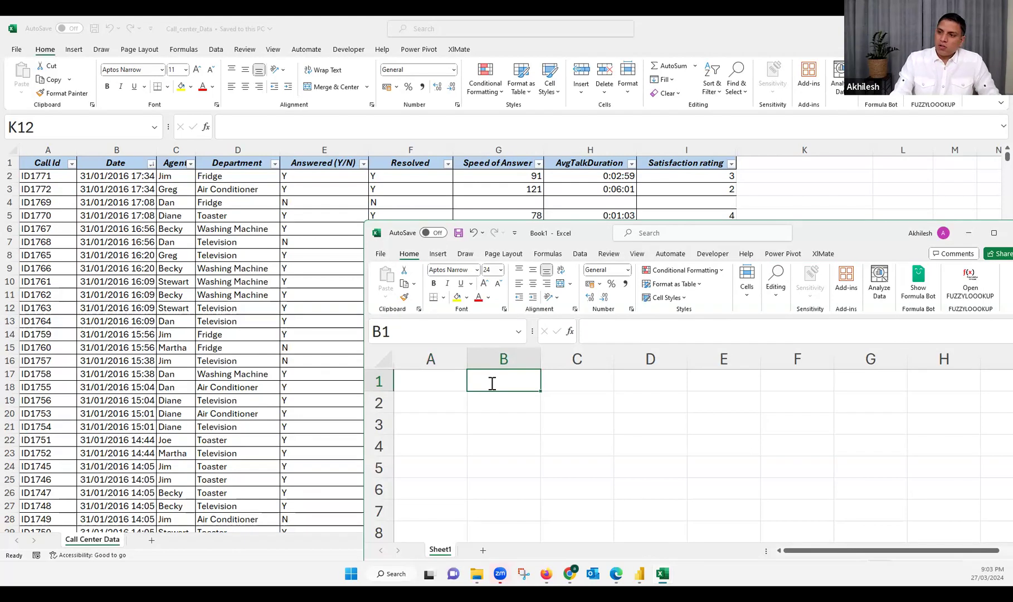
type("Calls by")
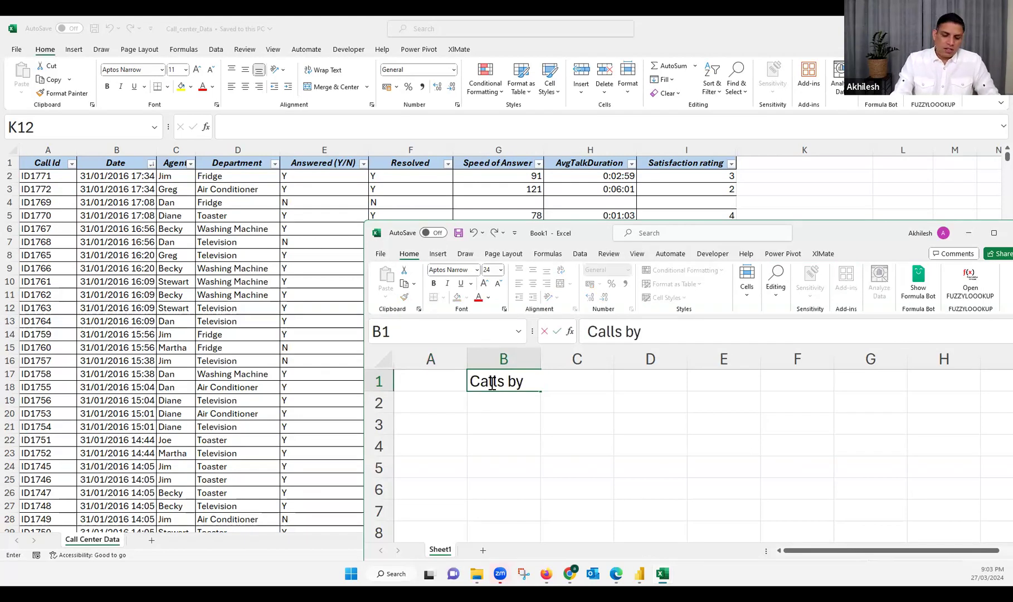
type(" Agent")
key("Return")
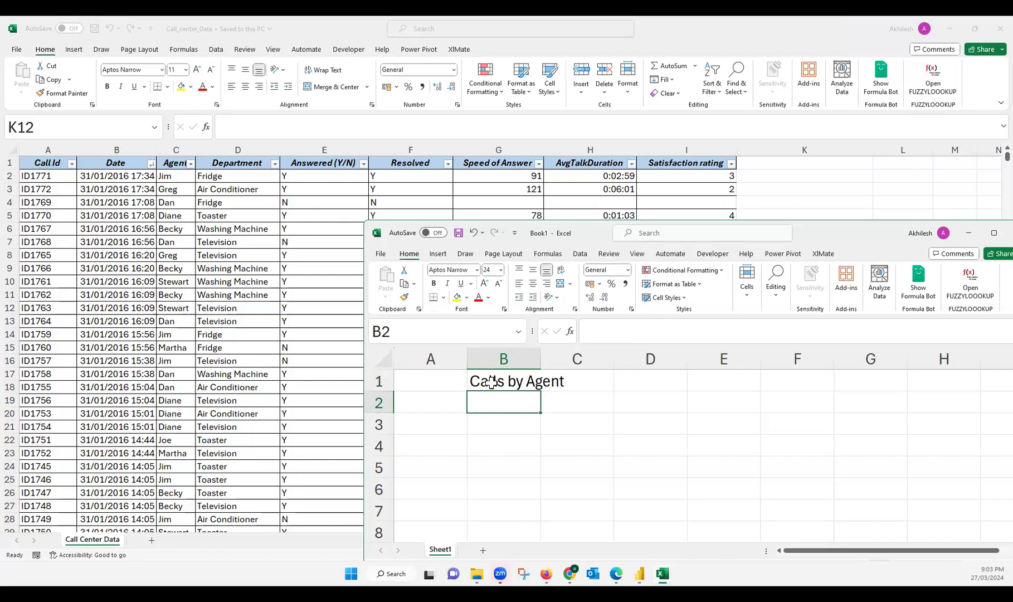
Enter Call by Department in cell B2 and widen column B to about 16 characters so the text fits
type("Ca")
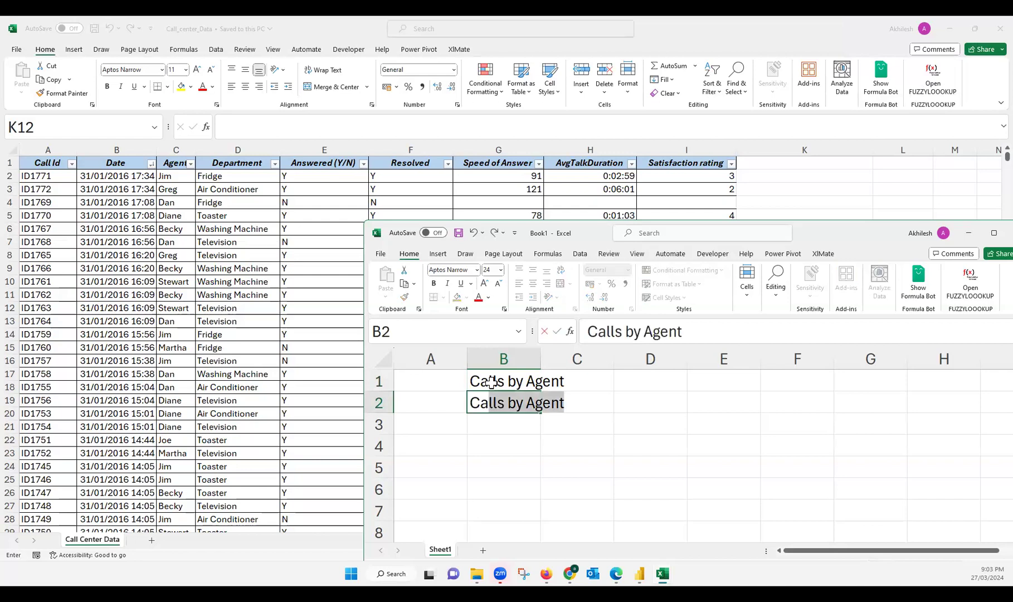
type("ll by De")
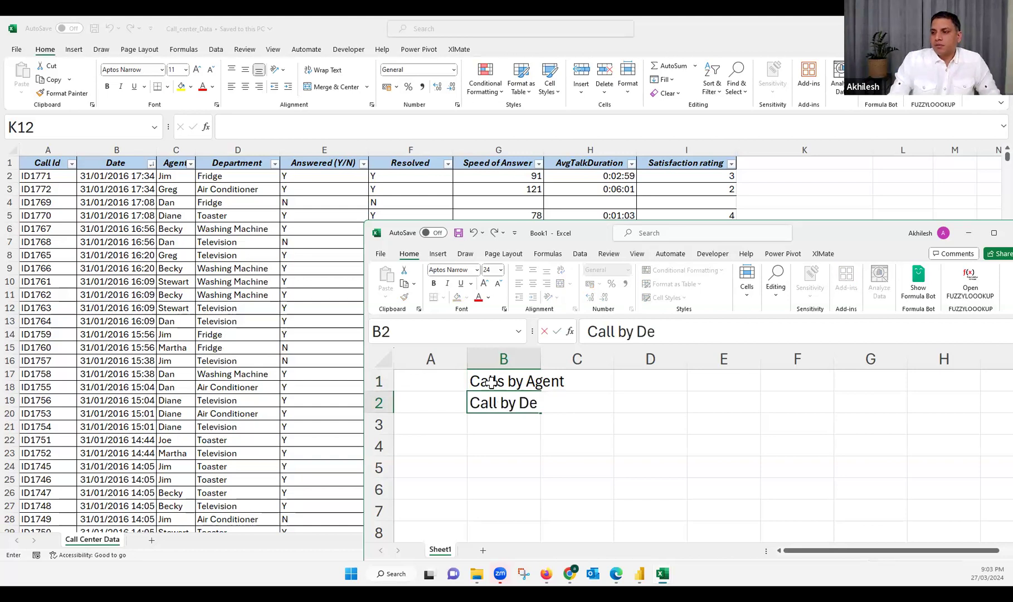
type("partment")
key("Return")
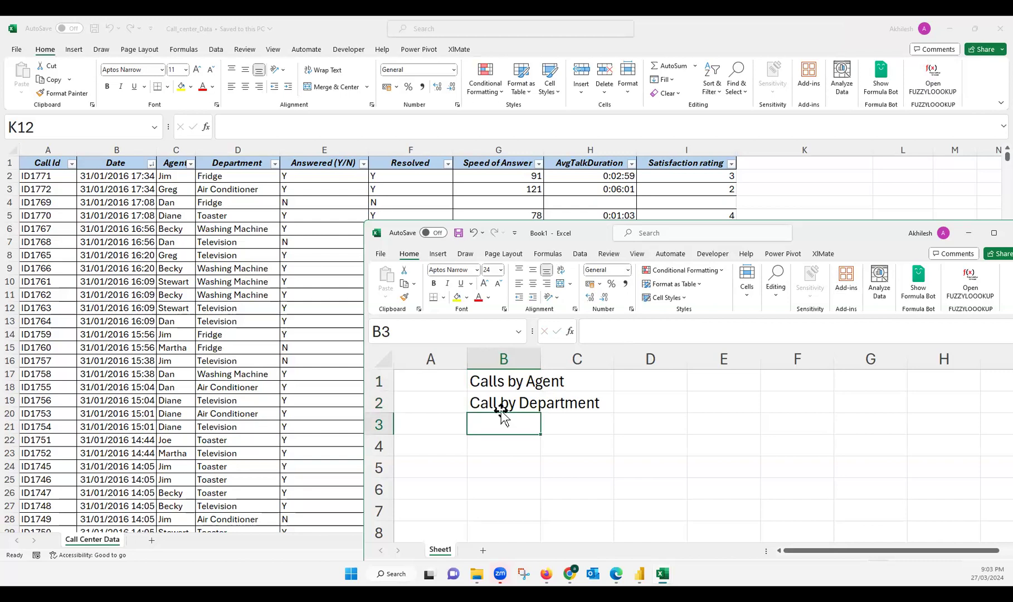
left_click(509, 402)
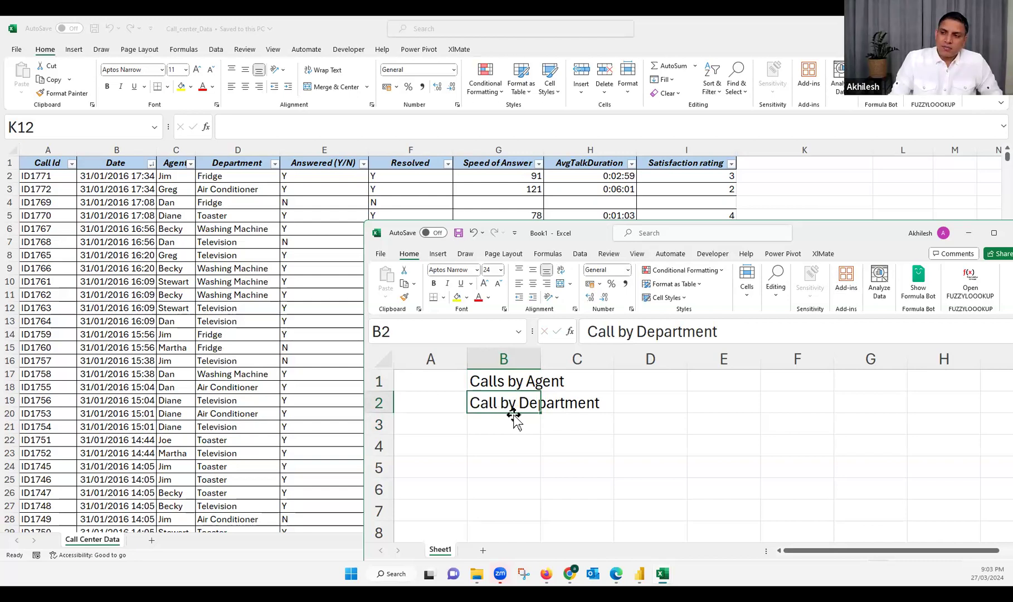
left_click(513, 419)
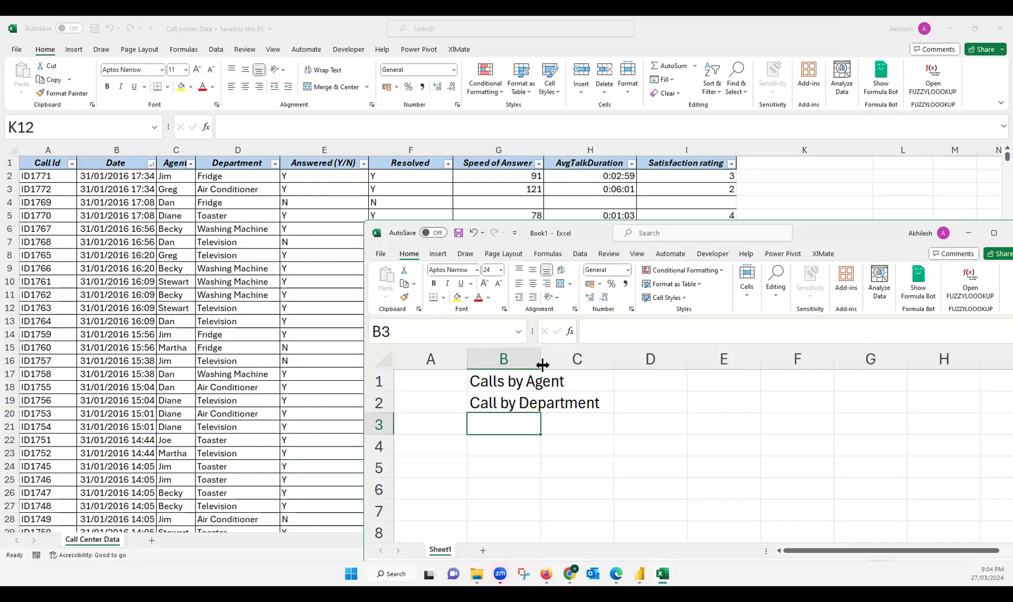
left_click_drag(576, 365, 613, 365)
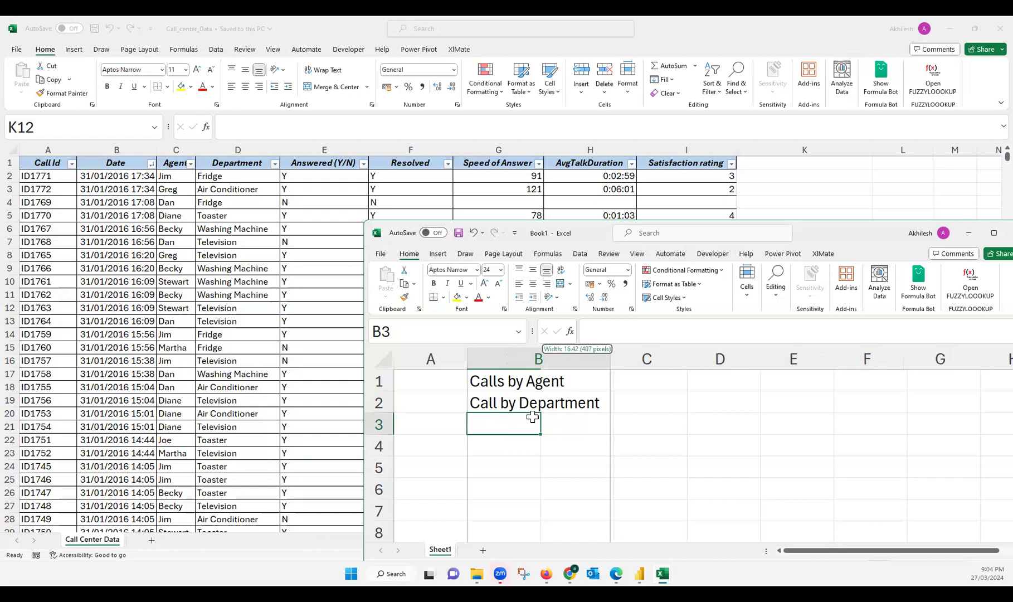
key("Up")
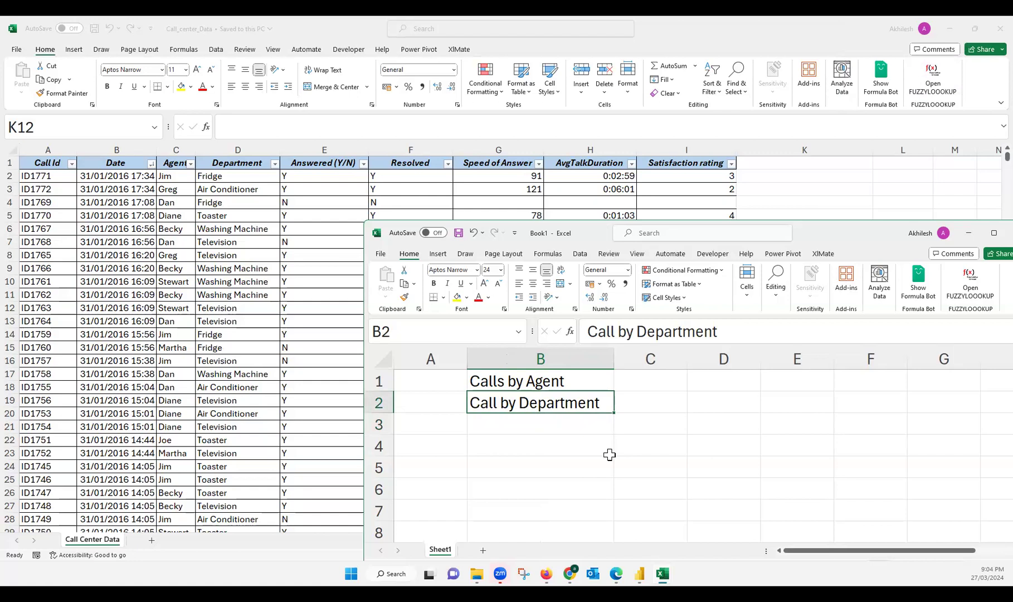
Enter Avg Call Durationa in cell B3 as the third report requirement
left_click(567, 424)
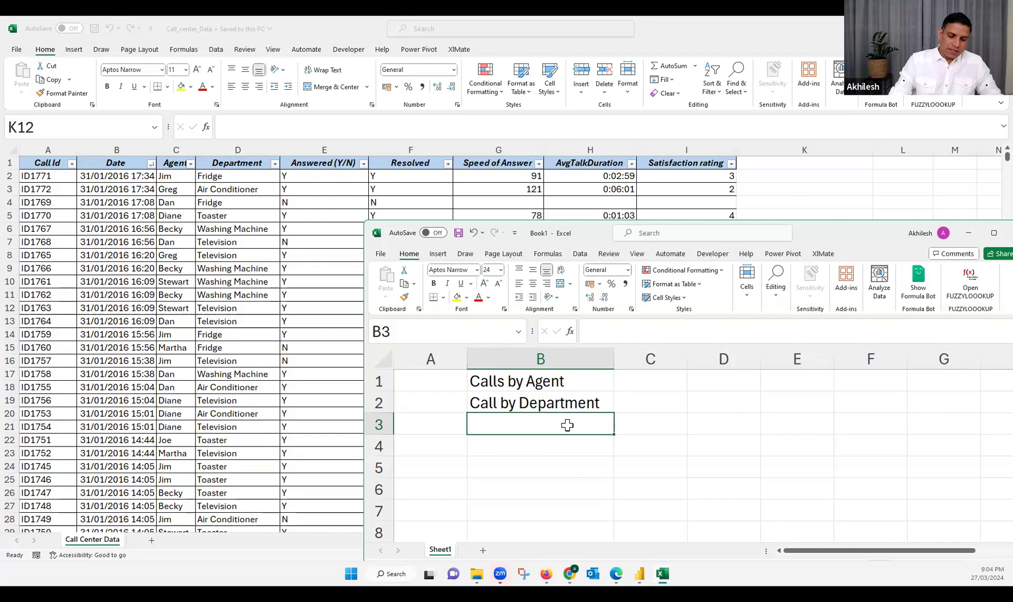
type("Av")
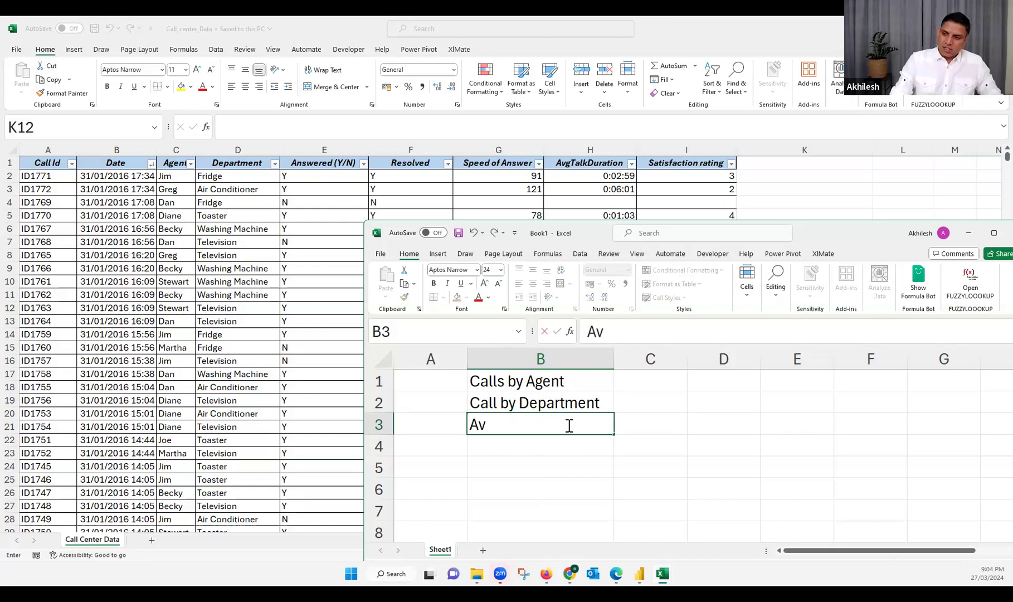
type("g Call ")
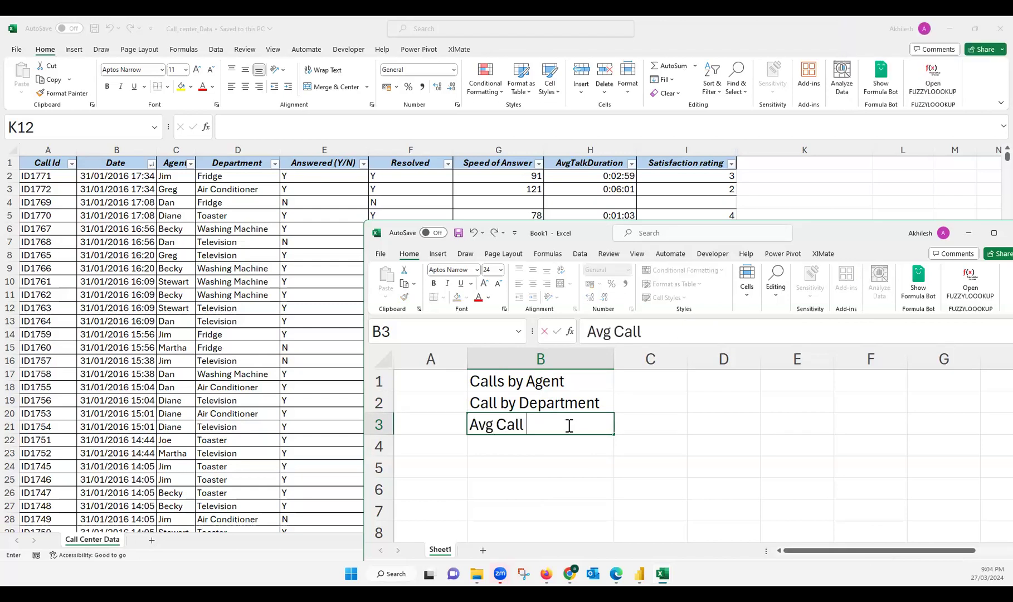
type("Durp")
key("BackSpace")
type("ationa")
key("Return")
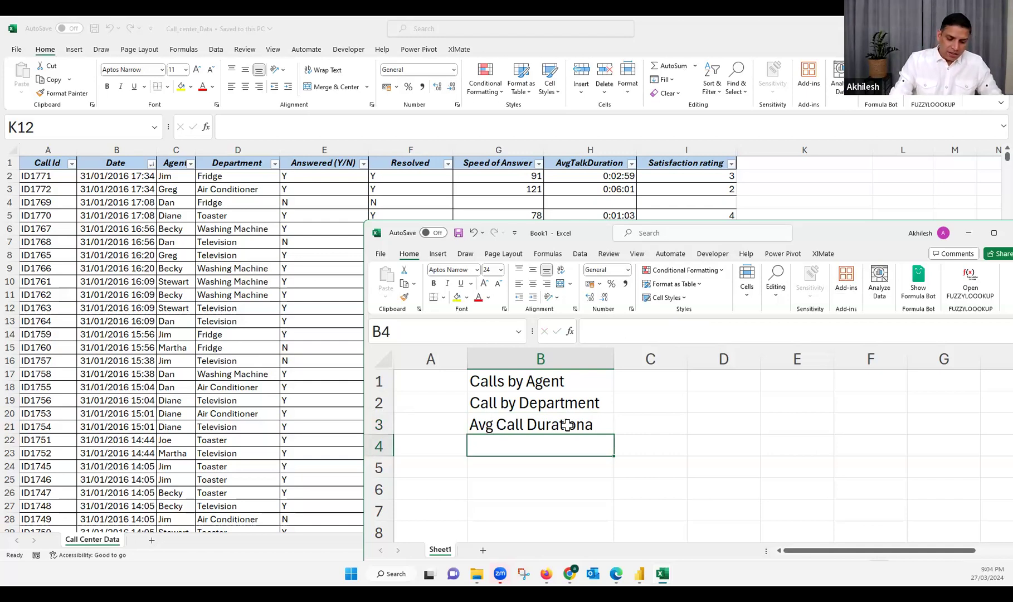
Enter Satisfaction by Department in cell B4 as the fourth report requirement
type("Satisf")
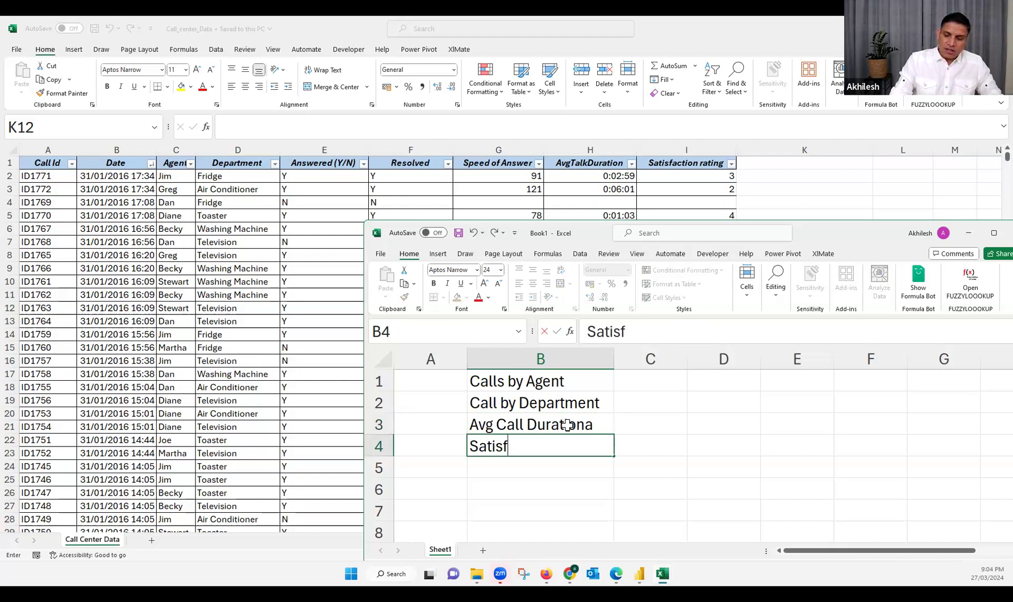
type("action by ")
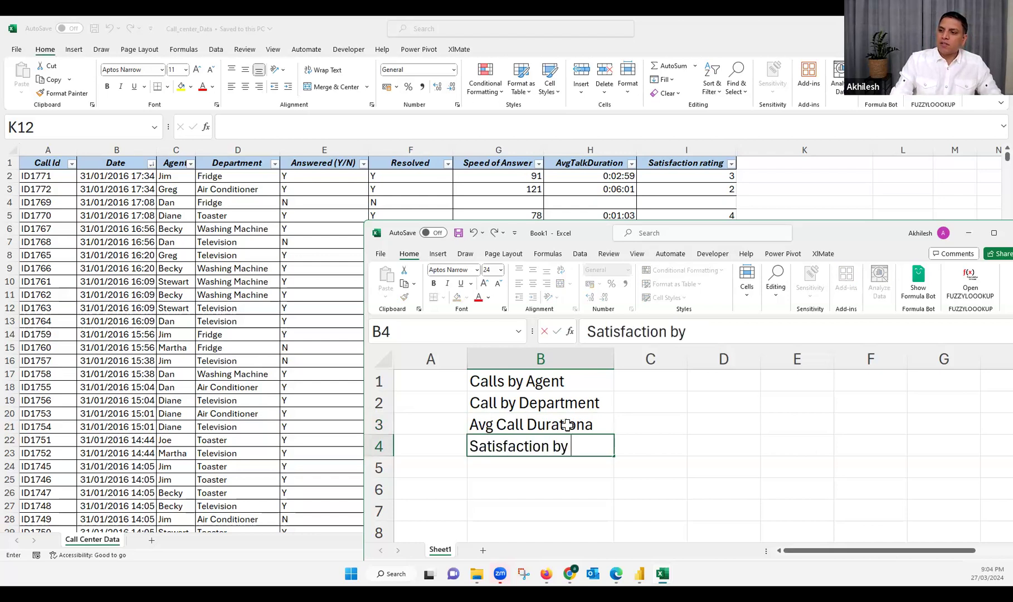
type("Depart")
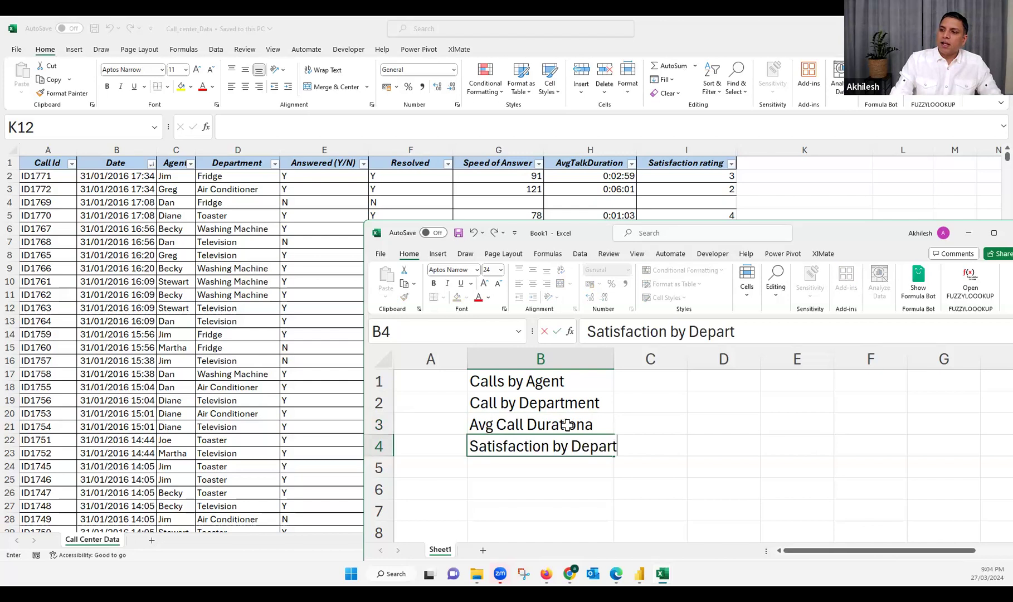
type("ment")
key("Return")
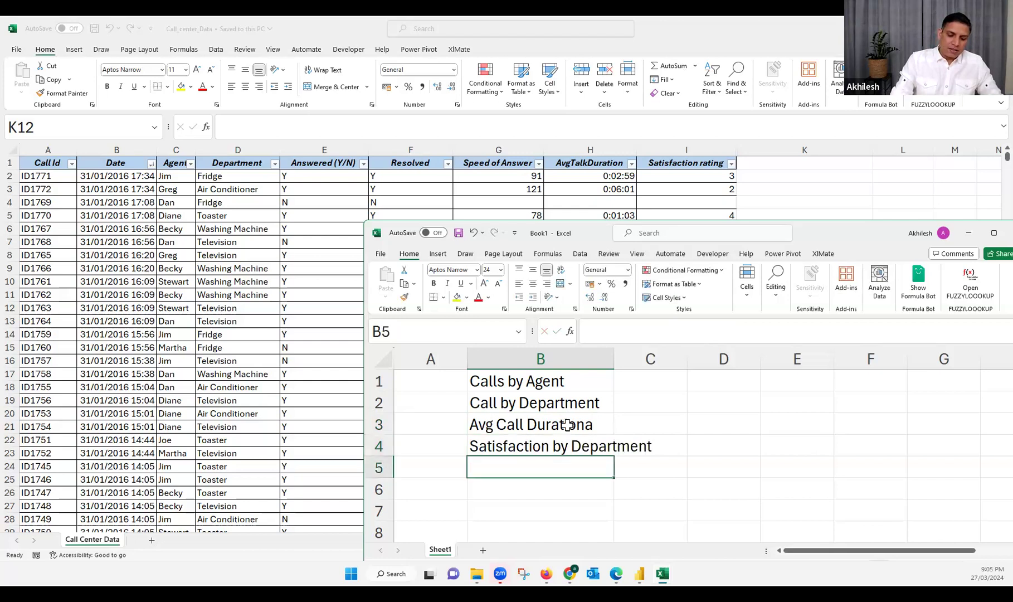
Enter Rating by Agent in cell B5 as the fifth report requirement
type("by Agen")
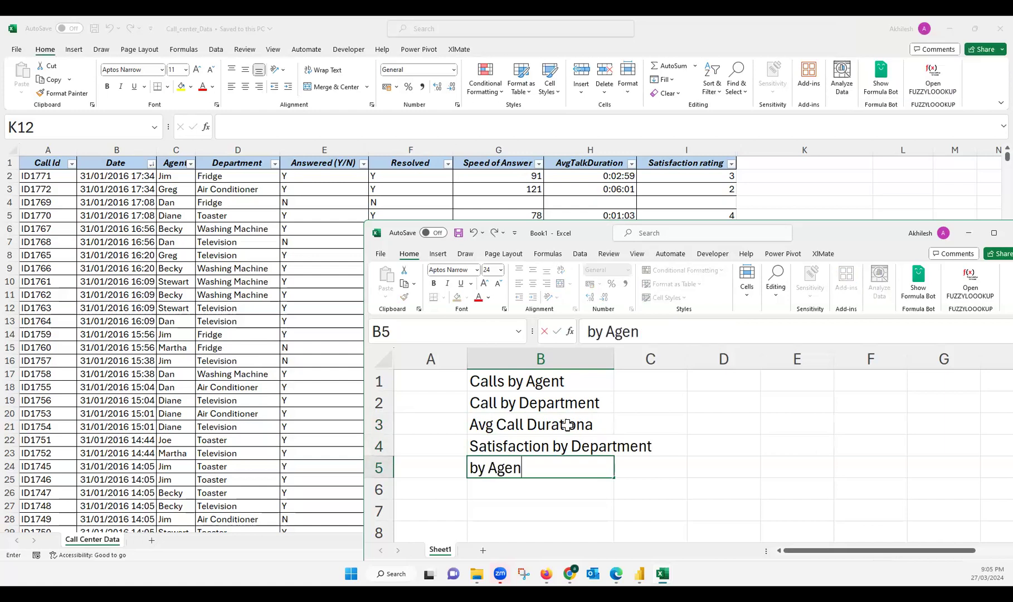
type("t")
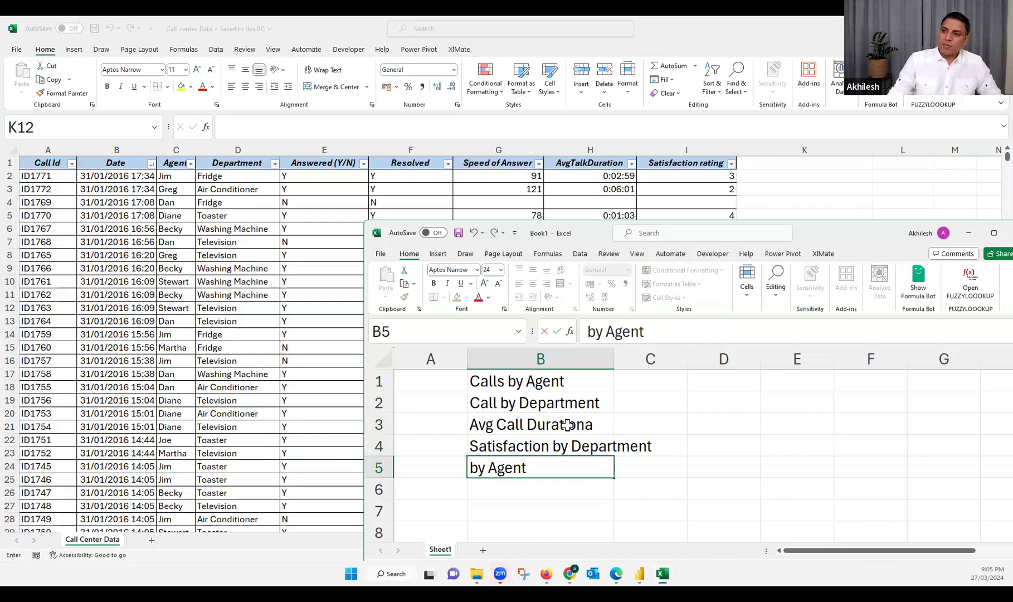
left_click(472, 468)
type("Rating")
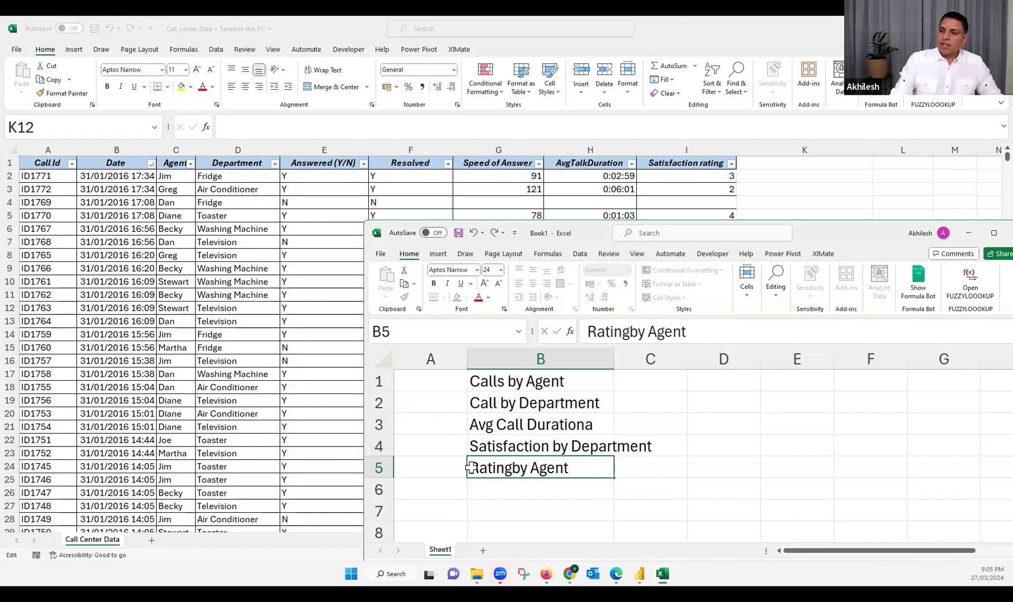
key("Return")
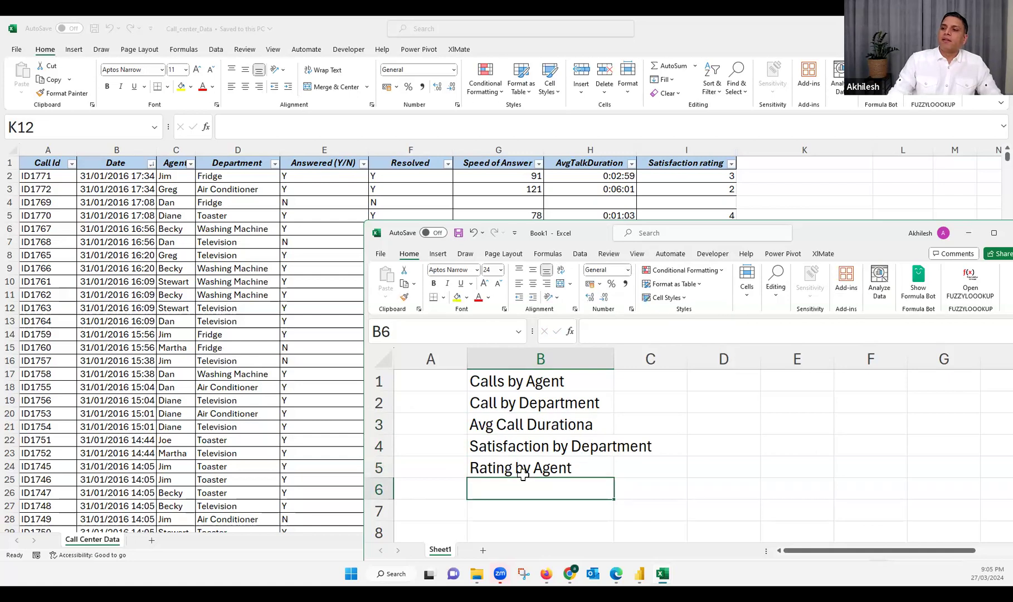
Enter Answer by Agent in cell B6 as the sixth report requirement
left_click(559, 451)
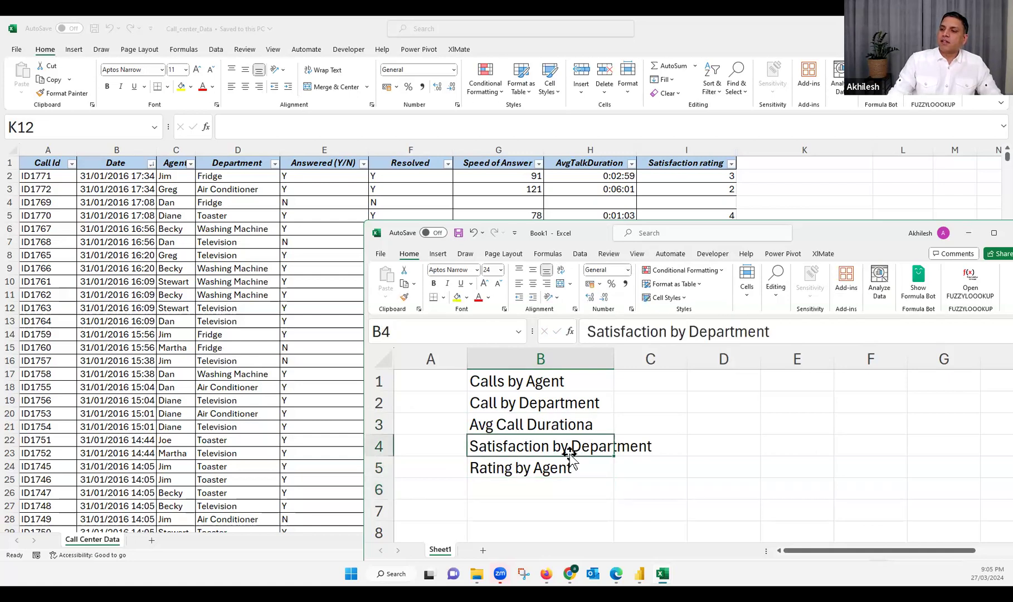
left_click(542, 485)
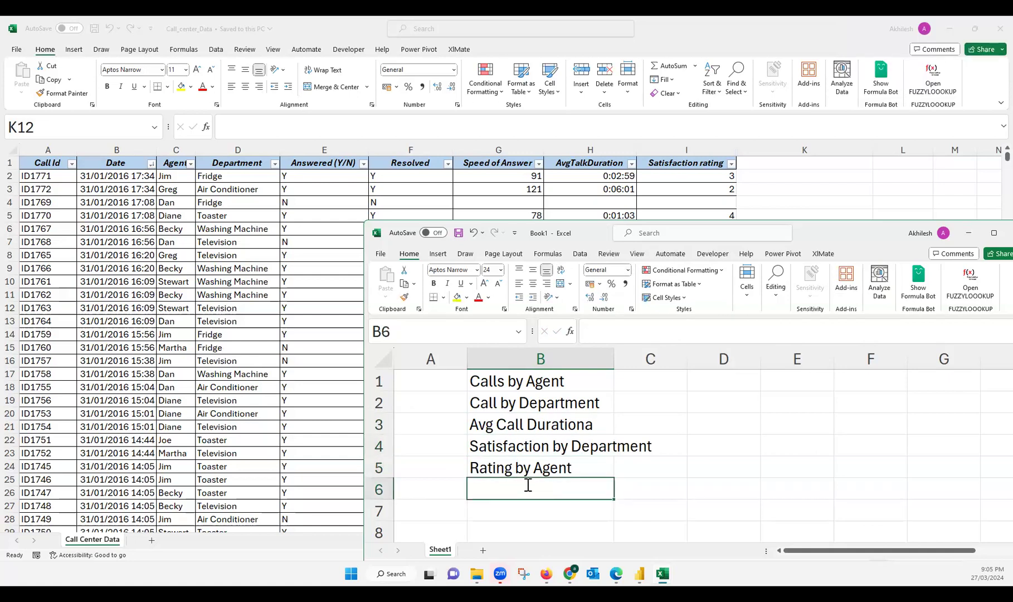
type("Anwer")
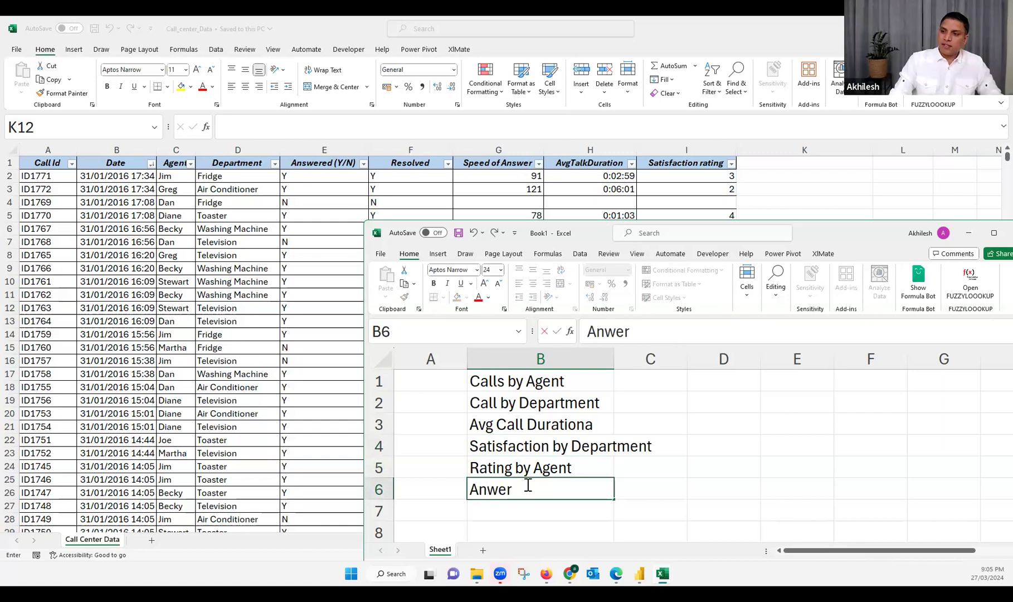
key("BackSpace")
key("BackSpace")
key("BackSpace")
type("swers")
key("BackSpace")
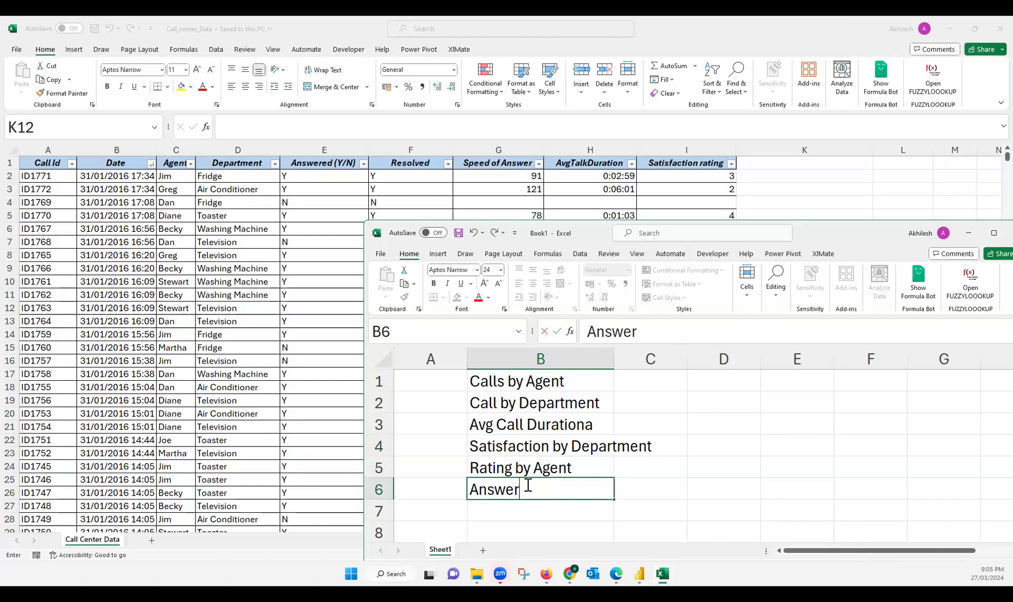
type("by Agent")
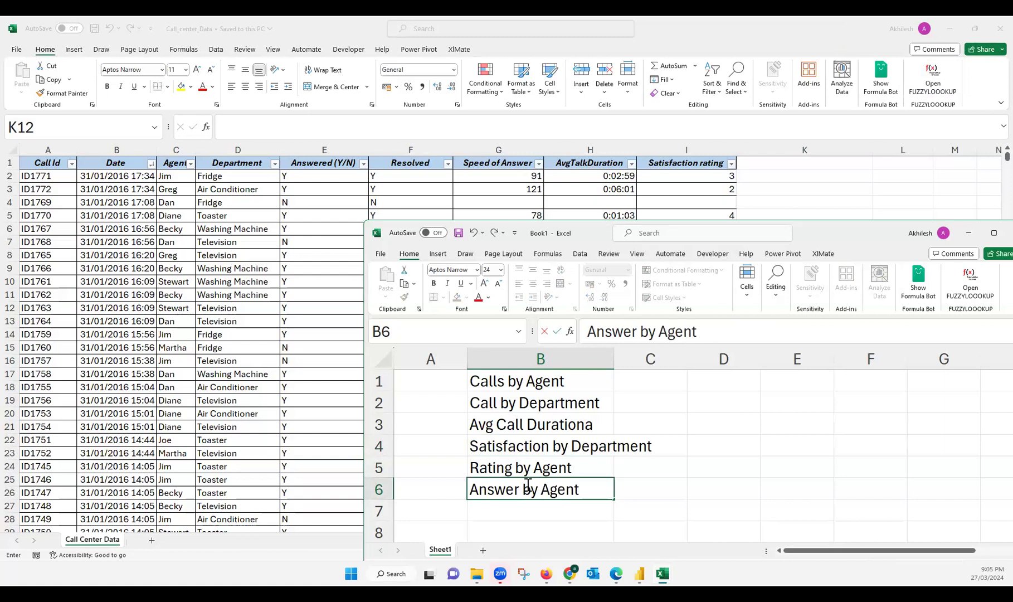
key("Return")
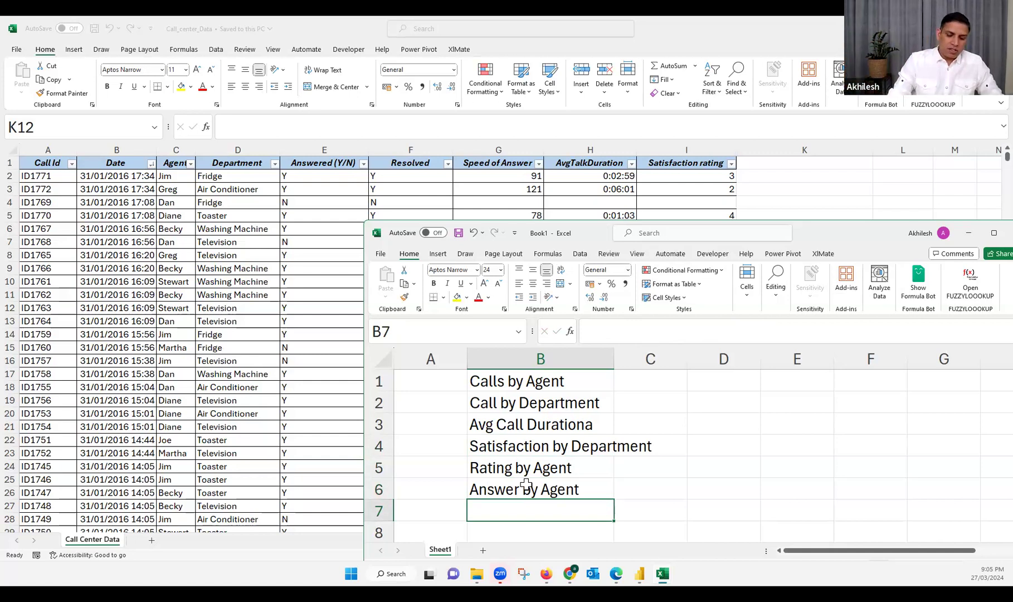
Enter Resolution Rate in cell B7 as the seventh report requirement
type("Resolution Rate")
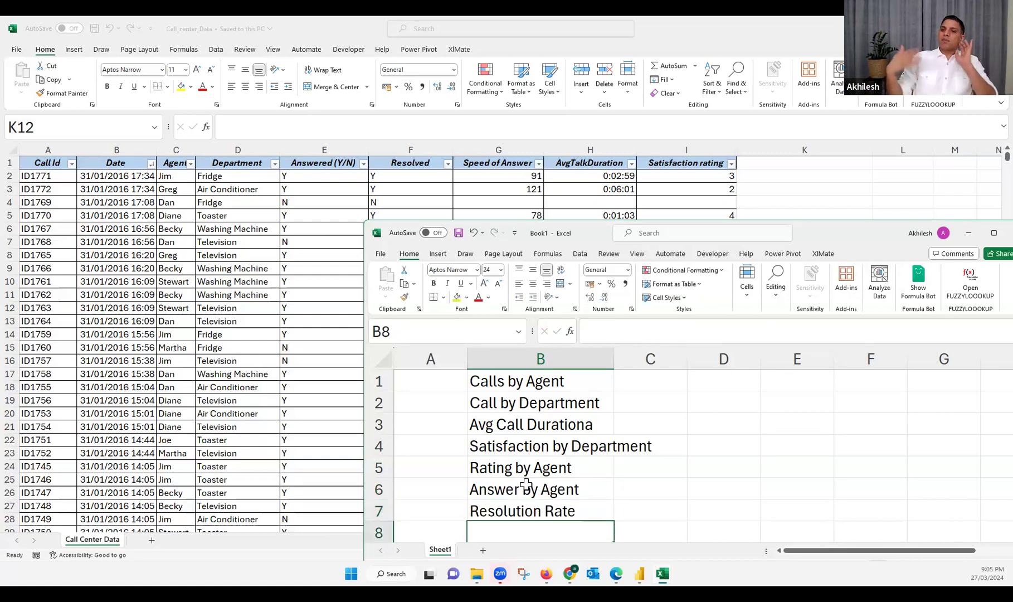
key("Return")
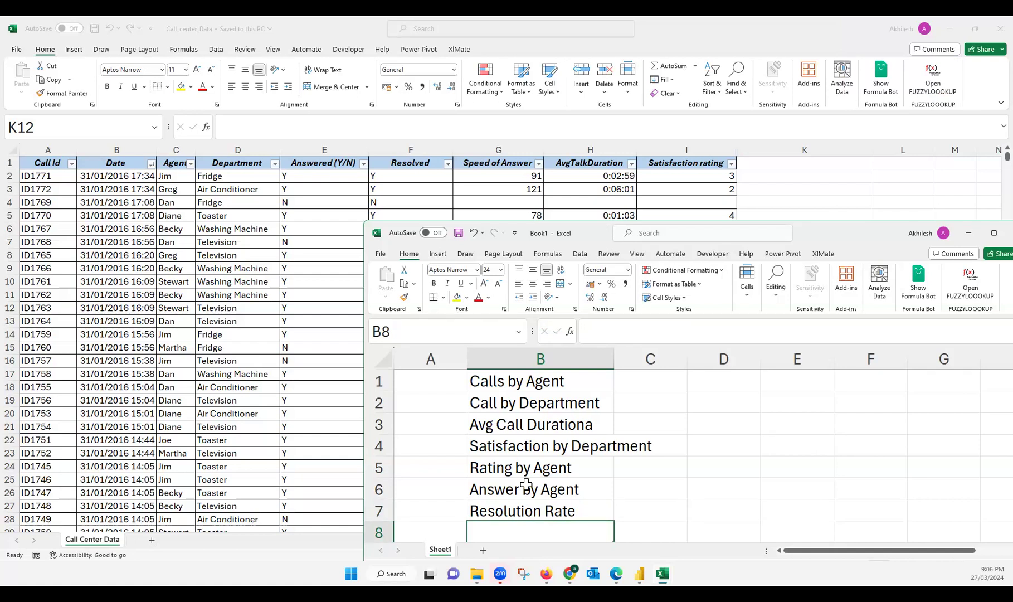
Reposition the requirements workbook over the call center data and review its list, from Calls by Agent through Resolution Rate
mouse_move(540, 384)
left_mouse_down()
mouse_move(541, 393)
mouse_move(536, 382)
left_mouse_up()
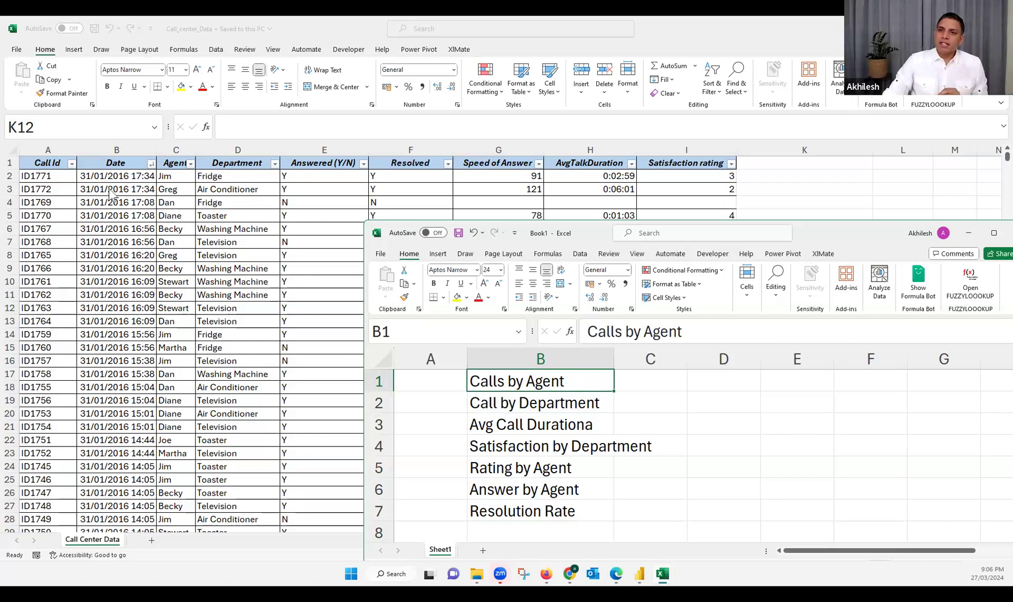
left_click_drag(815, 230, 791, 239)
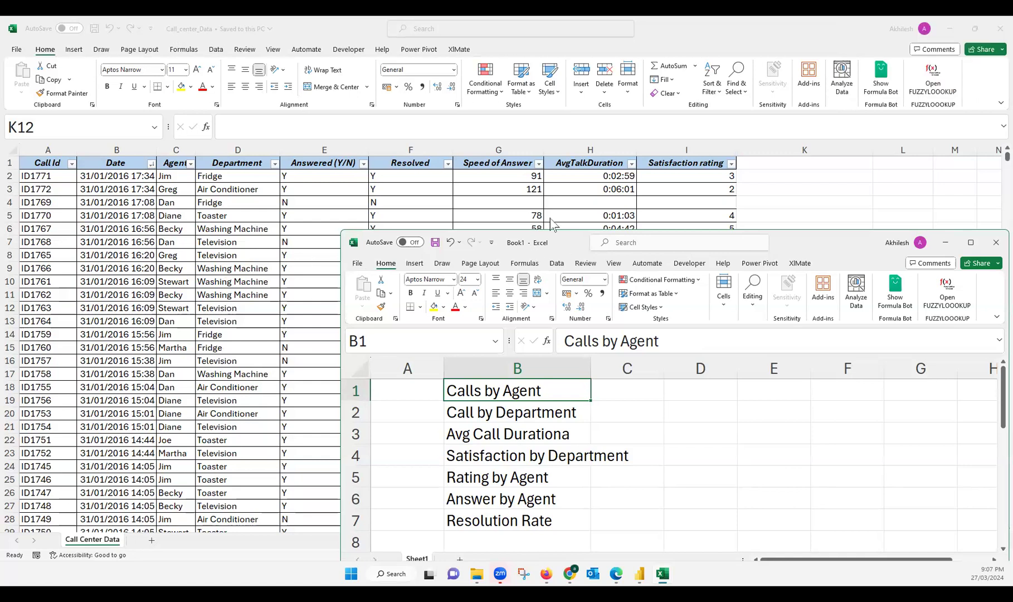
left_click(504, 423)
scroll(504, 424, "down", 1)
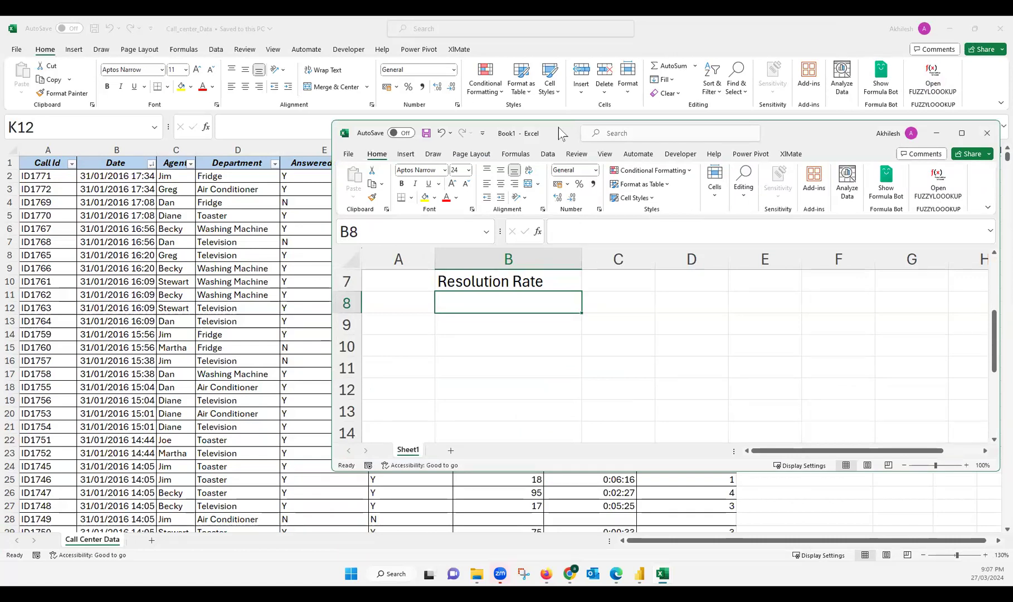
left_click_drag(559, 128, 537, 189)
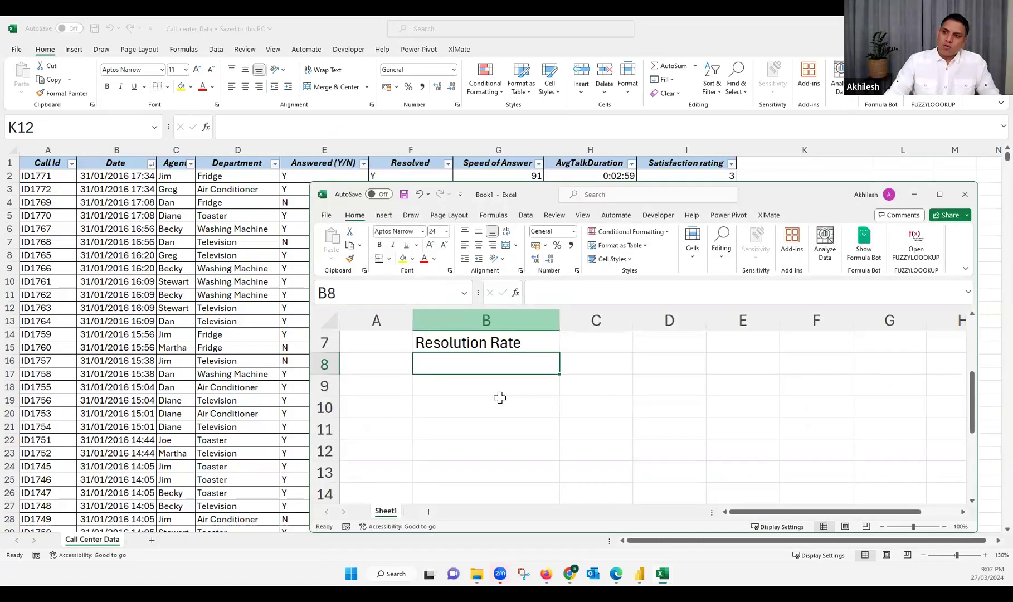
scroll(487, 385, "up", 2)
left_click(454, 365)
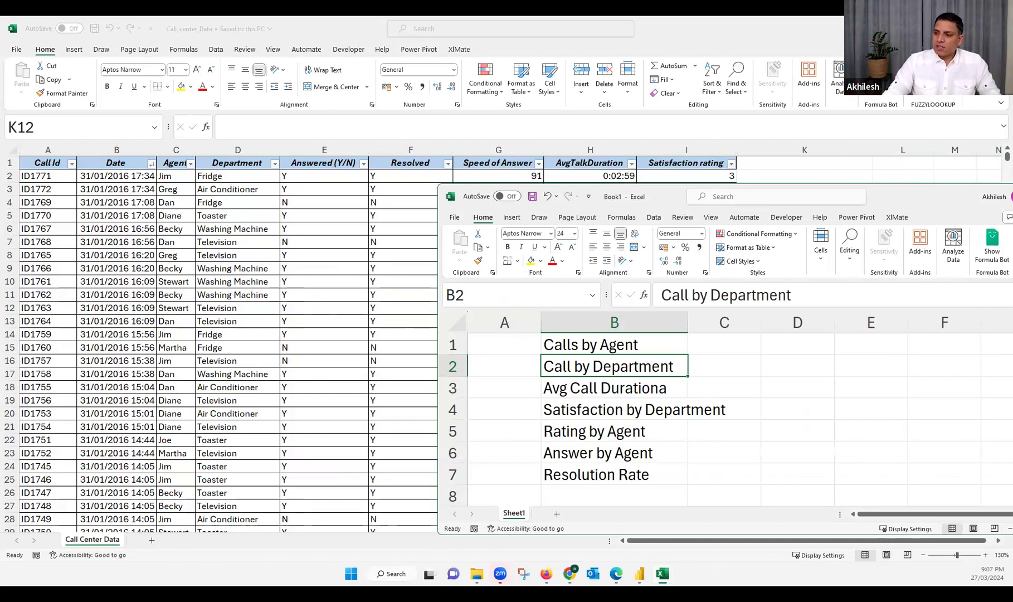
Switch to Power BI and replace Duration Sec with the count of Call Id in the first department column chart
mouse_move(639, 574)
left_click(658, 531)
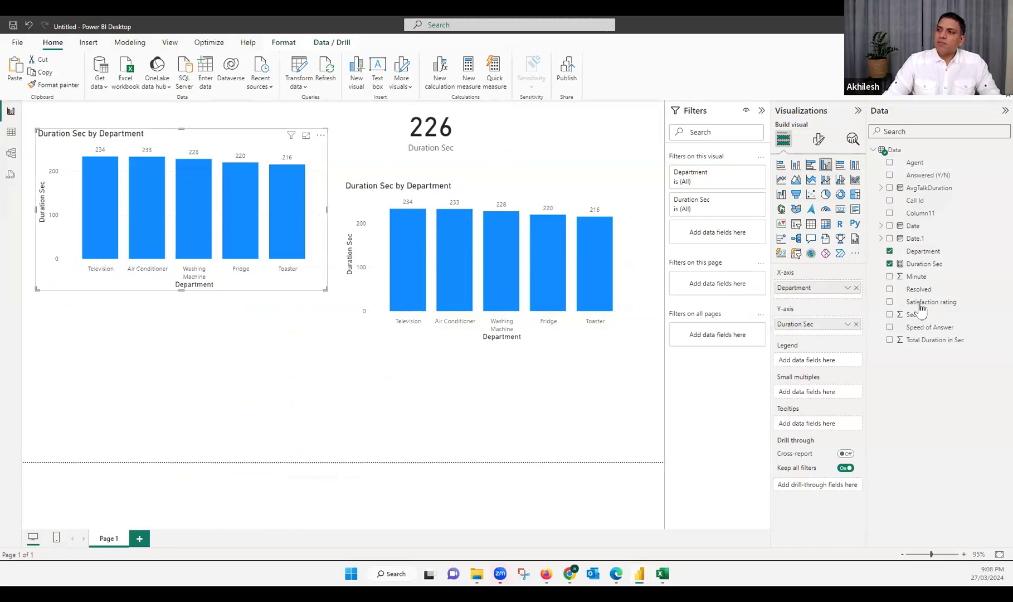
left_click(922, 263)
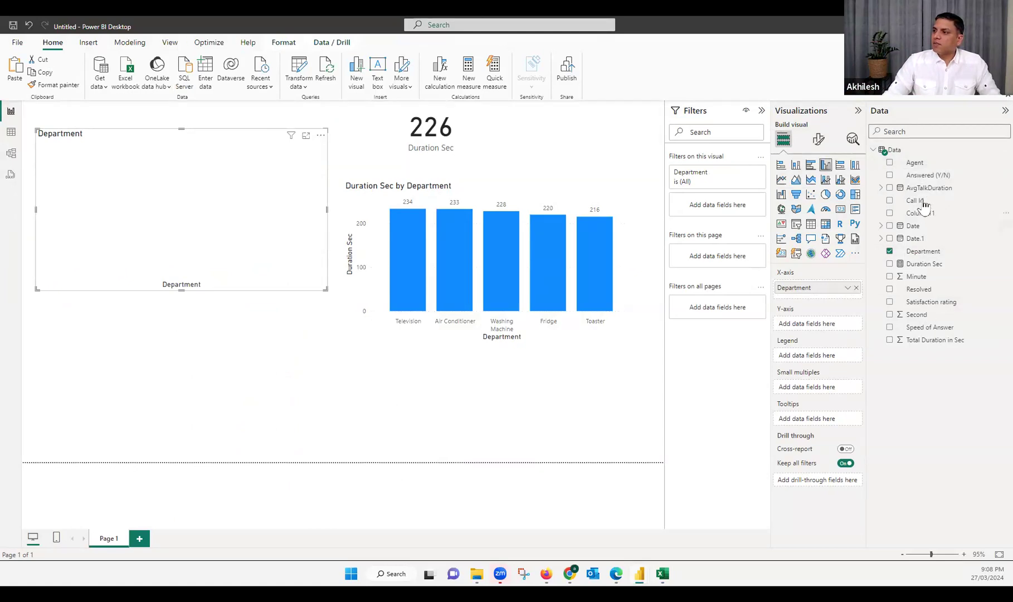
left_click_drag(926, 202, 820, 327)
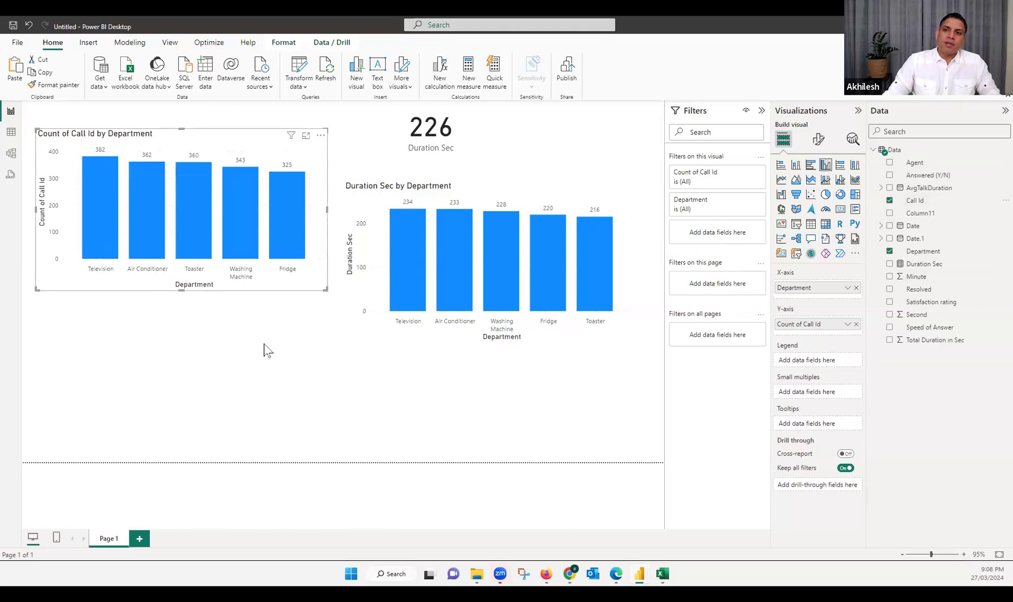
Switch to the Excel requirements workbook, maximize it and draw a red vertical and horizontal chart axis beside the list
key("alt+Tab")
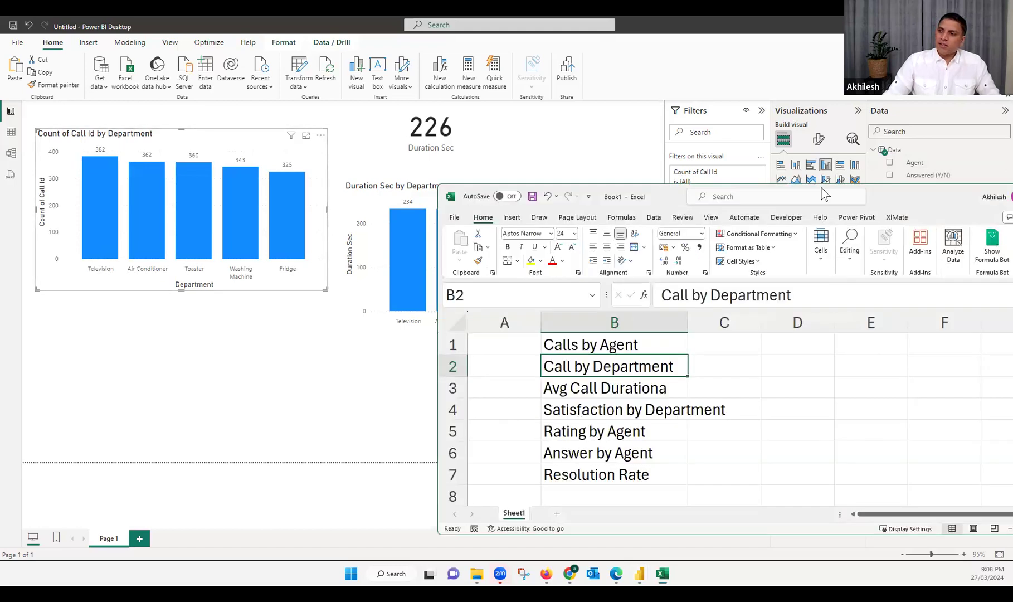
left_click_drag(889, 204, 631, 114)
left_click(809, 108)
left_click(162, 351)
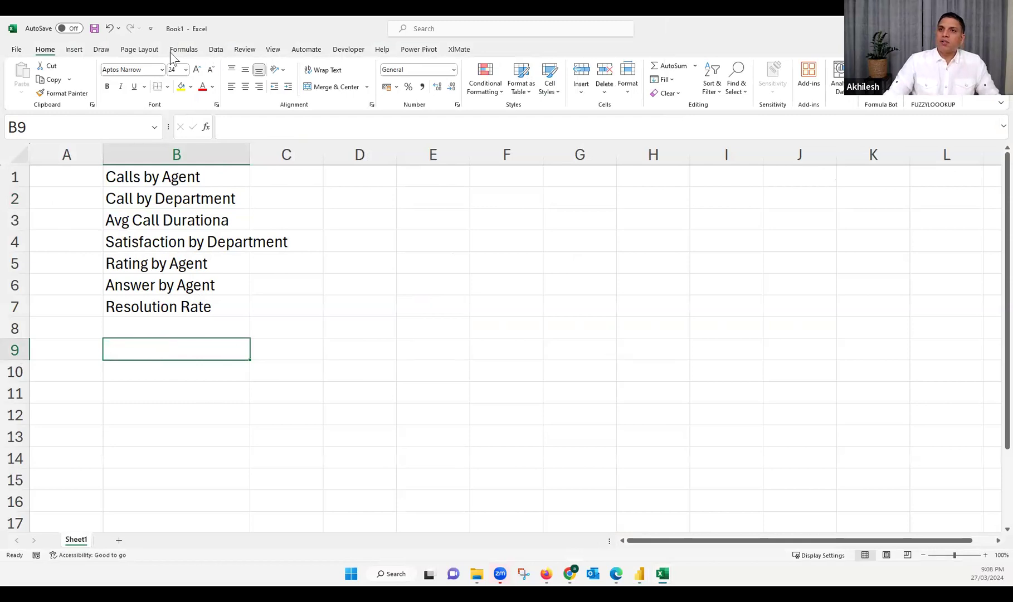
left_click(101, 49)
left_click(124, 75)
left_click_drag(453, 223, 459, 254)
left_click_drag(471, 391, 770, 406)
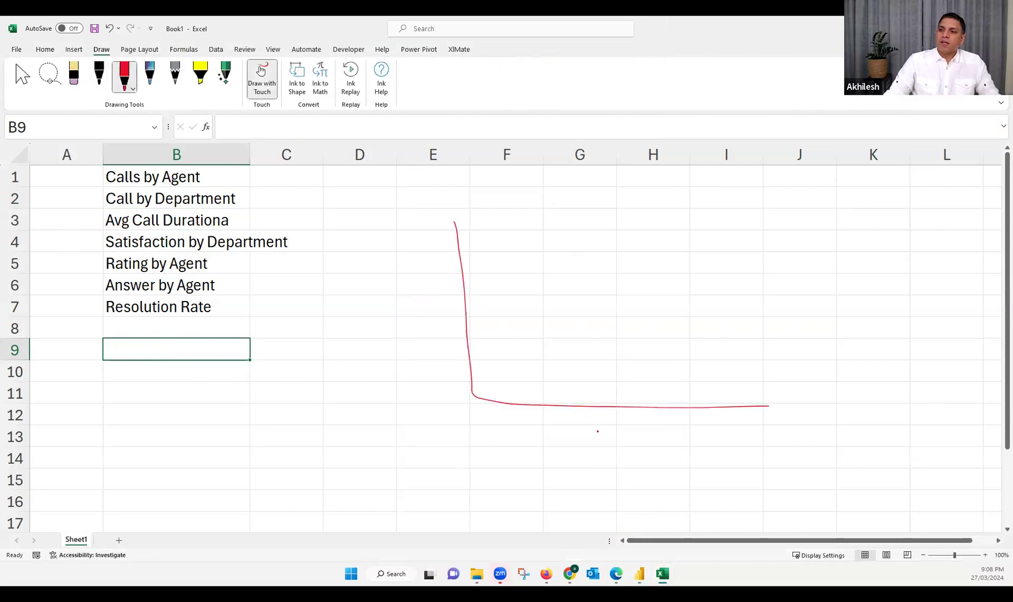
Handwrite Avg Dur under the horizontal axis and Resol beside the vertical axis, and sketch a rising curve between them
left_click_drag(591, 439, 602, 429)
mouse_move(609, 428)
left_mouse_down()
mouse_move(631, 443)
mouse_move(652, 421)
mouse_move(653, 432)
mouse_move(680, 423)
left_mouse_up()
left_click_drag(683, 426, 690, 415)
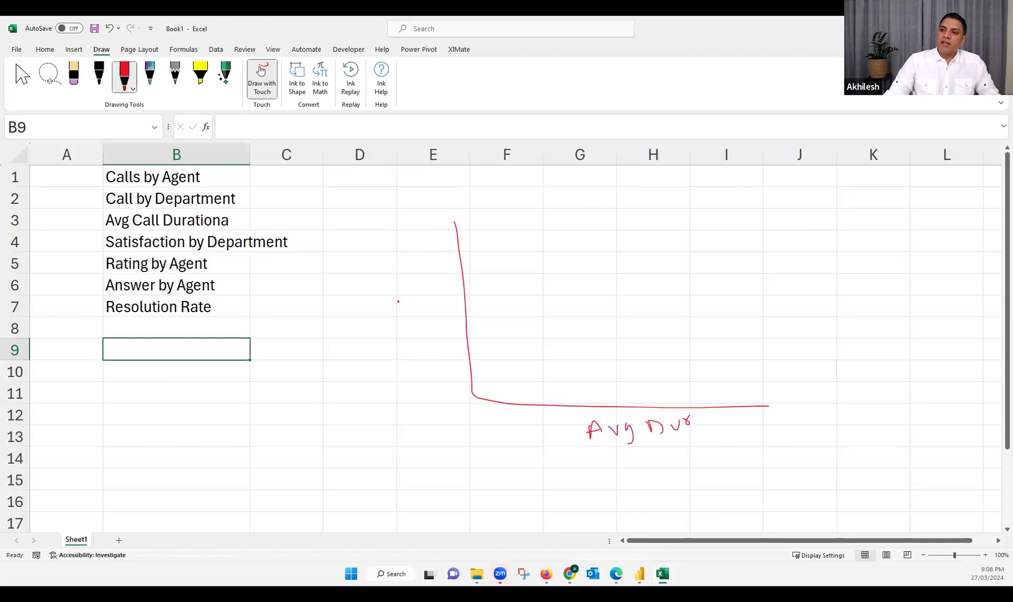
mouse_move(397, 295)
left_mouse_down()
mouse_move(424, 317)
mouse_move(443, 304)
left_mouse_up()
left_click_drag(450, 294, 449, 310)
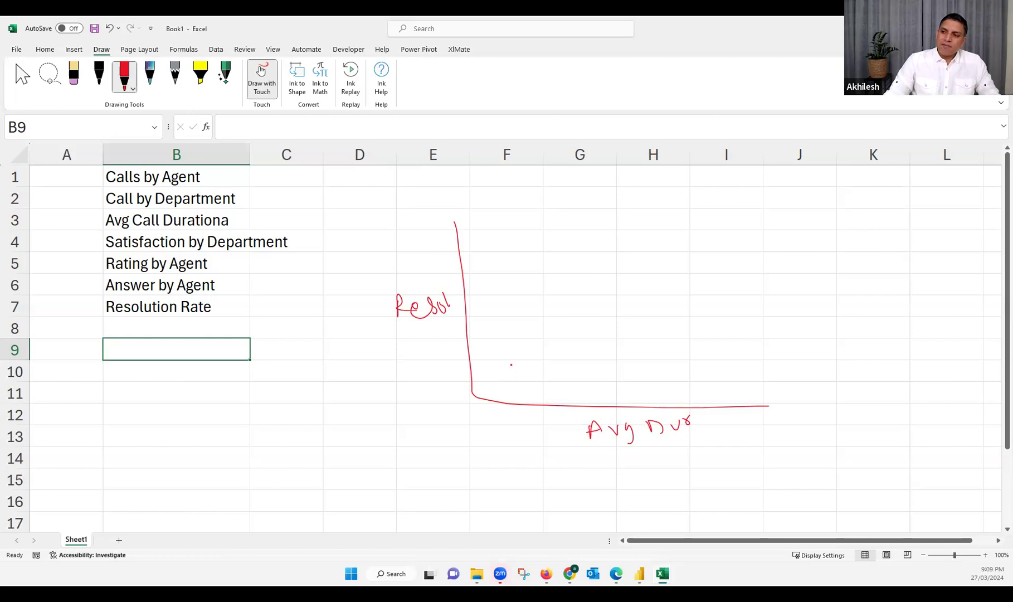
left_click_drag(512, 363, 659, 292)
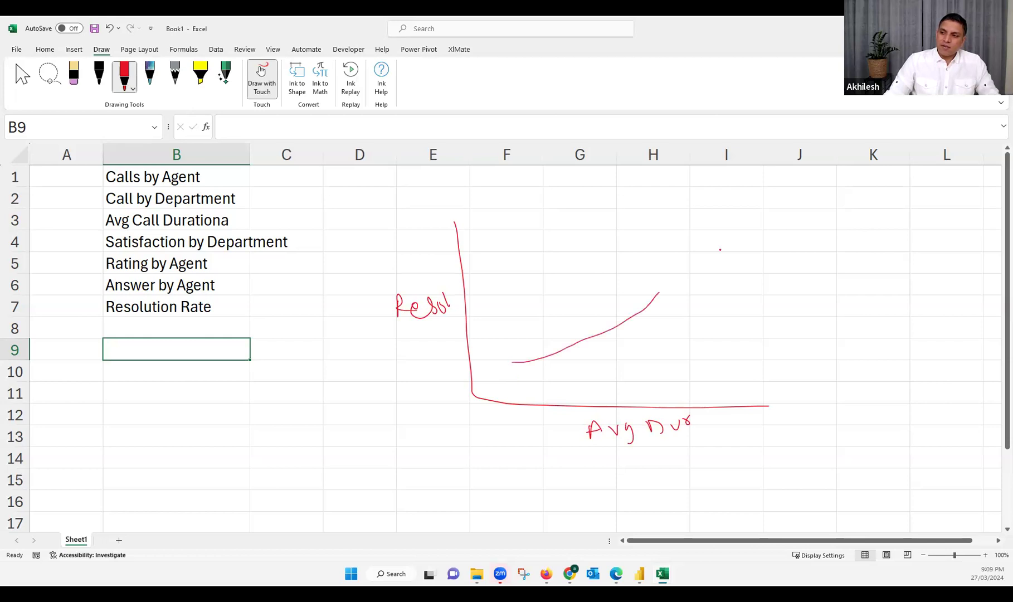
left_click_drag(723, 242, 724, 244)
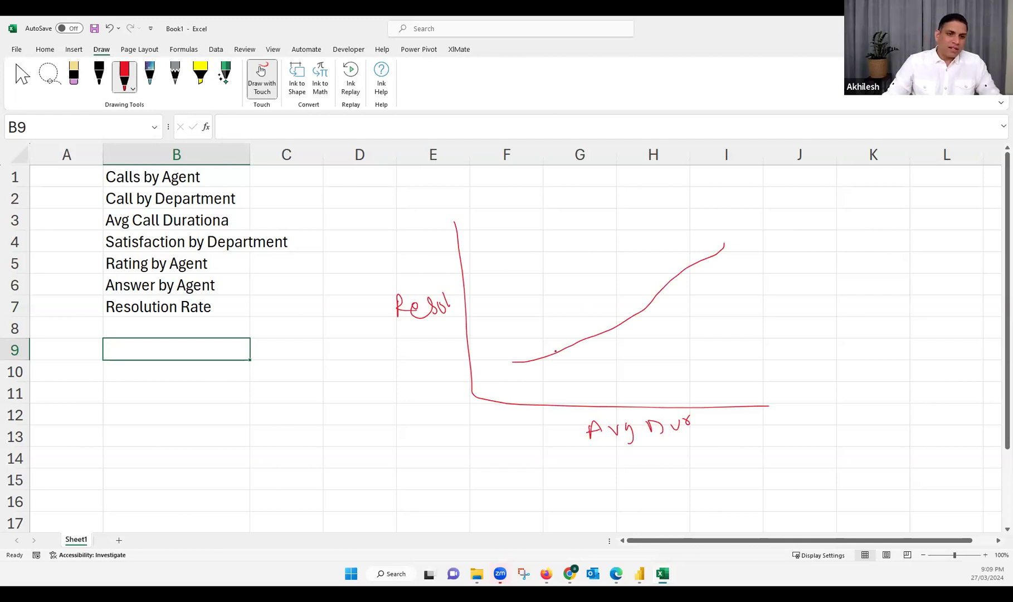
Underline Resol, handwrite a short rating label beneath it and draw a nearly flat line across the sketched chart
left_click_drag(380, 340, 440, 326)
left_click_drag(417, 377, 422, 363)
left_click_drag(439, 326, 449, 322)
mouse_move(418, 363)
left_mouse_down()
mouse_move(446, 360)
mouse_move(455, 341)
left_mouse_up()
left_click_drag(518, 275, 635, 275)
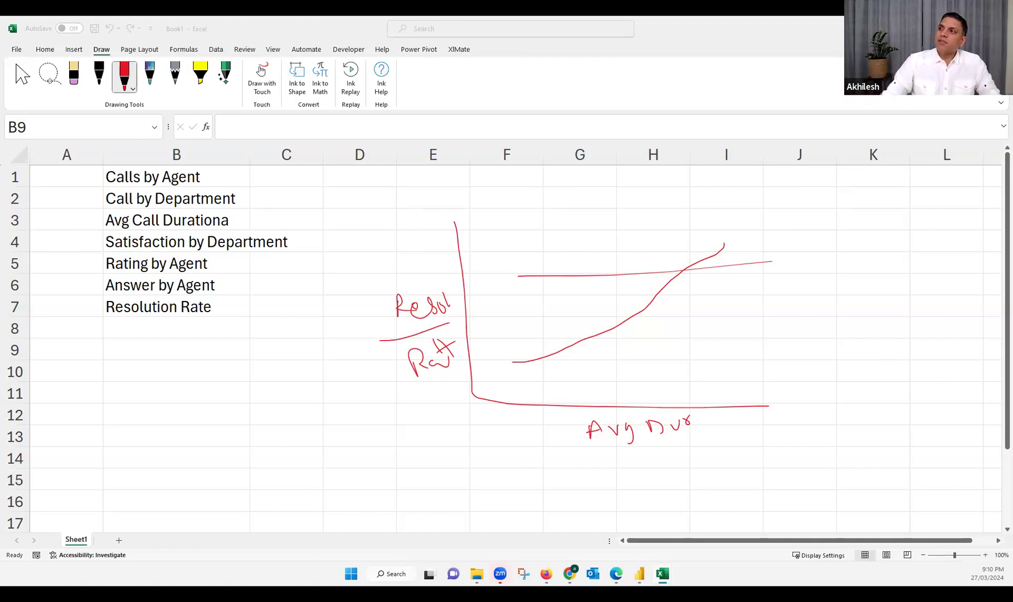
Deselect the Power BI chart, switch to the Excel call center data and examine the first Date value and the Answered (Y/N) column
key("alt+Tab")
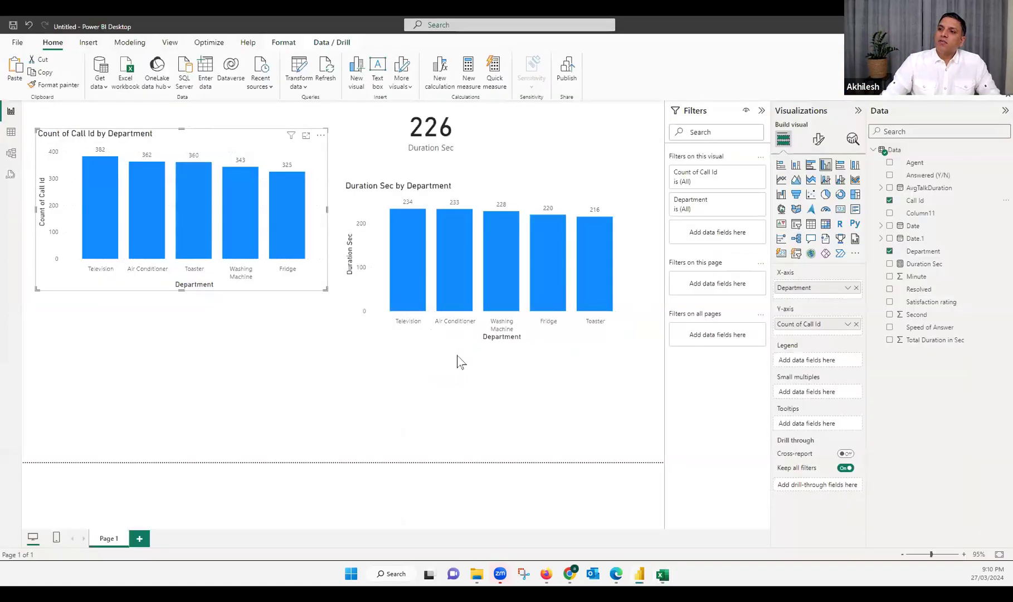
left_click(252, 393)
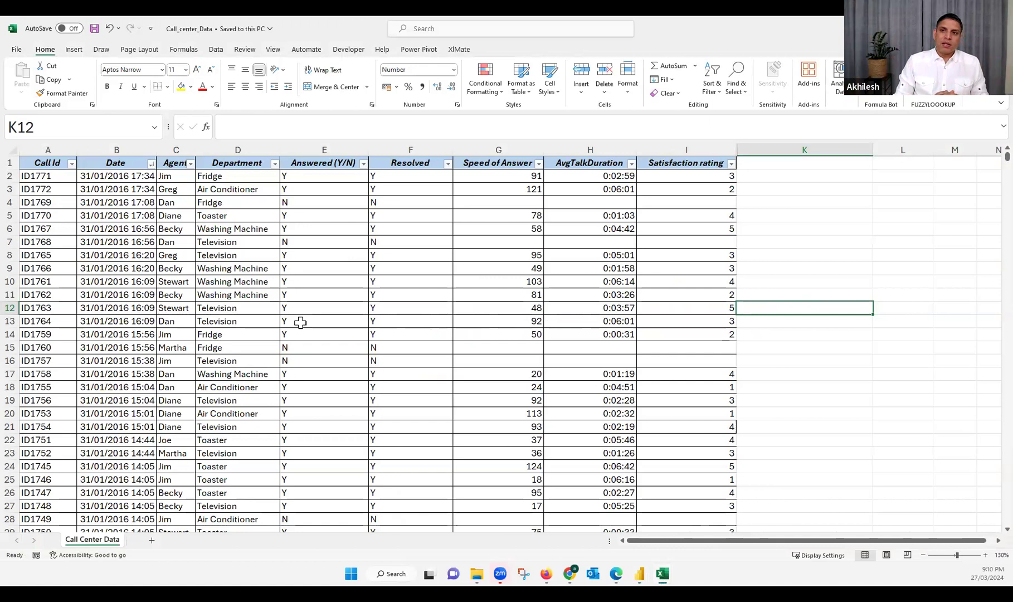
left_click(120, 177)
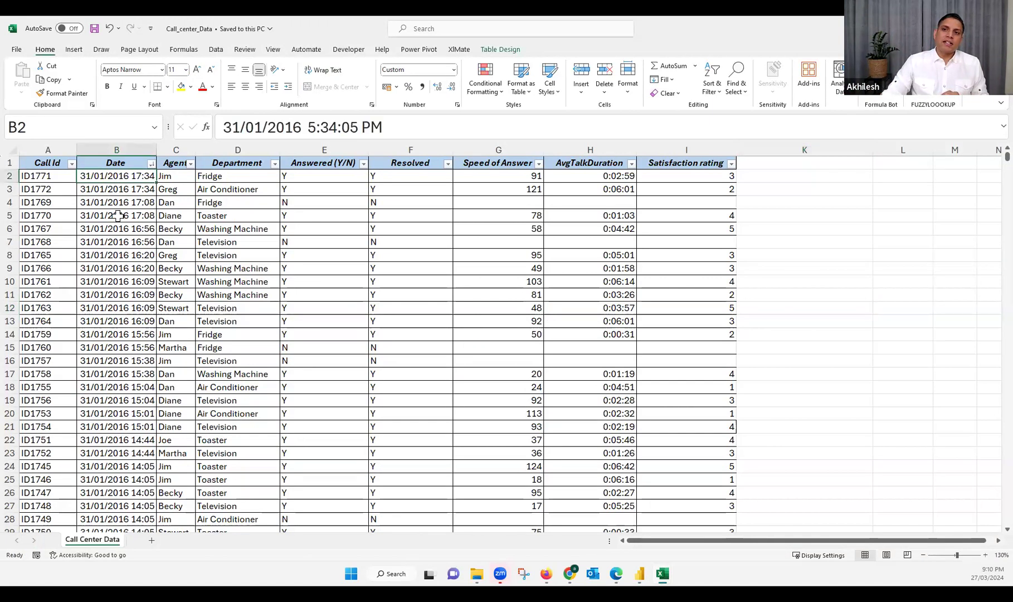
left_click(326, 150)
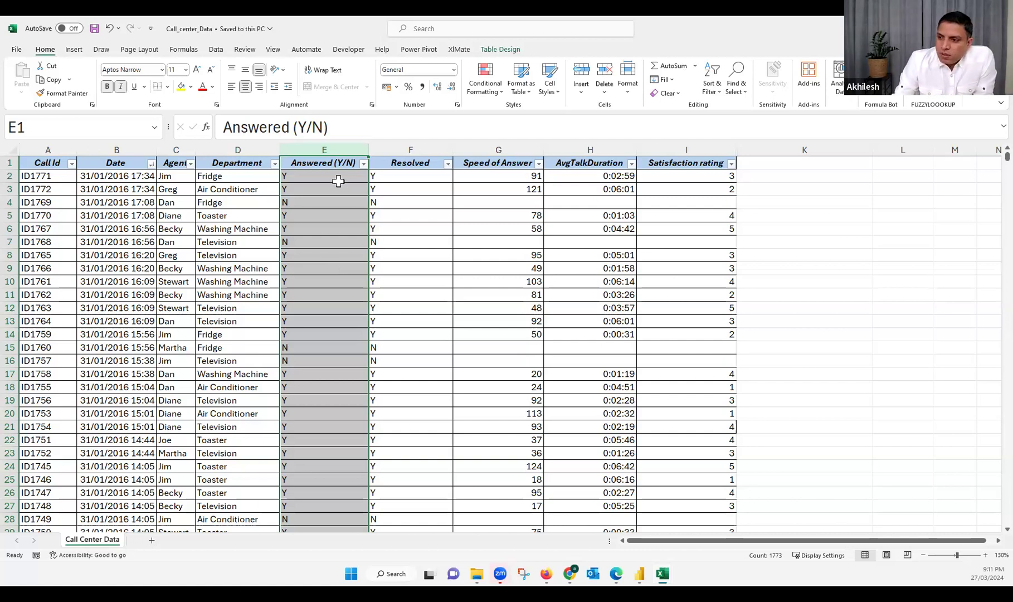
Switch back to the Power BI report and collapse the Filters and Visualizations panes to enlarge the canvas
mouse_move(640, 574)
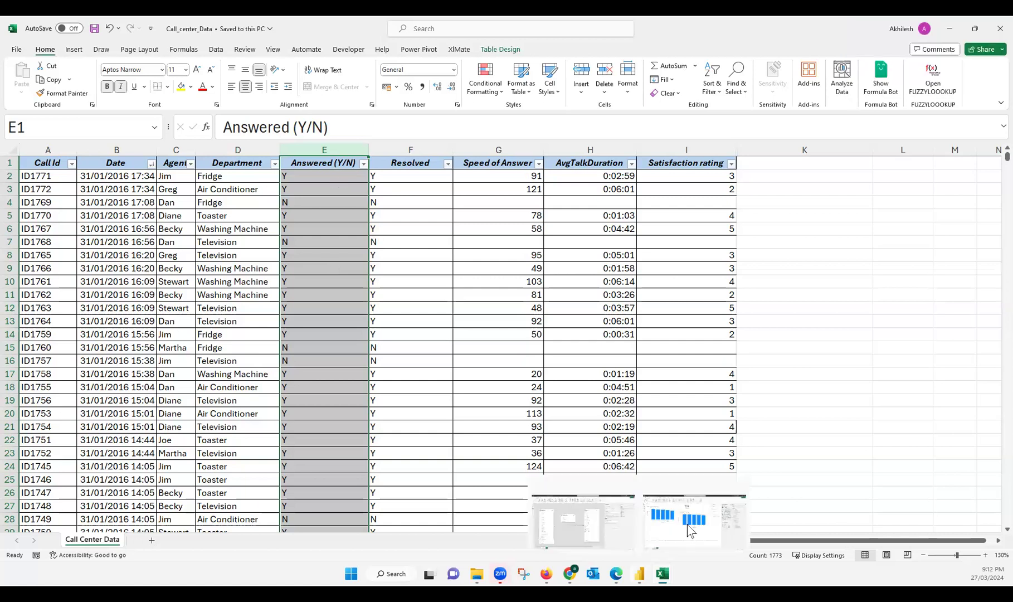
left_click(671, 518)
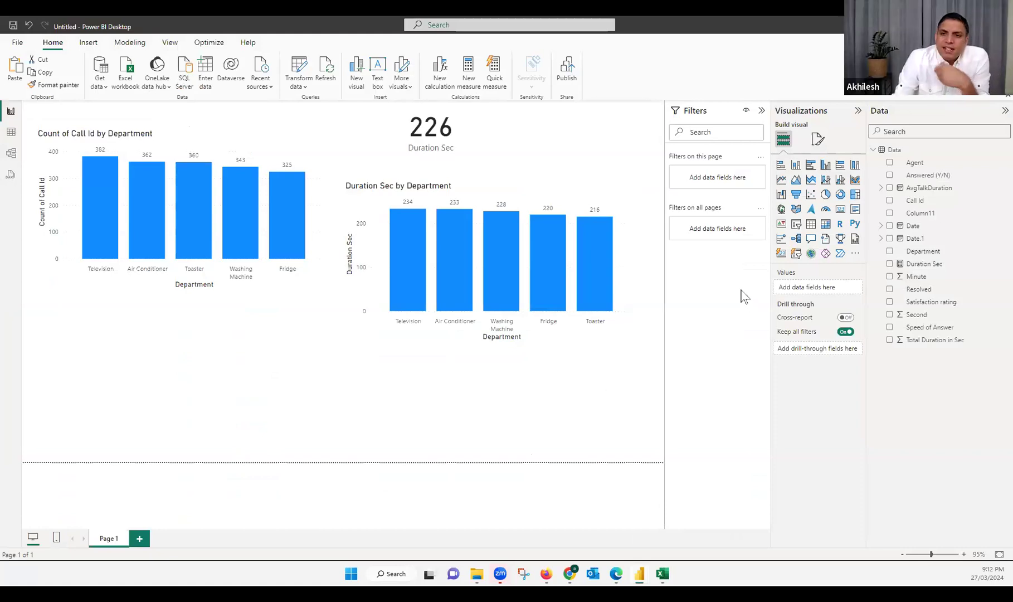
left_click(761, 111)
left_click(858, 111)
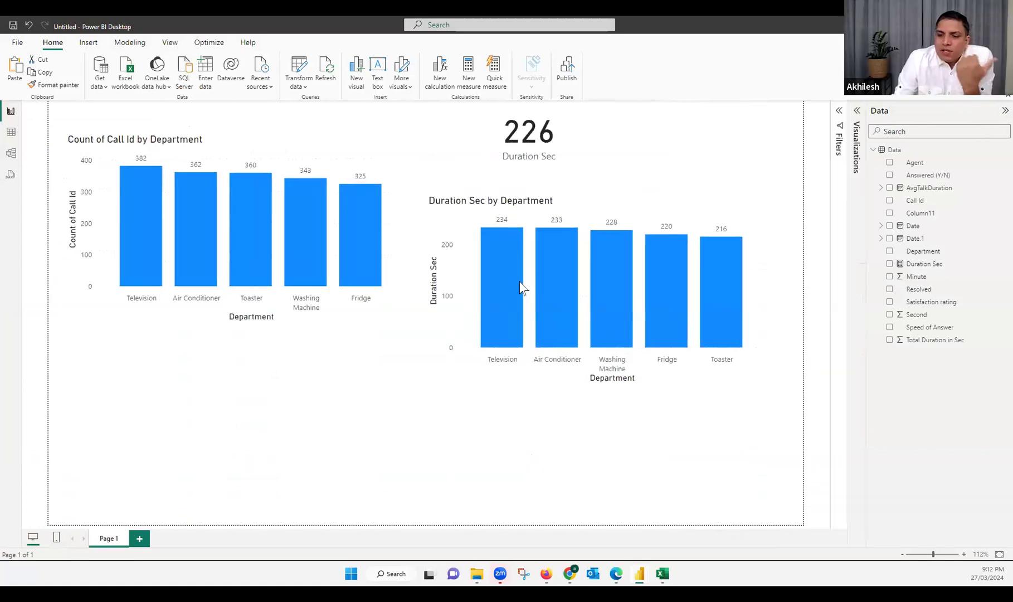
Switch to the Chrome browser and search Google for "power bi desktop installation"
mouse_move(520, 282)
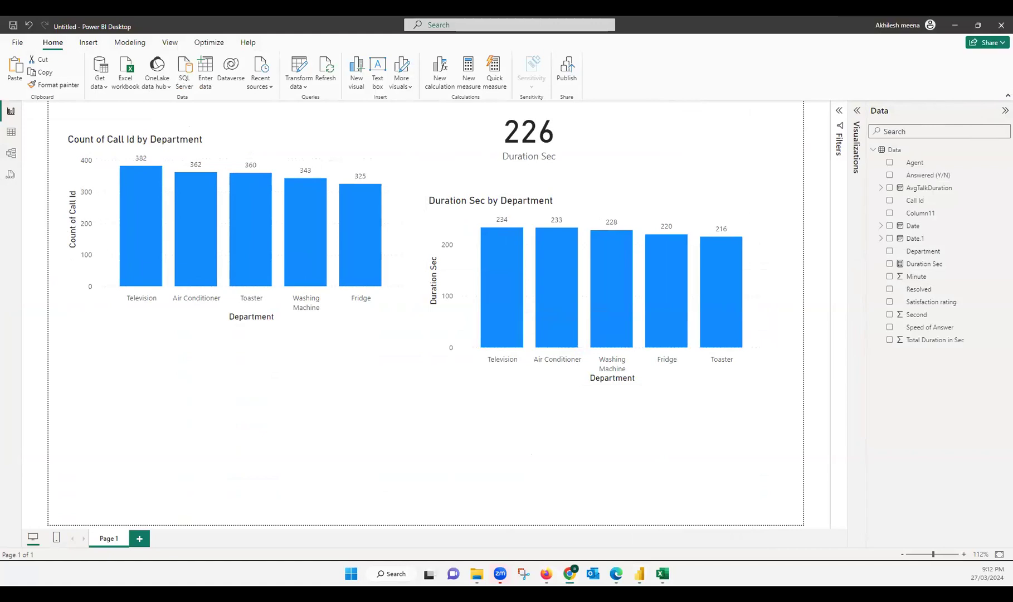
left_click(393, 28)
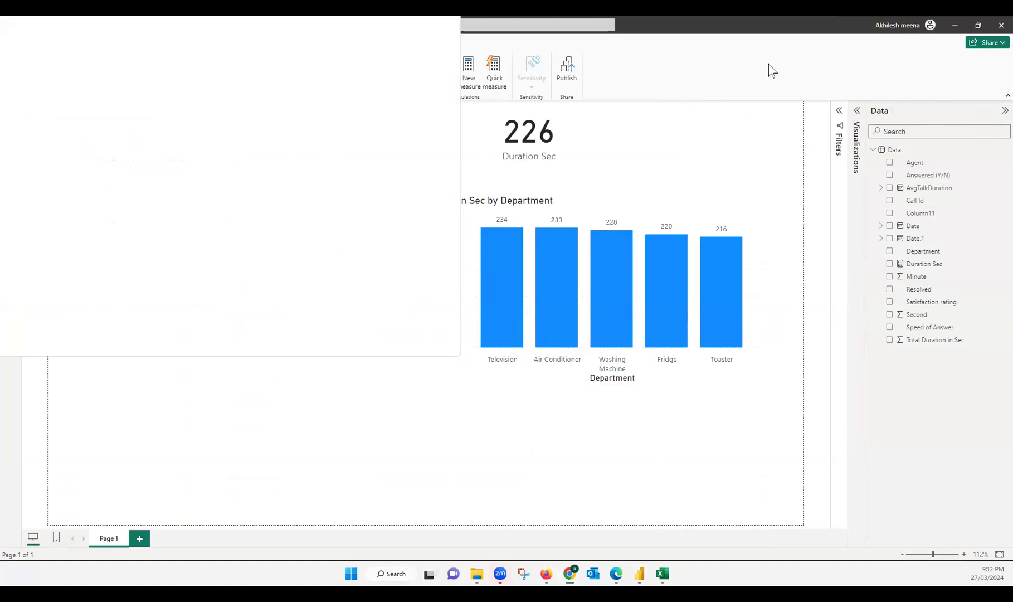
double_click(453, 48)
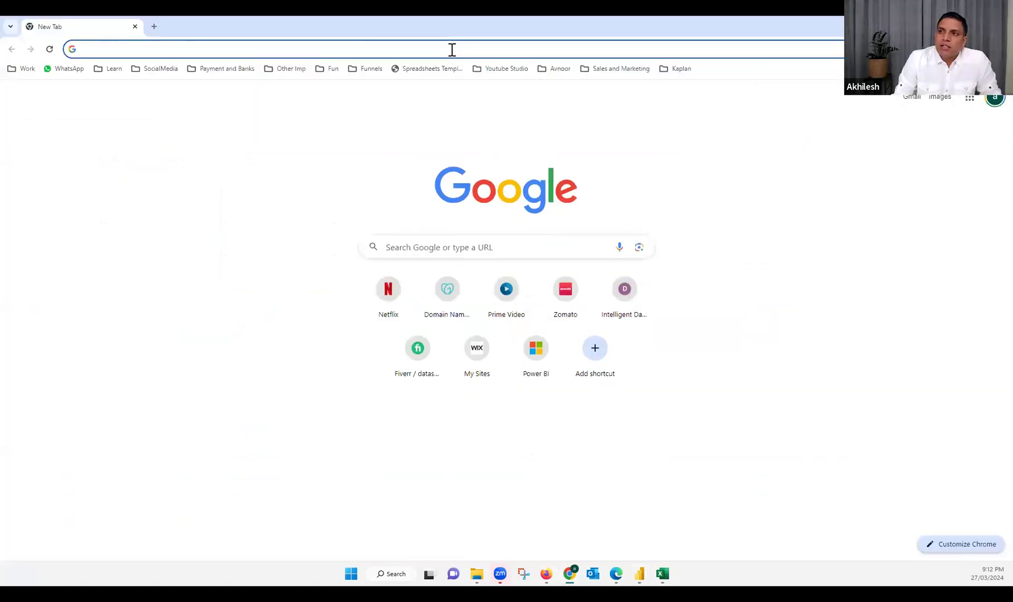
left_click(452, 49)
type("po")
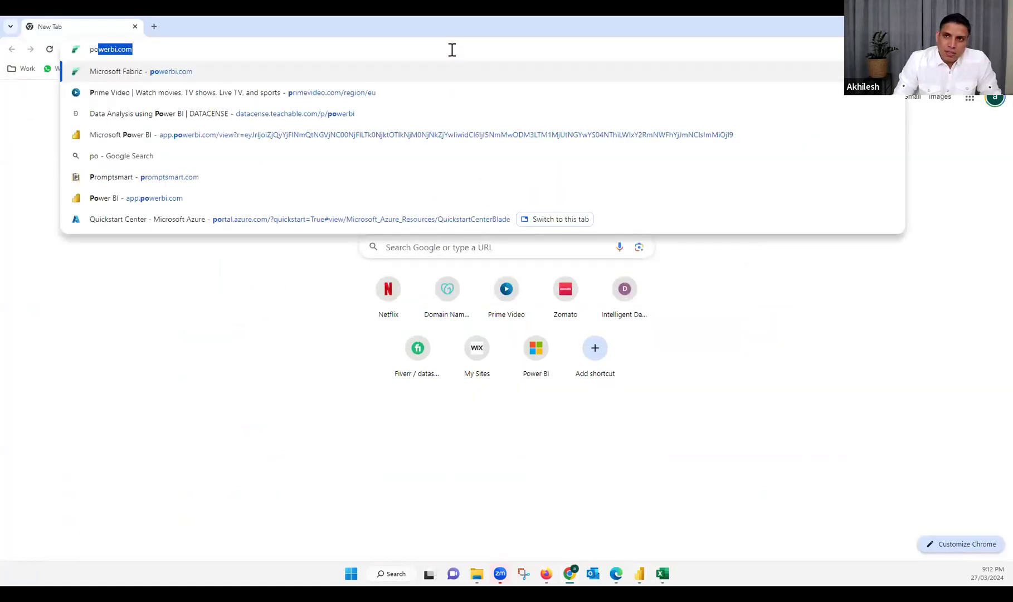
type("wer bi desktip i")
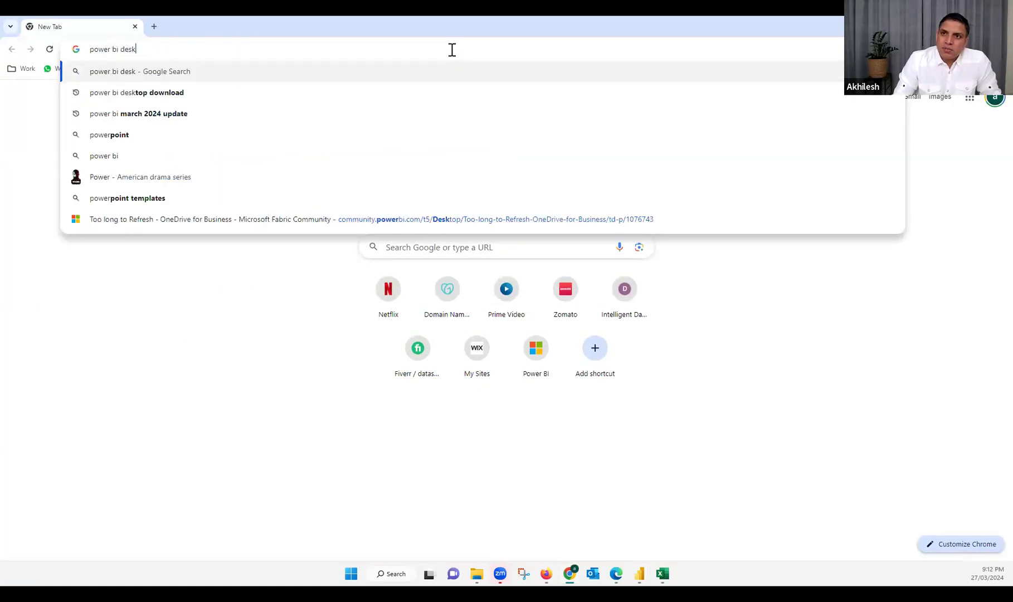
key("BackSpace")
key("BackSpace")
key("BackSpace")
key("BackSpace")
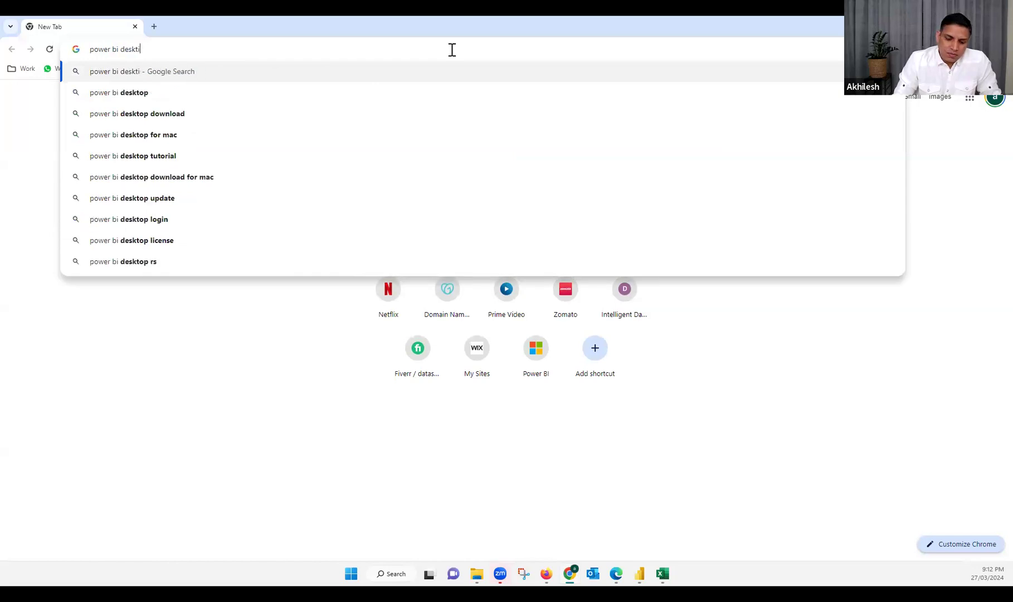
type("op insta")
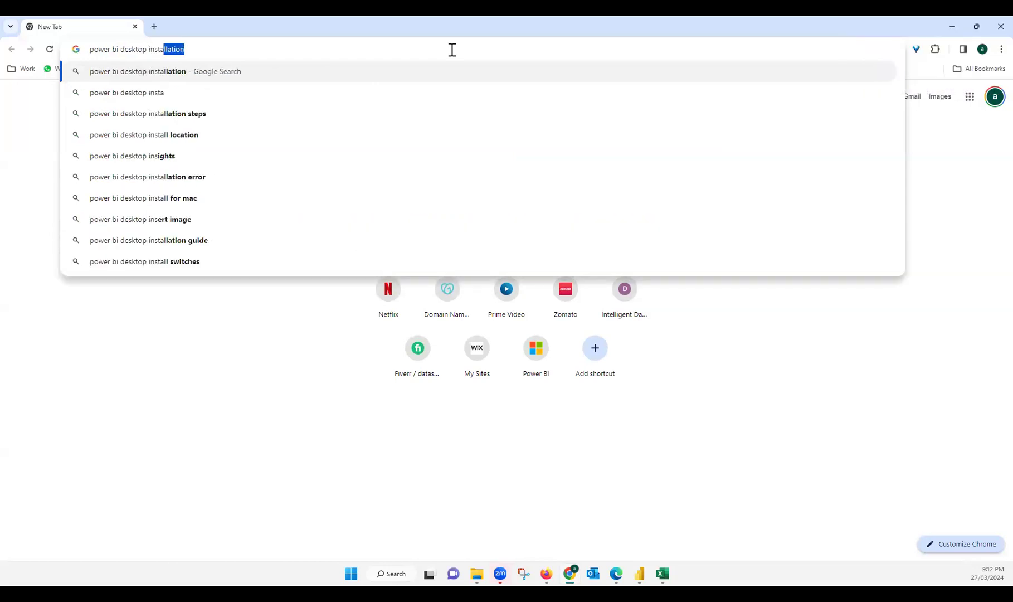
type("ll")
key("Return")
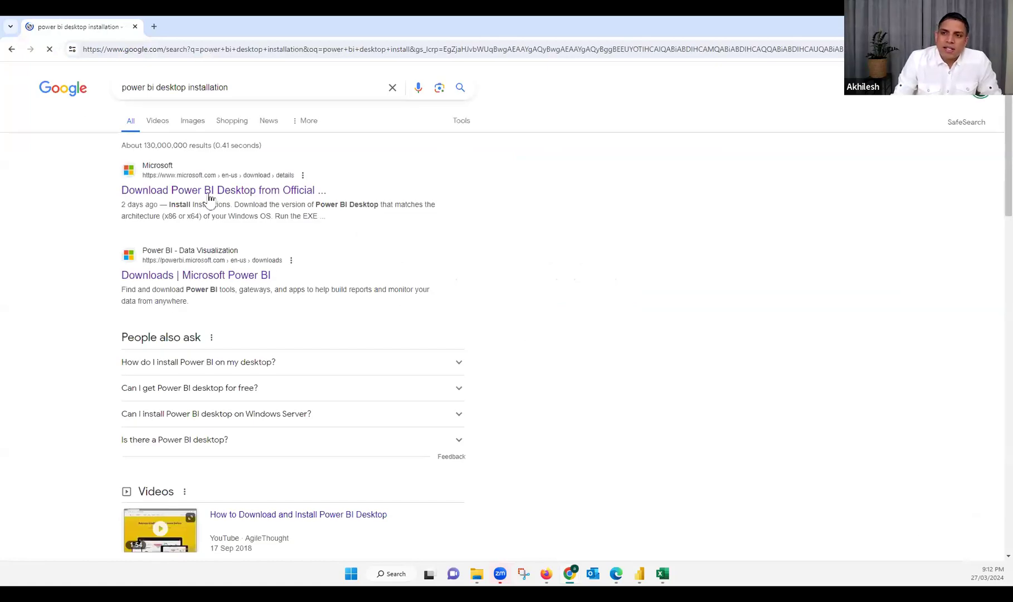
Open Microsoft's official Power BI Desktop download page and bring up its choice of setup files
left_click(248, 194)
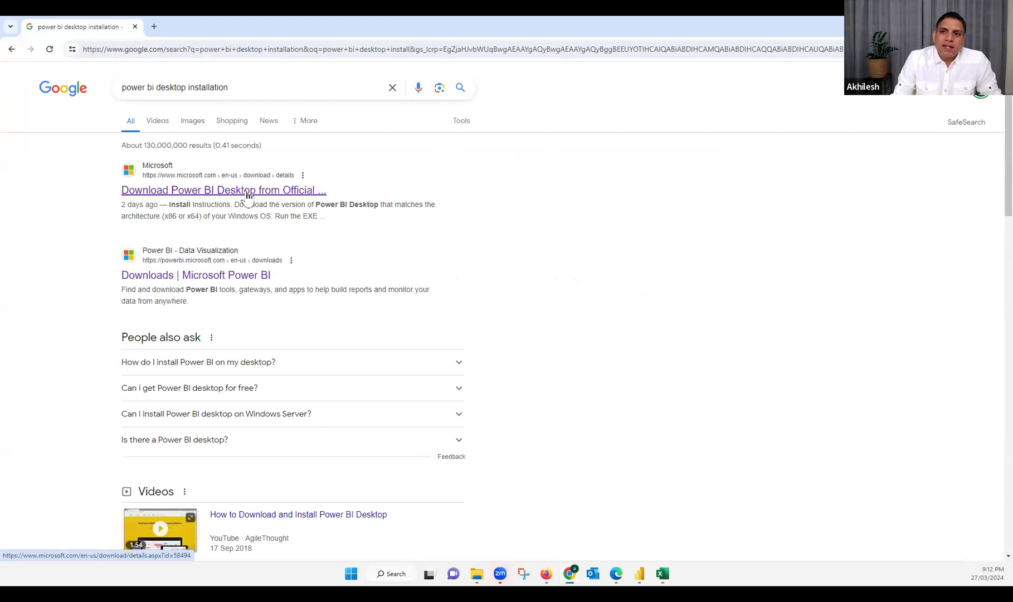
left_click(248, 192)
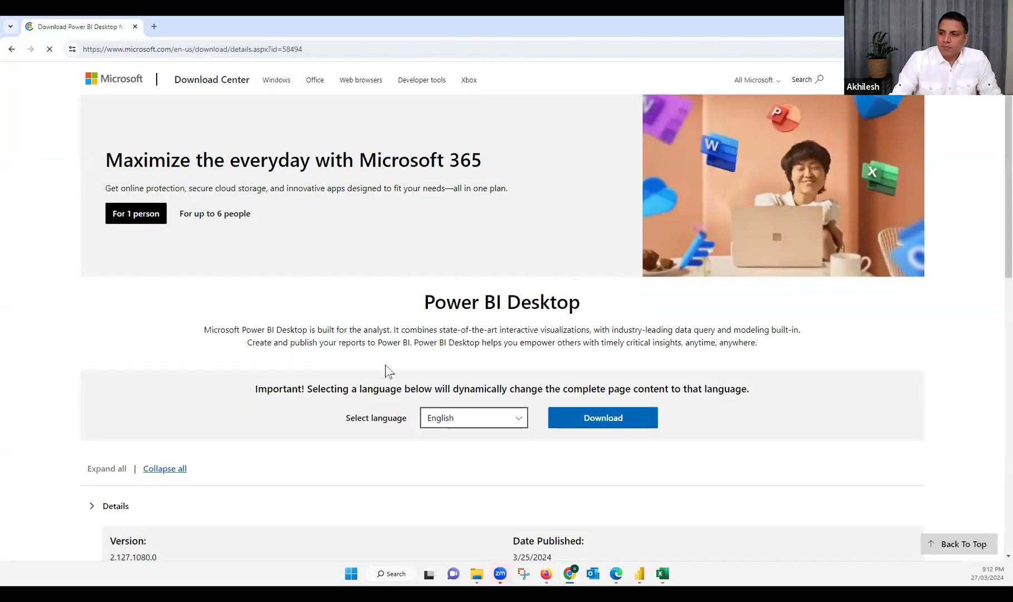
scroll(416, 351, "down", 4)
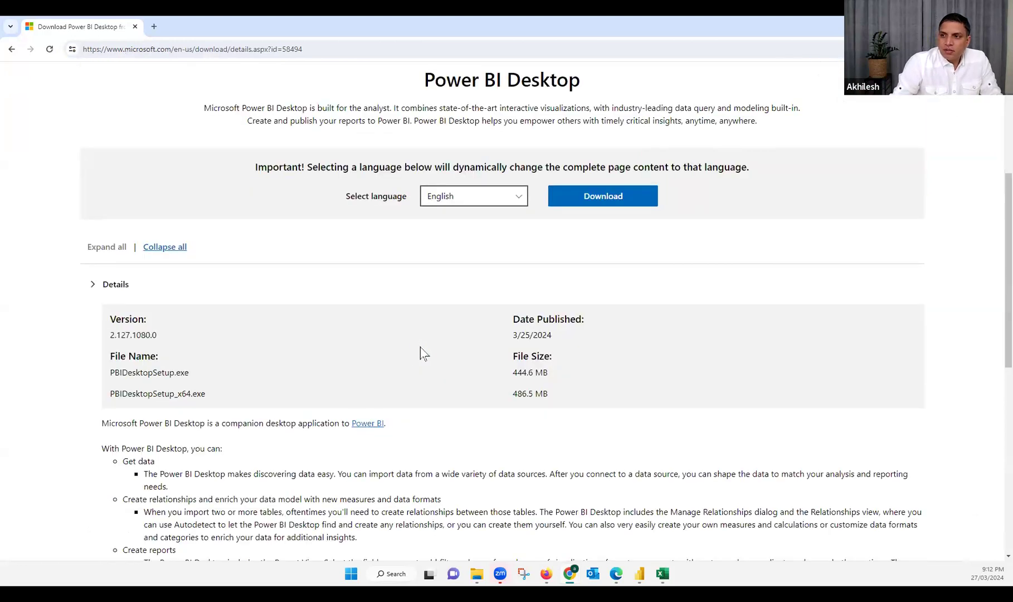
scroll(579, 279, "up", 1)
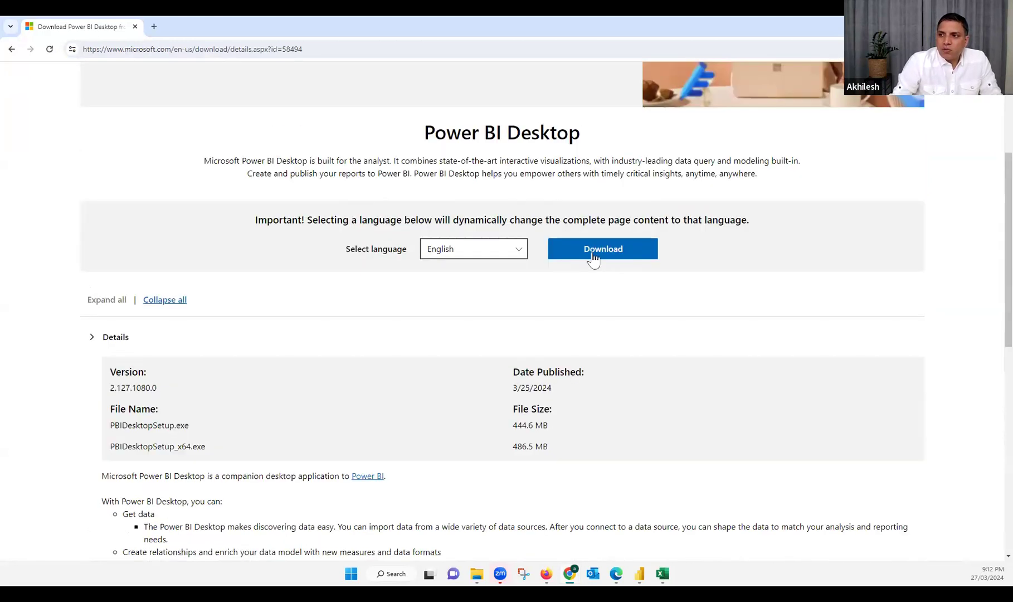
left_click(594, 256)
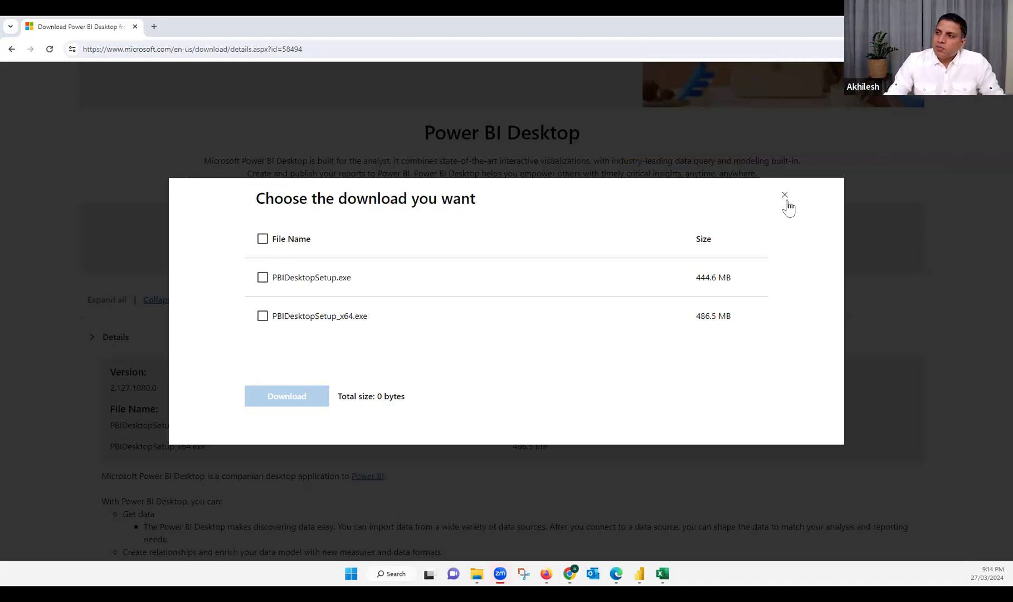
Switch back to Power BI Desktop, examine the preview features, tick On-object interaction and close the options without applying
left_click(637, 573)
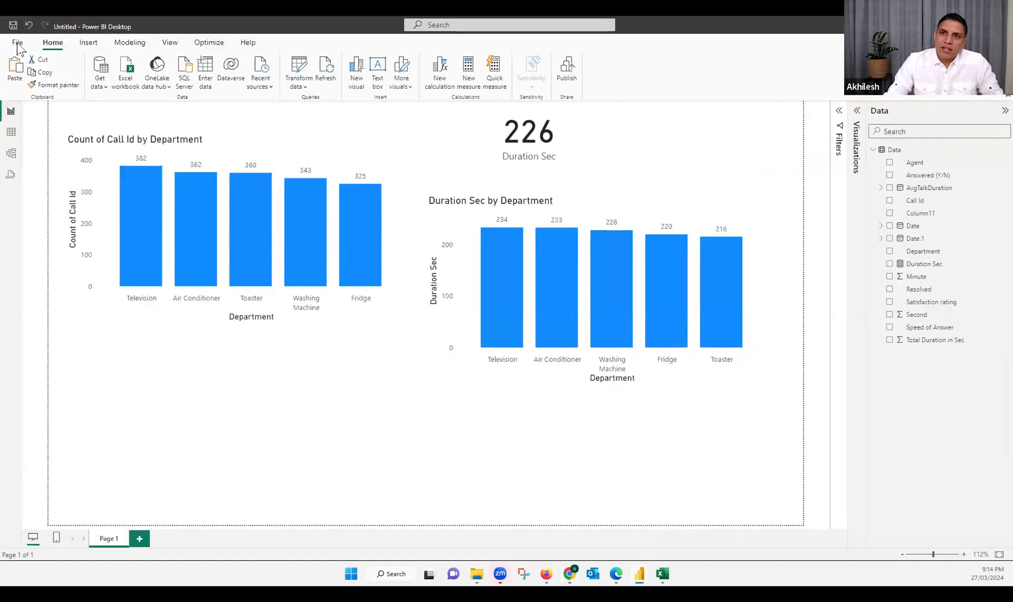
left_click(18, 44)
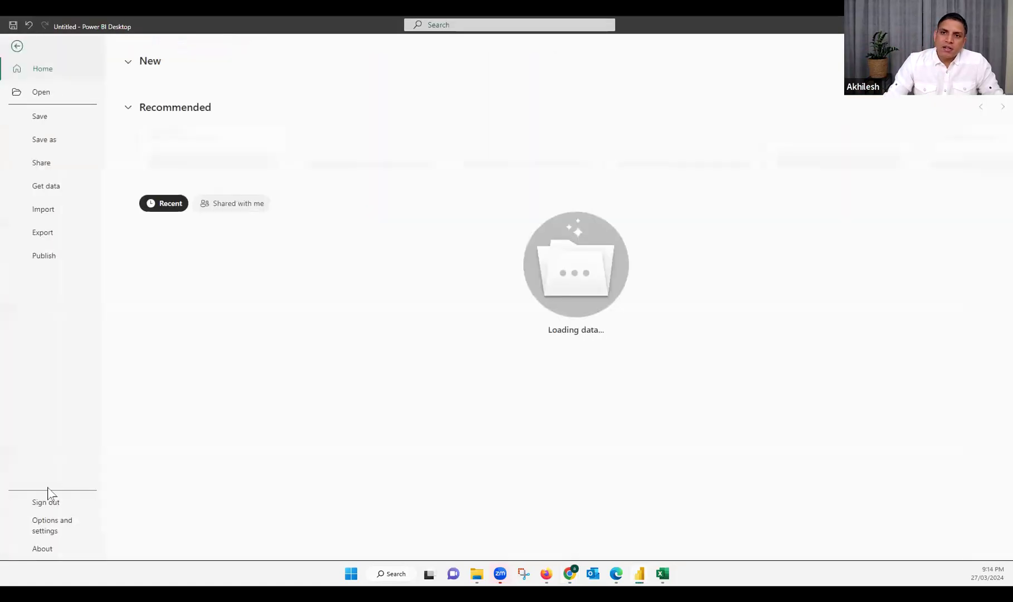
left_click(58, 531)
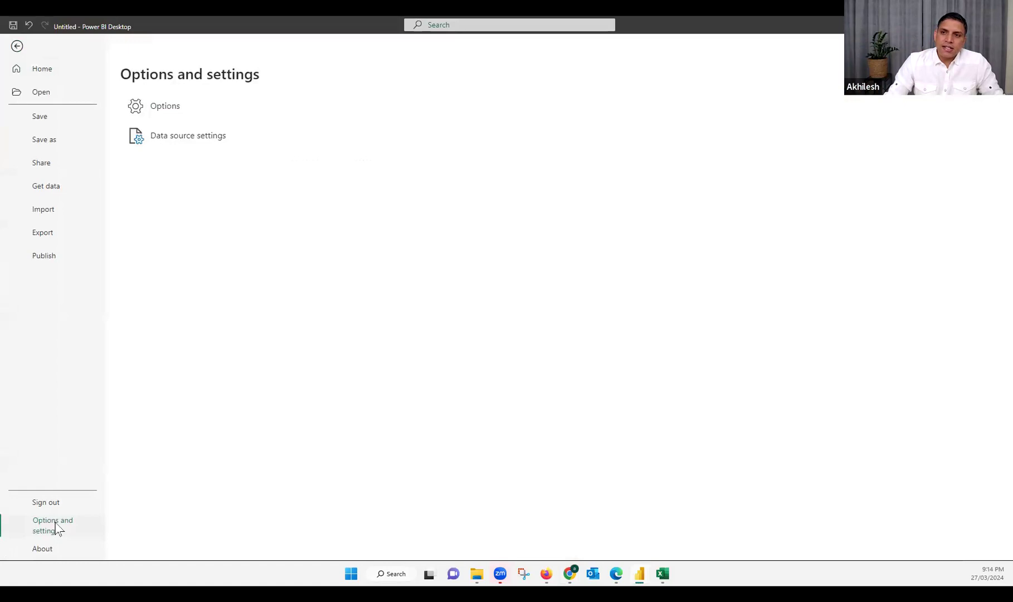
left_click(161, 108)
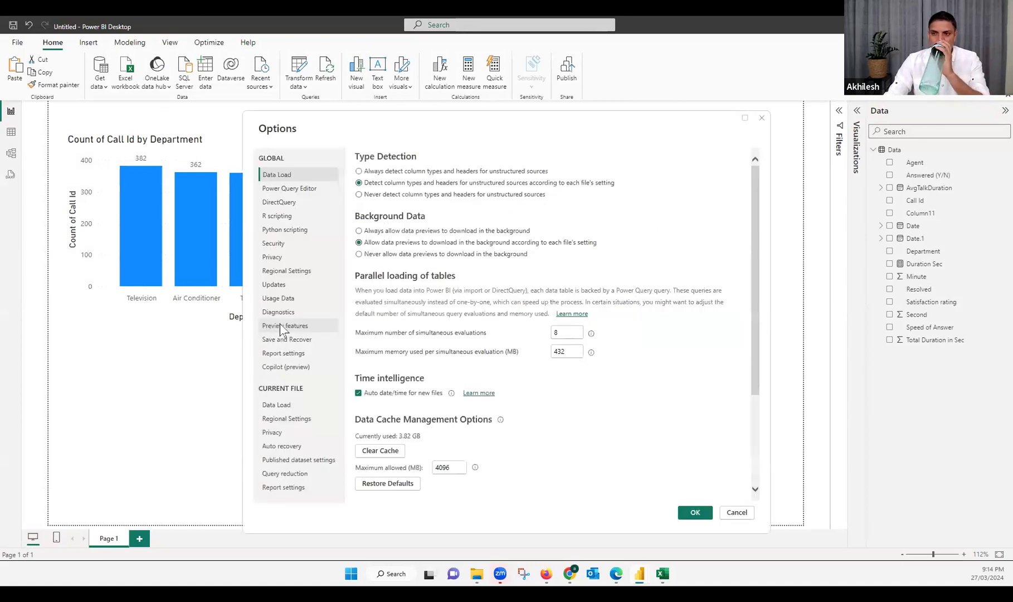
left_click(283, 325)
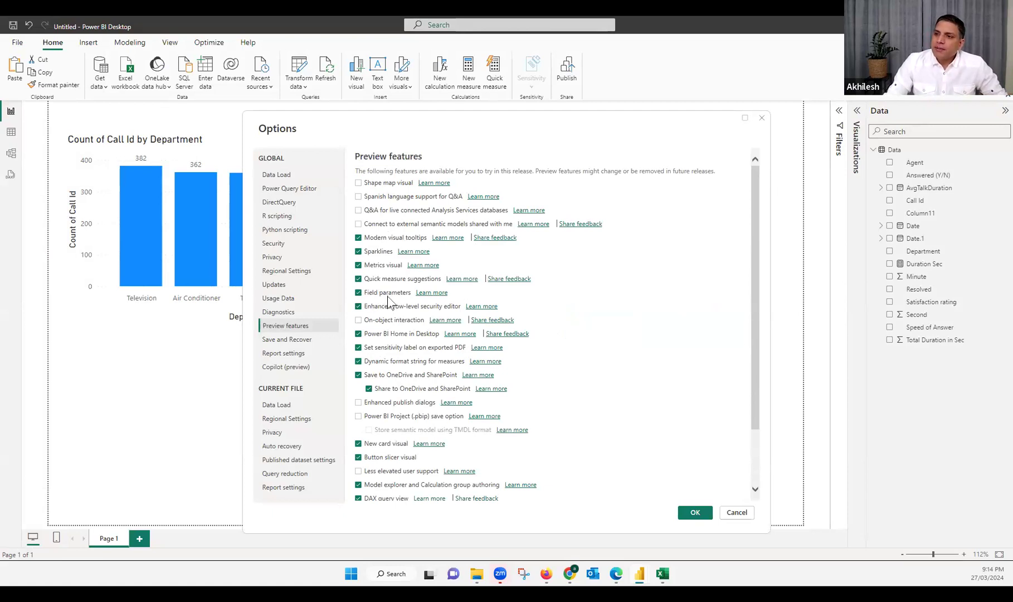
scroll(389, 301, "down", 1)
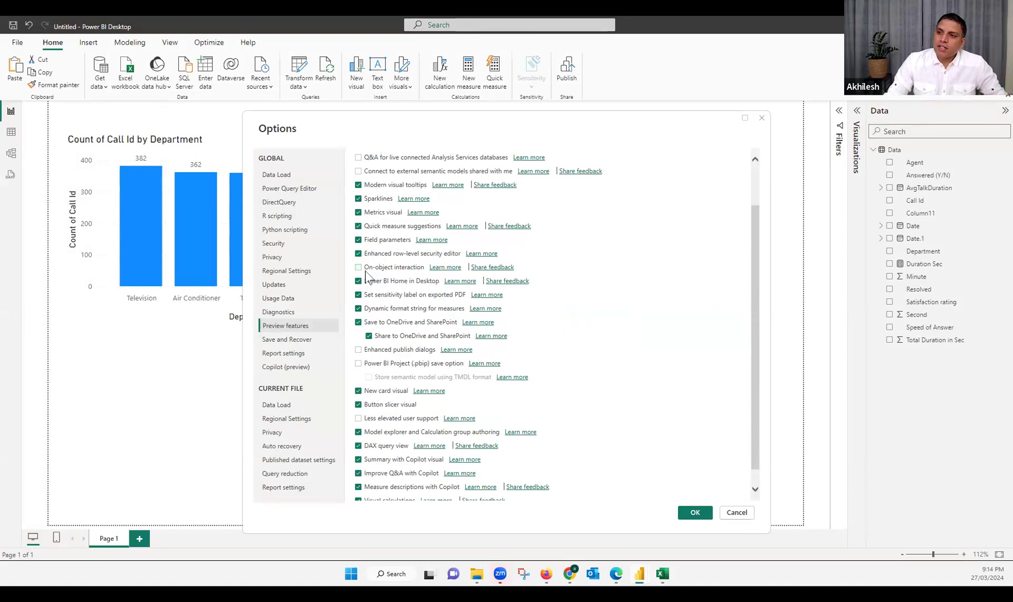
left_click(358, 268)
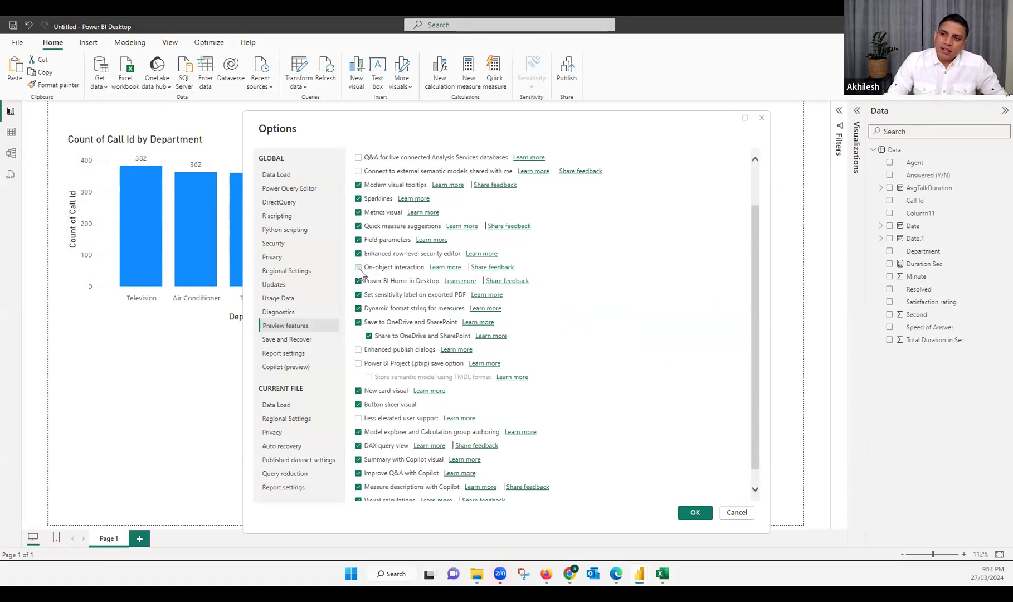
left_click(762, 118)
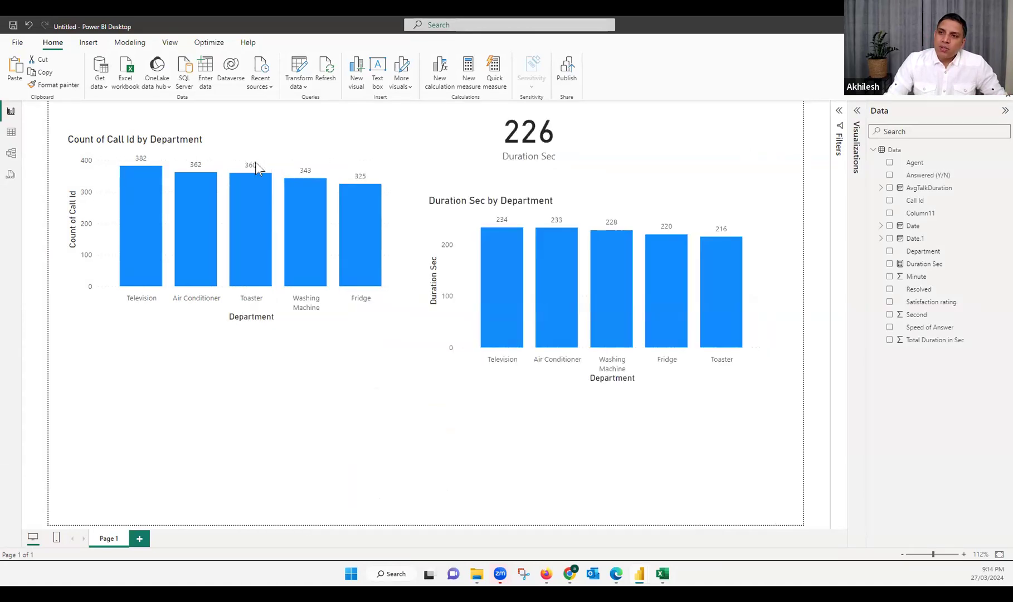
Select the Count of Call Id by Department chart, show its build settings and examine the context options of its axis title and Toaster bar
left_click(279, 164)
left_click(857, 111)
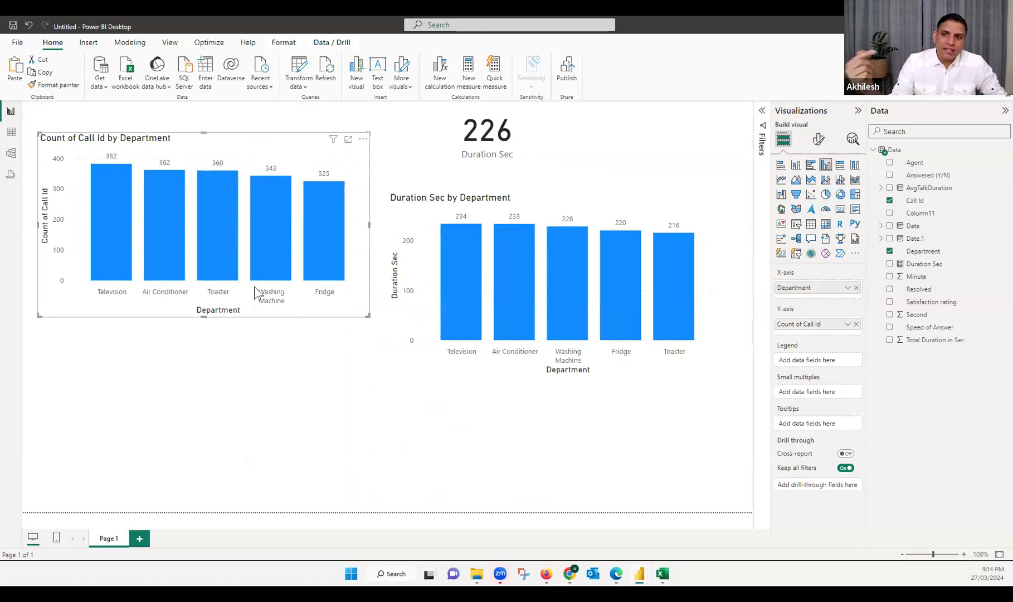
right_click(219, 310)
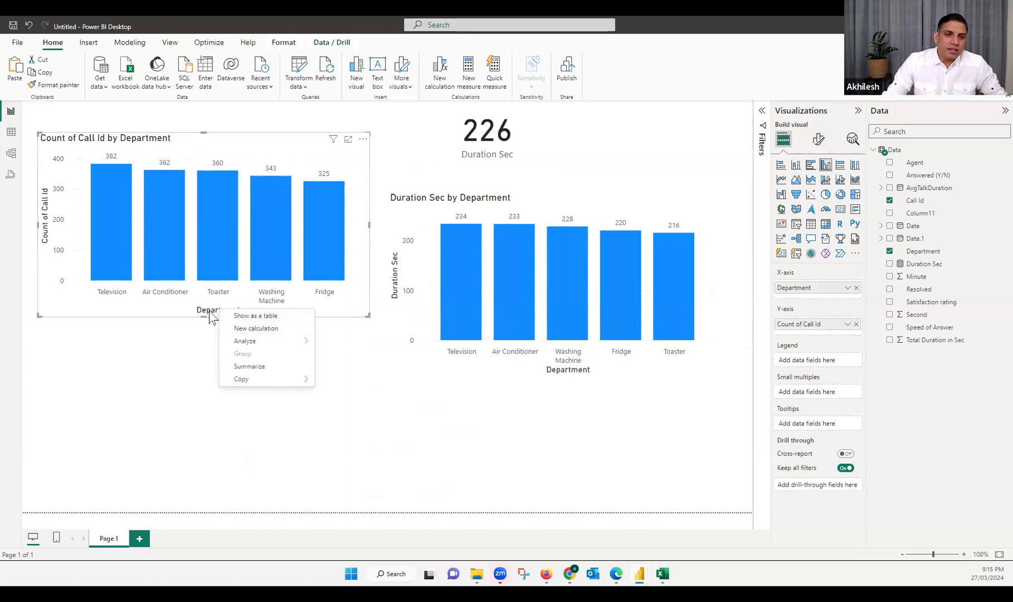
right_click(215, 218)
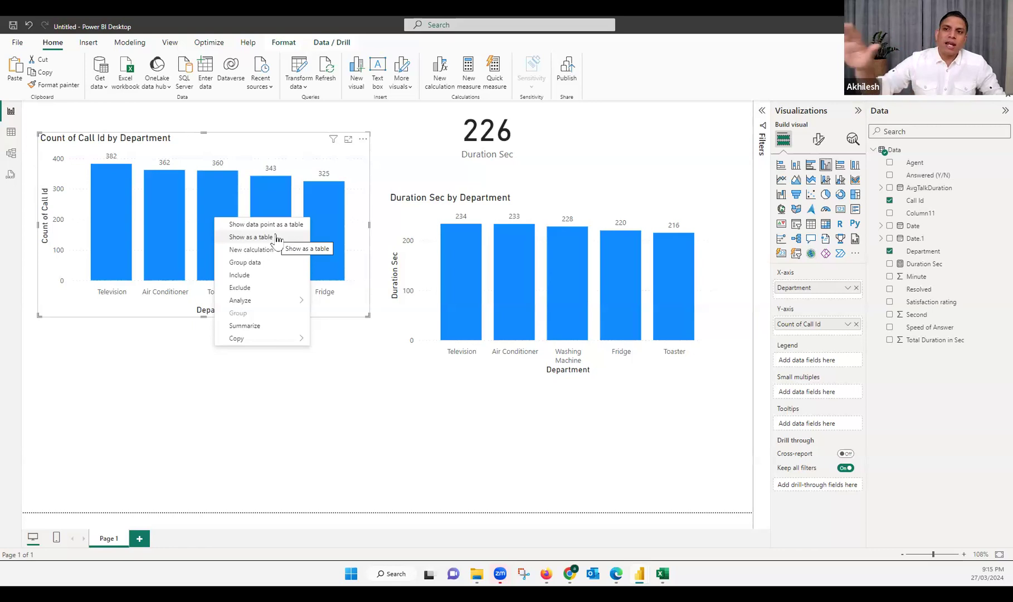
left_click(299, 149)
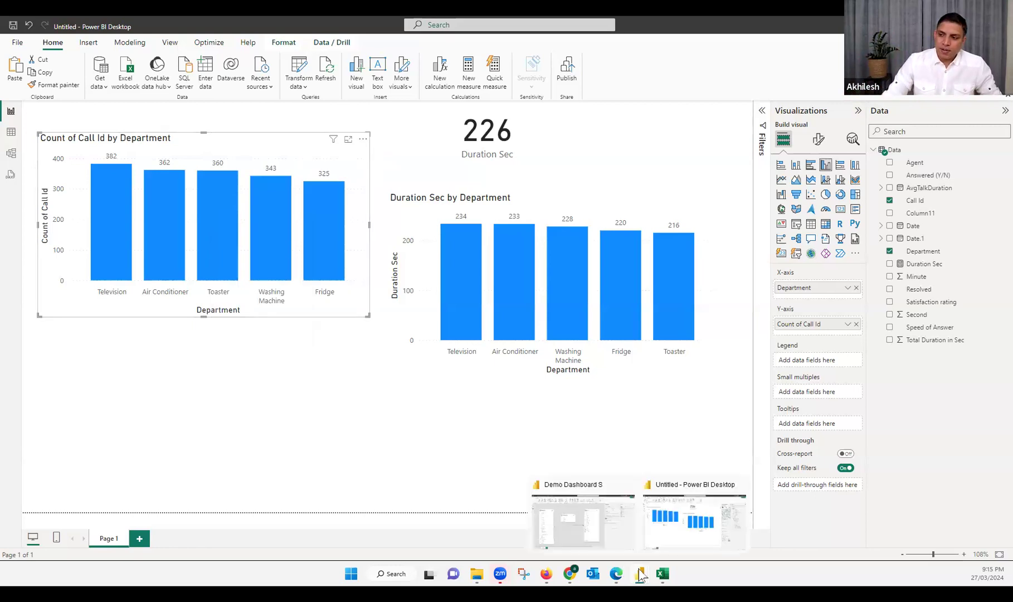
Open the Options and settings page of Power BI Desktop
left_click(20, 44)
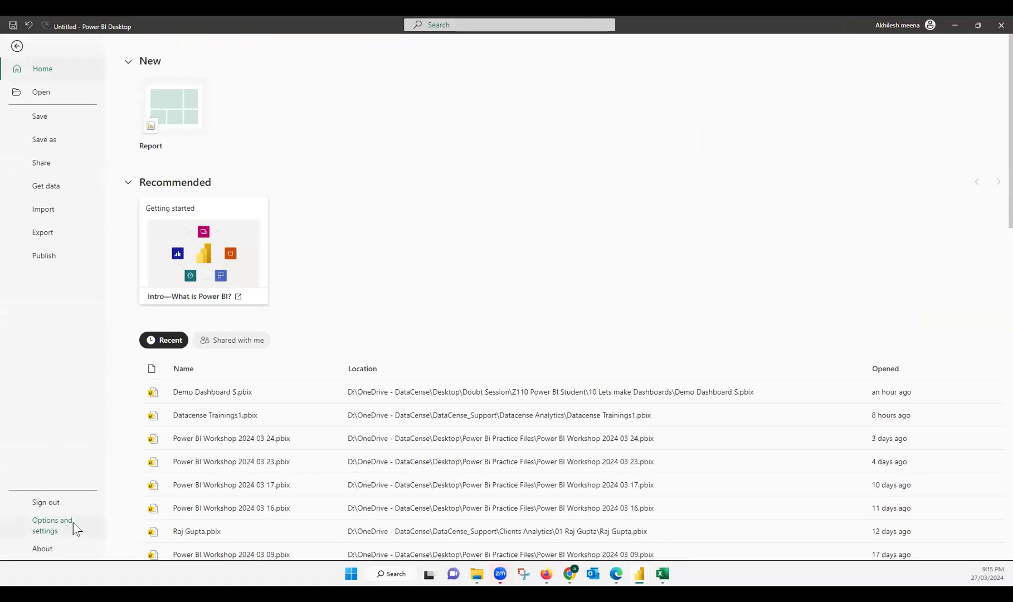
left_click(75, 528)
mouse_move(477, 574)
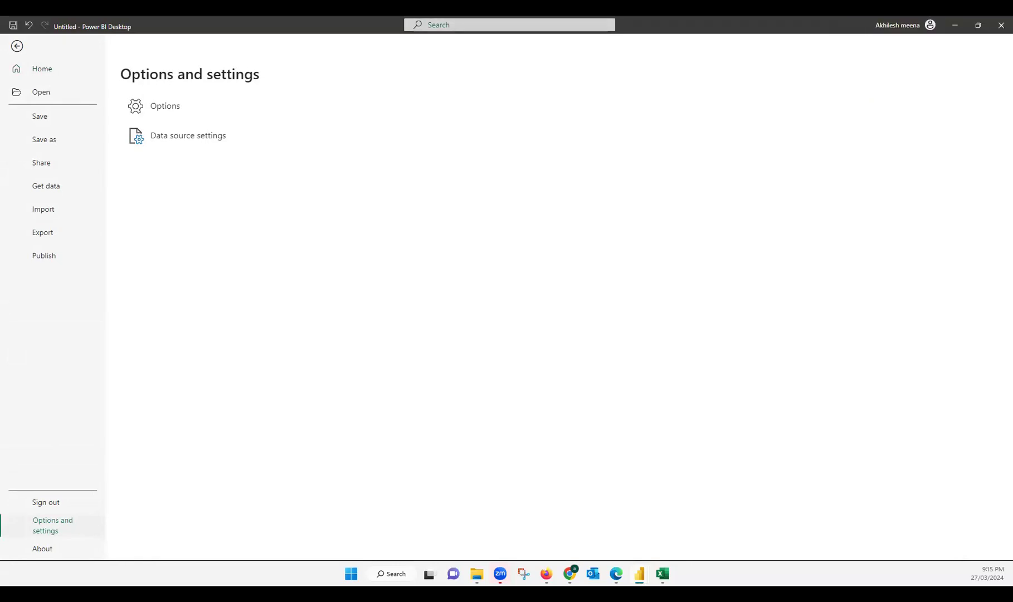
mouse_move(570, 571)
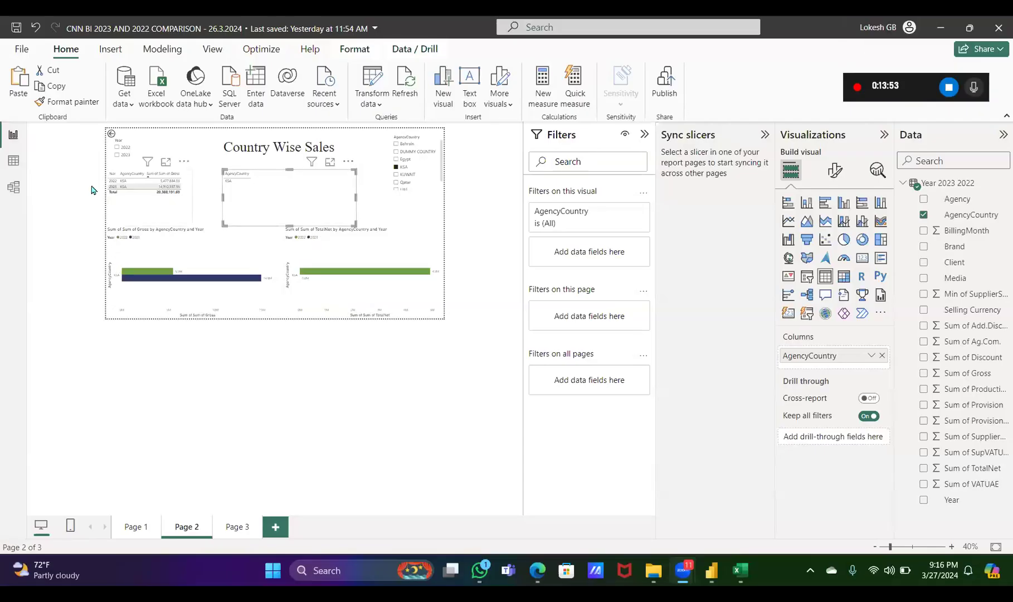
Deselect the AgencyCountry table in the shared Country Wise Sales report and examine the Year slicer and gross table up close
left_click(77, 163)
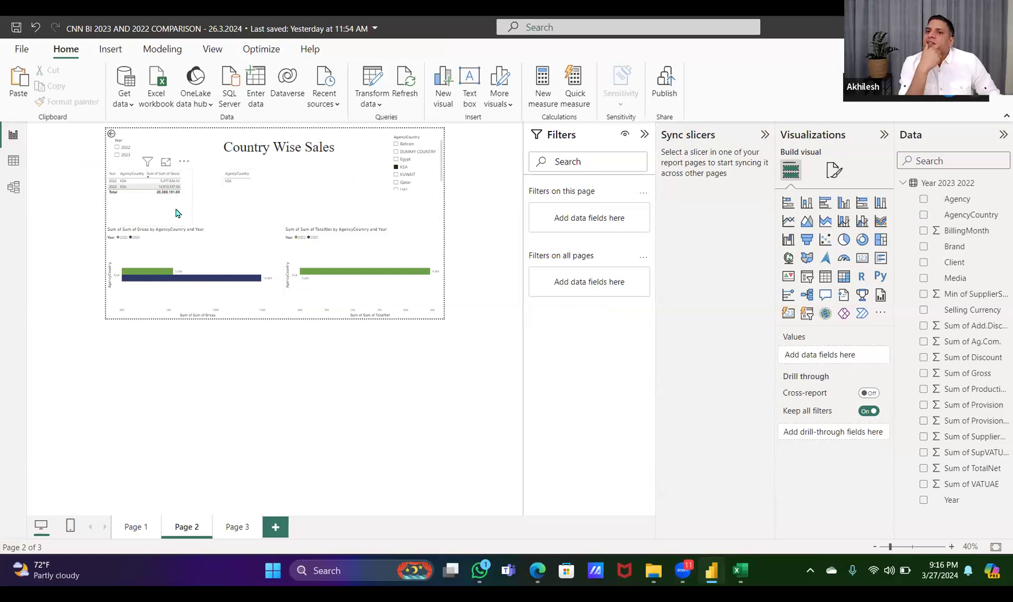
scroll(178, 214, "up", 4)
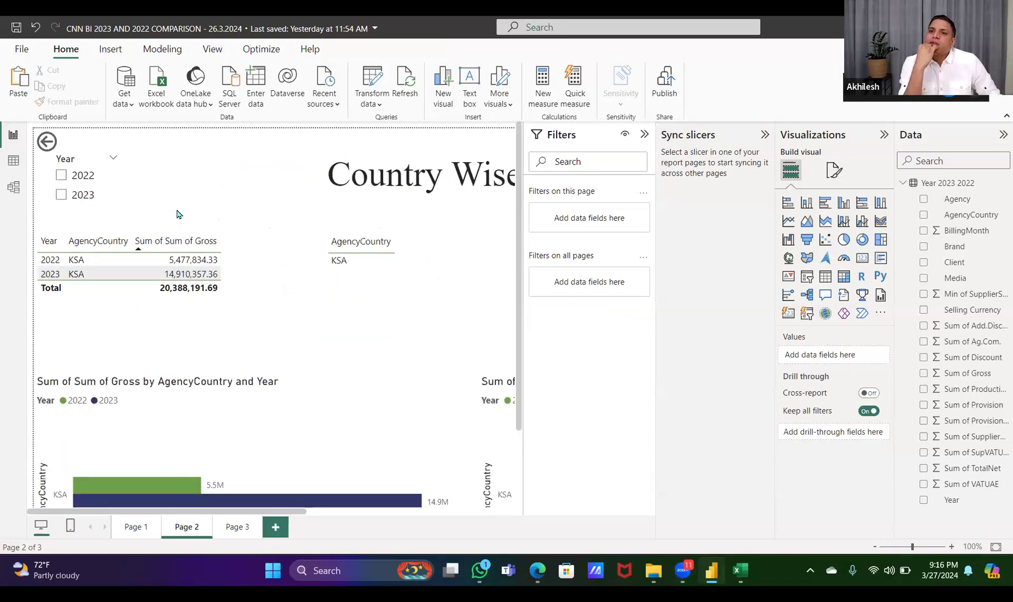
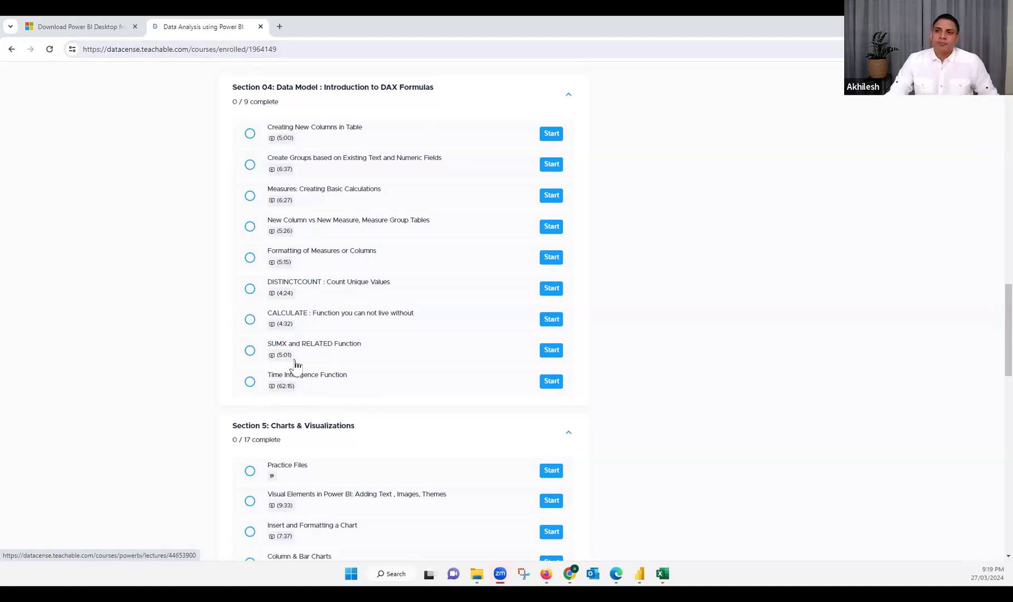
Examine the Data Analysis using Power BI course lessons on Power BI introduction, Power Query Editor data preparation and Power BI relationships
scroll(295, 365, "up", 15)
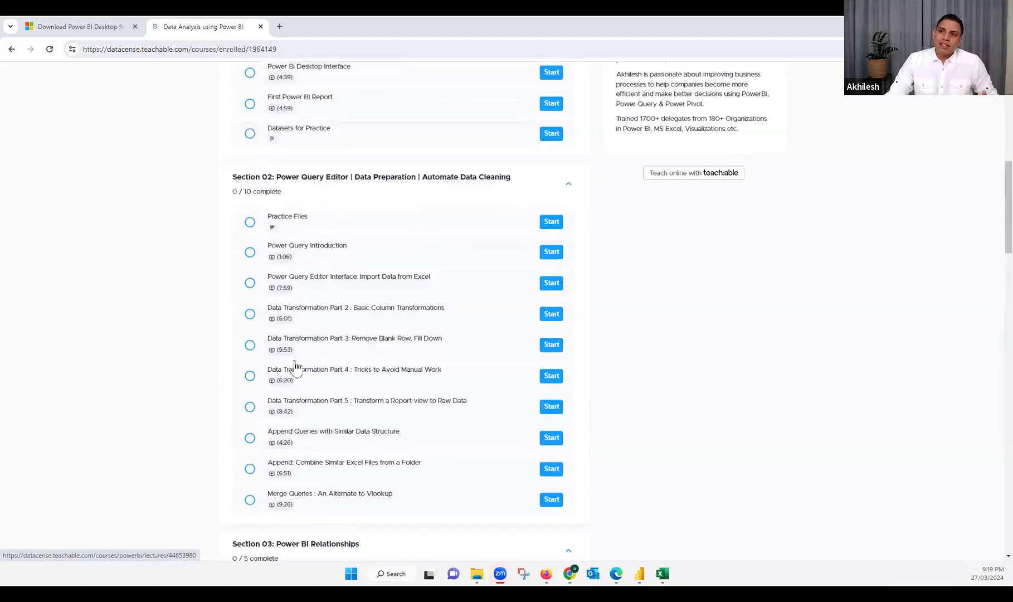
scroll(304, 357, "down", 2)
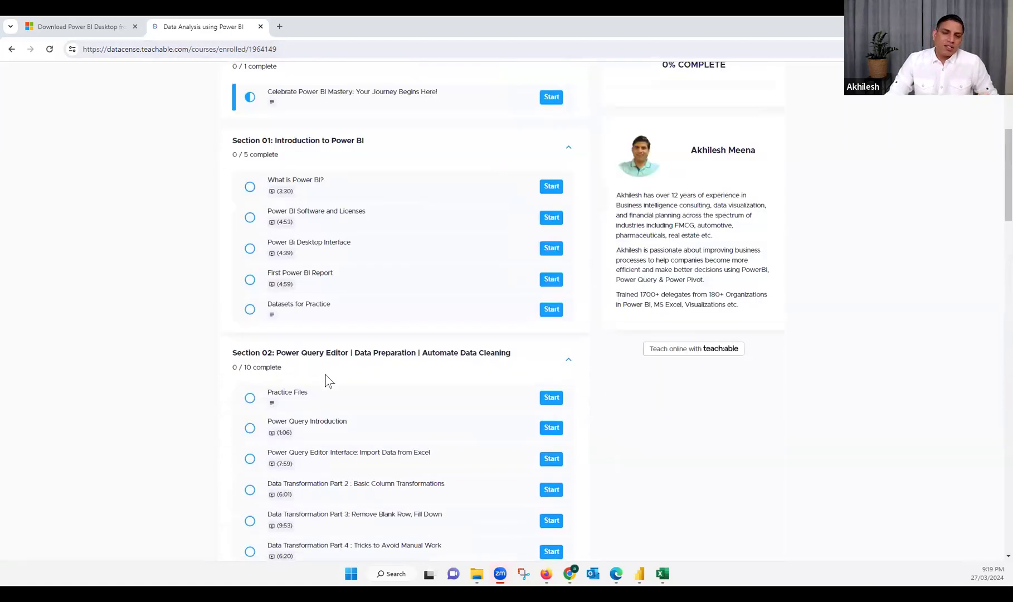
scroll(361, 279, "down", 1)
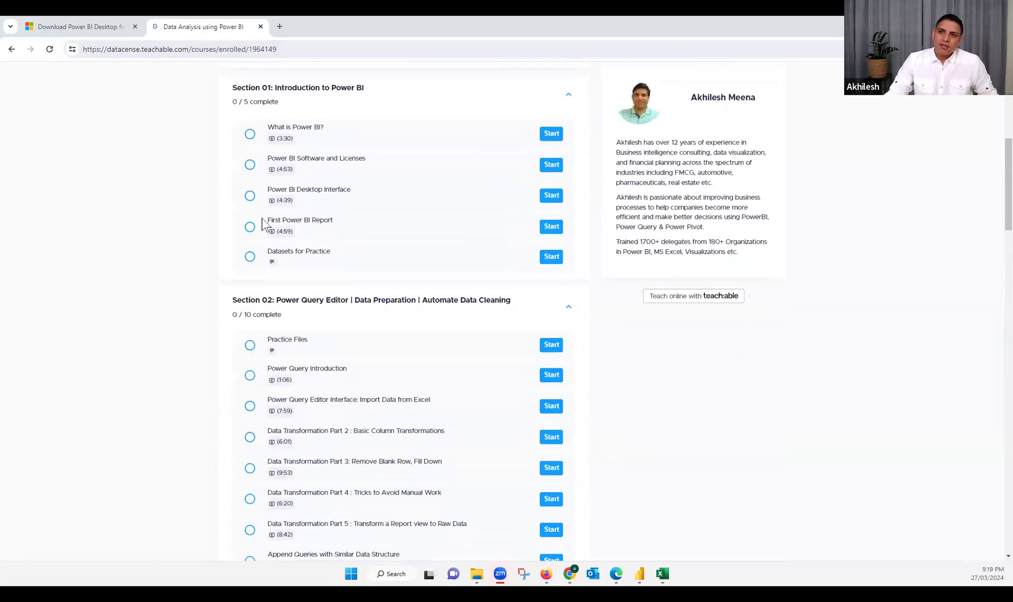
scroll(270, 229, "down", 3)
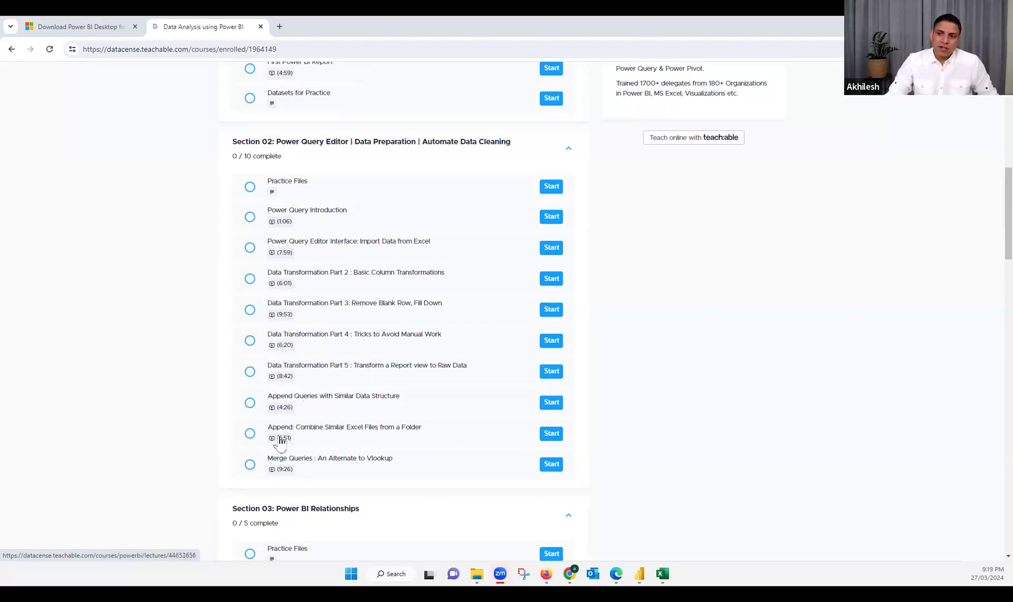
scroll(301, 426, "down", 4)
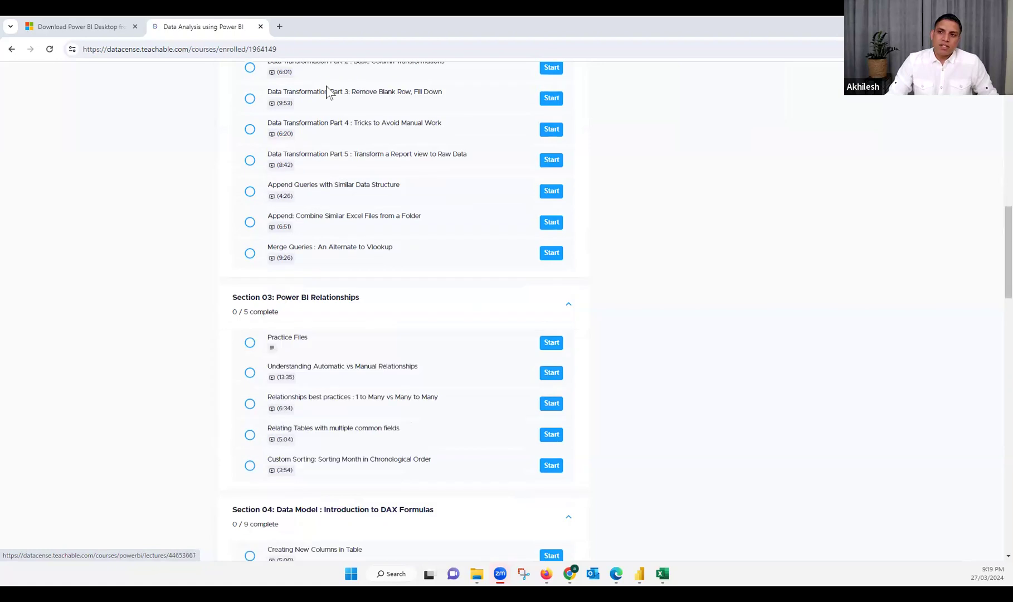
scroll(319, 192, "down", 2)
scroll(328, 192, "up", 1)
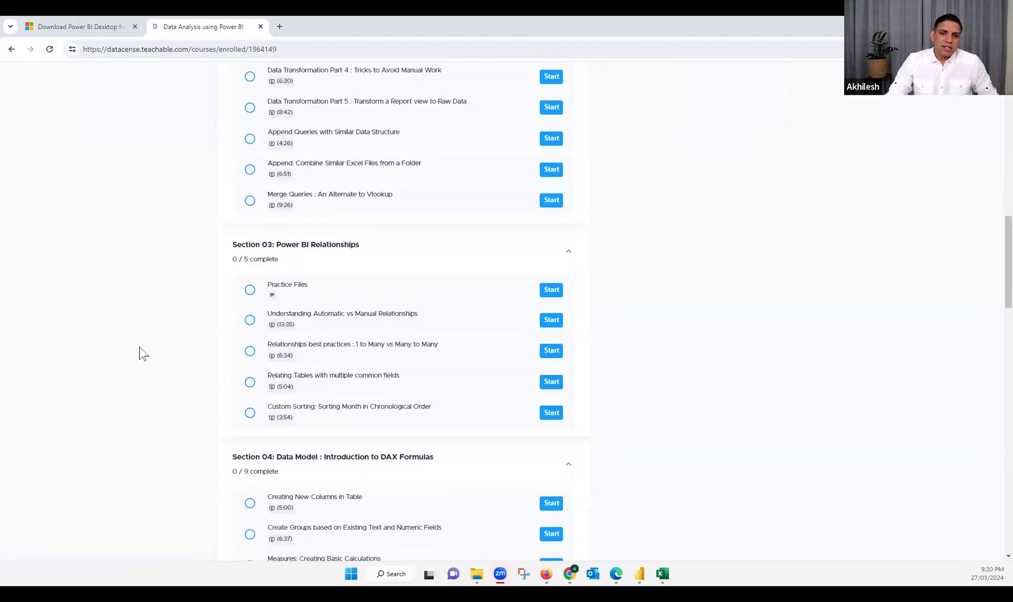
scroll(279, 349, "down", 2)
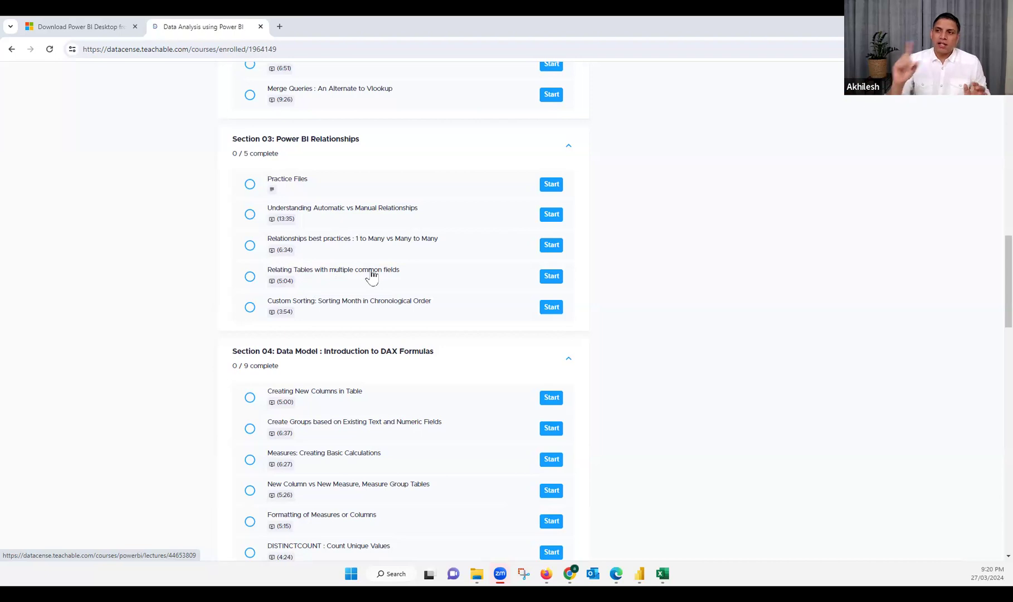
scroll(347, 215, "down", 1)
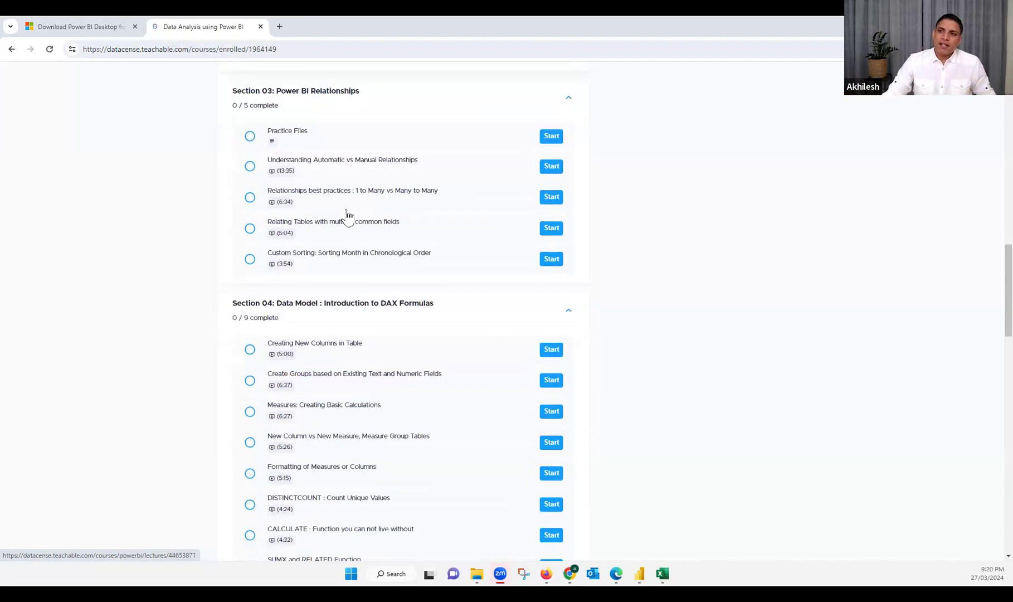
Examine the course lessons on DAX formulas, charts and visualizations, interactivity, and publishing and sharing through Power BI Service
scroll(381, 199, "down", 3)
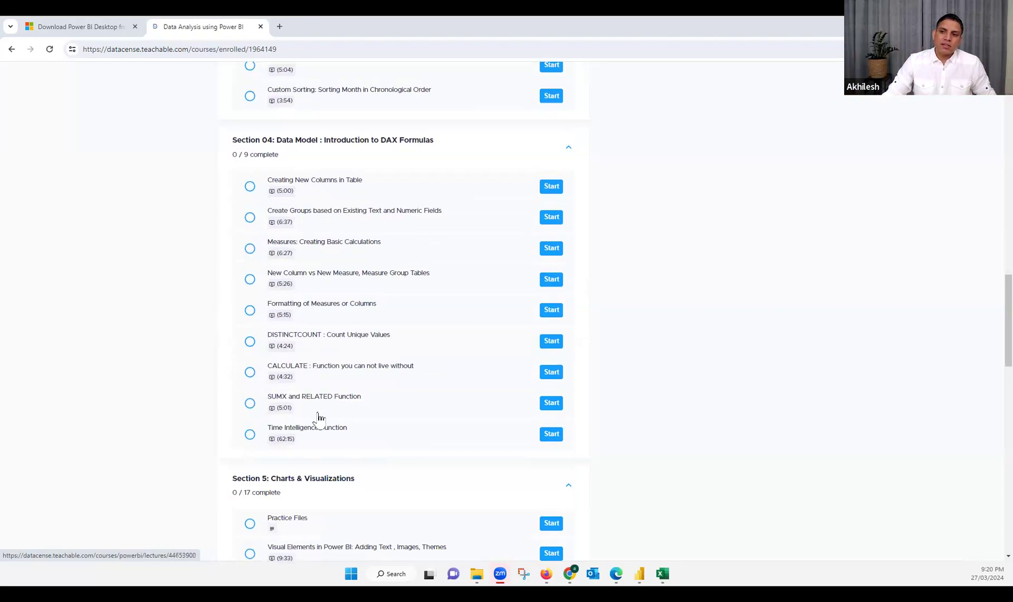
scroll(357, 260, "down", 5)
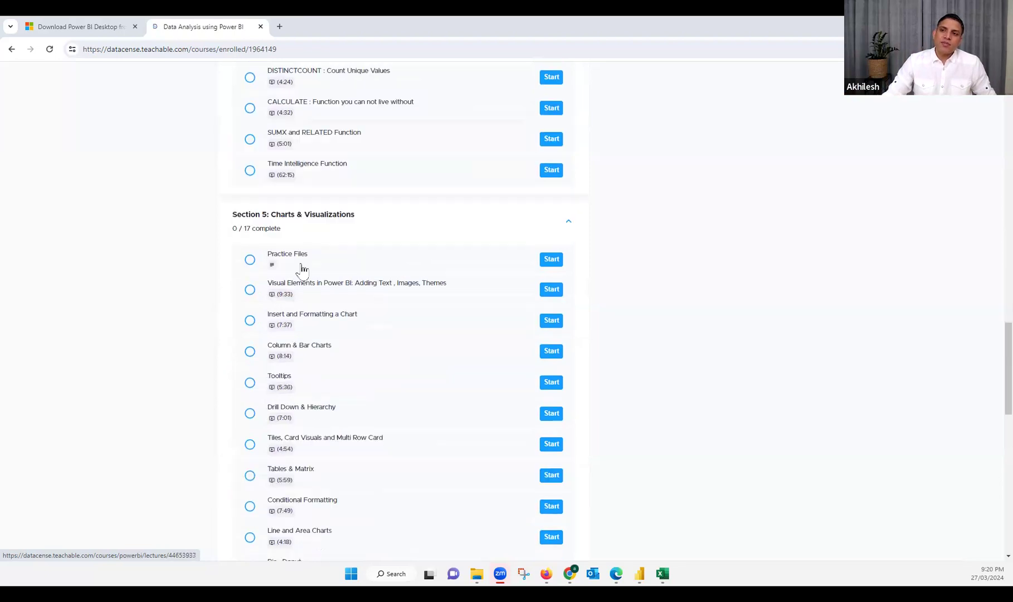
scroll(316, 452, "down", 2)
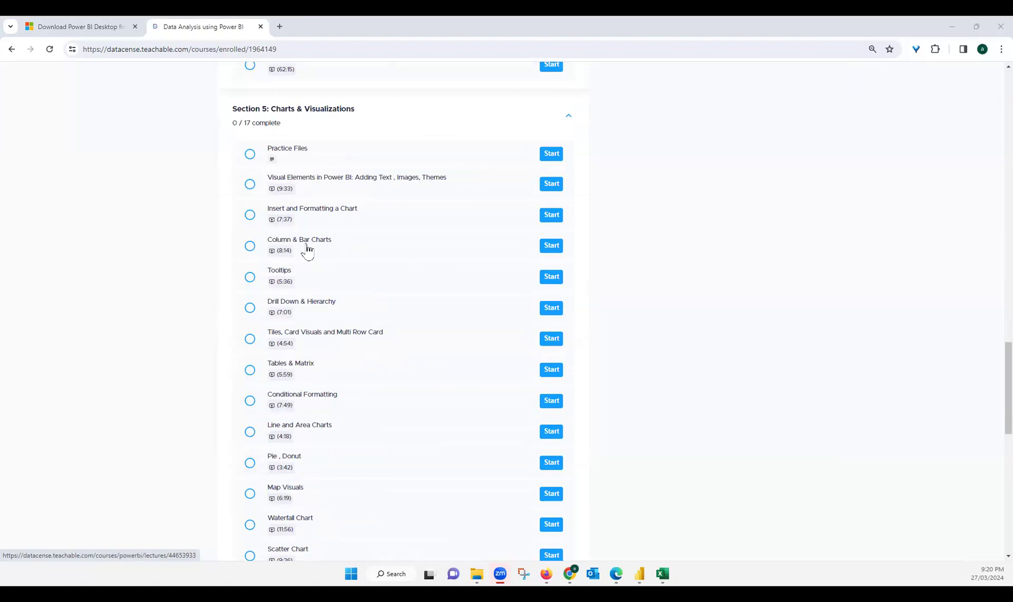
scroll(326, 248, "down", 7)
scroll(308, 281, "down", 3)
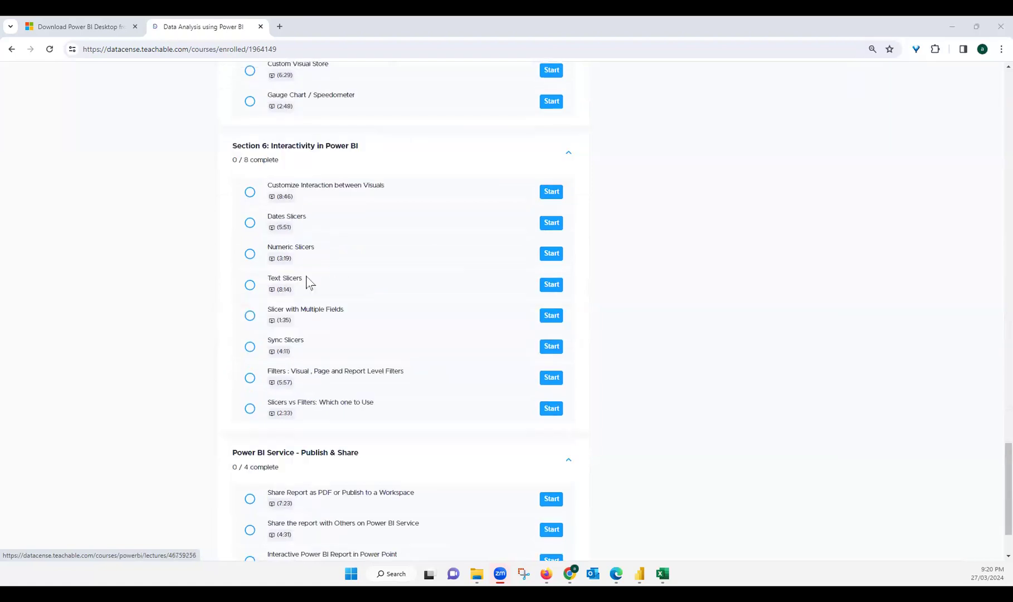
scroll(427, 308, "down", 1)
scroll(382, 295, "down", 1)
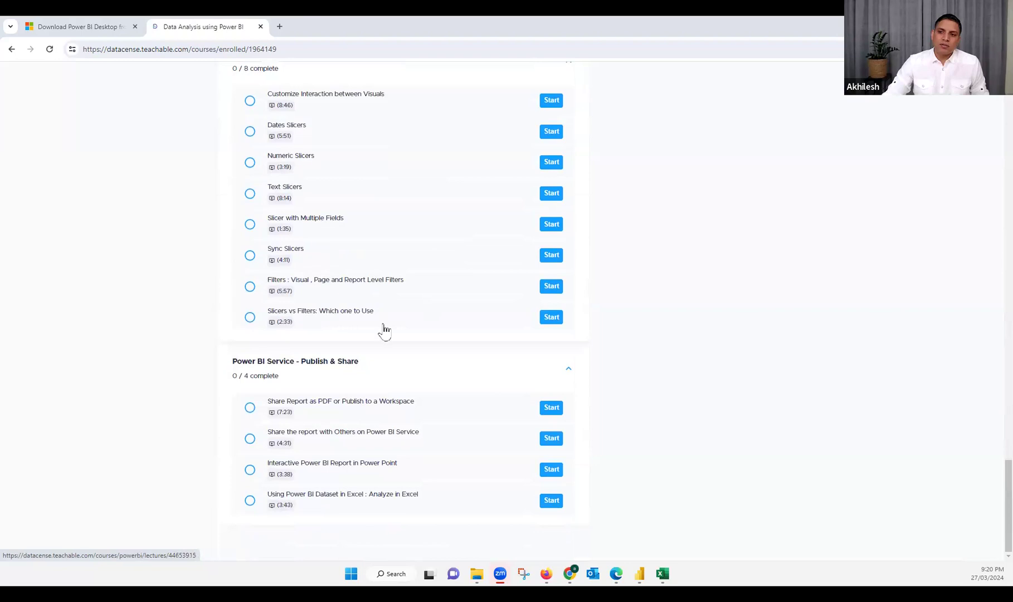
Return to the course overview and review the whole curriculum again, from Orientation to Power BI Service - Publish & Share
scroll(401, 323, "up", 7)
scroll(546, 273, "up", 13)
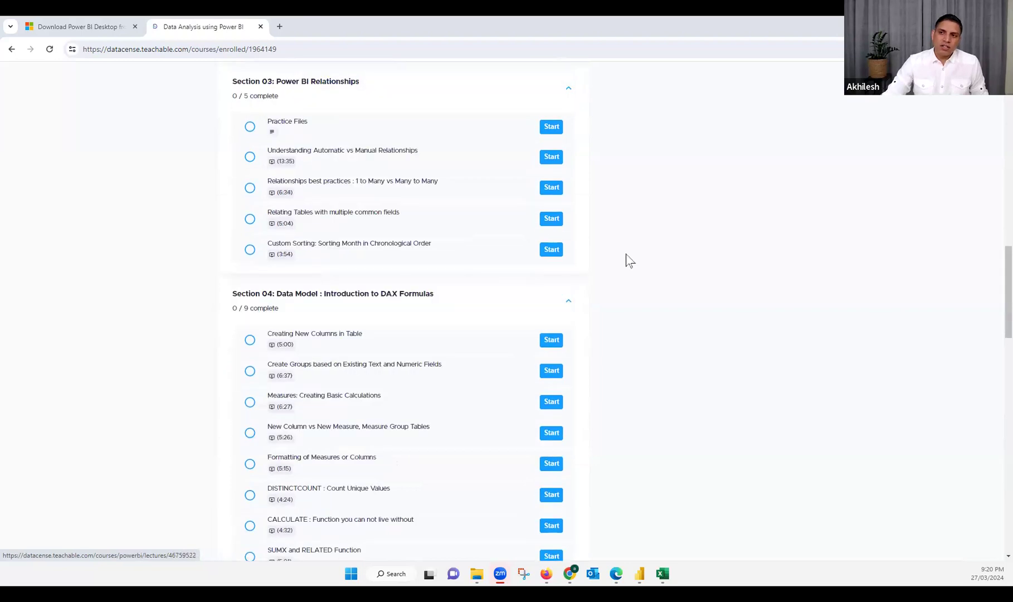
scroll(634, 233, "up", 13)
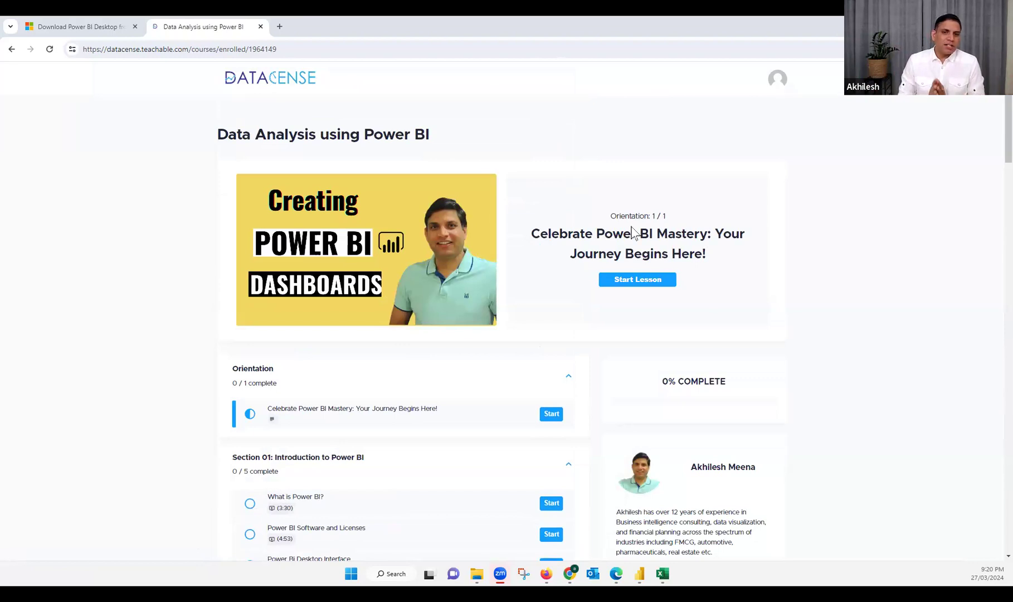
scroll(380, 301, "down", 5)
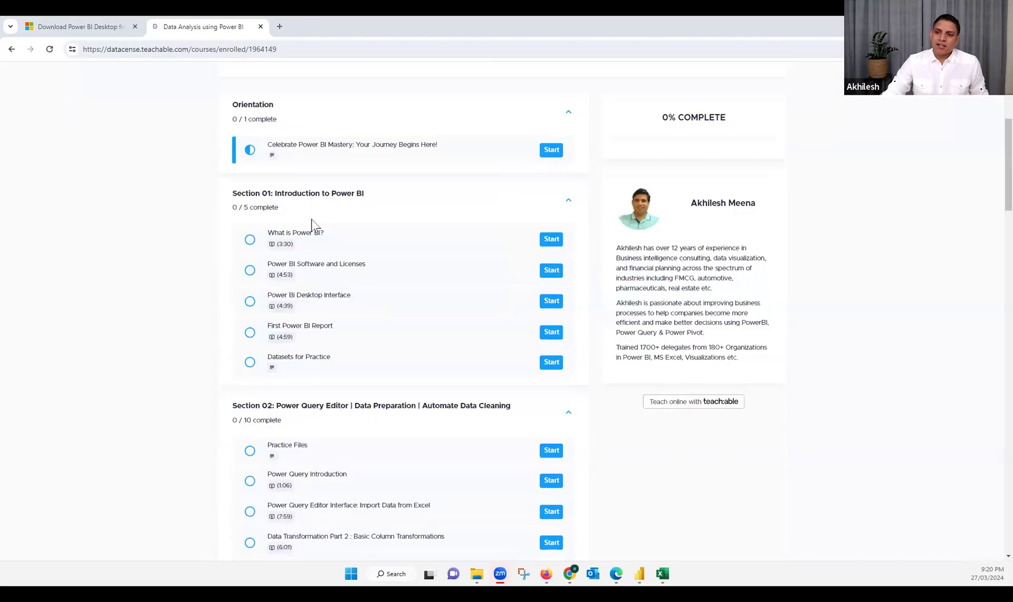
scroll(328, 396, "down", 4)
scroll(326, 394, "down", 15)
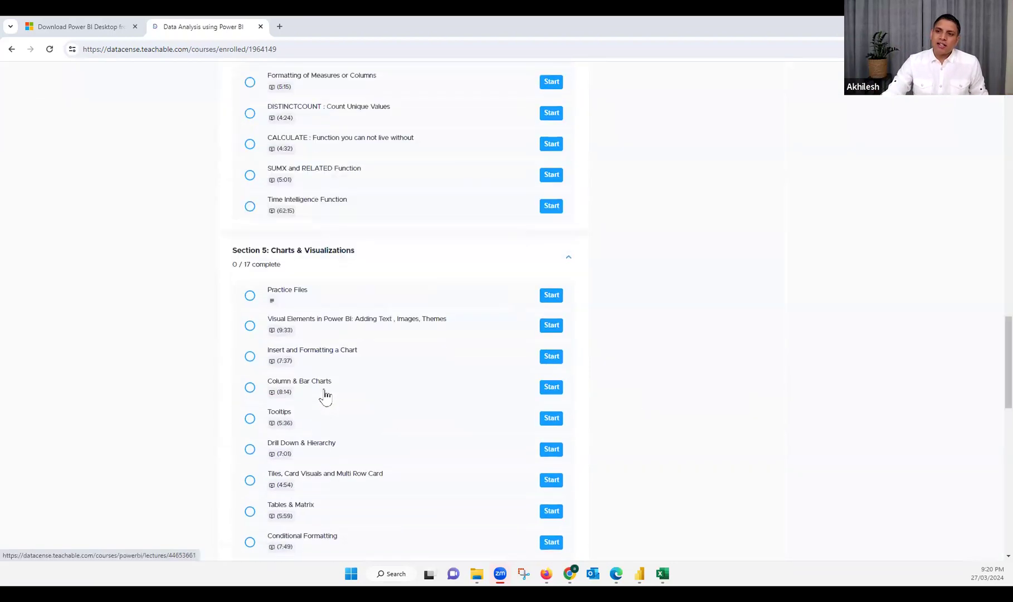
scroll(325, 396, "down", 15)
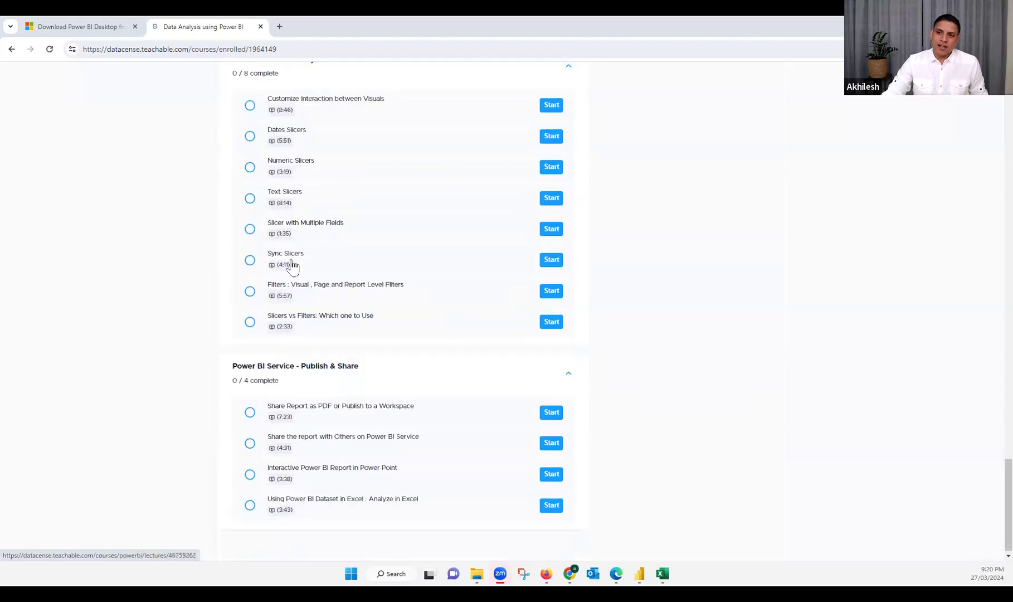
scroll(317, 289, "up", 15)
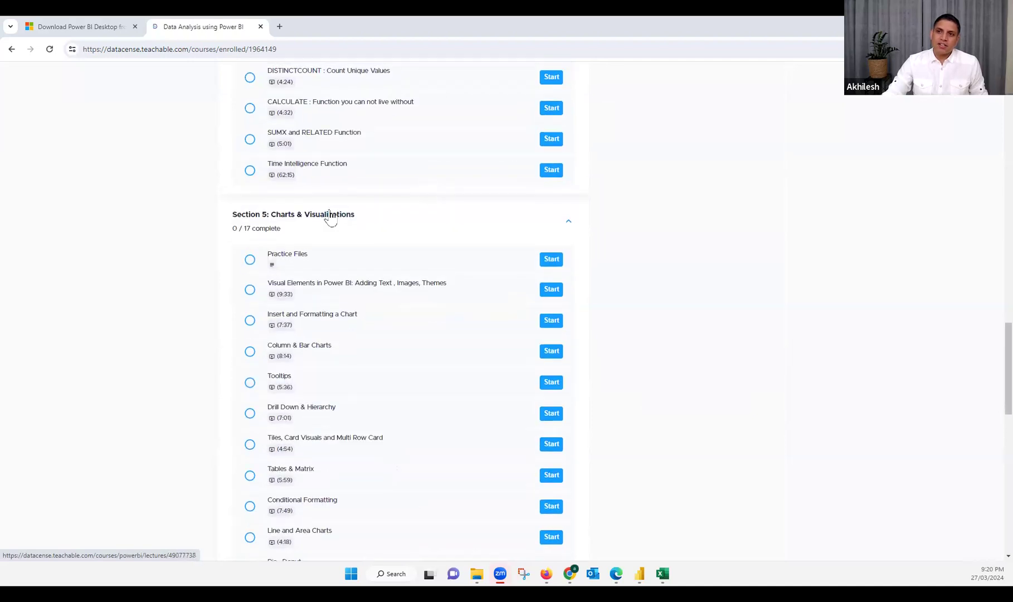
scroll(357, 223, "up", 5)
scroll(367, 312, "up", 4)
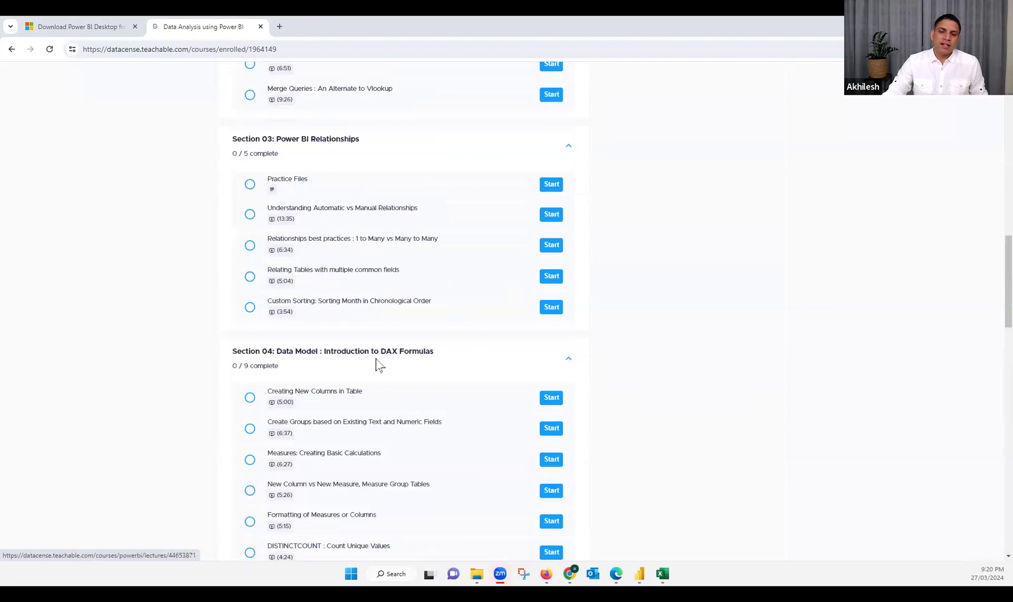